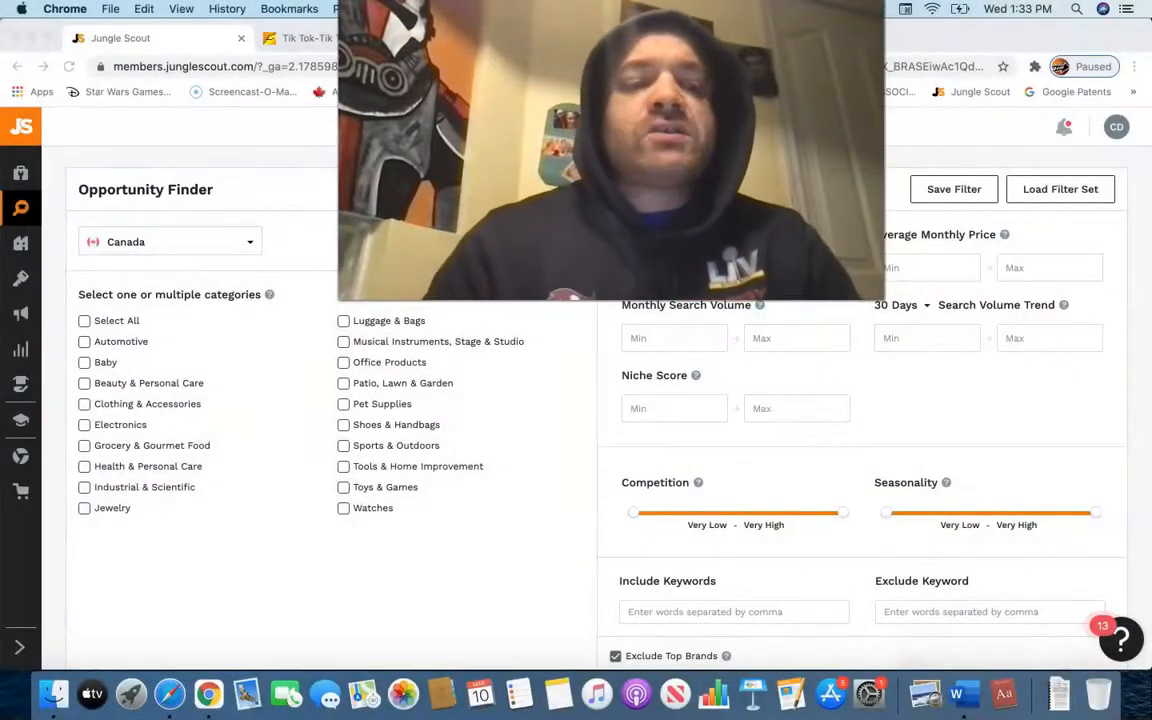
Step: Open the Opportunity Finder from the product research tools
{"action": "left_click", "coordinate": [24, 206]}
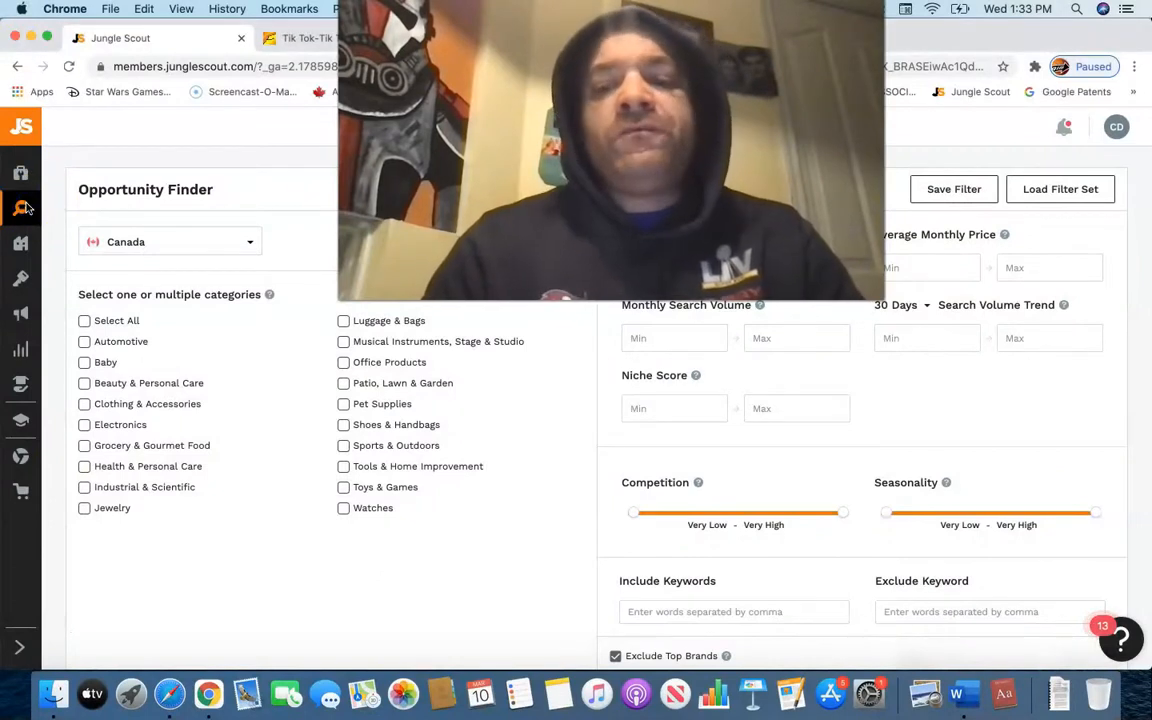
{"action": "mouse_move", "coordinate": [29, 212]}
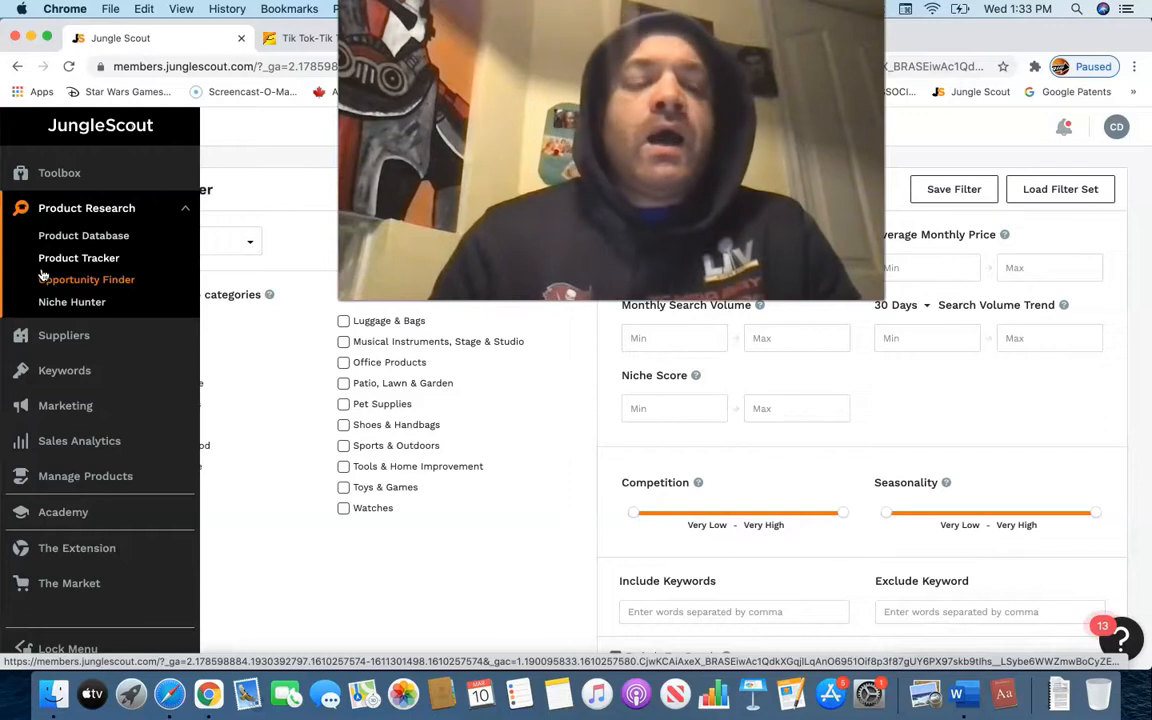
{"action": "left_click", "coordinate": [160, 272]}
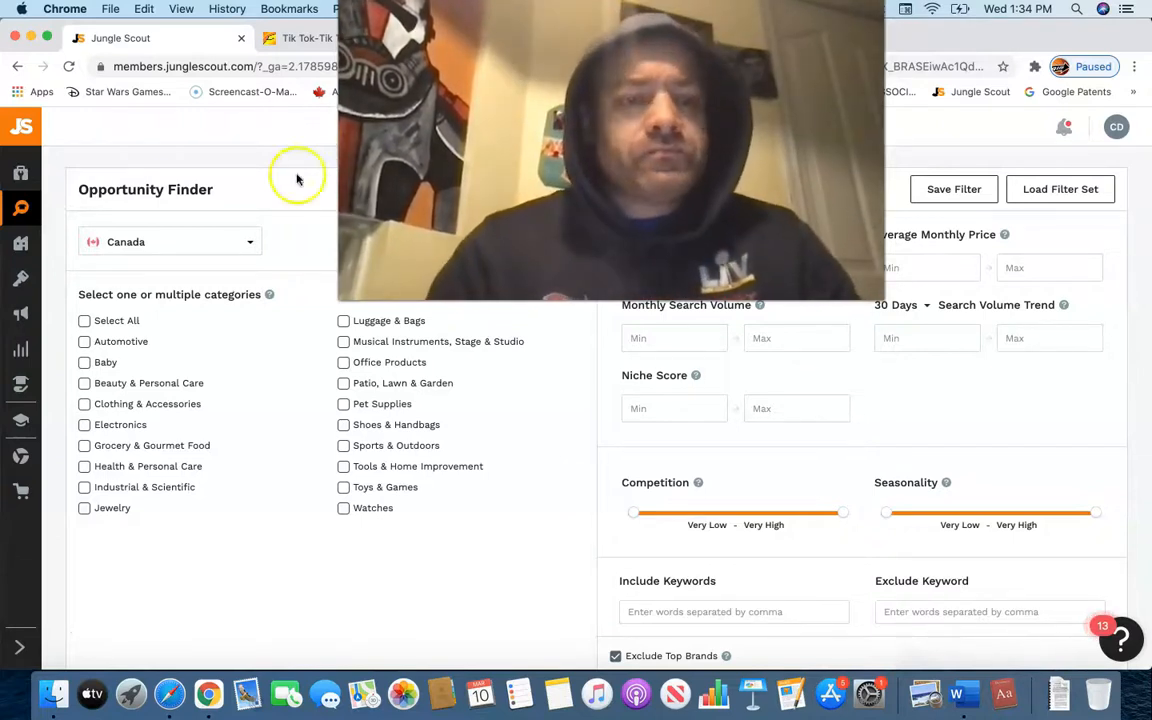
{"action": "mouse_move", "coordinate": [35, 213]}
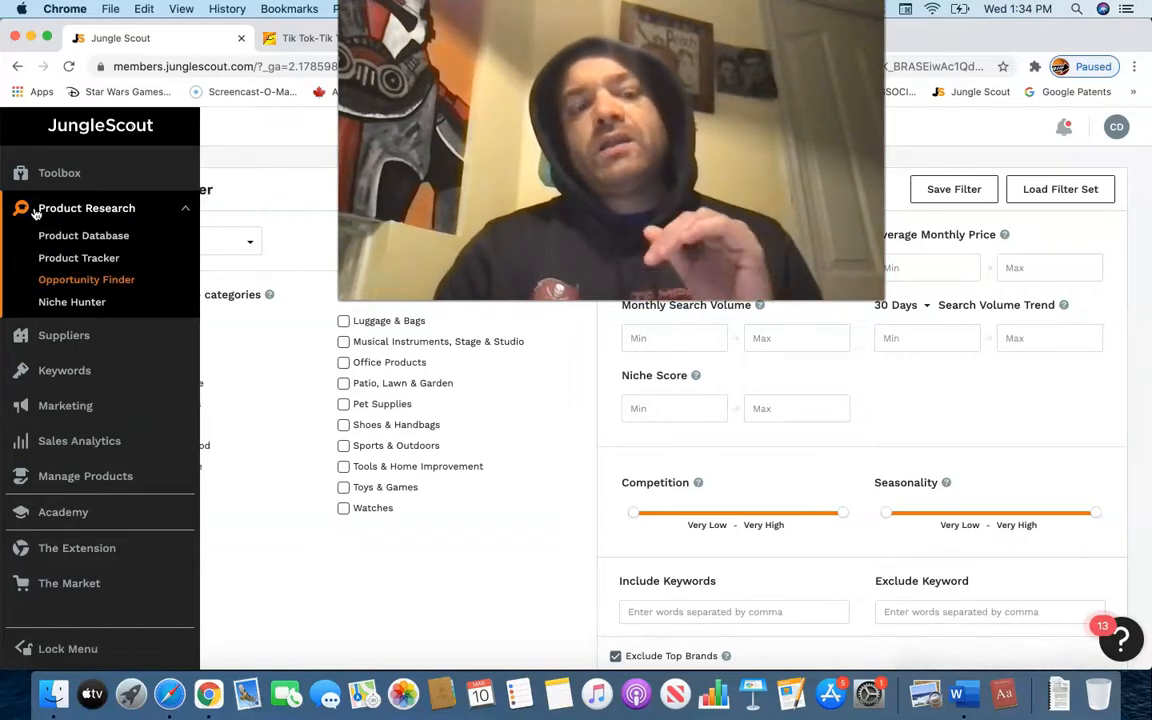
{"action": "left_click", "coordinate": [31, 232]}
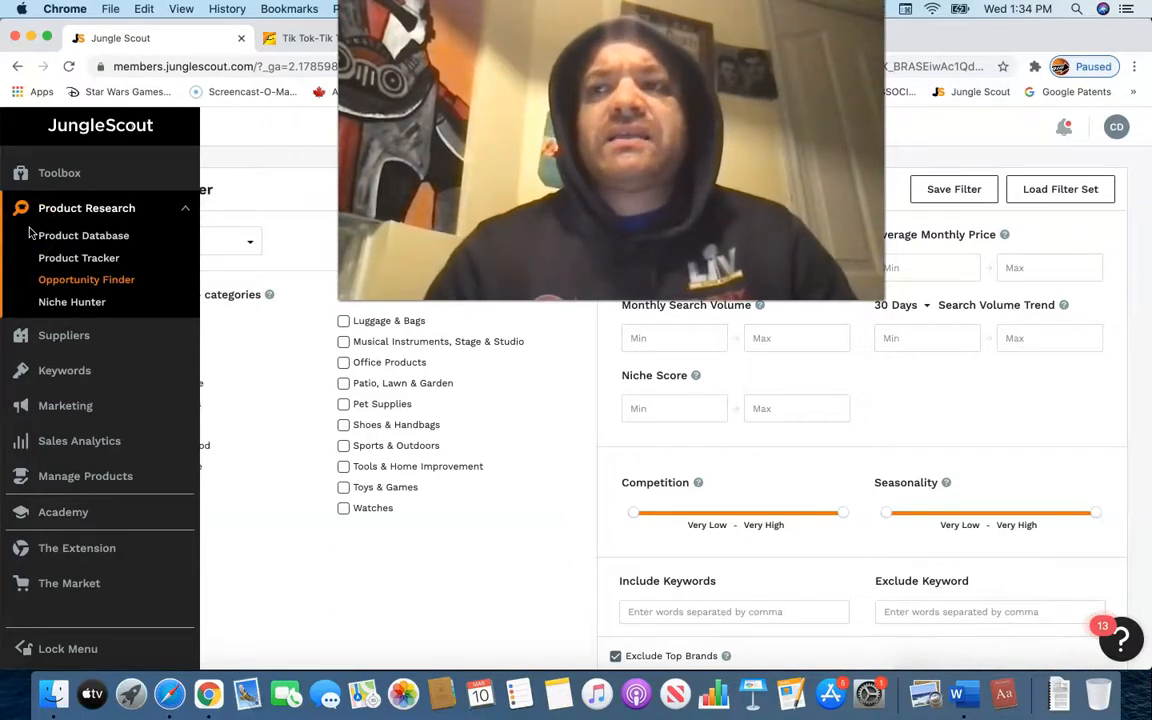
{"action": "left_click", "coordinate": [81, 280]}
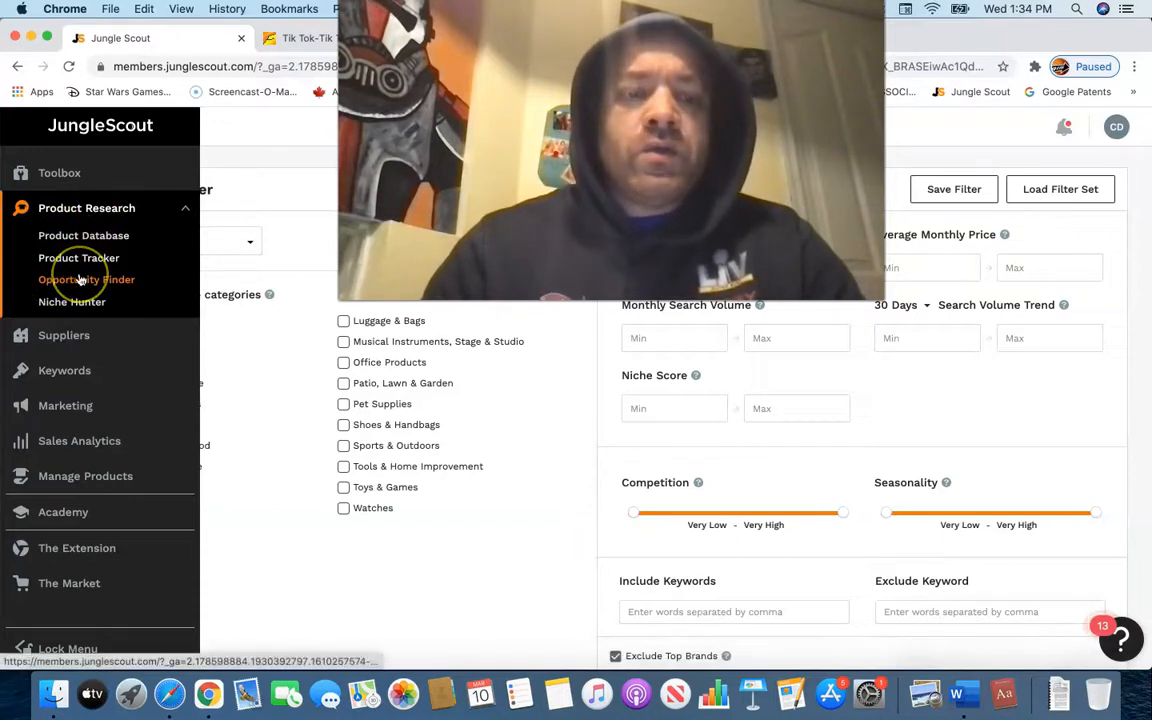
{"action": "left_click", "coordinate": [134, 270]}
{"action": "left_click", "coordinate": [322, 229]}
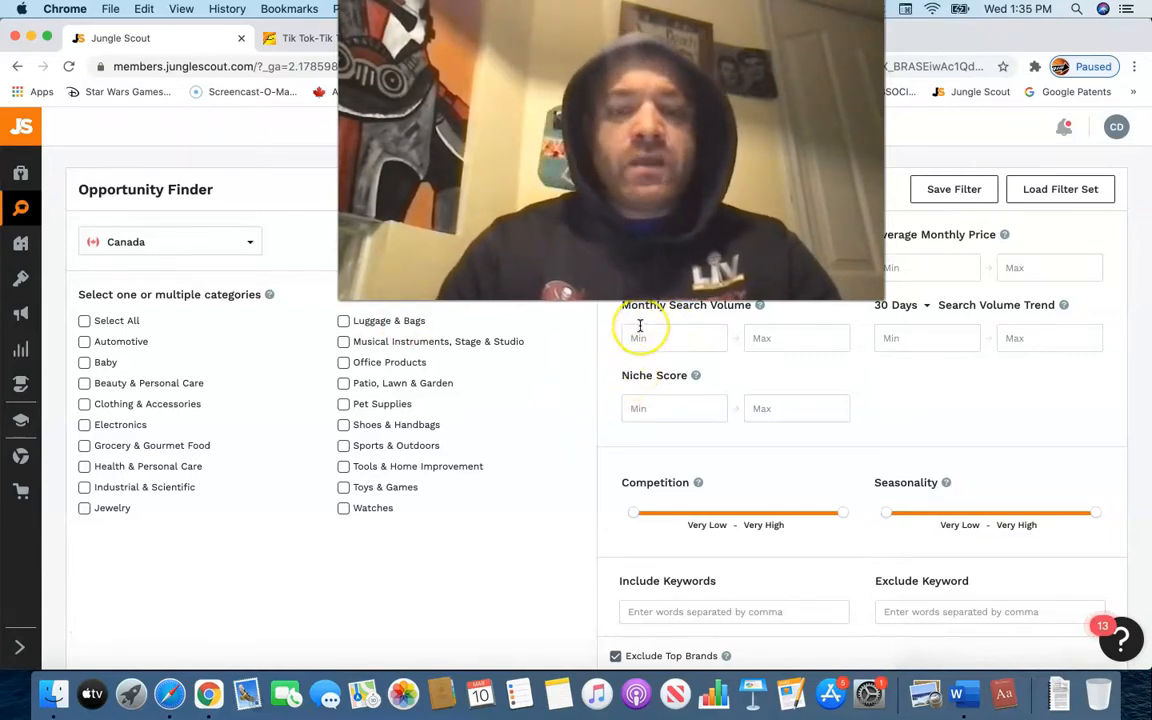
Step: Set the minimum average monthly units sold to 300
{"action": "scroll", "coordinate": [640, 325], "scroll_direction": "down", "scroll_amount": 2}
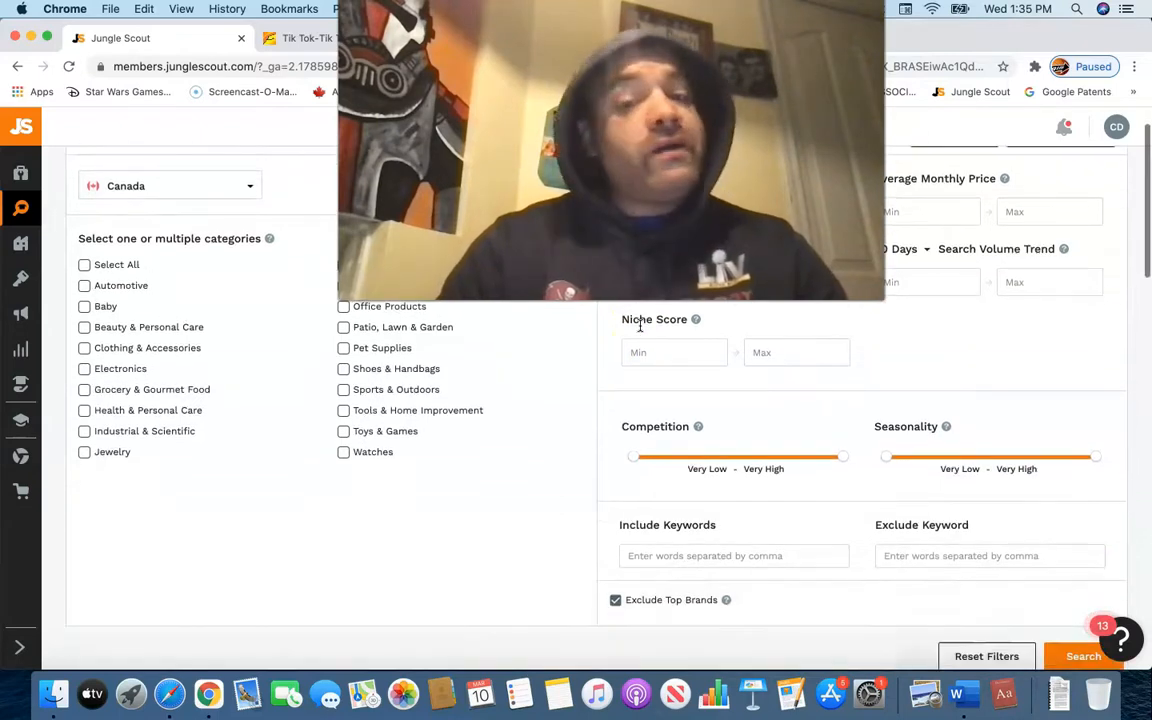
{"action": "scroll", "coordinate": [640, 325], "scroll_direction": "up", "scroll_amount": 1}
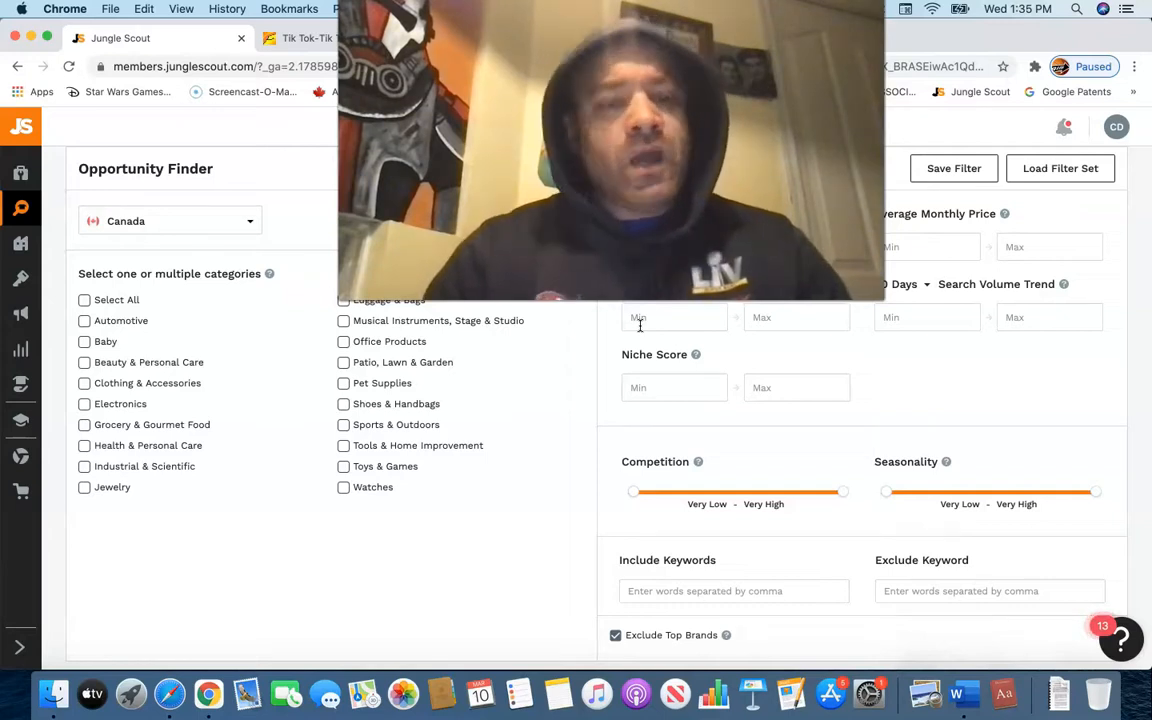
{"action": "left_click", "coordinate": [643, 376]}
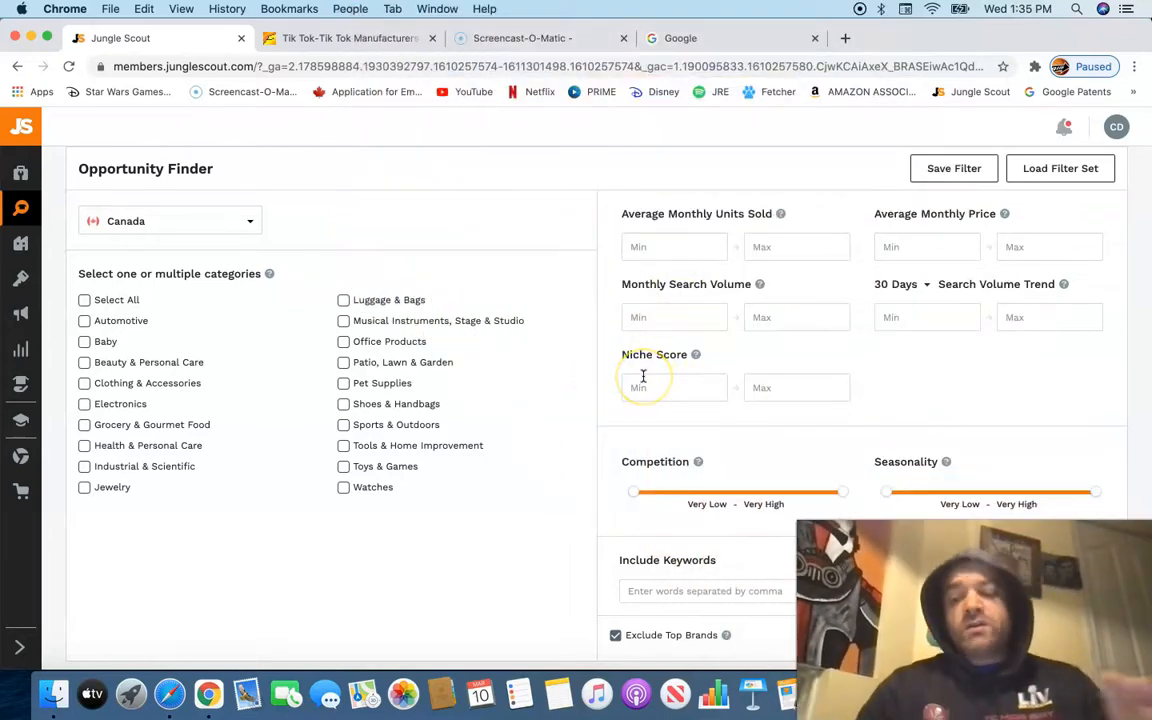
{"action": "left_click", "coordinate": [669, 247]}
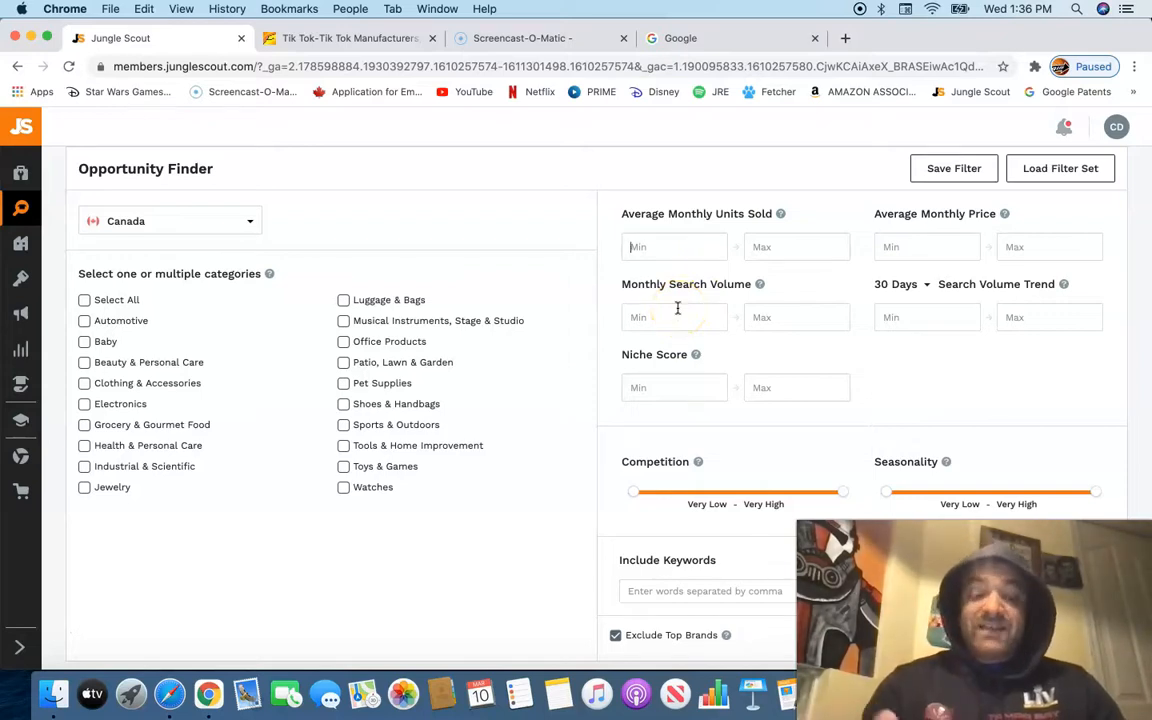
{"action": "type", "text": "300"}
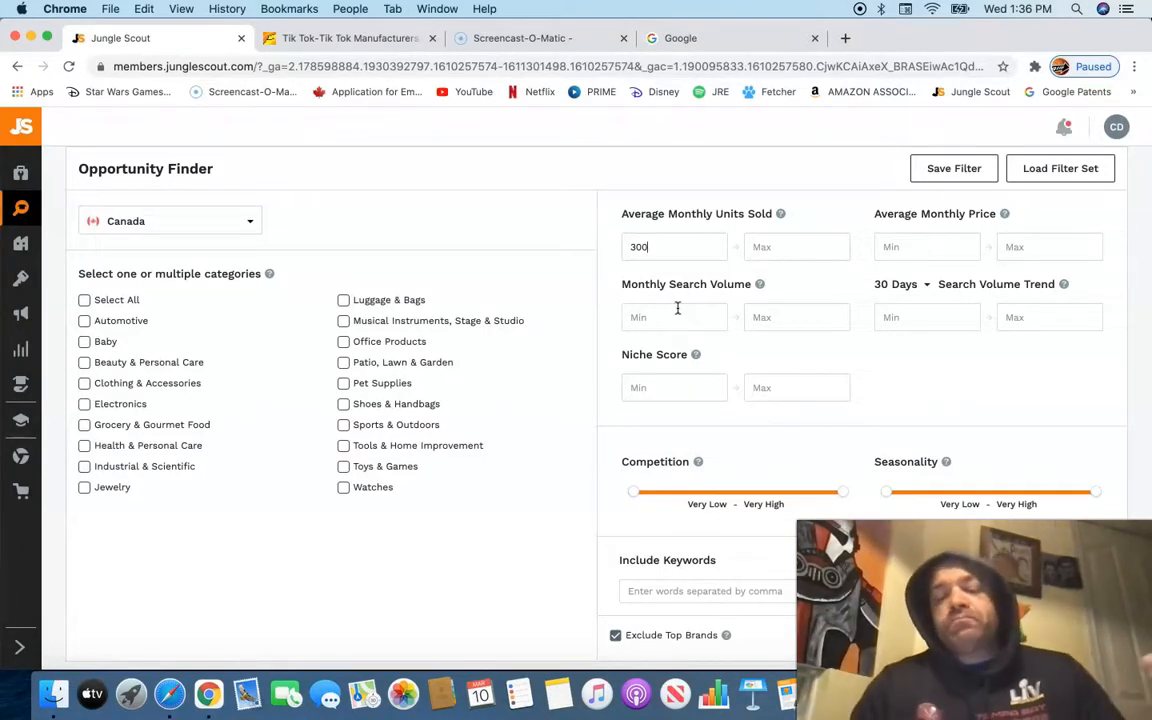
{"action": "key", "text": "BackSpace"}
{"action": "key", "text": "BackSpace"}
{"action": "key", "text": "BackSpace"}
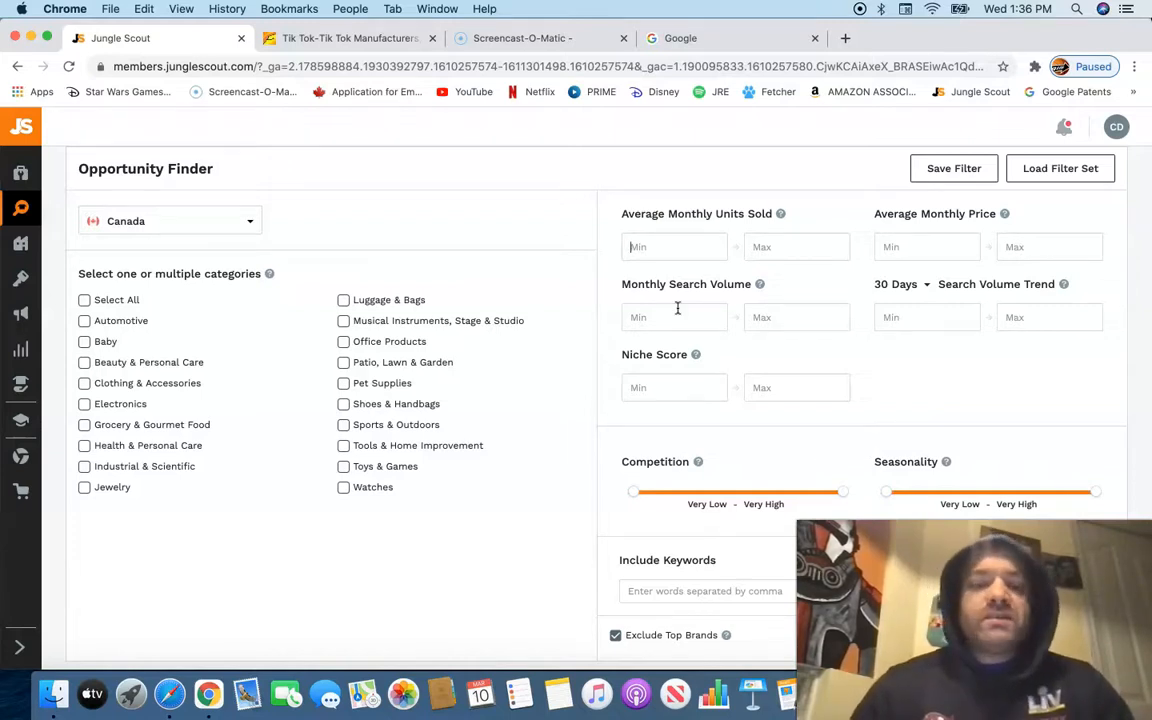
{"action": "type", "text": "100"}
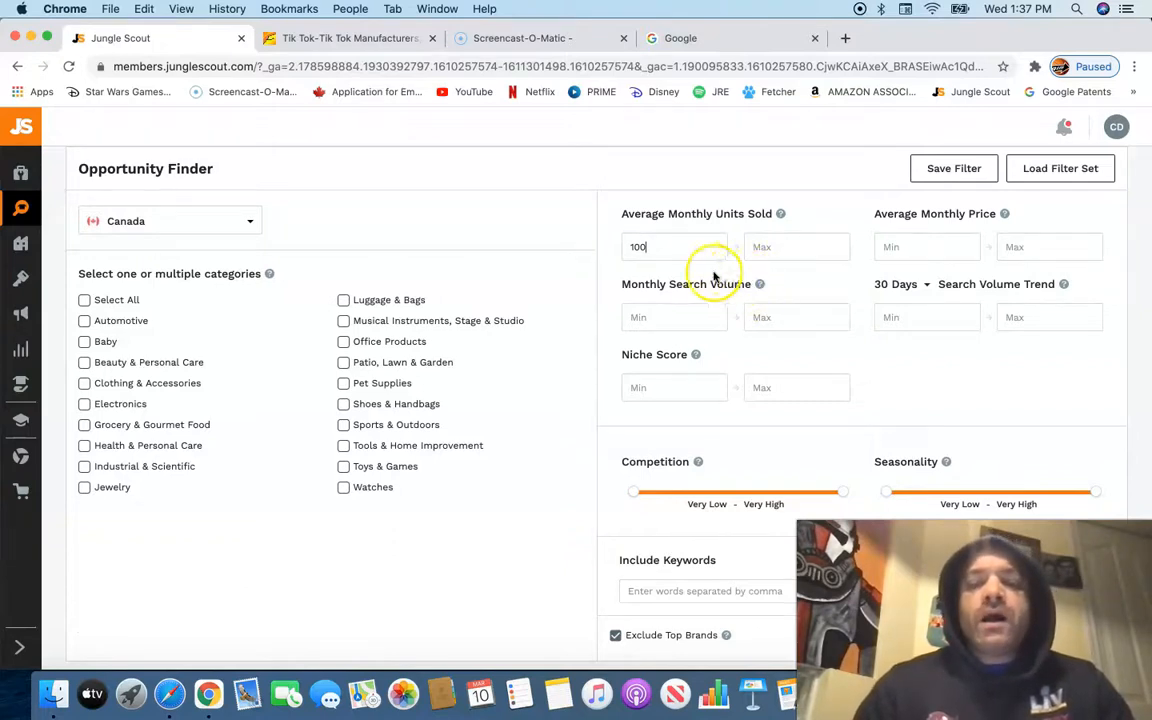
{"action": "key", "text": "BackSpace"}
{"action": "key", "text": "BackSpace"}
{"action": "key", "text": "BackSpace"}
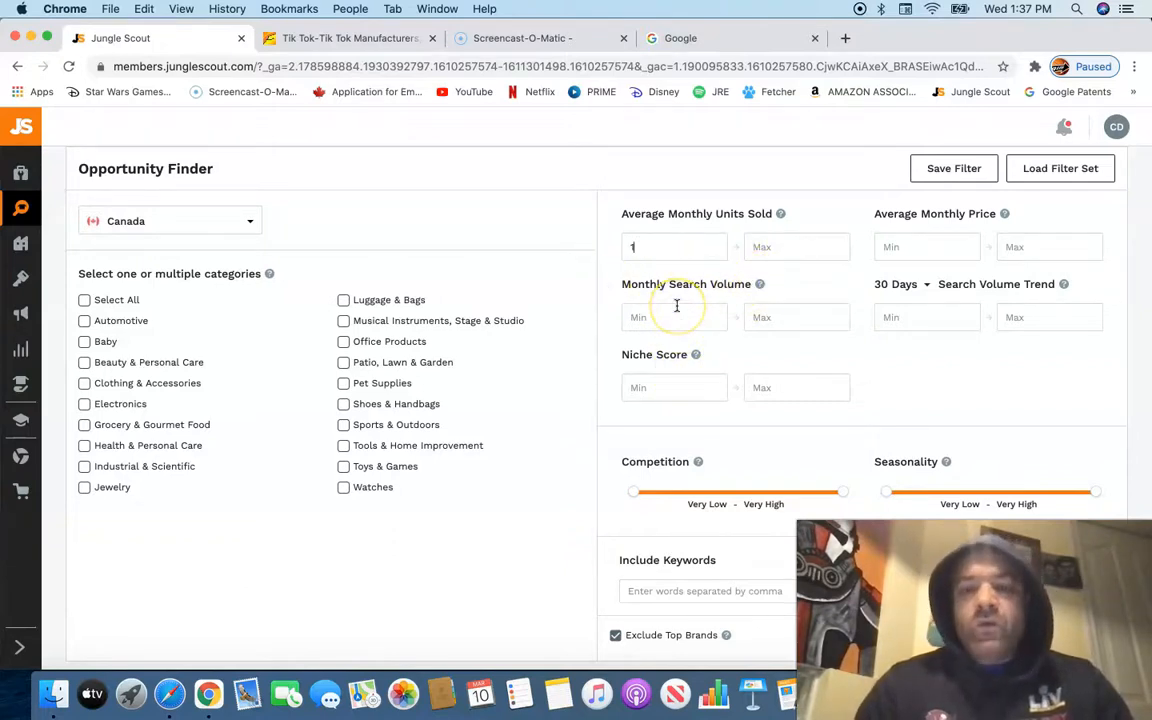
{"action": "type", "text": "300"}
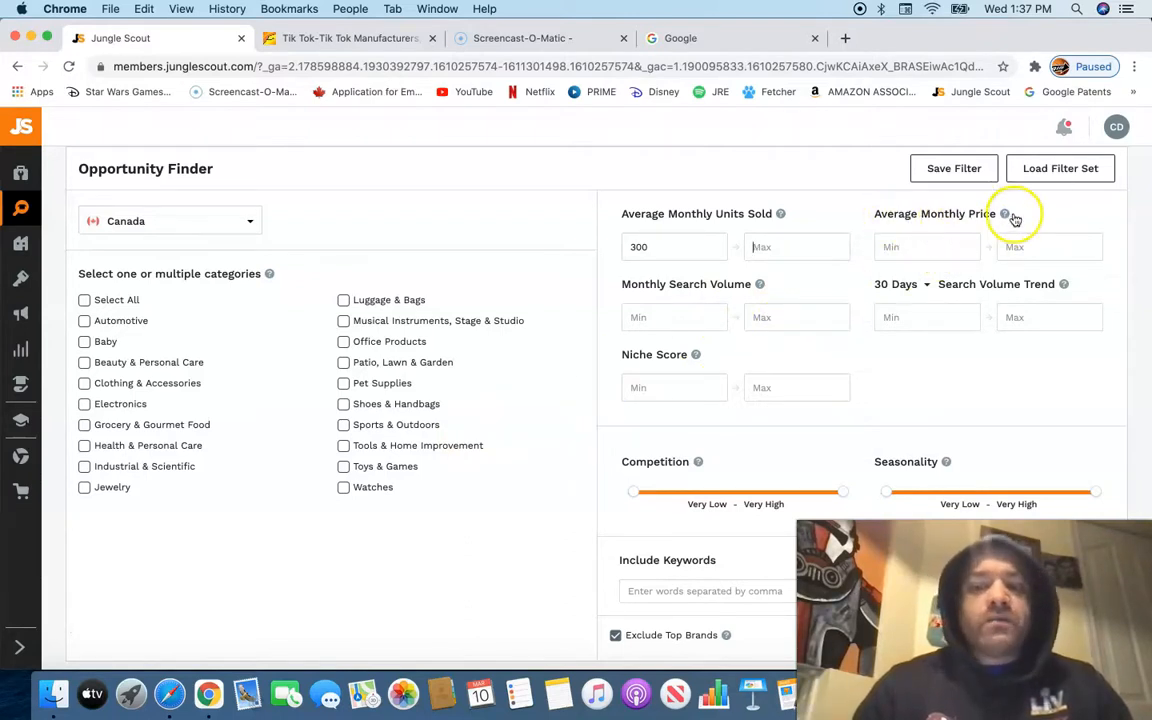
Step: Set the minimum average monthly price to 24 and leave its maximum blank
{"action": "left_click", "coordinate": [898, 257]}
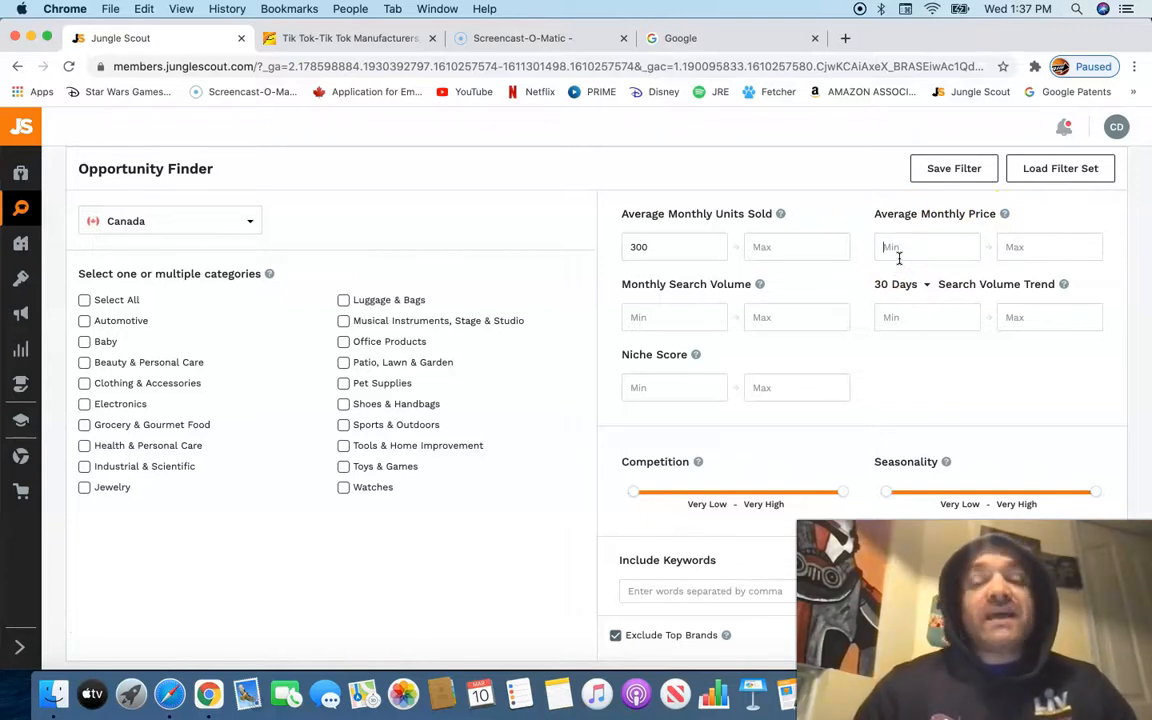
{"action": "left_click", "coordinate": [903, 257]}
{"action": "type", "text": "24"}
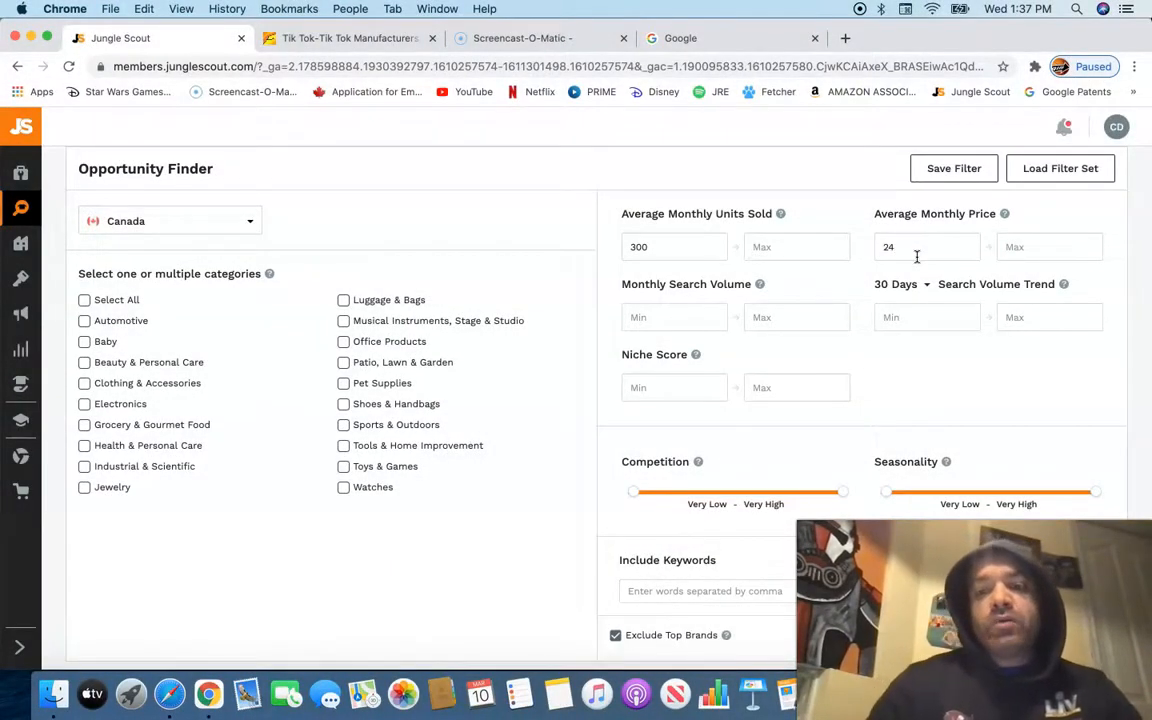
{"action": "left_click", "coordinate": [970, 247]}
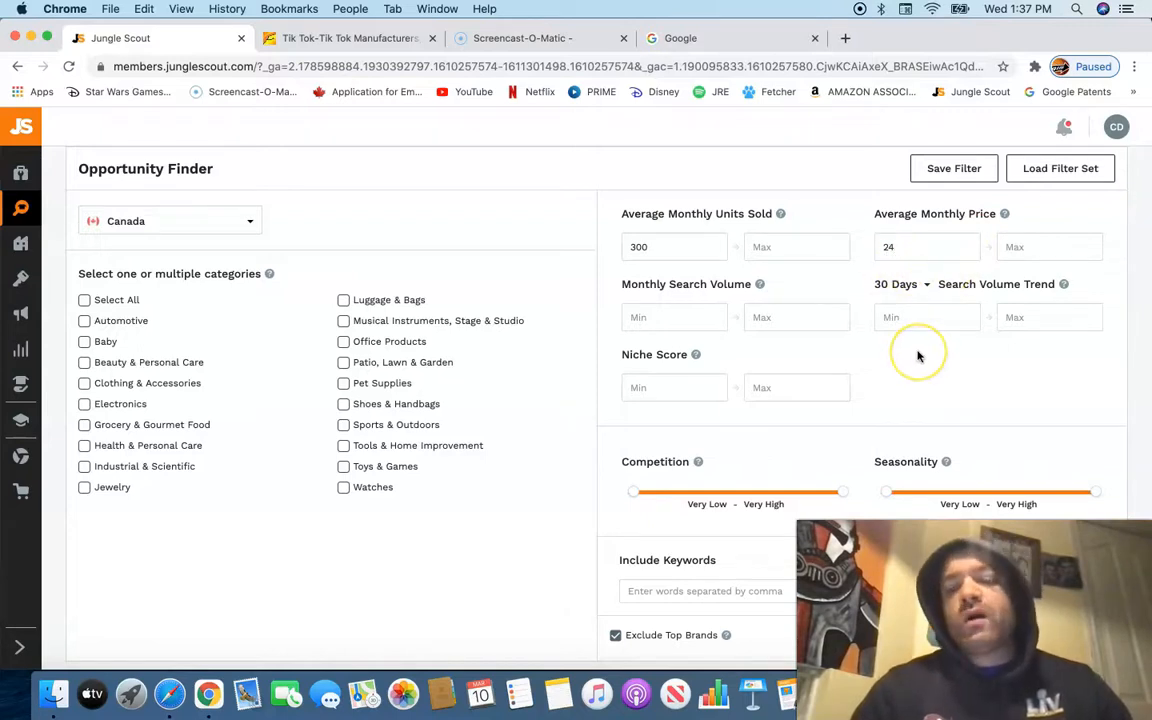
{"action": "left_click", "coordinate": [892, 252]}
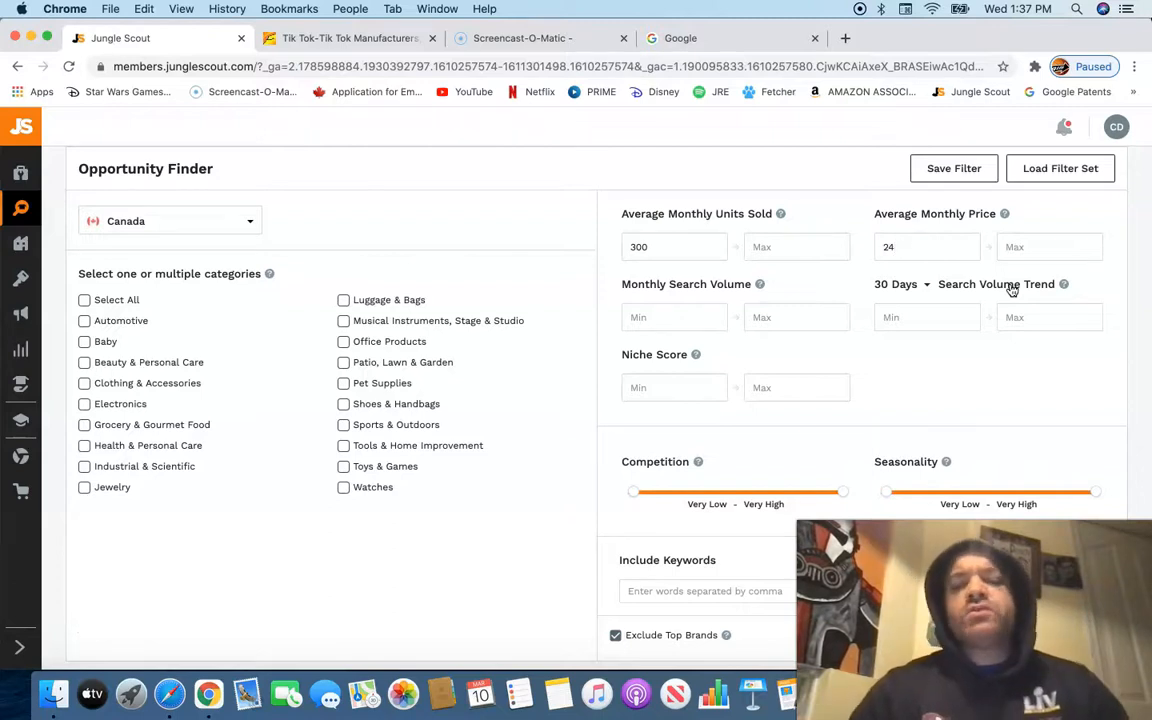
{"action": "left_click", "coordinate": [1014, 250]}
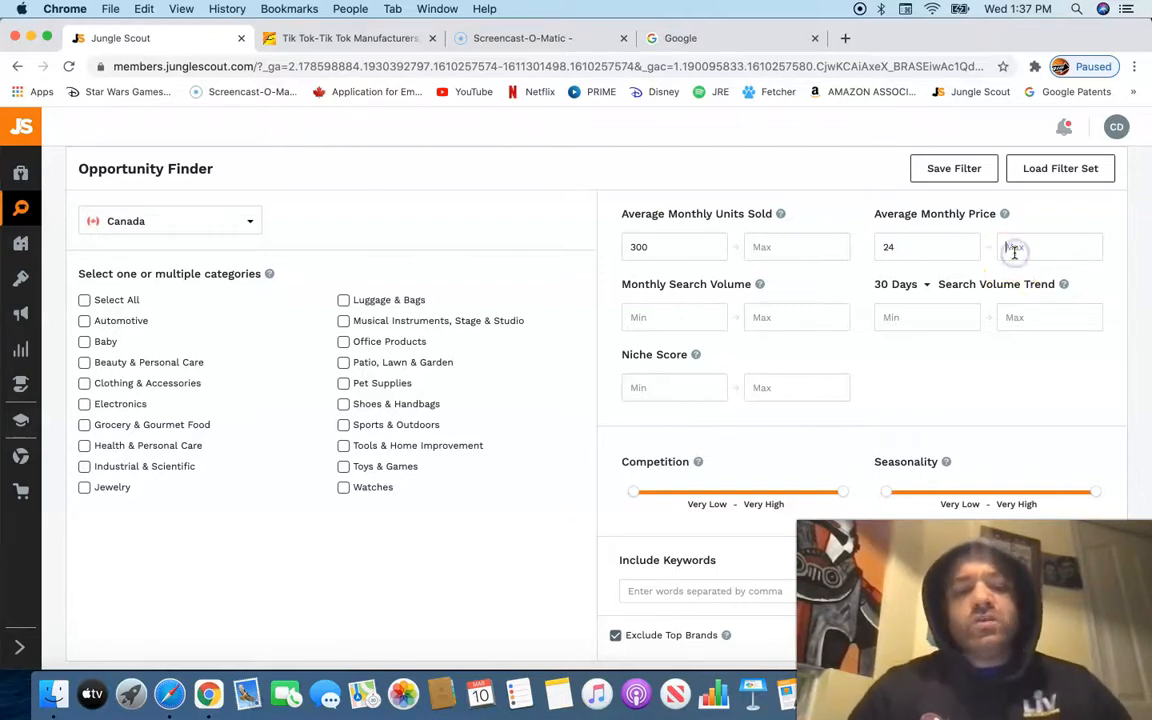
{"action": "type", "text": "2"}
{"action": "key", "text": "BackSpace"}
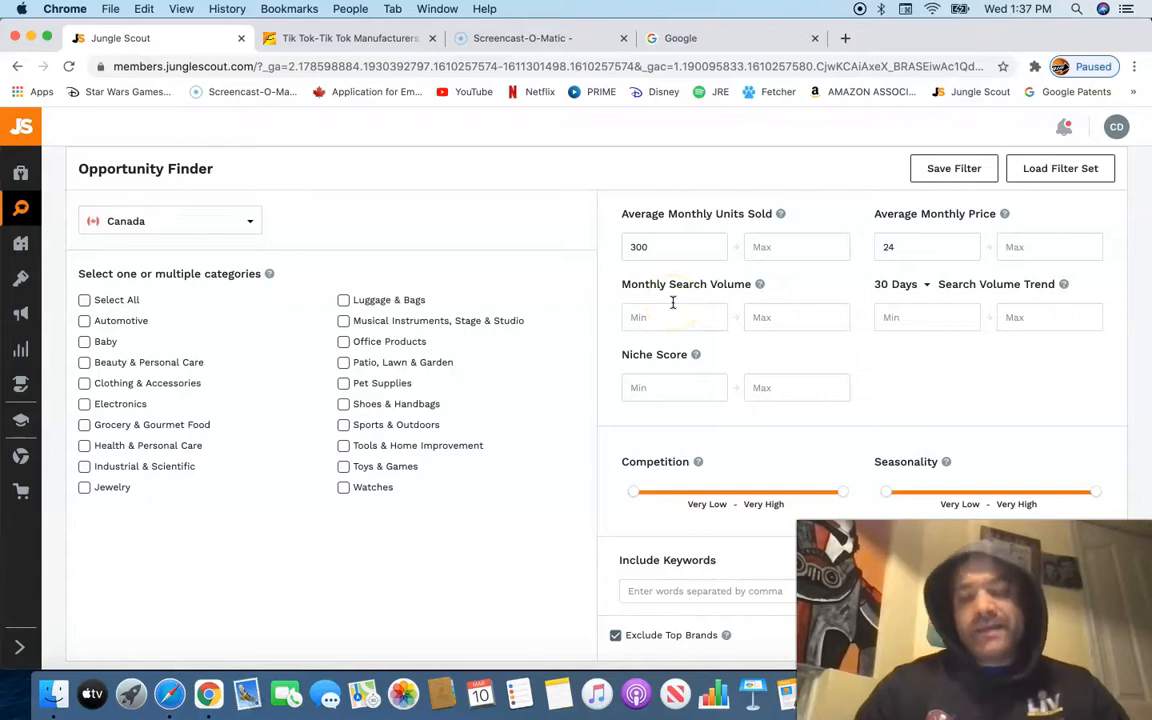
Step: Check the period options for the search volume trend and look at the niche score filter
{"action": "left_click", "coordinate": [926, 288]}
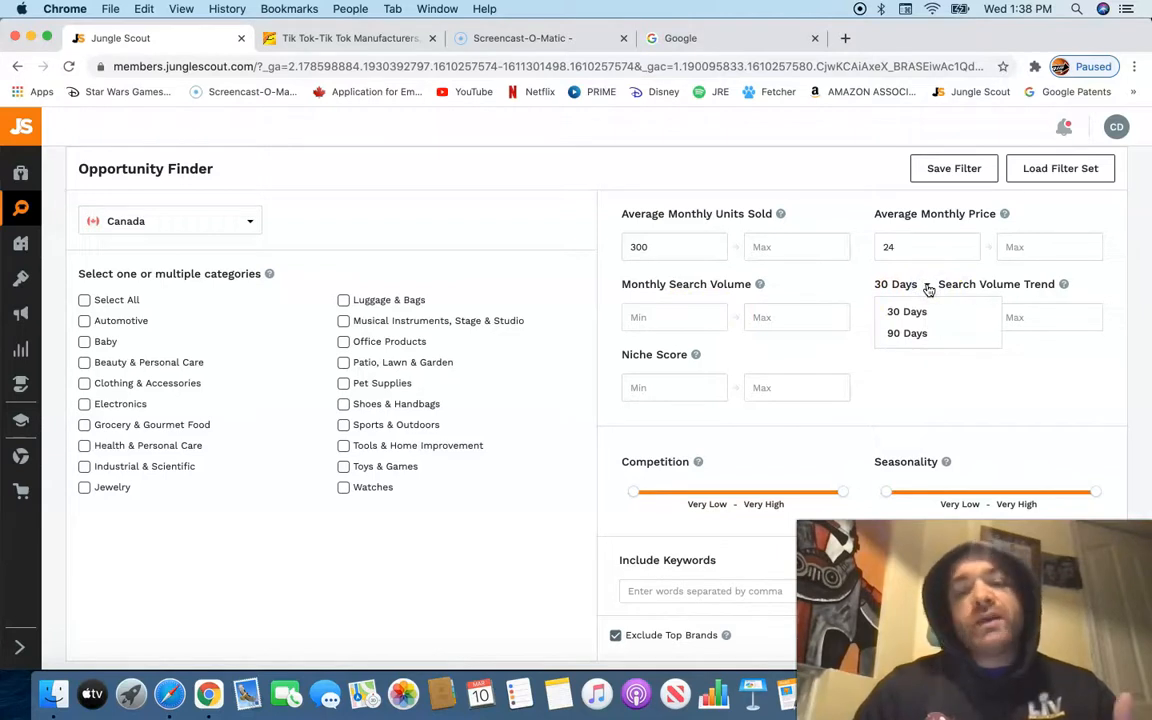
{"action": "left_click", "coordinate": [928, 289]}
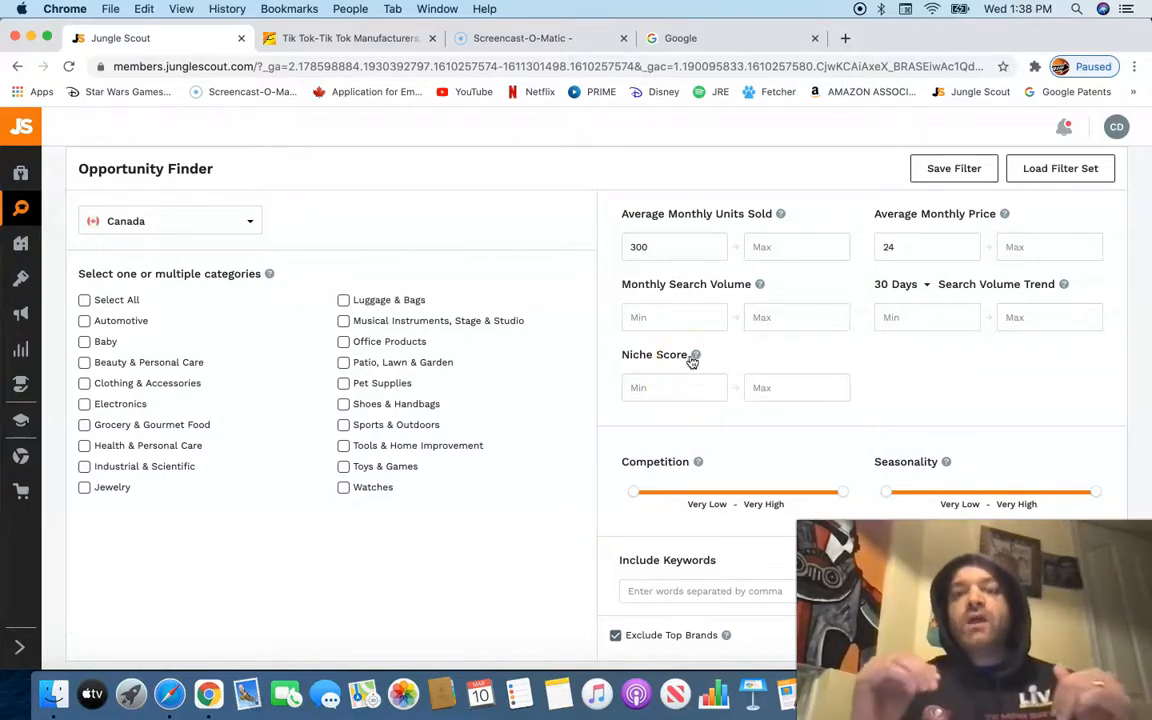
{"action": "mouse_move", "coordinate": [695, 357]}
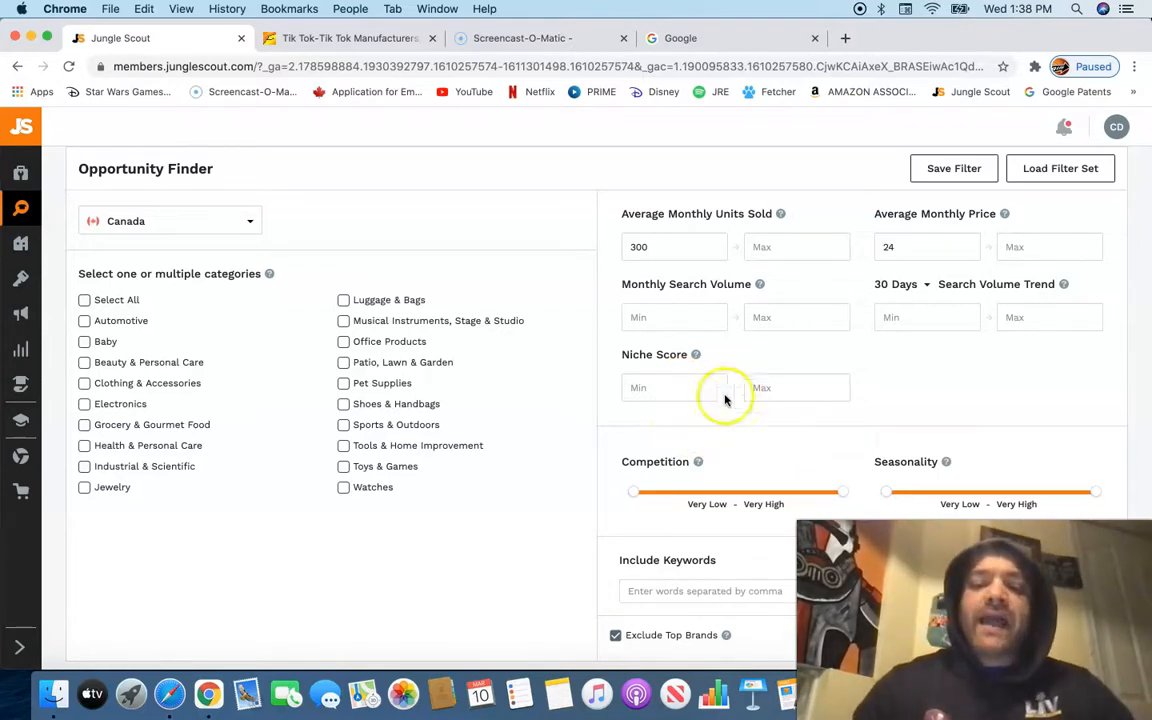
Step: Limit the competition filter to the range from Very Low to Medium
{"action": "scroll", "coordinate": [709, 414], "scroll_direction": "down", "scroll_amount": 3}
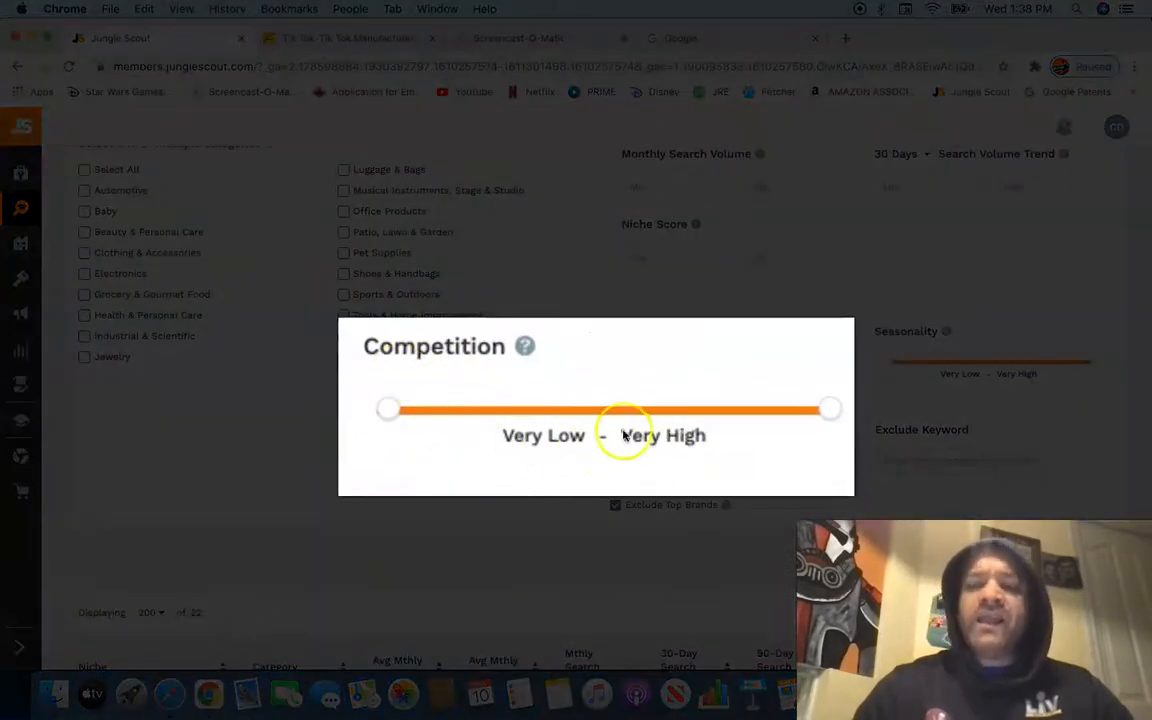
{"action": "left_click_drag", "start_coordinate": [829, 409], "coordinate": [616, 423]}
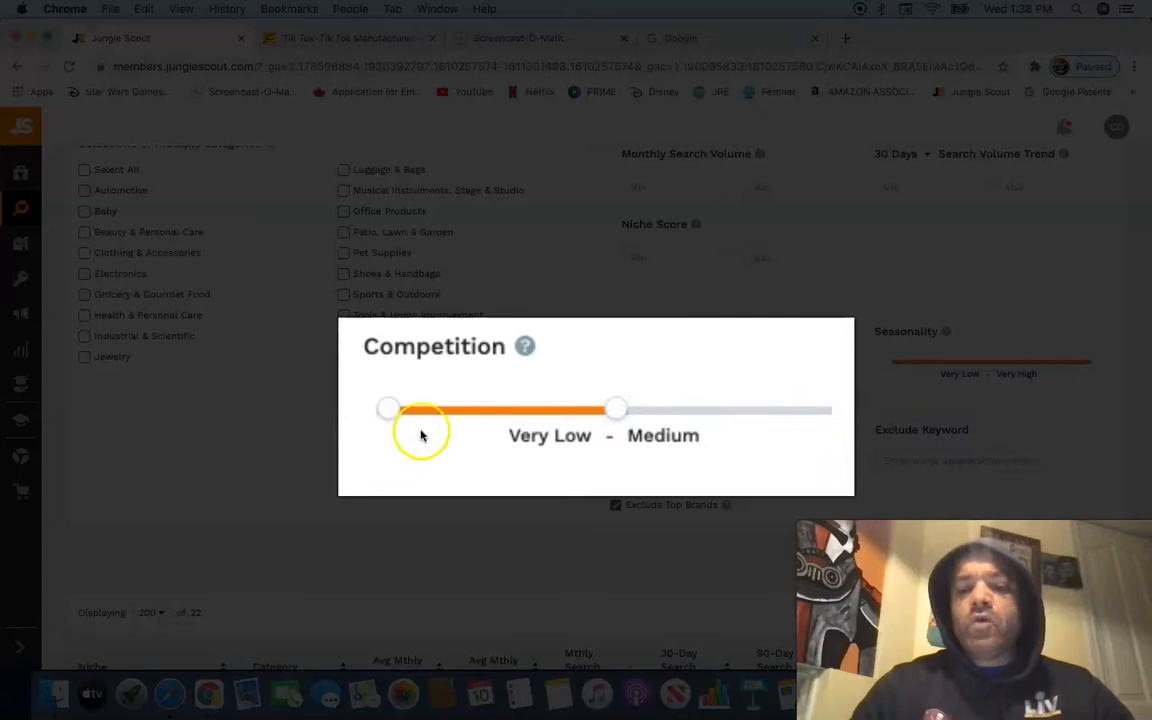
{"action": "scroll", "coordinate": [643, 453], "scroll_direction": "up", "scroll_amount": 1}
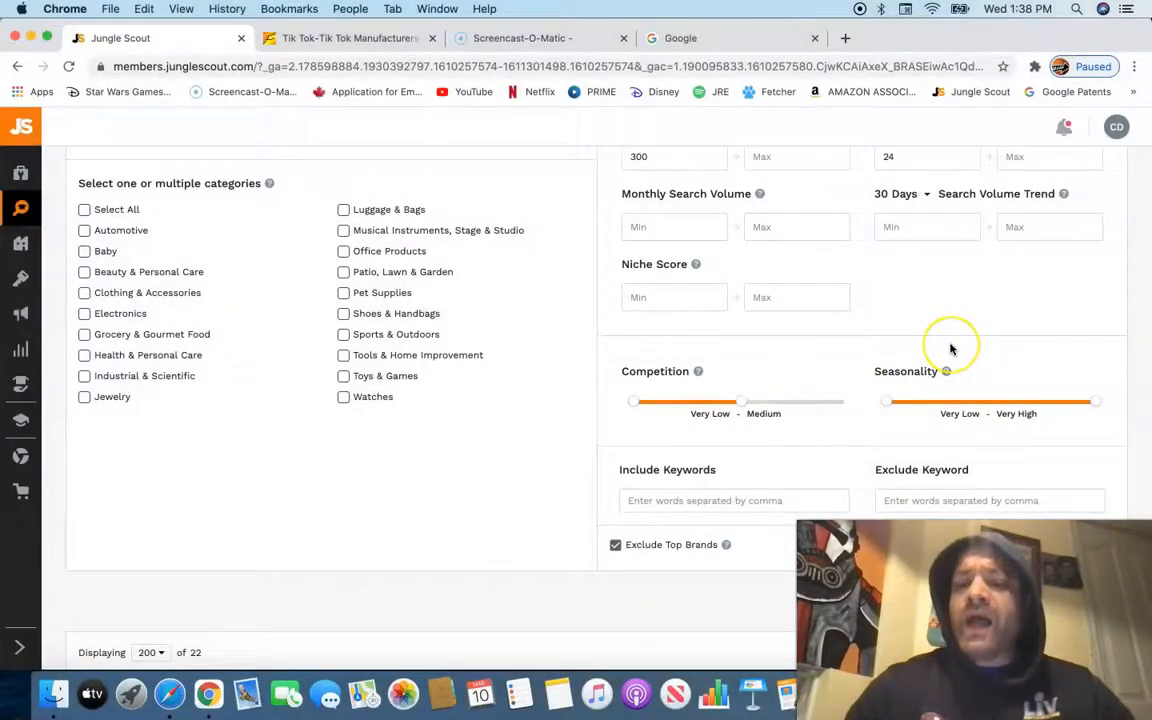
Step: Limit the seasonality filter to the range from Very Low to Medium
{"action": "scroll", "coordinate": [951, 347], "scroll_direction": "down", "scroll_amount": 1}
{"action": "left_click", "coordinate": [978, 362]}
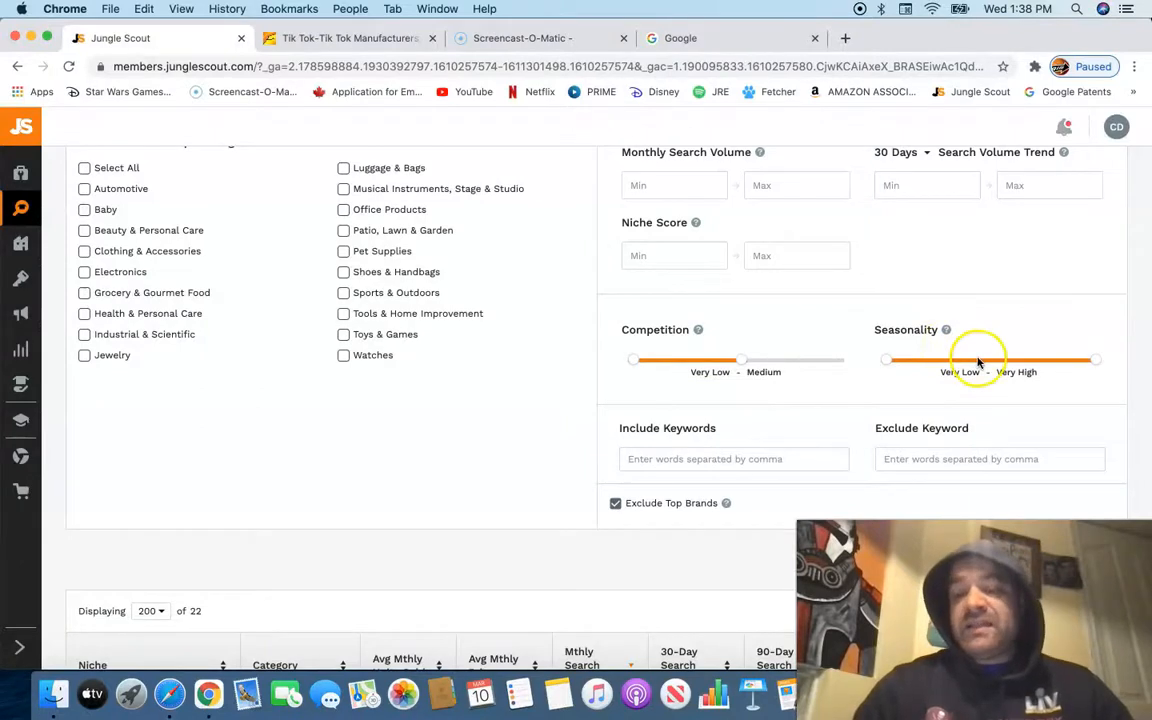
{"action": "left_click", "coordinate": [1097, 362]}
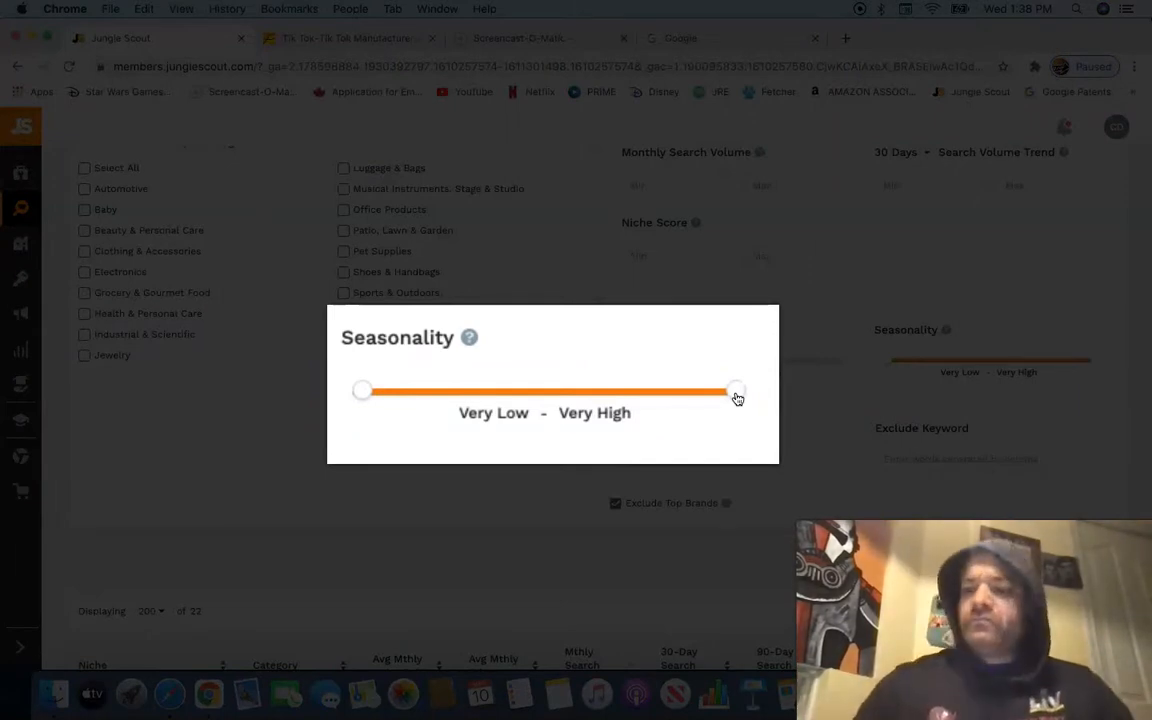
{"action": "left_click_drag", "start_coordinate": [736, 395], "coordinate": [564, 390]}
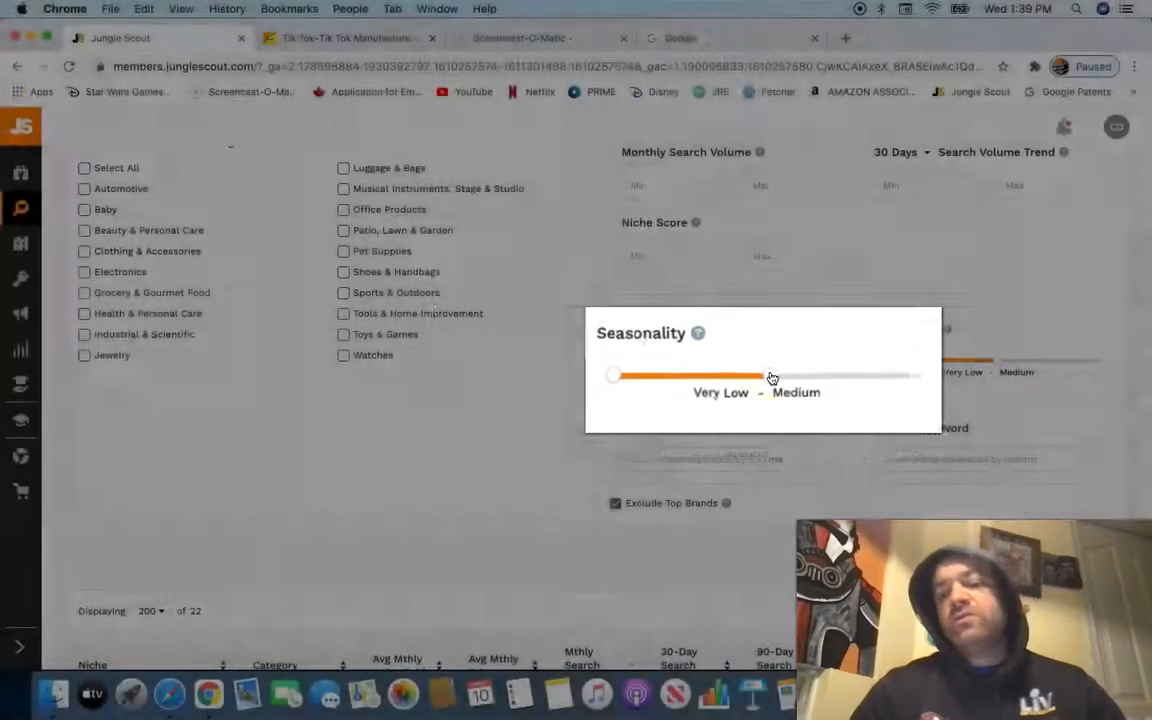
Step: Review the include and exclude keyword filters and the Exclude Top Brands option
{"action": "scroll", "coordinate": [1000, 364], "scroll_direction": "down", "scroll_amount": 2}
{"action": "scroll", "coordinate": [1000, 364], "scroll_direction": "down", "scroll_amount": 3}
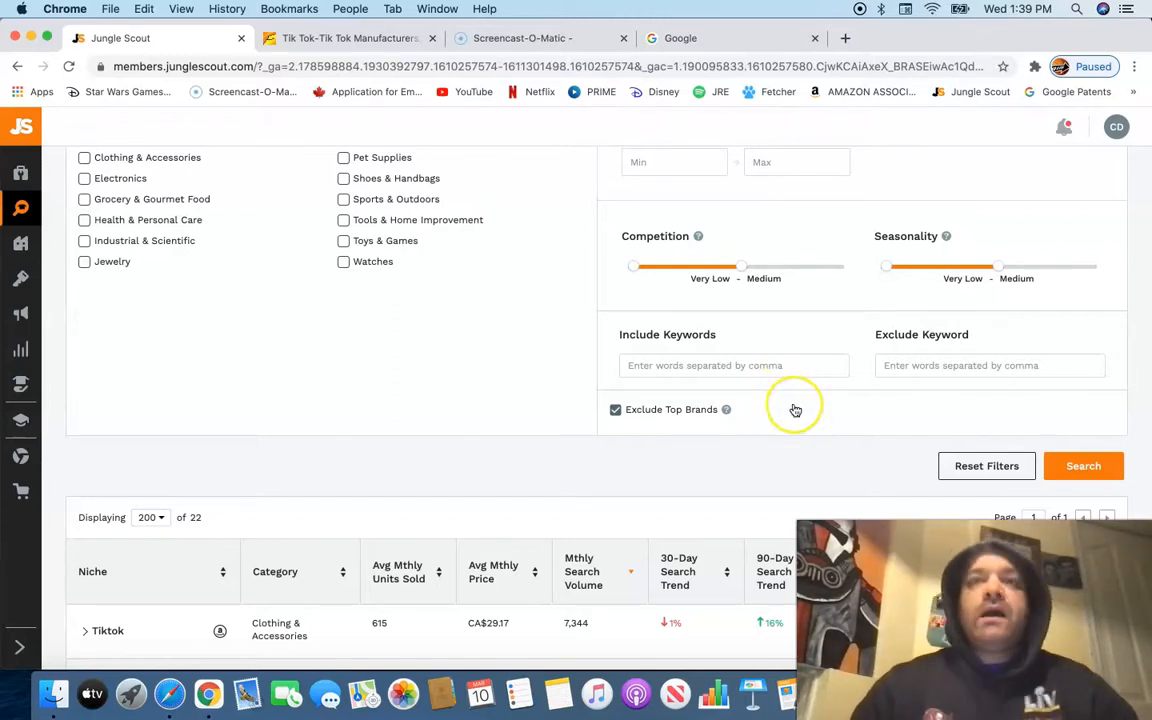
{"action": "scroll", "coordinate": [792, 406], "scroll_direction": "up", "scroll_amount": 2}
{"action": "scroll", "coordinate": [795, 410], "scroll_direction": "up", "scroll_amount": 1}
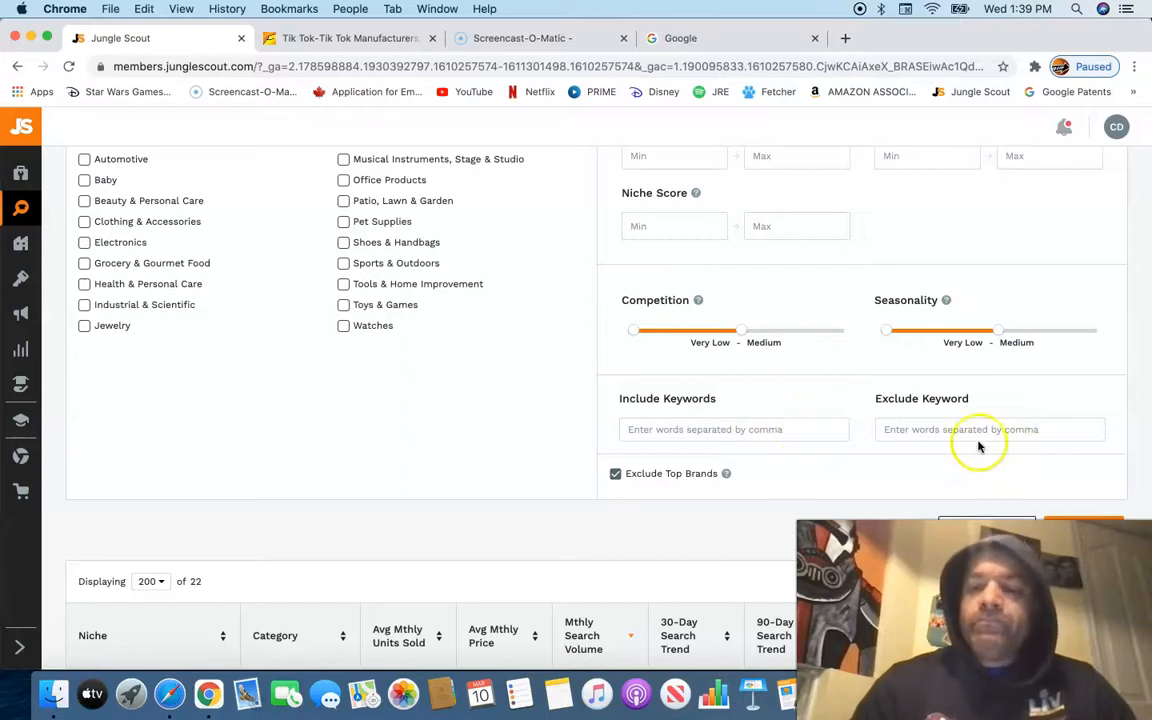
{"action": "scroll", "coordinate": [995, 427], "scroll_direction": "down", "scroll_amount": 2}
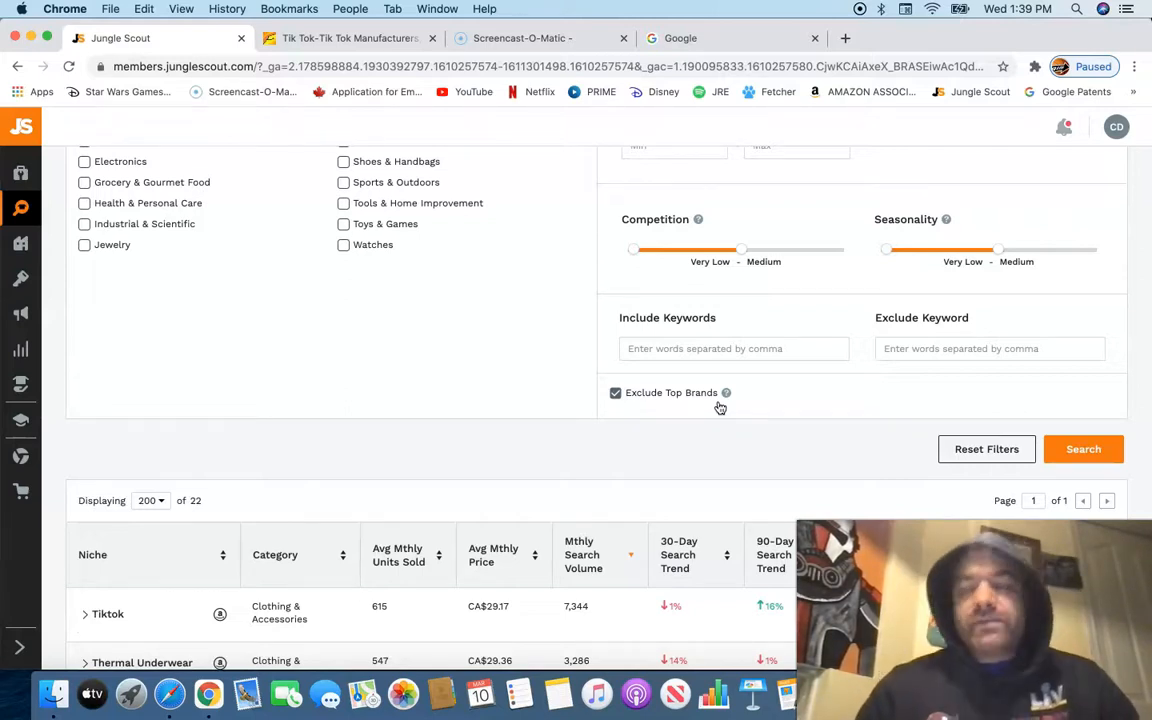
{"action": "scroll", "coordinate": [745, 401], "scroll_direction": "up", "scroll_amount": 1}
{"action": "scroll", "coordinate": [745, 401], "scroll_direction": "down", "scroll_amount": 1}
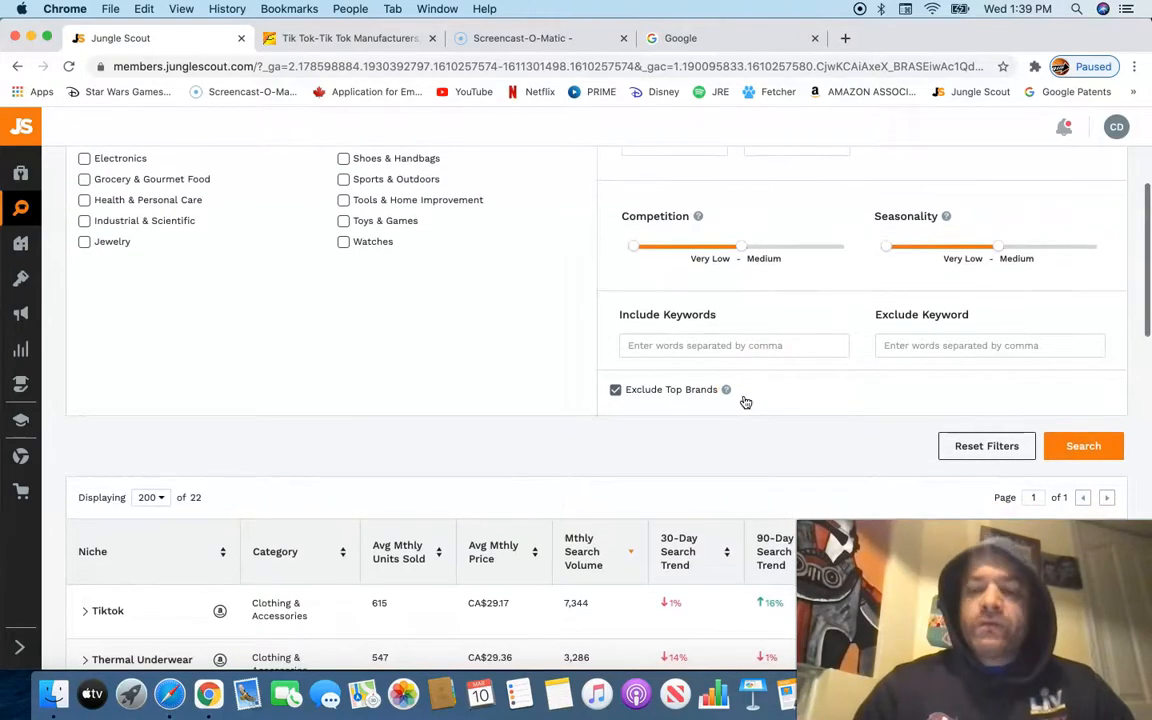
Step: Look over the product categories available for the niche search
{"action": "scroll", "coordinate": [745, 401], "scroll_direction": "down", "scroll_amount": 1}
{"action": "scroll", "coordinate": [745, 401], "scroll_direction": "up", "scroll_amount": 5}
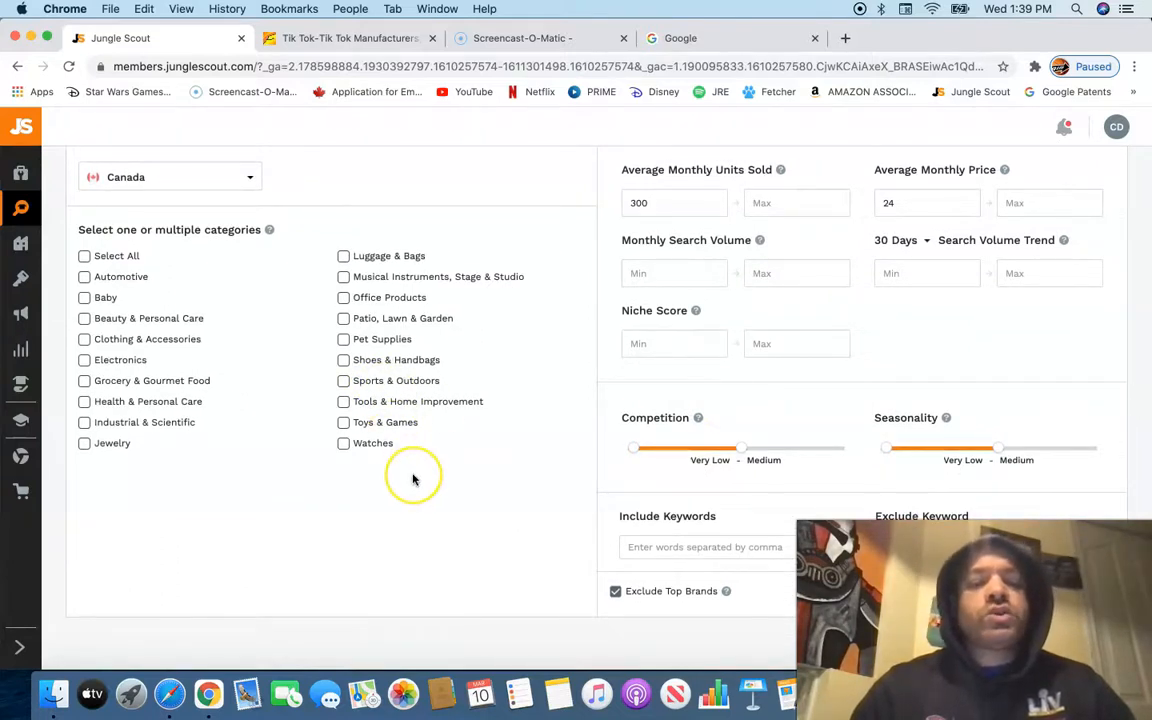
{"action": "scroll", "coordinate": [411, 477], "scroll_direction": "down", "scroll_amount": 2}
{"action": "scroll", "coordinate": [411, 478], "scroll_direction": "up", "scroll_amount": 2}
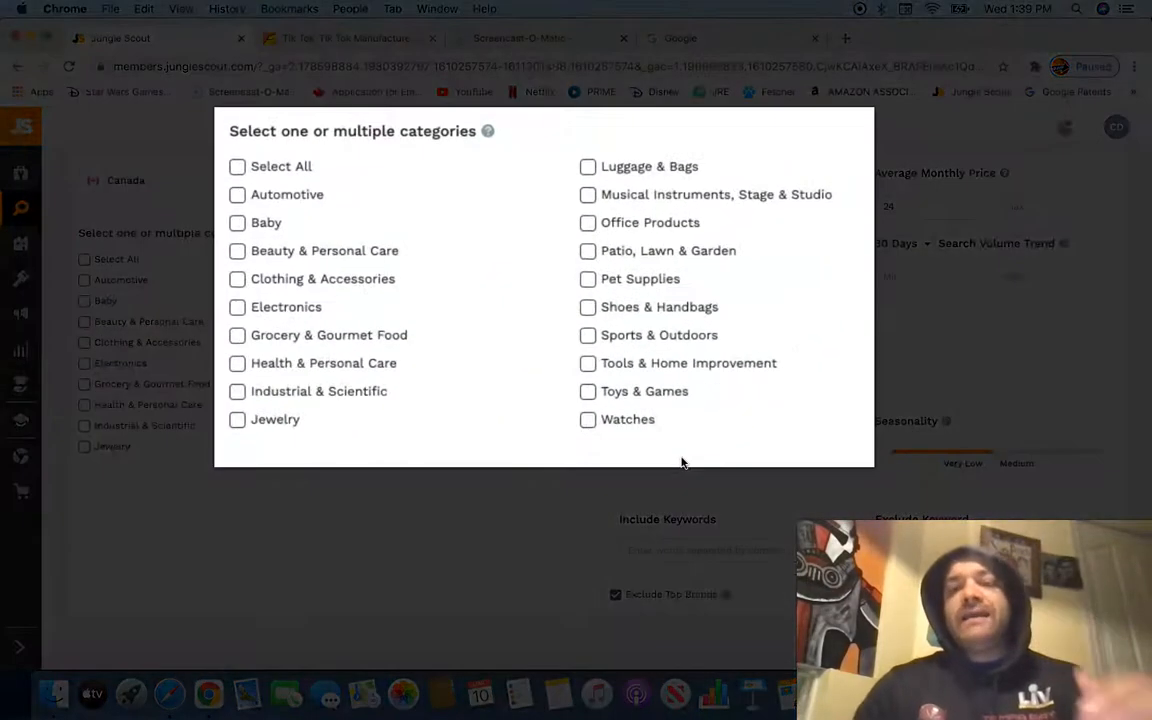
{"action": "scroll", "coordinate": [682, 462], "scroll_direction": "down", "scroll_amount": 1}
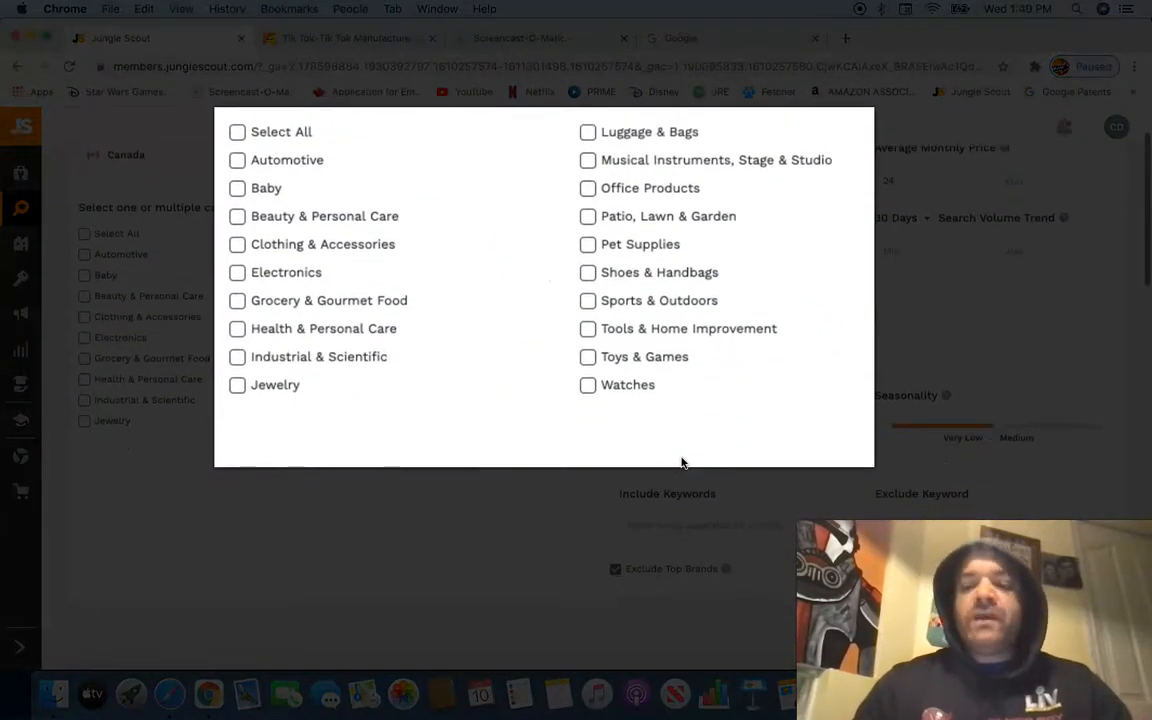
{"action": "left_click", "coordinate": [557, 411]}
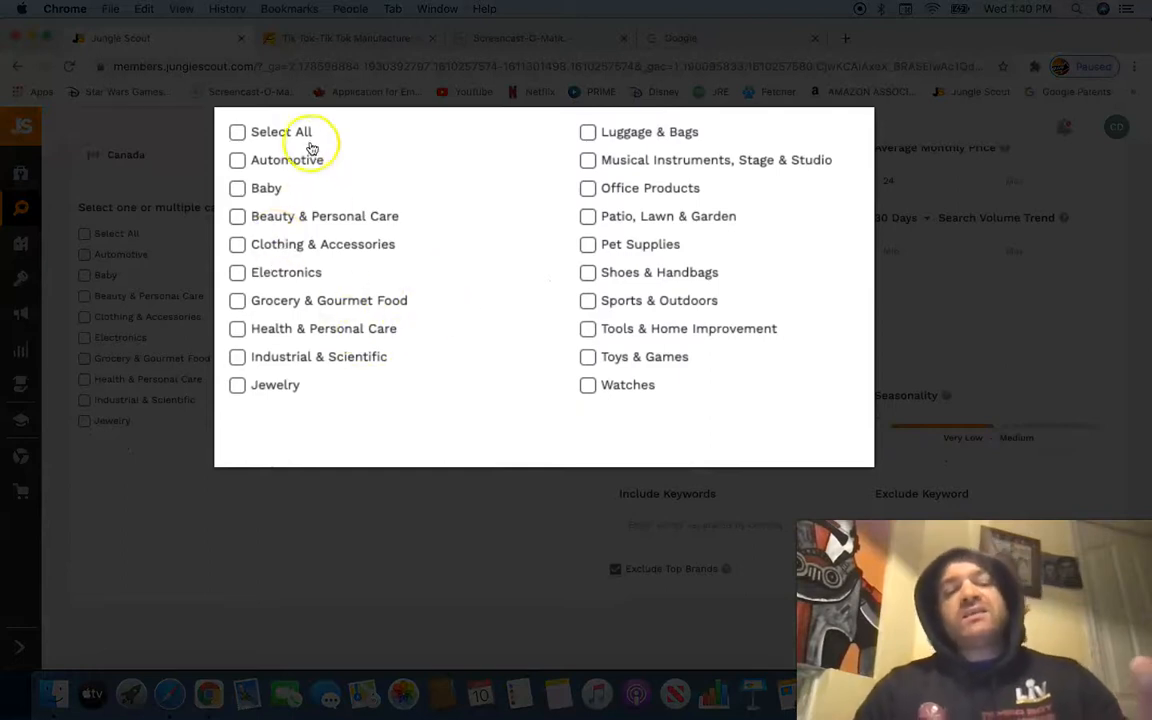
{"action": "scroll", "coordinate": [334, 540], "scroll_direction": "up", "scroll_amount": 2}
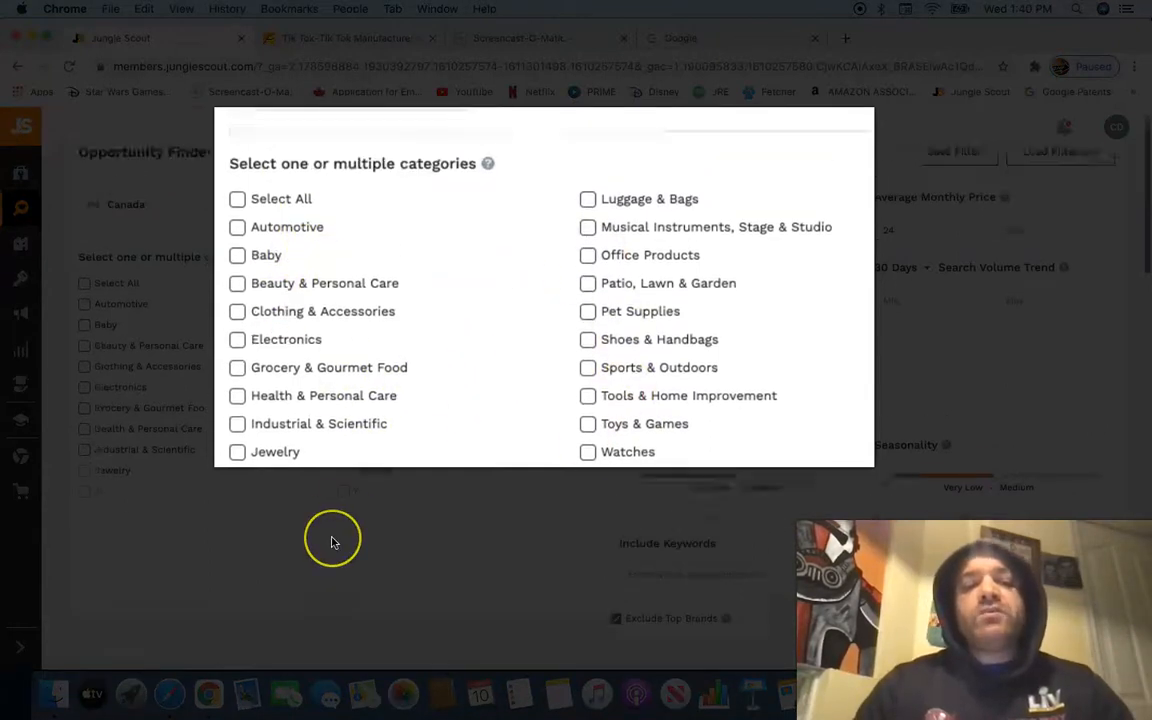
{"action": "scroll", "coordinate": [333, 542], "scroll_direction": "up", "scroll_amount": 1}
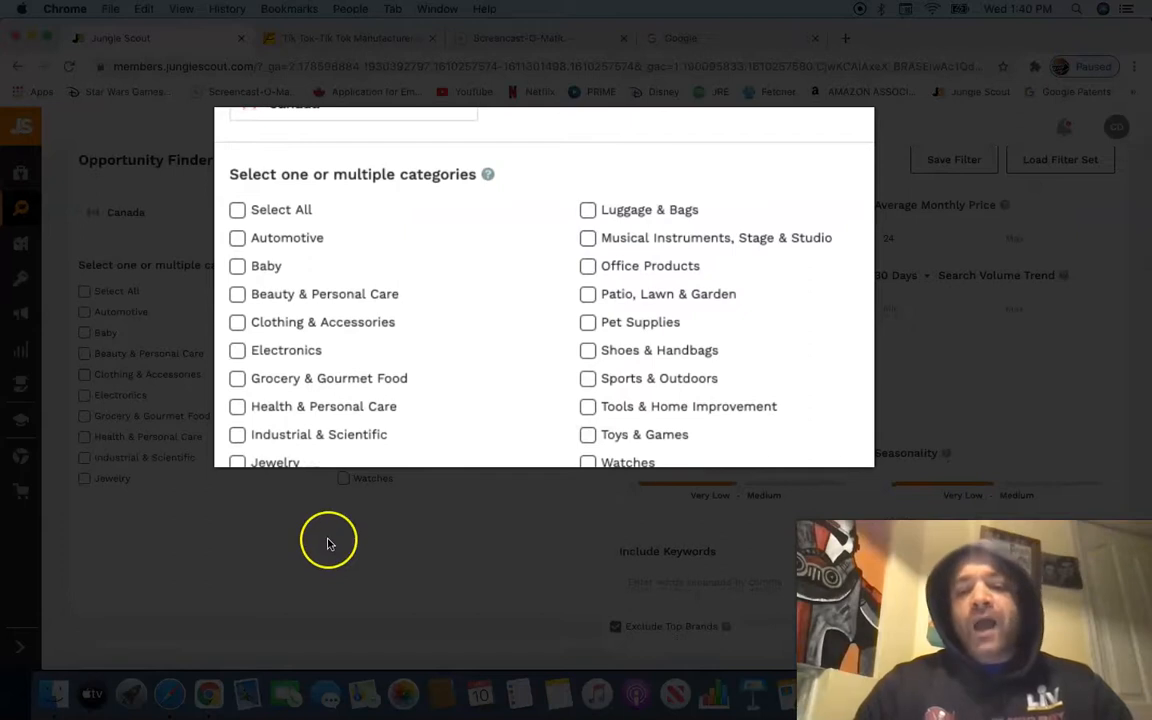
Step: Select the Automotive category and search for niches with the current filters
{"action": "scroll", "coordinate": [330, 544], "scroll_direction": "down", "scroll_amount": 1}
{"action": "left_click", "coordinate": [237, 229]}
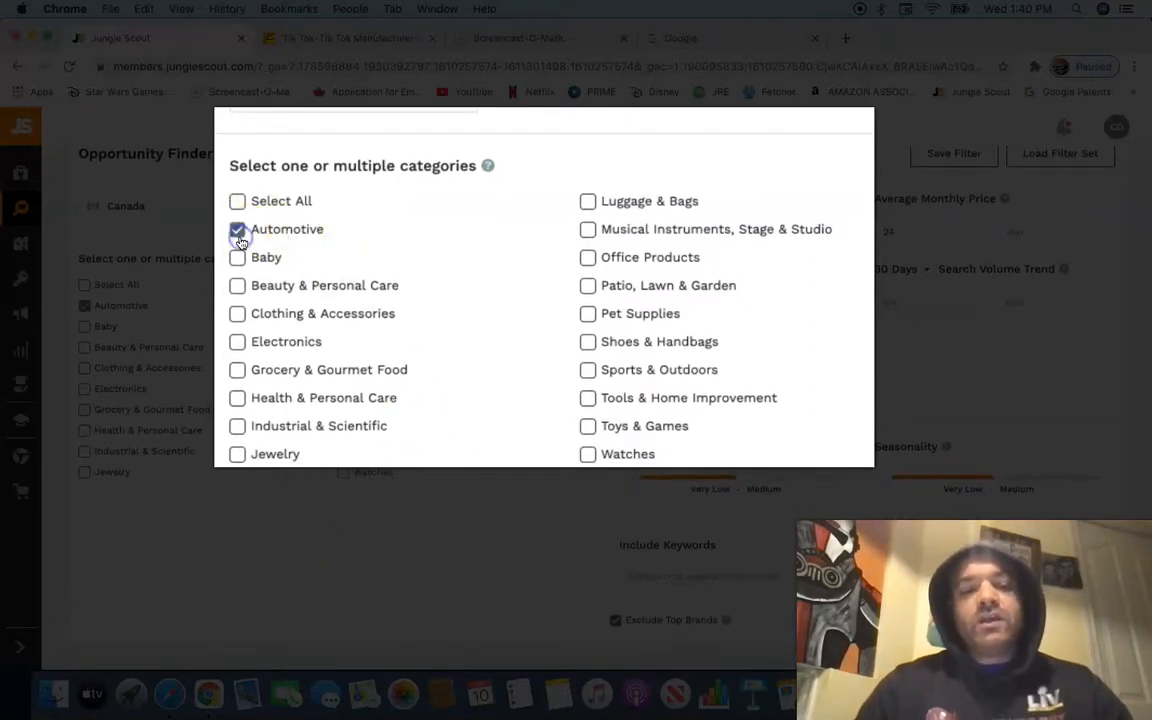
{"action": "scroll", "coordinate": [118, 370], "scroll_direction": "down", "scroll_amount": 2}
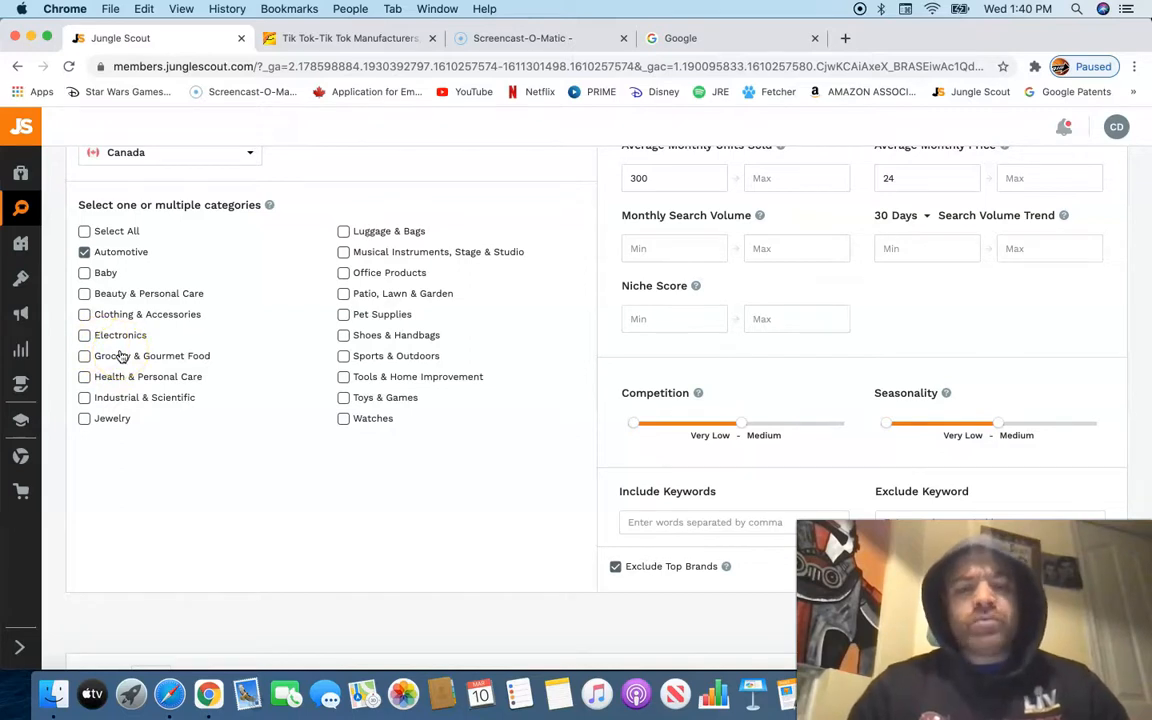
{"action": "scroll", "coordinate": [113, 321], "scroll_direction": "down", "scroll_amount": 5}
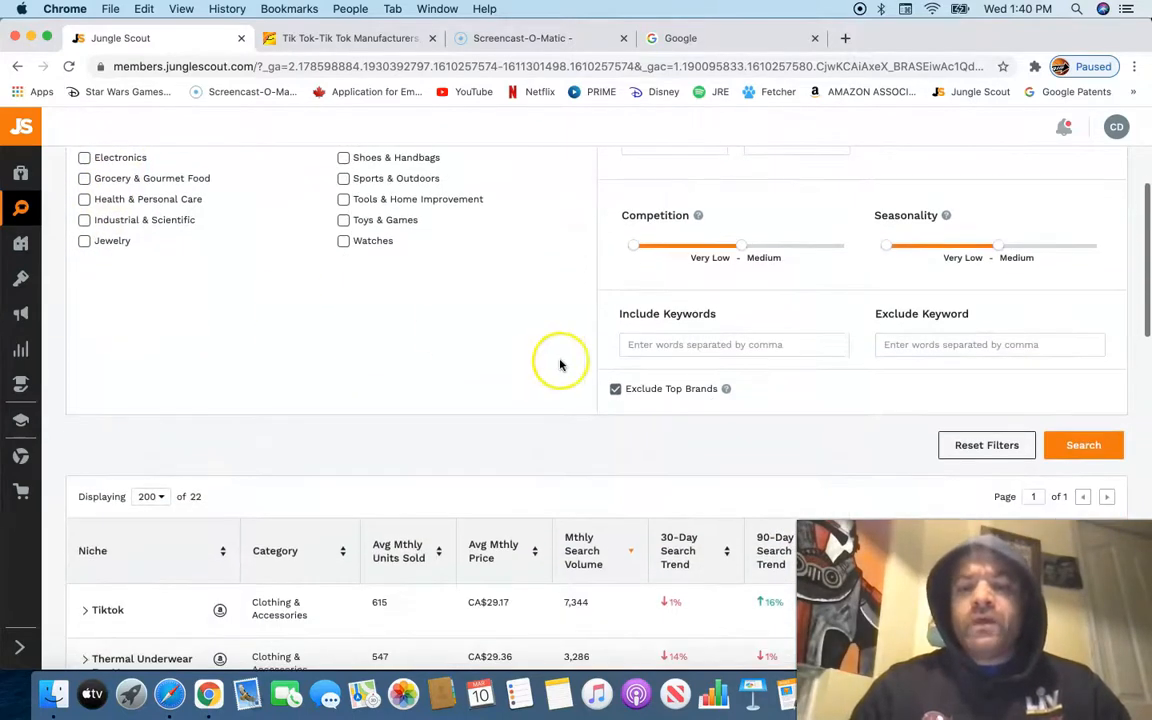
{"action": "left_click", "coordinate": [1098, 452]}
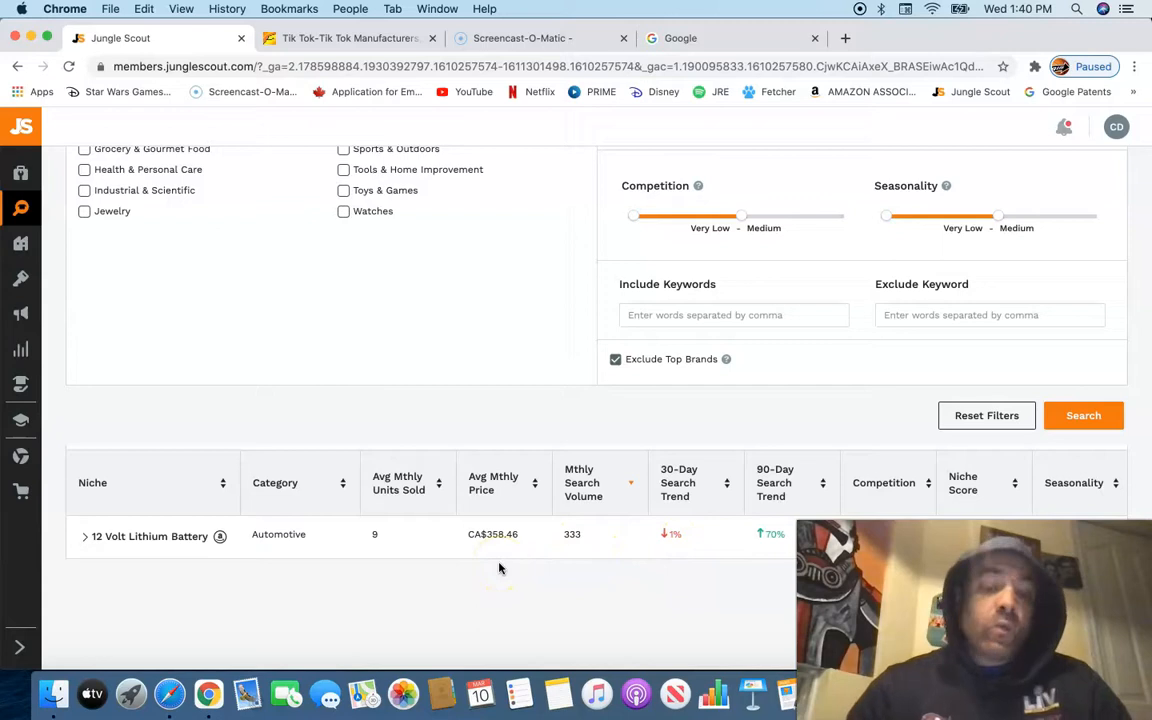
Step: Replace the Automotive category with Baby and rerun the niche search
{"action": "scroll", "coordinate": [474, 284], "scroll_direction": "up", "scroll_amount": 1}
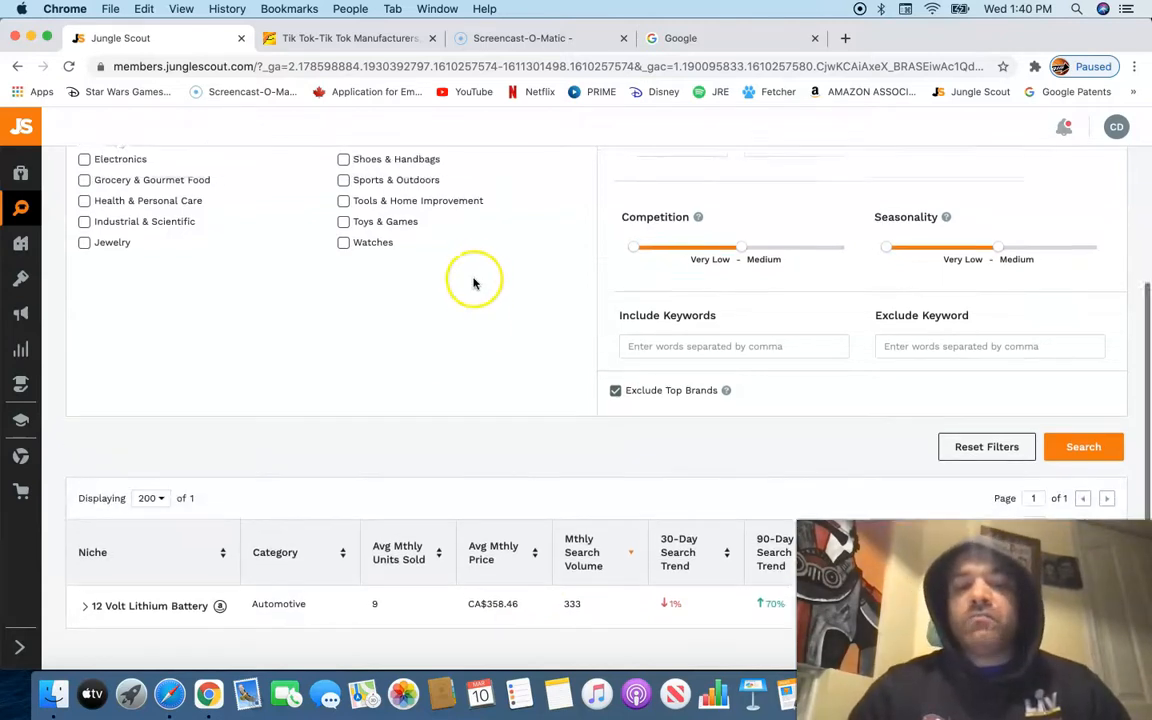
{"action": "scroll", "coordinate": [474, 284], "scroll_direction": "up", "scroll_amount": 3}
{"action": "left_click", "coordinate": [86, 206]}
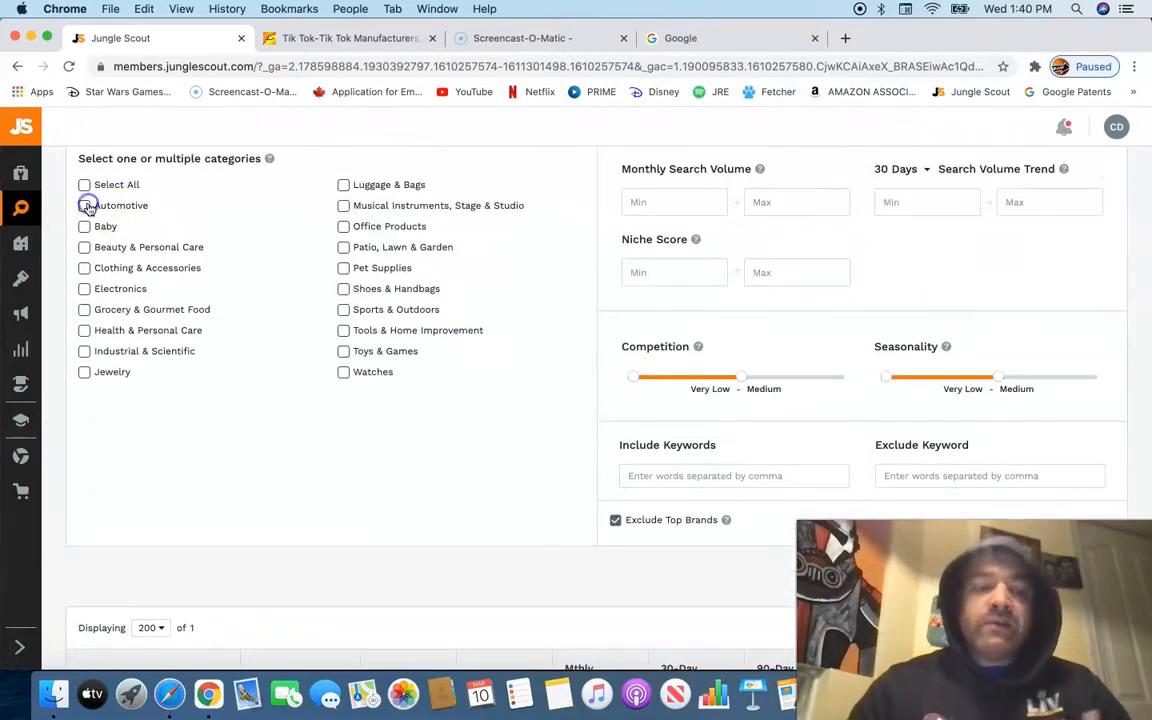
{"action": "left_click", "coordinate": [85, 226]}
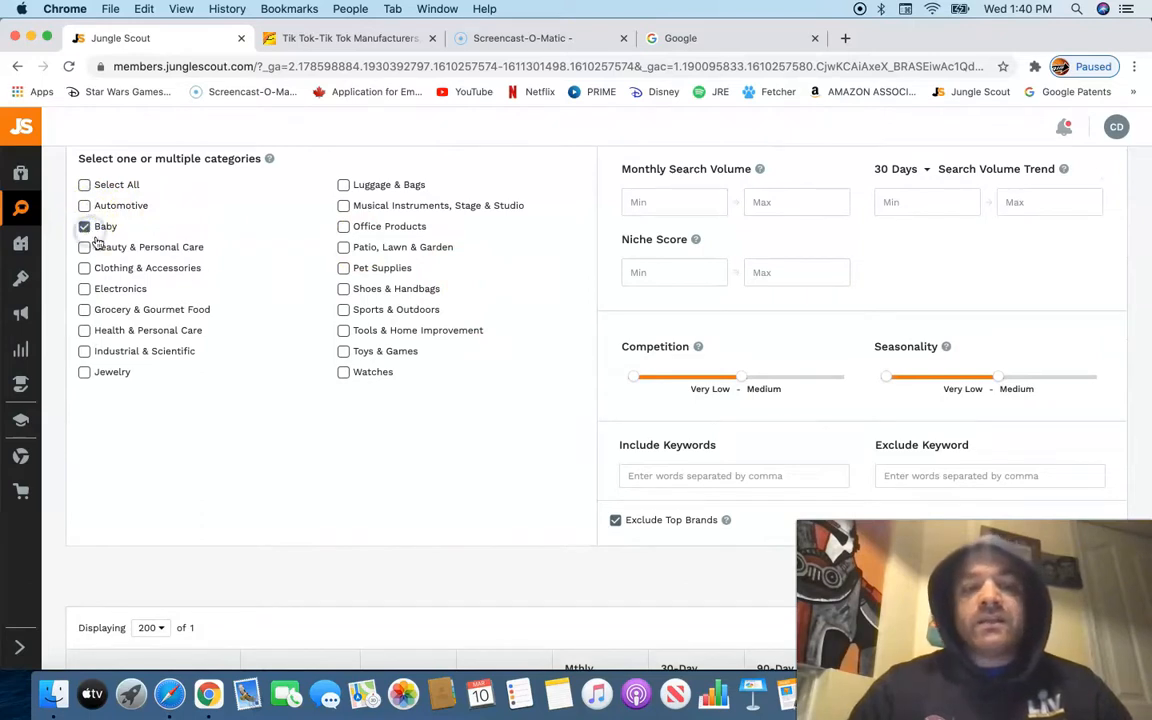
{"action": "scroll", "coordinate": [305, 372], "scroll_direction": "down", "scroll_amount": 2}
{"action": "left_click", "coordinate": [1050, 492]}
Step: Examine the Baby niches, comparing units sold, price, search volume, trends, competition, niche score and seasonality
{"action": "scroll", "coordinate": [1063, 497], "scroll_direction": "down", "scroll_amount": 4}
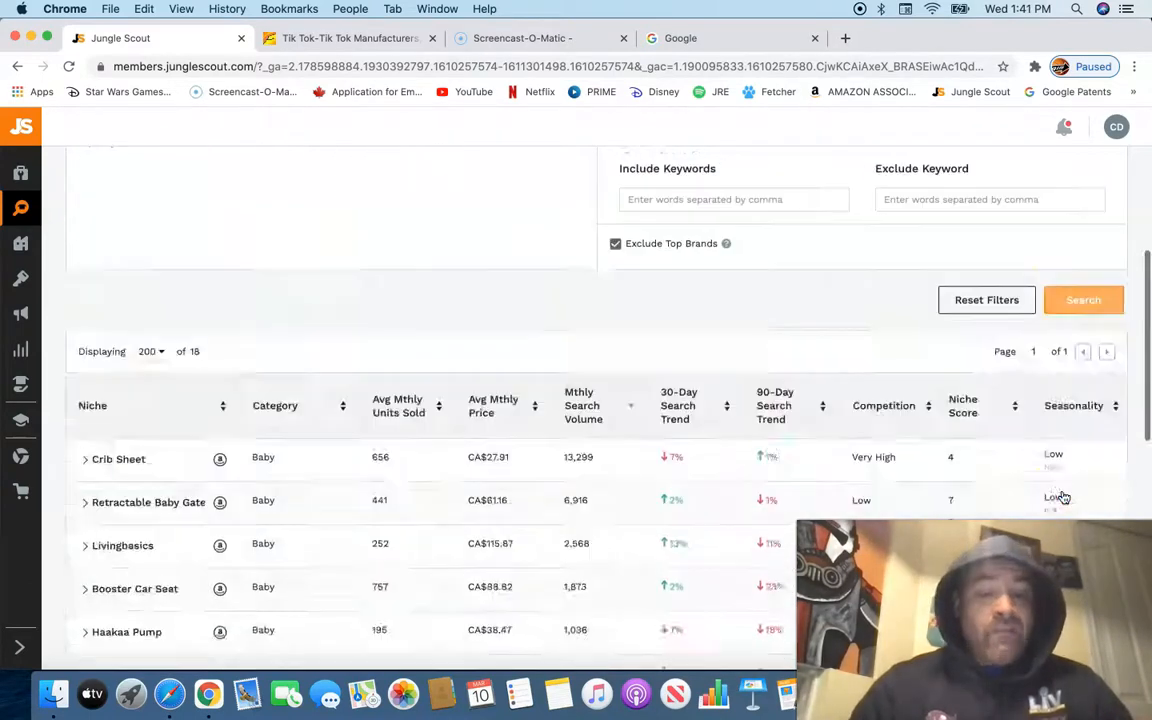
{"action": "scroll", "coordinate": [1063, 497], "scroll_direction": "down", "scroll_amount": 4}
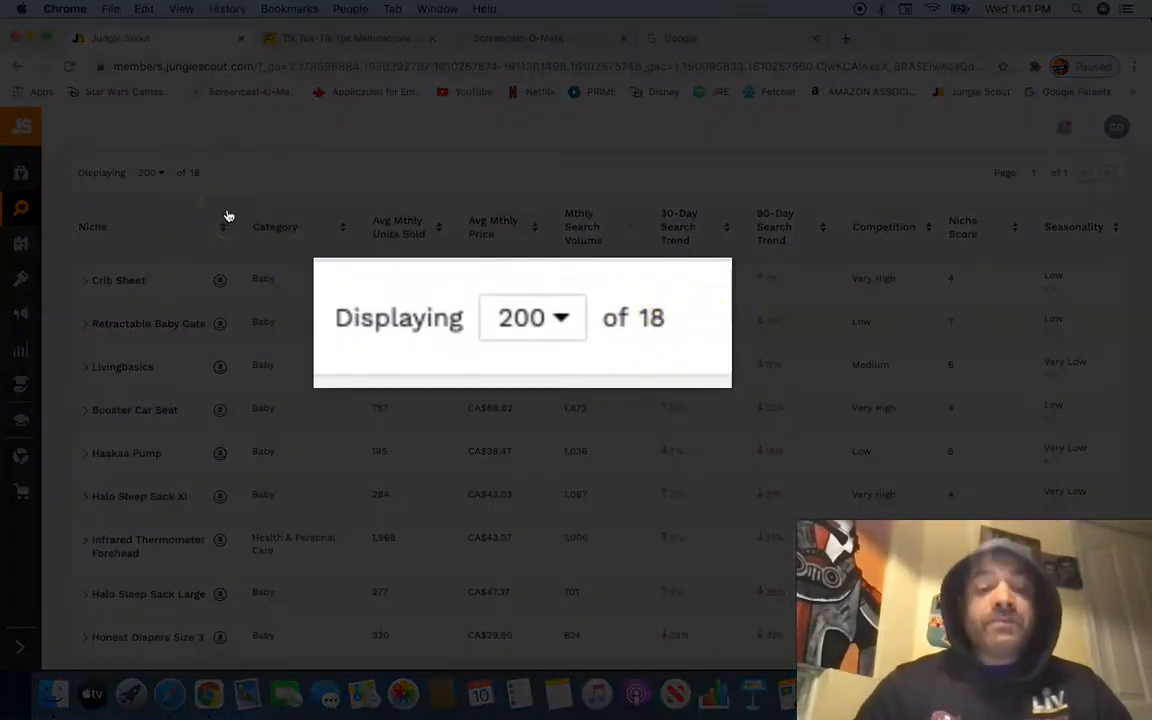
{"action": "scroll", "coordinate": [228, 216], "scroll_direction": "down", "scroll_amount": 1}
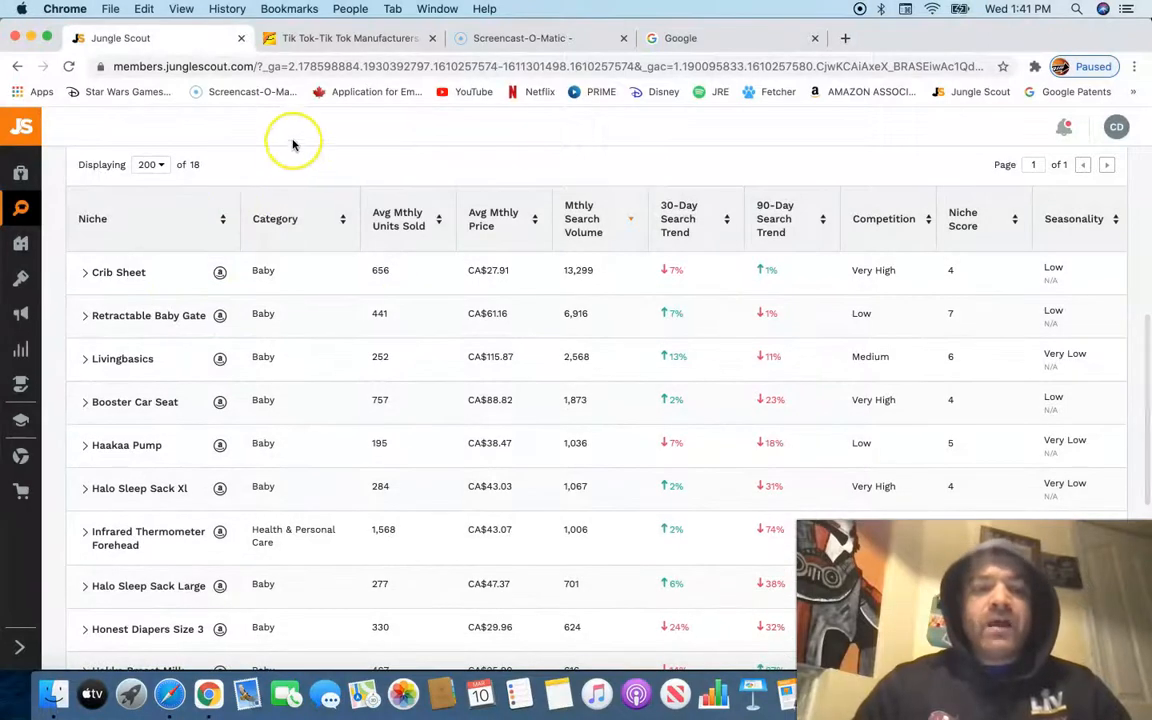
{"action": "scroll", "coordinate": [294, 147], "scroll_direction": "down", "scroll_amount": 1}
{"action": "scroll", "coordinate": [296, 150], "scroll_direction": "up", "scroll_amount": 1}
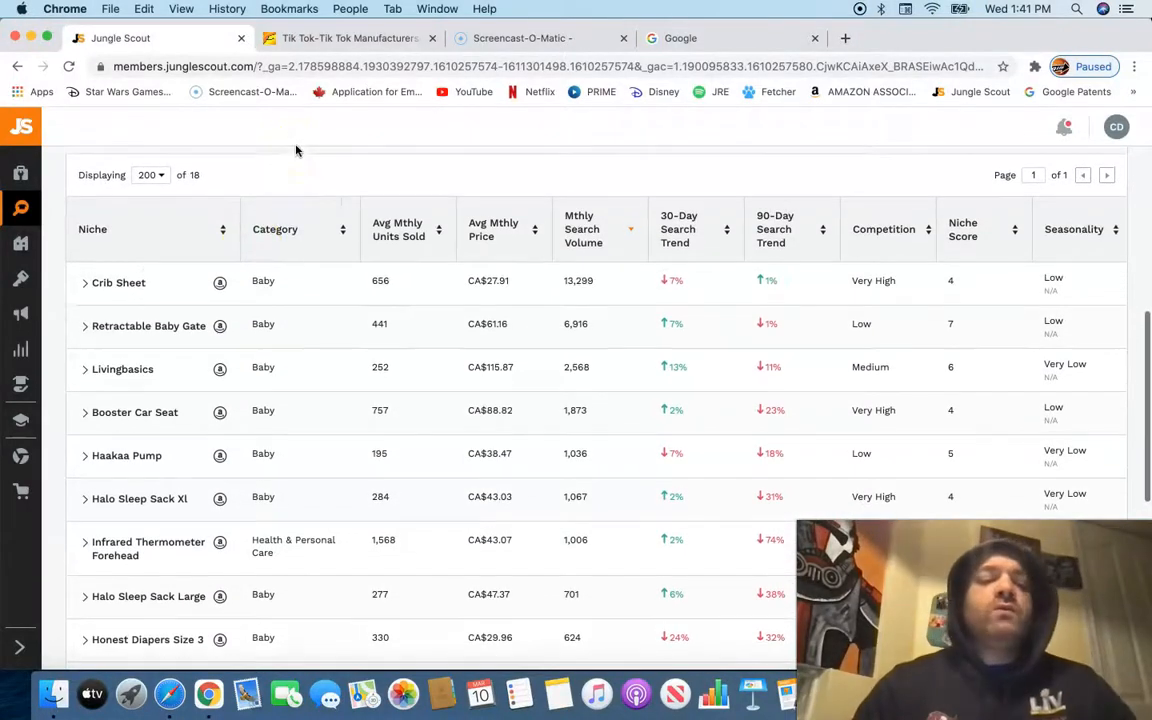
{"action": "scroll", "coordinate": [55, 393], "scroll_direction": "down", "scroll_amount": 1}
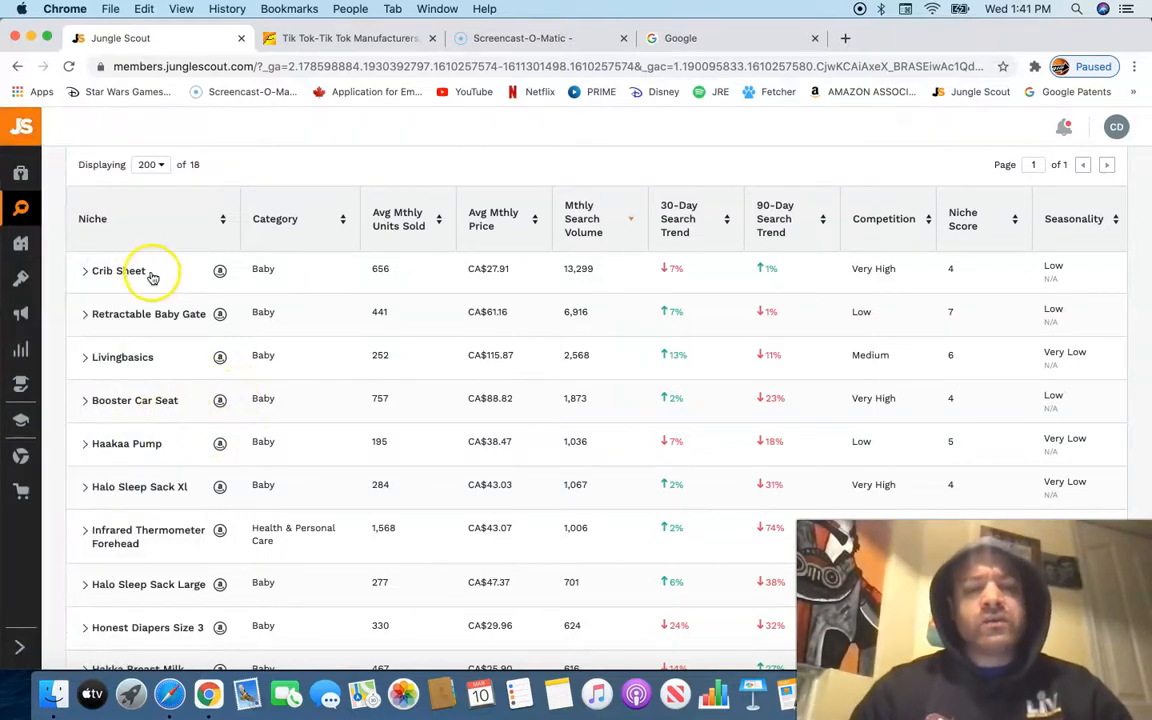
{"action": "scroll", "coordinate": [310, 485], "scroll_direction": "up", "scroll_amount": 1}
{"action": "scroll", "coordinate": [310, 485], "scroll_direction": "down", "scroll_amount": 5}
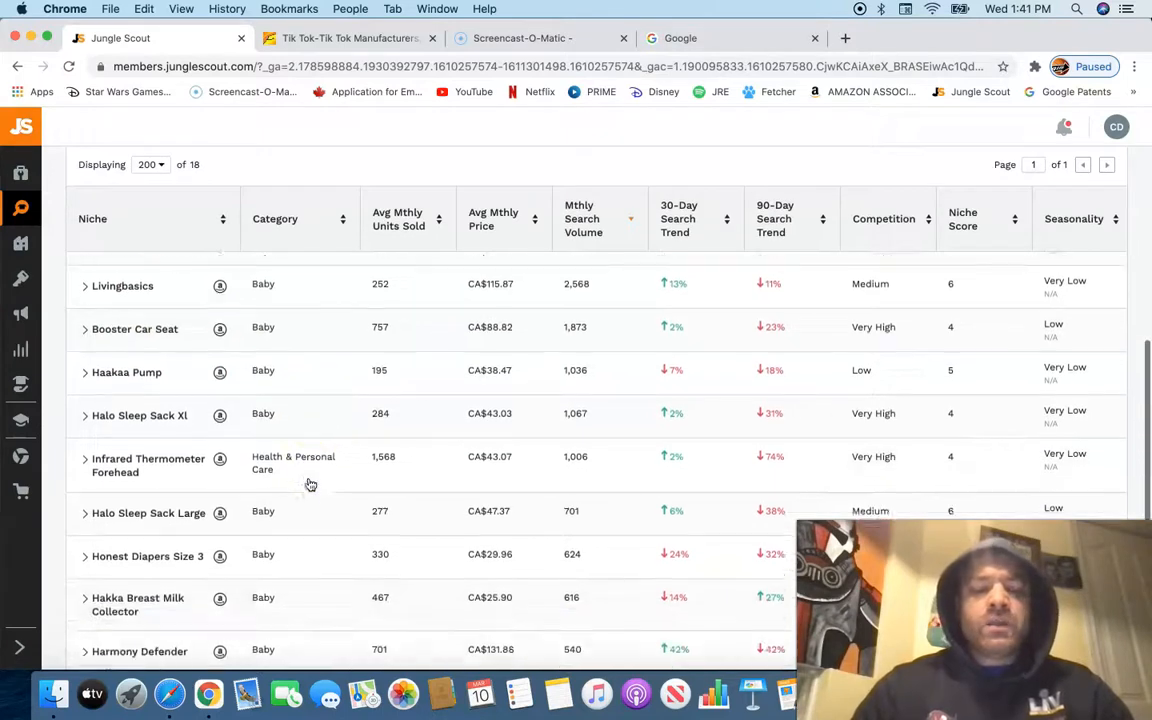
{"action": "scroll", "coordinate": [310, 485], "scroll_direction": "up", "scroll_amount": 1}
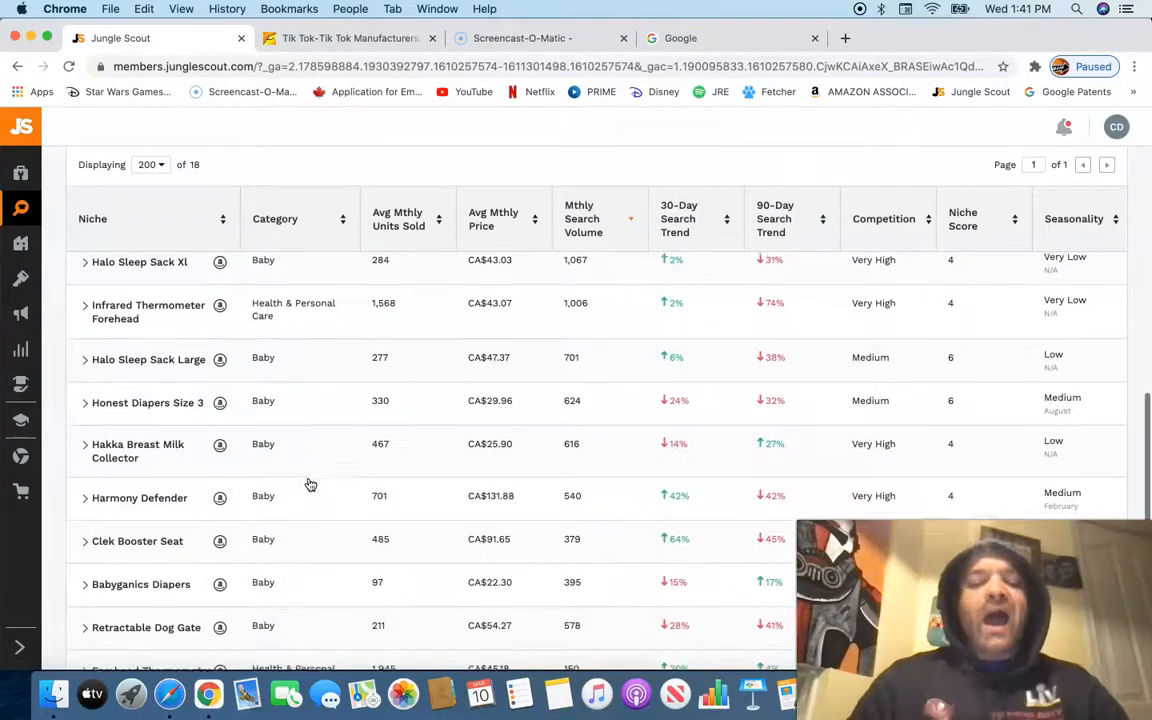
{"action": "scroll", "coordinate": [310, 485], "scroll_direction": "down", "scroll_amount": 3}
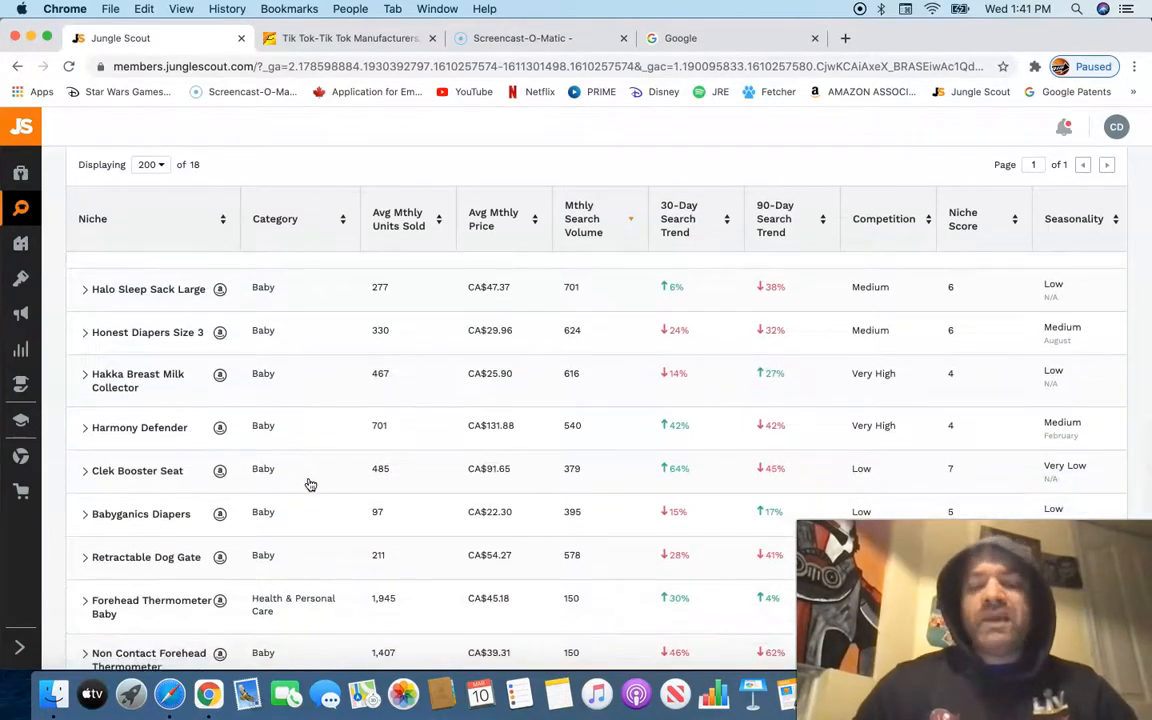
{"action": "scroll", "coordinate": [310, 485], "scroll_direction": "down", "scroll_amount": 2}
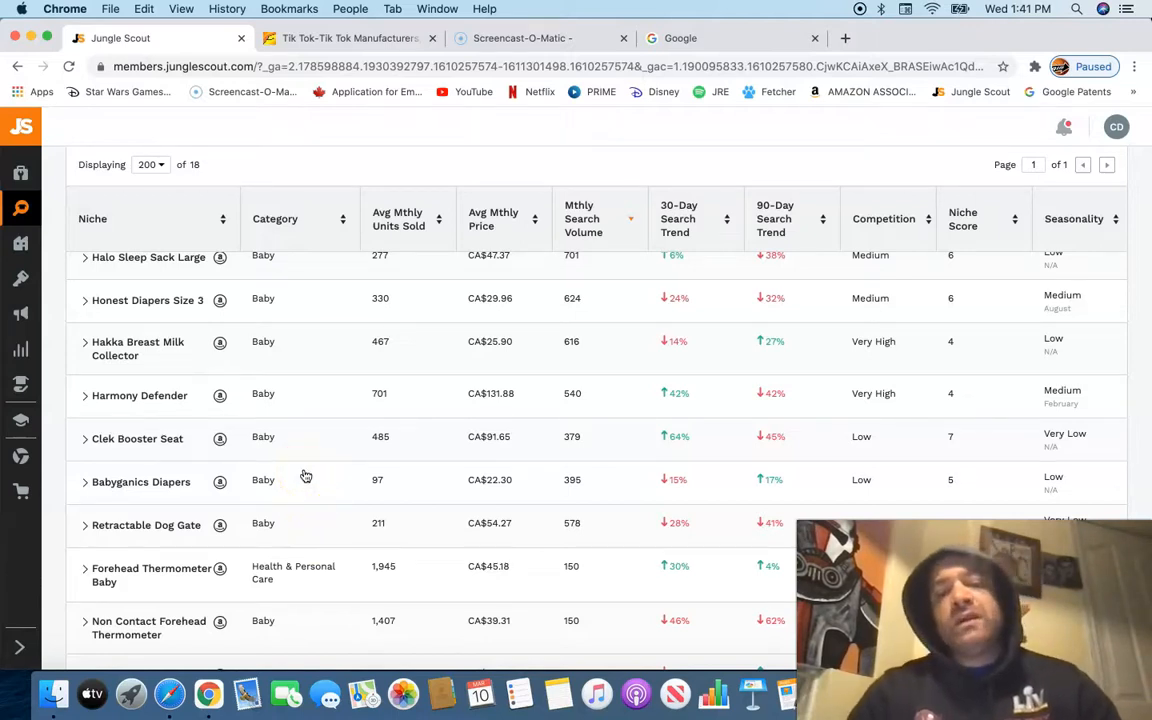
{"action": "scroll", "coordinate": [305, 476], "scroll_direction": "up", "scroll_amount": 6}
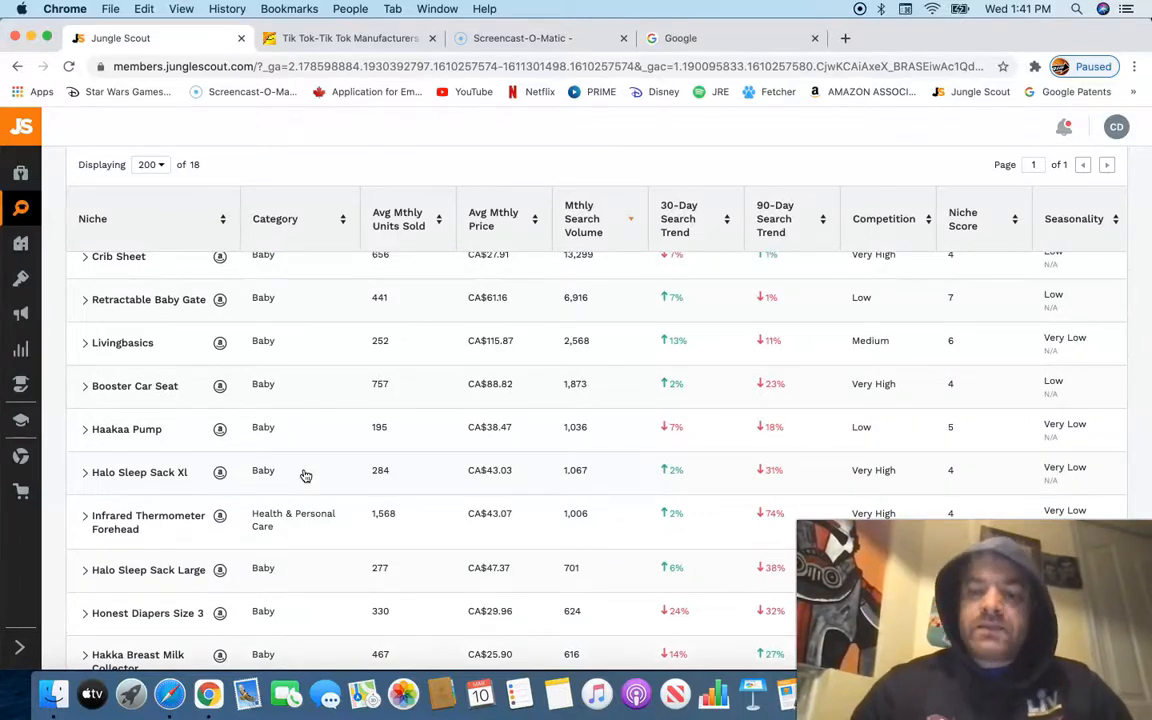
{"action": "scroll", "coordinate": [305, 476], "scroll_direction": "up", "scroll_amount": 3}
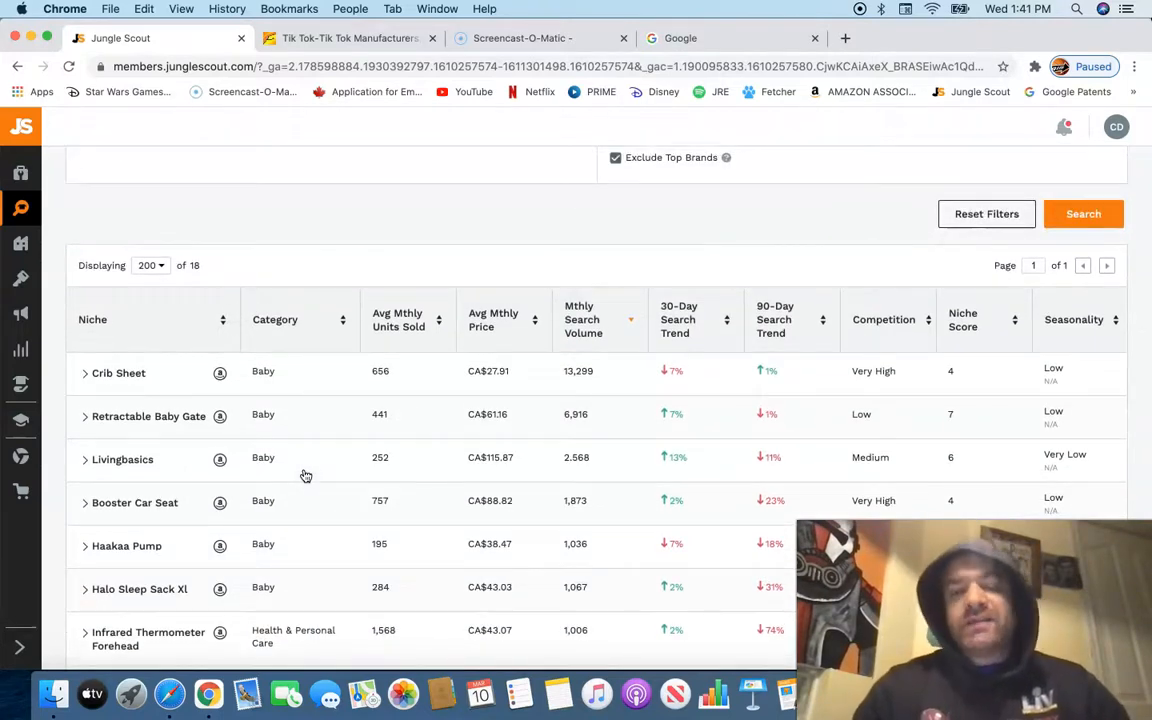
Step: Replace the Baby category with Clothing & Accessories and rerun the niche search
{"action": "scroll", "coordinate": [273, 505], "scroll_direction": "up", "scroll_amount": 7}
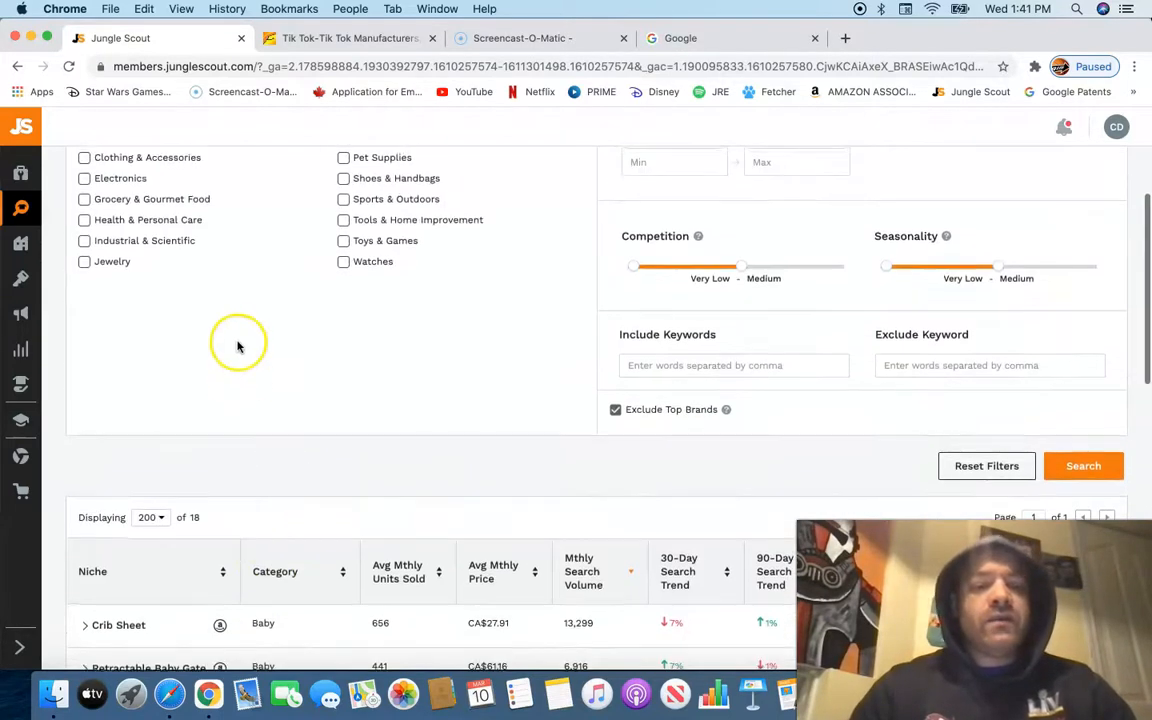
{"action": "scroll", "coordinate": [237, 346], "scroll_direction": "up", "scroll_amount": 1}
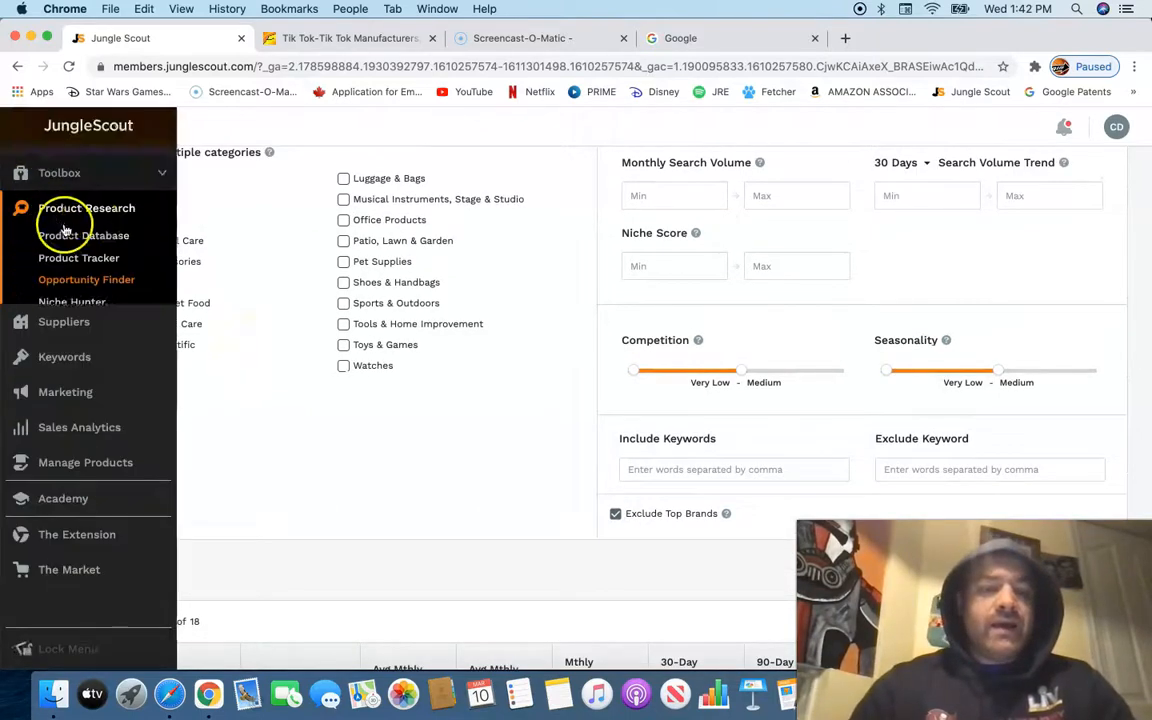
{"action": "left_click", "coordinate": [87, 220]}
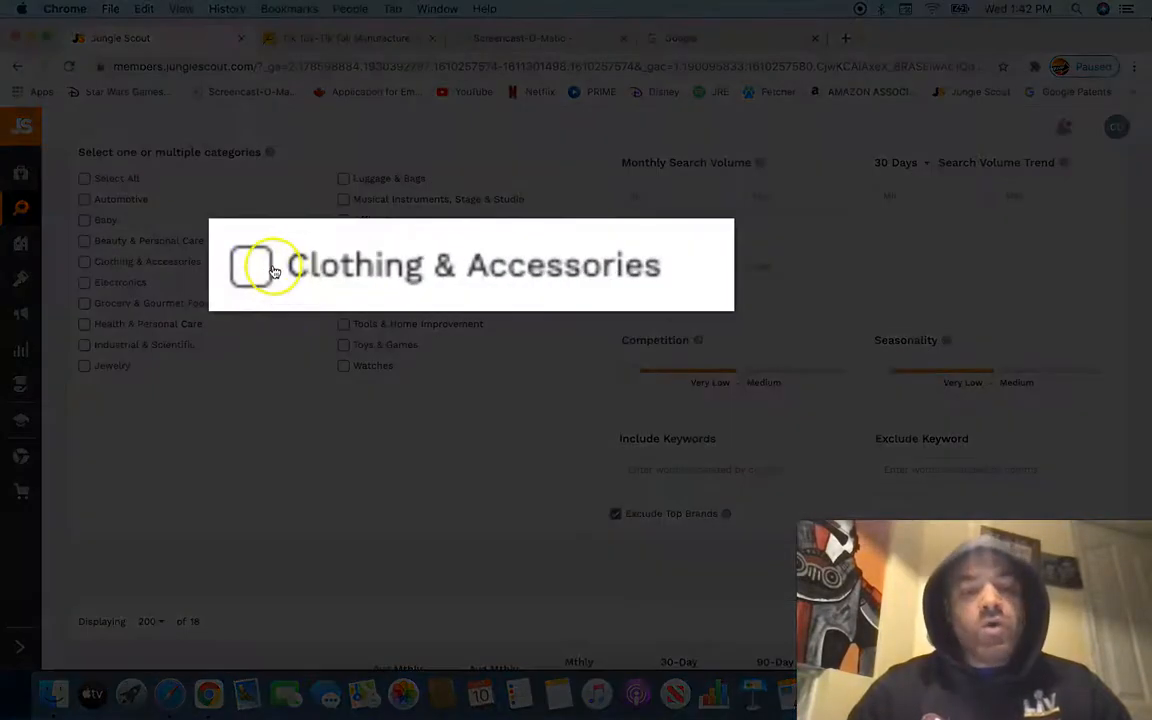
{"action": "left_click", "coordinate": [84, 261]}
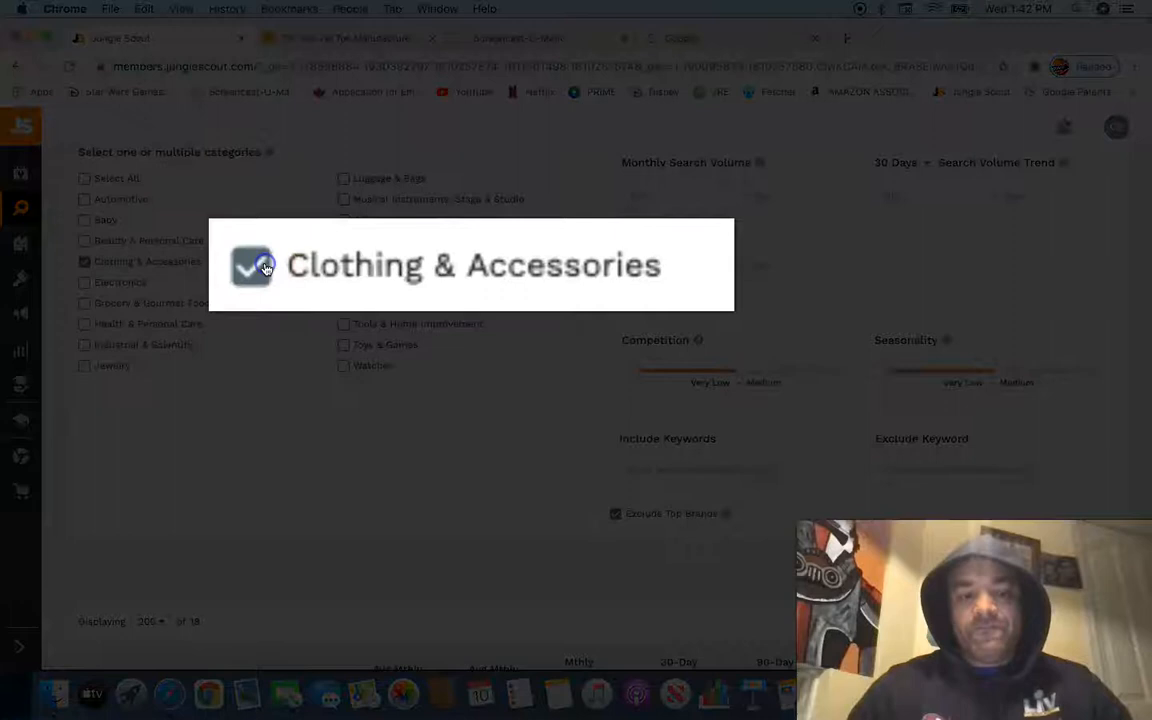
{"action": "scroll", "coordinate": [334, 483], "scroll_direction": "down", "scroll_amount": 1}
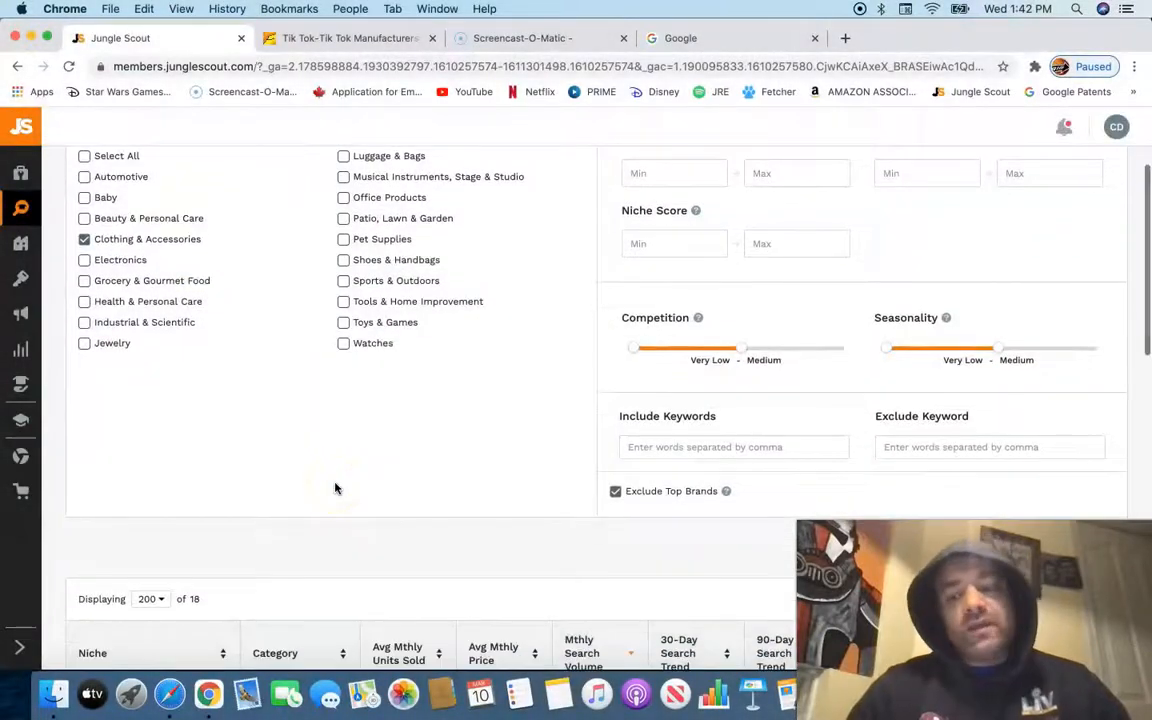
{"action": "scroll", "coordinate": [335, 488], "scroll_direction": "down", "scroll_amount": 1}
{"action": "scroll", "coordinate": [335, 488], "scroll_direction": "down", "scroll_amount": 2}
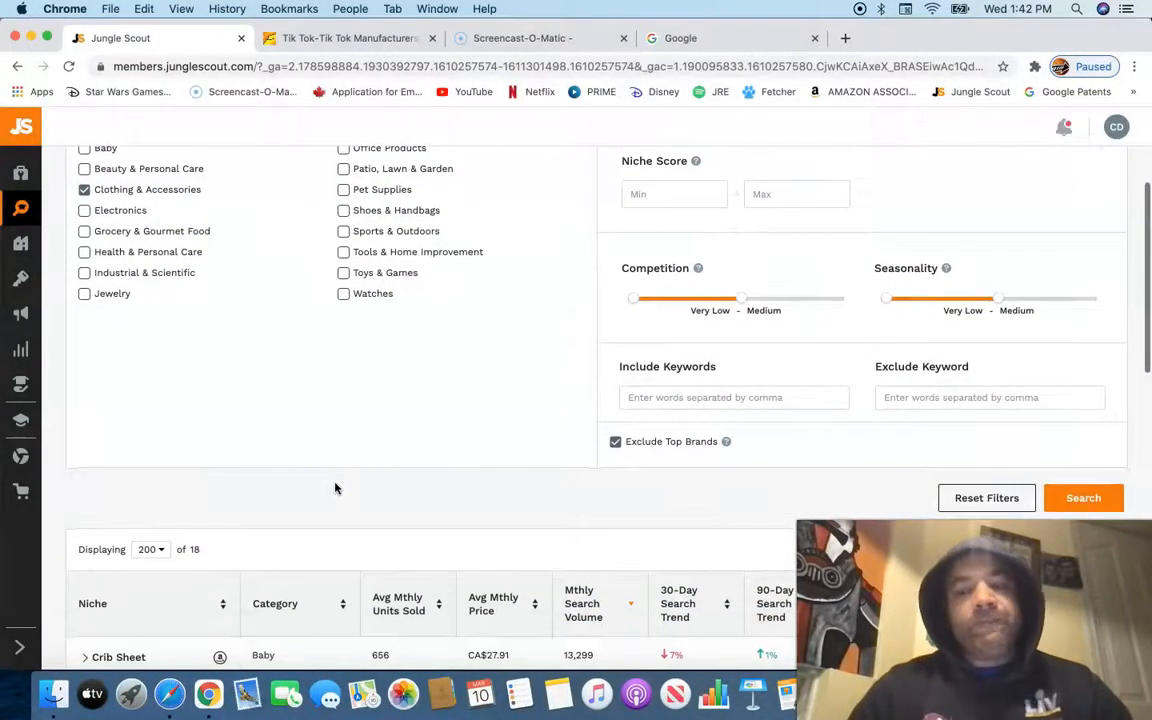
{"action": "left_click", "coordinate": [1092, 494]}
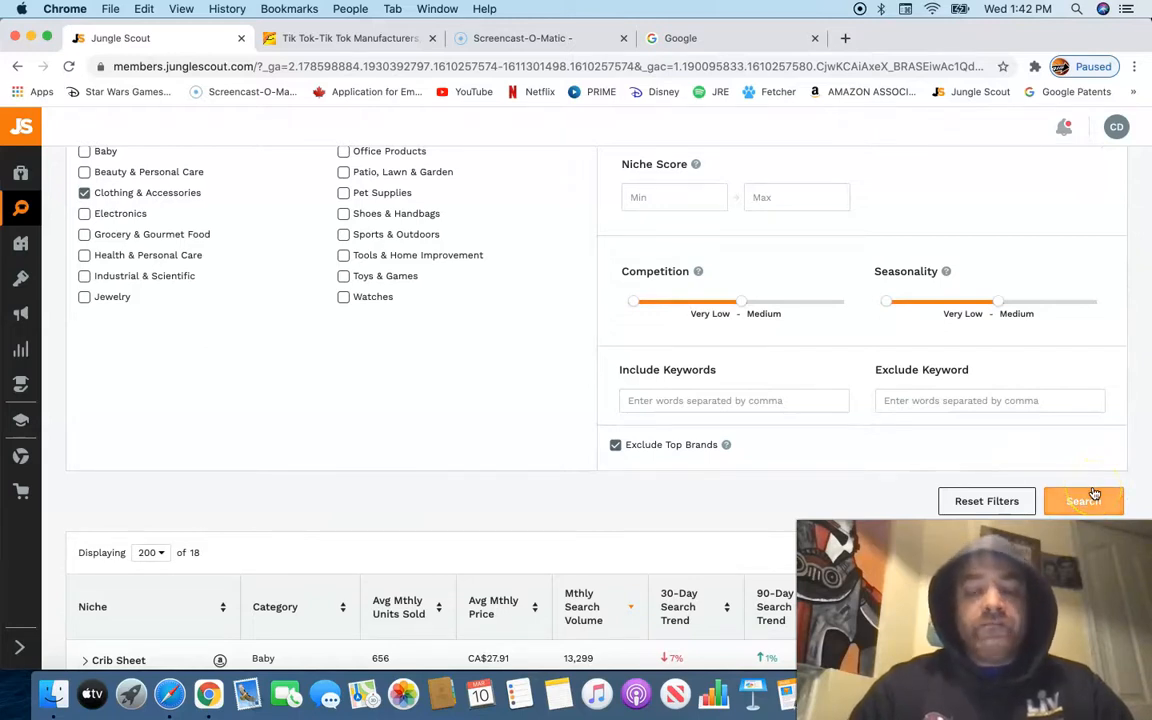
Step: Review the Clothing & Accessories niches, including their search trends, competition and niche scores
{"action": "left_click", "coordinate": [686, 470]}
{"action": "scroll", "coordinate": [688, 475], "scroll_direction": "down", "scroll_amount": 10}
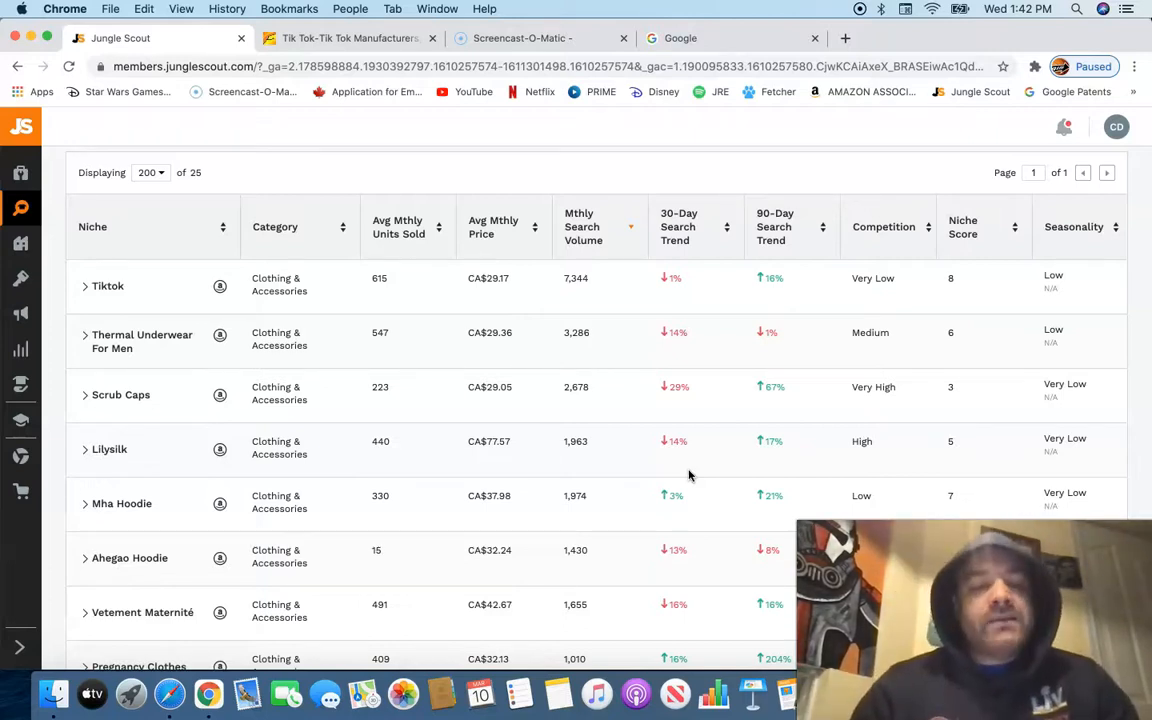
{"action": "scroll", "coordinate": [689, 475], "scroll_direction": "down", "scroll_amount": 1}
{"action": "scroll", "coordinate": [689, 475], "scroll_direction": "up", "scroll_amount": 3}
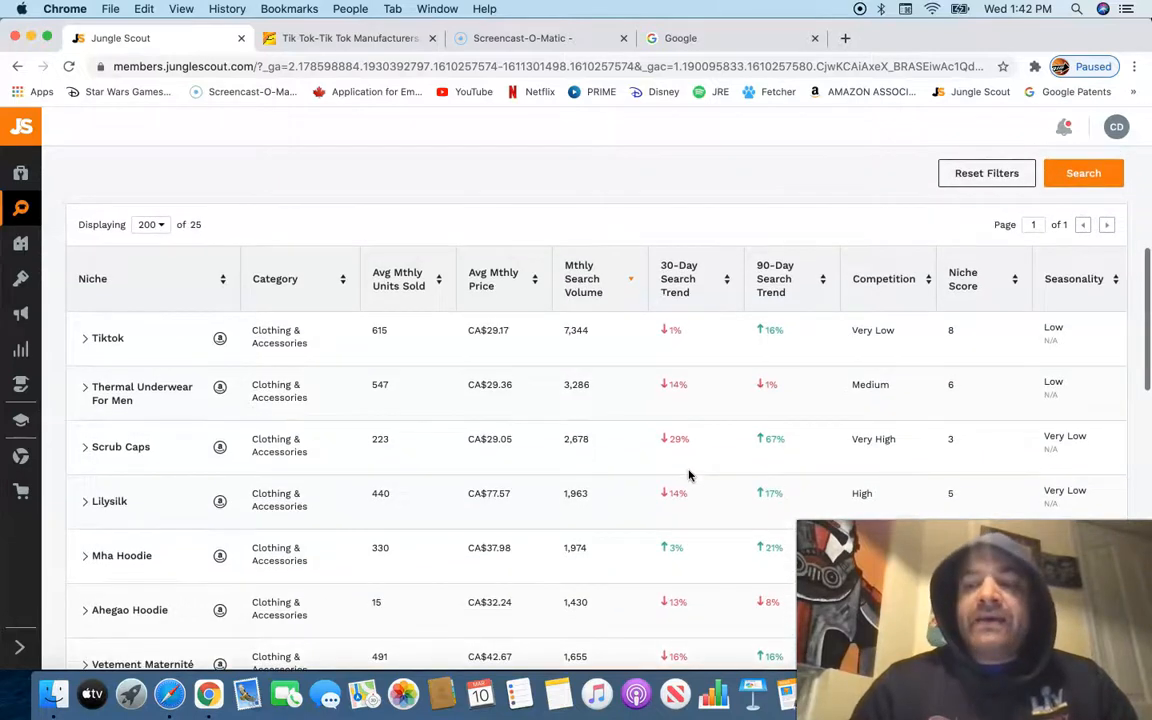
{"action": "scroll", "coordinate": [689, 475], "scroll_direction": "up", "scroll_amount": 1}
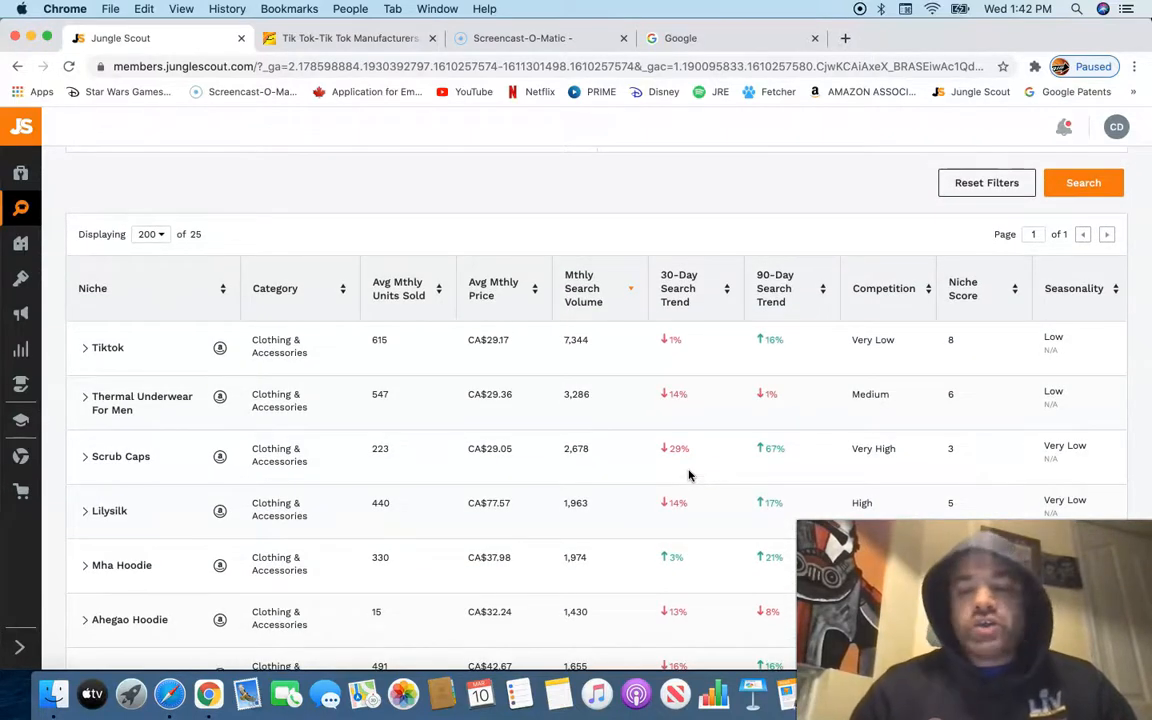
{"action": "left_click", "coordinate": [677, 469]}
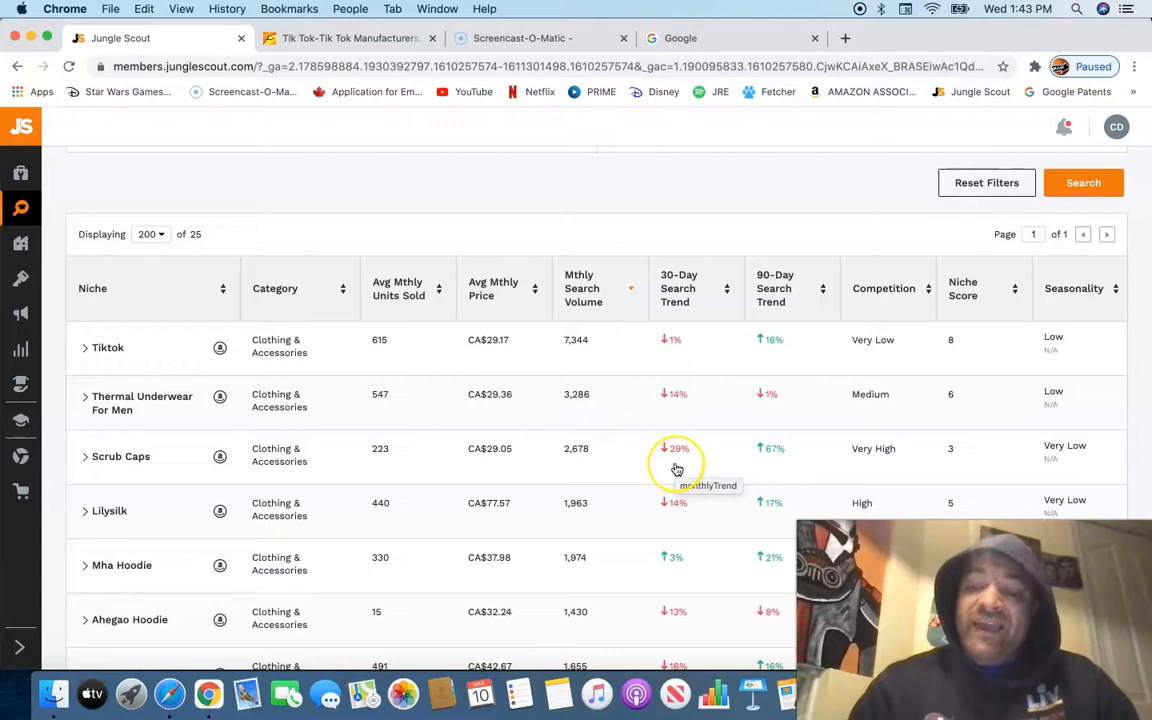
Step: Compare the Tiktok niche's units sold, price, search volume, competition and niche score with the other clothing niches
{"action": "scroll", "coordinate": [677, 469], "scroll_direction": "down", "scroll_amount": 1}
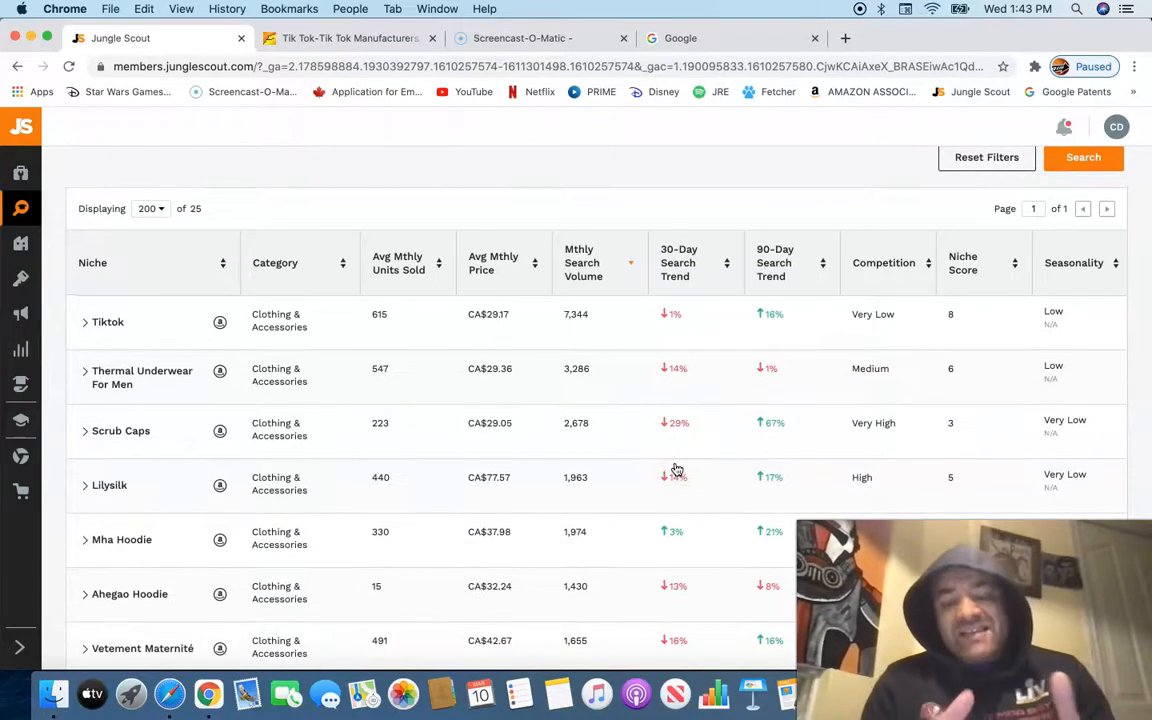
{"action": "scroll", "coordinate": [677, 469], "scroll_direction": "up", "scroll_amount": 5}
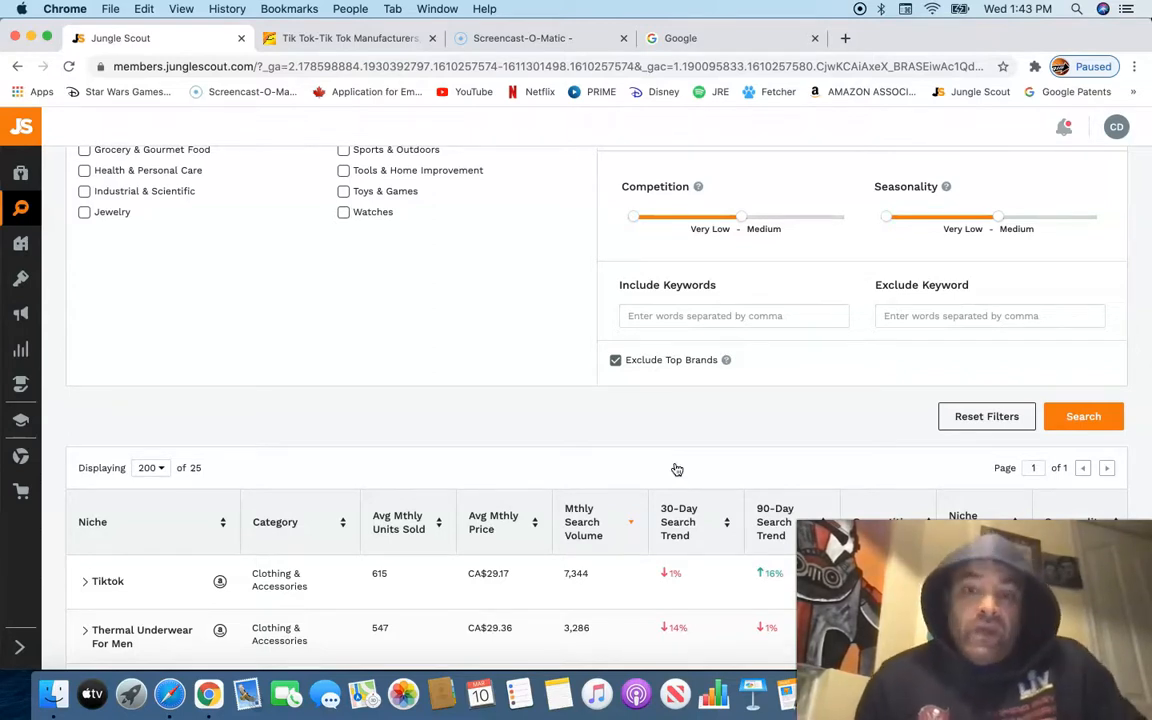
{"action": "scroll", "coordinate": [676, 469], "scroll_direction": "down", "scroll_amount": 3}
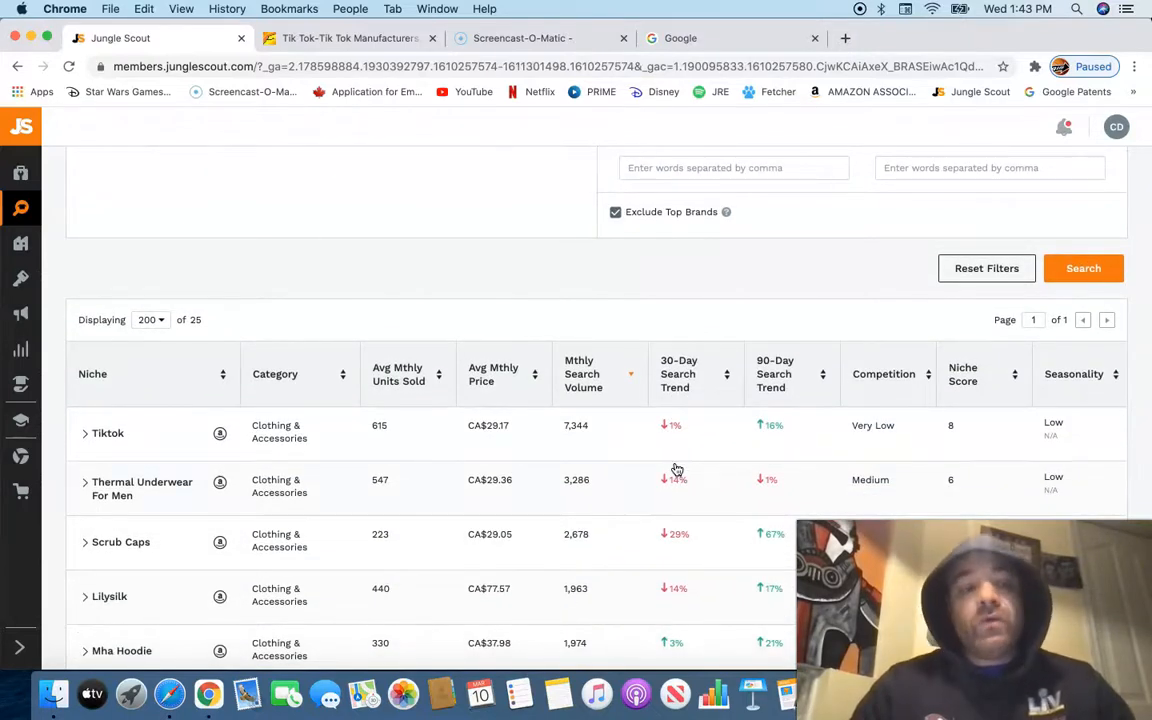
{"action": "scroll", "coordinate": [676, 469], "scroll_direction": "down", "scroll_amount": 1}
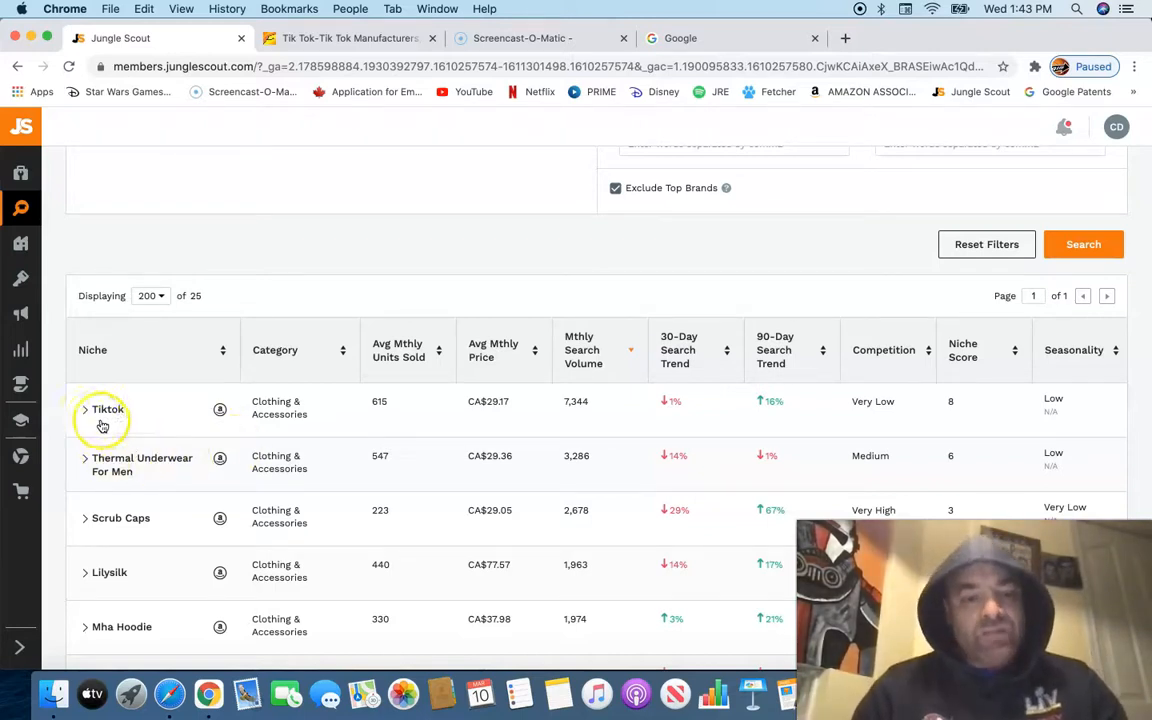
{"action": "scroll", "coordinate": [120, 430], "scroll_direction": "down", "scroll_amount": 1}
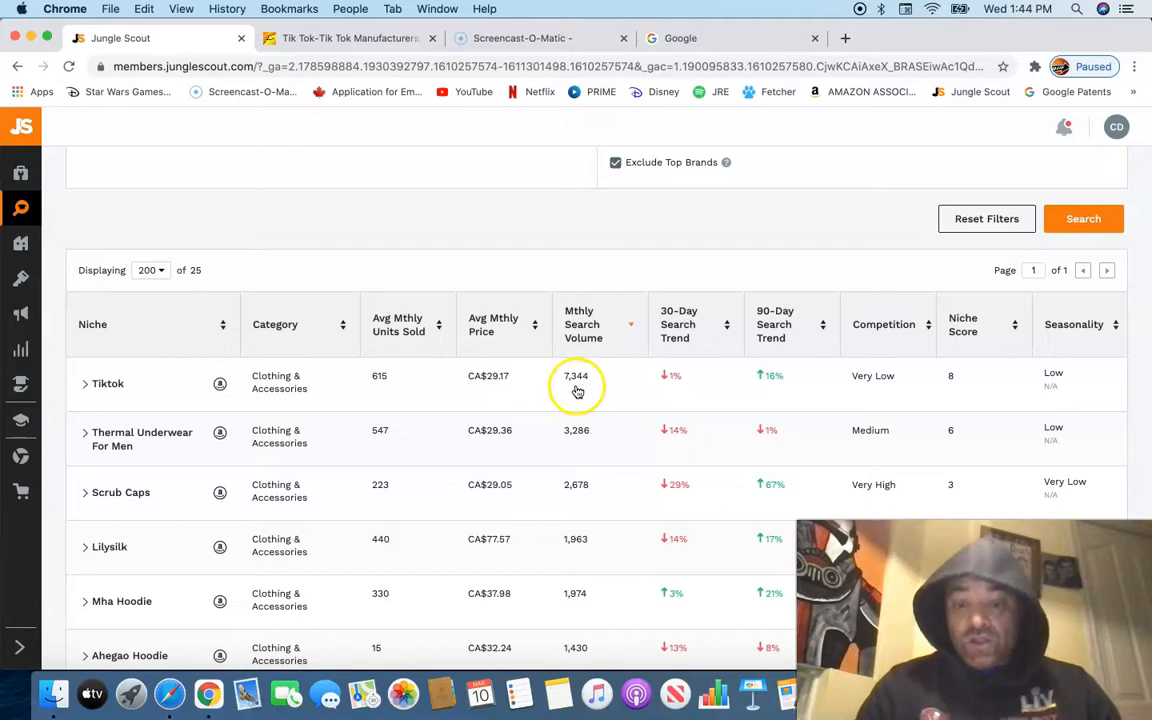
{"action": "scroll", "coordinate": [590, 430], "scroll_direction": "down", "scroll_amount": 2}
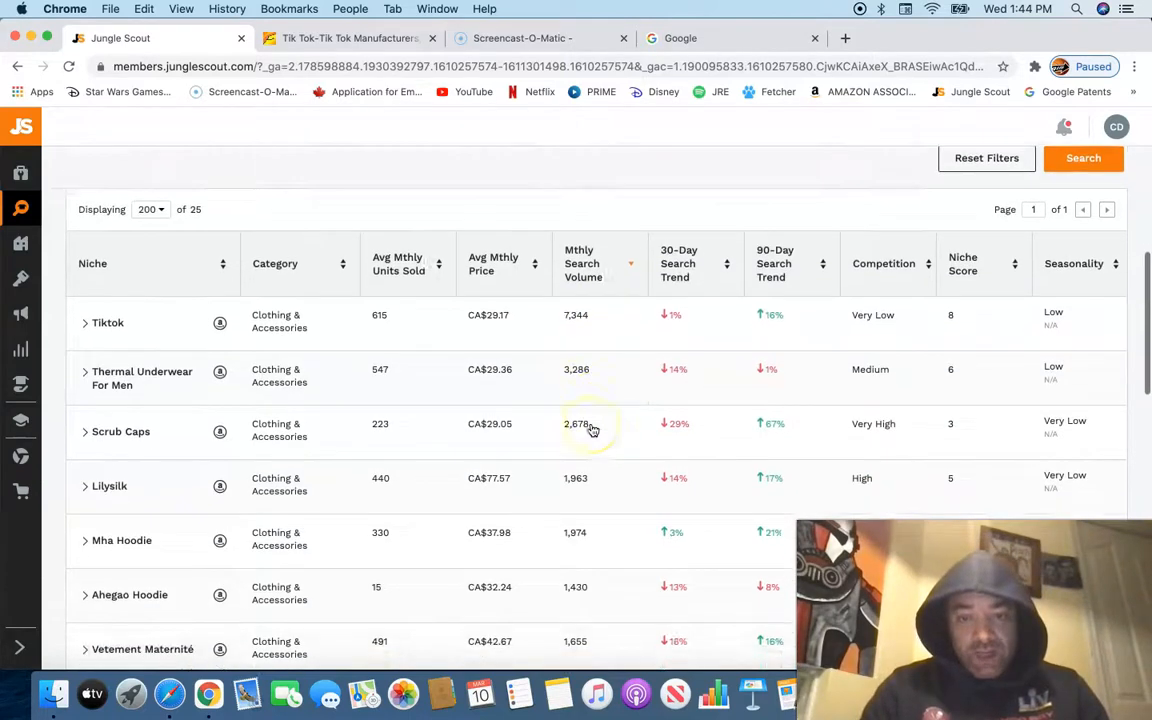
{"action": "scroll", "coordinate": [592, 429], "scroll_direction": "up", "scroll_amount": 1}
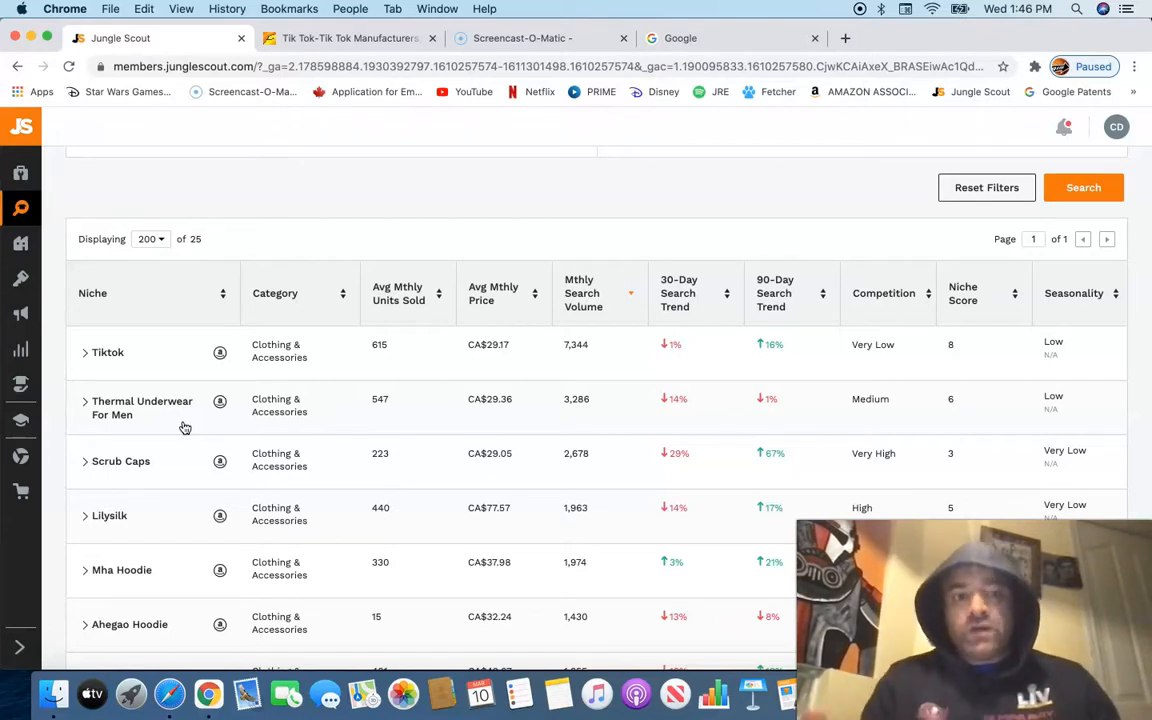
{"action": "scroll", "coordinate": [184, 425], "scroll_direction": "down", "scroll_amount": 1}
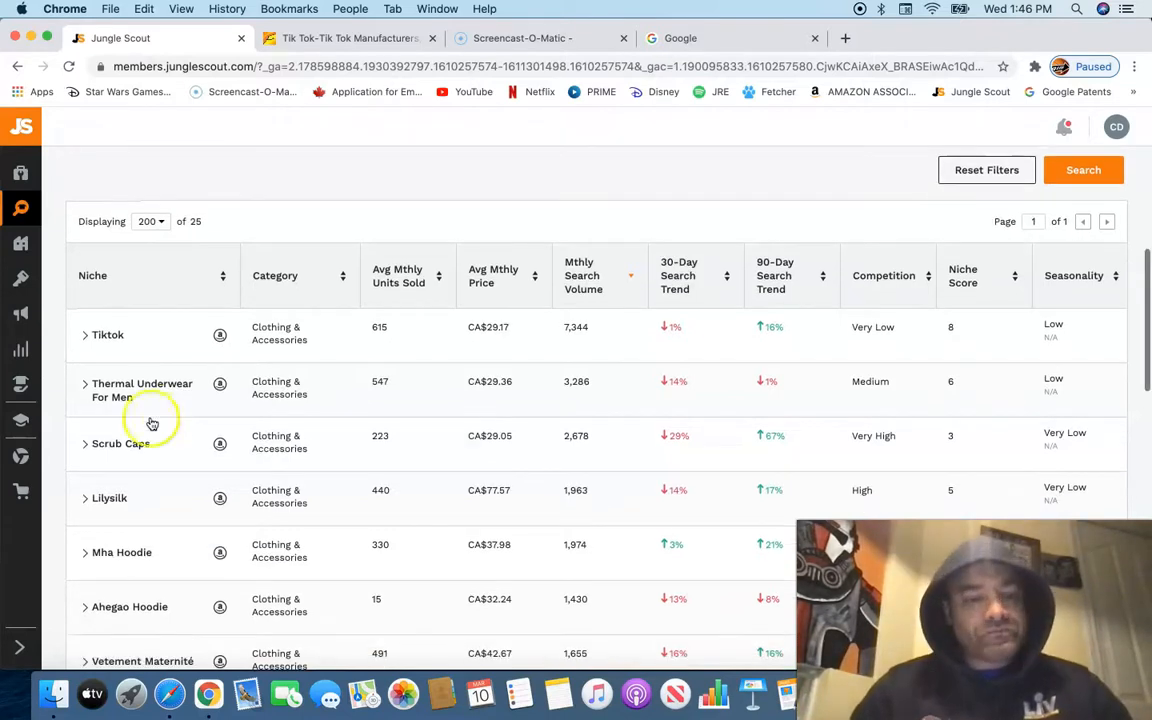
Step: Expand the Tiktok niche's details to view its two-year average units sold history
{"action": "left_click", "coordinate": [84, 340]}
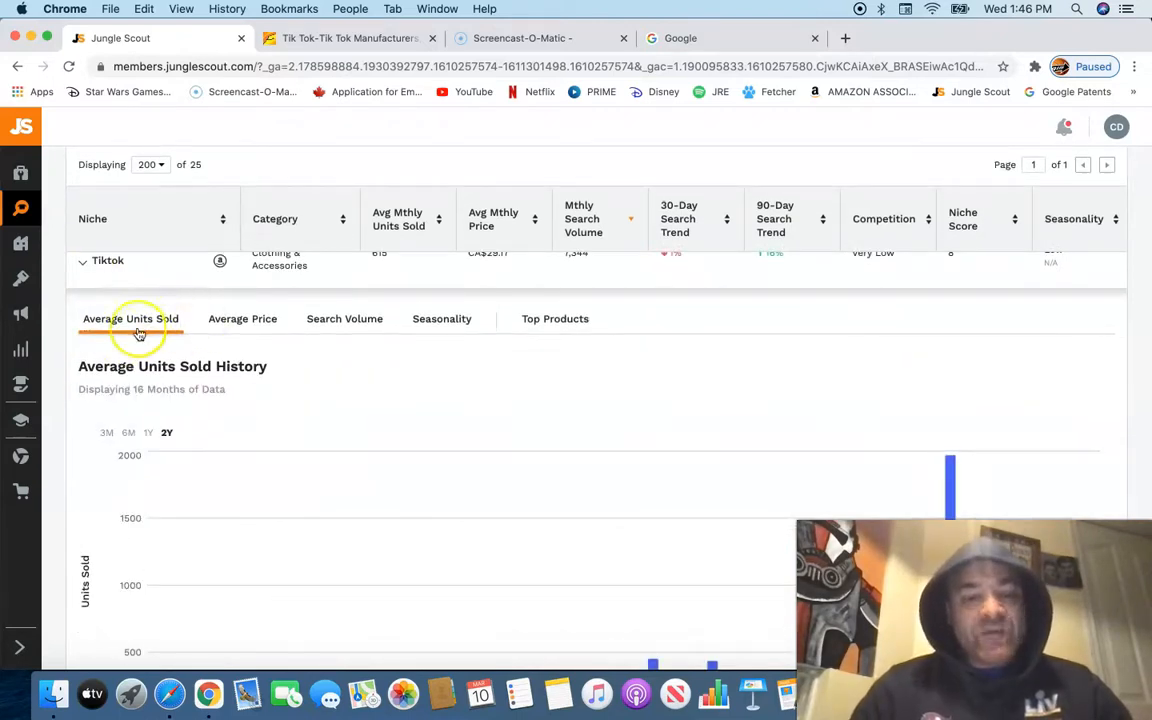
{"action": "scroll", "coordinate": [205, 325], "scroll_direction": "down", "scroll_amount": 1}
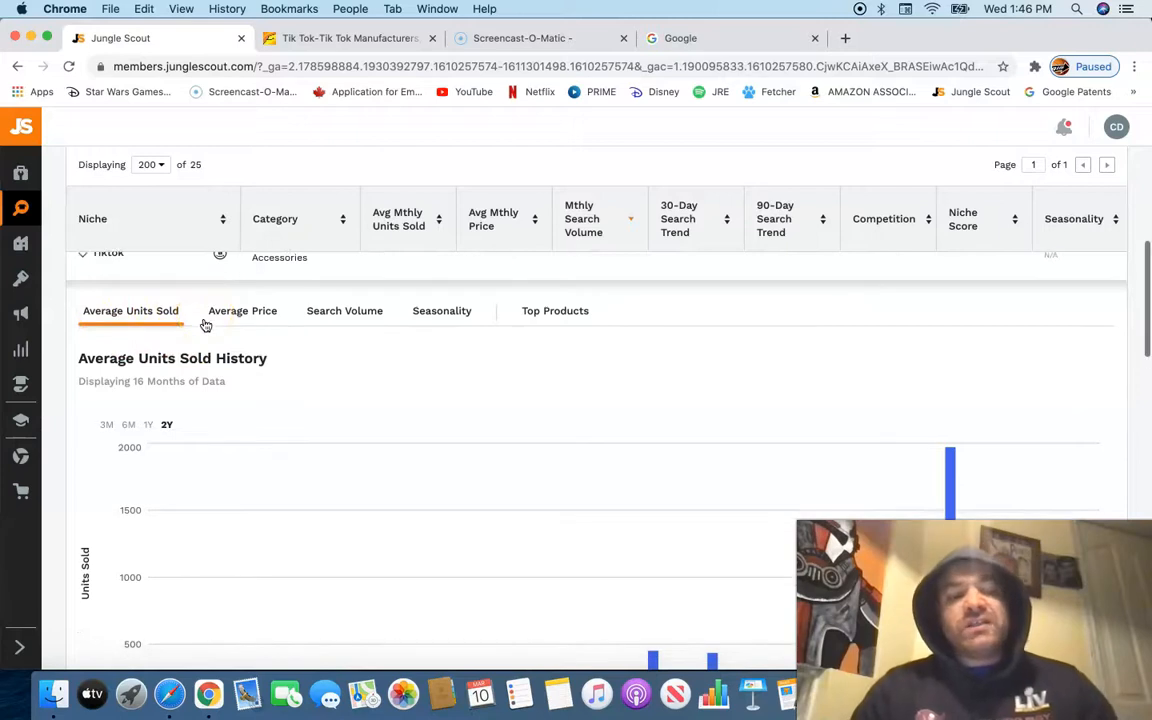
{"action": "scroll", "coordinate": [205, 325], "scroll_direction": "up", "scroll_amount": 2}
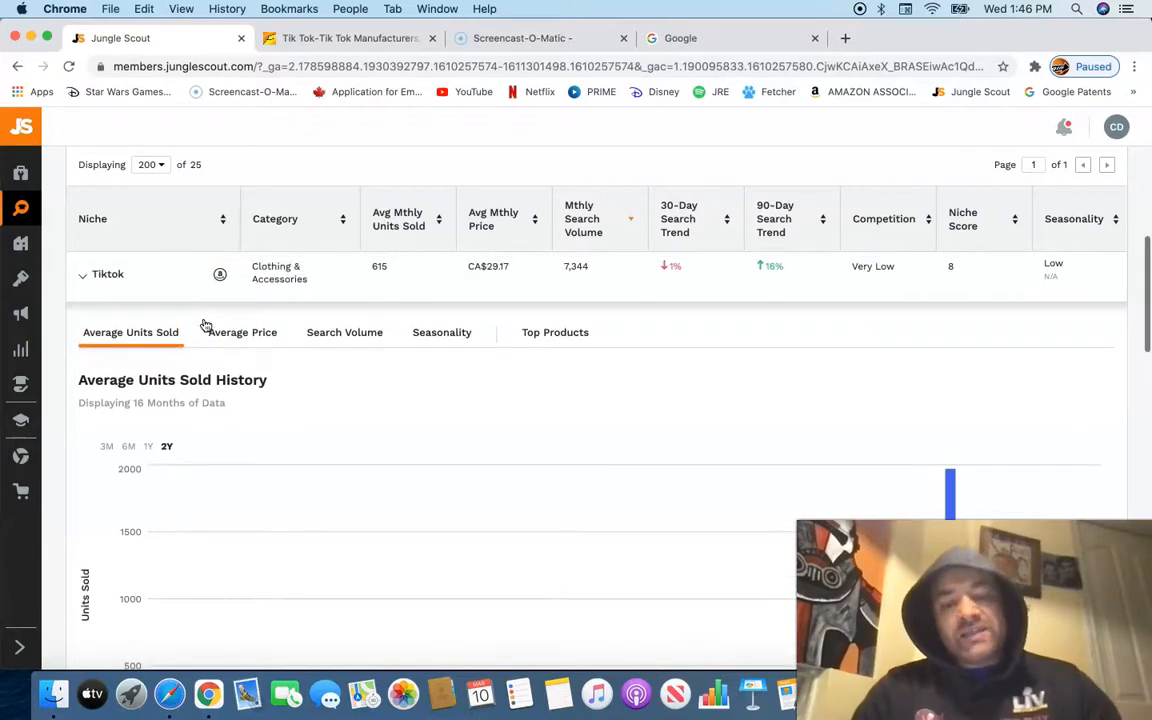
{"action": "scroll", "coordinate": [205, 325], "scroll_direction": "down", "scroll_amount": 1}
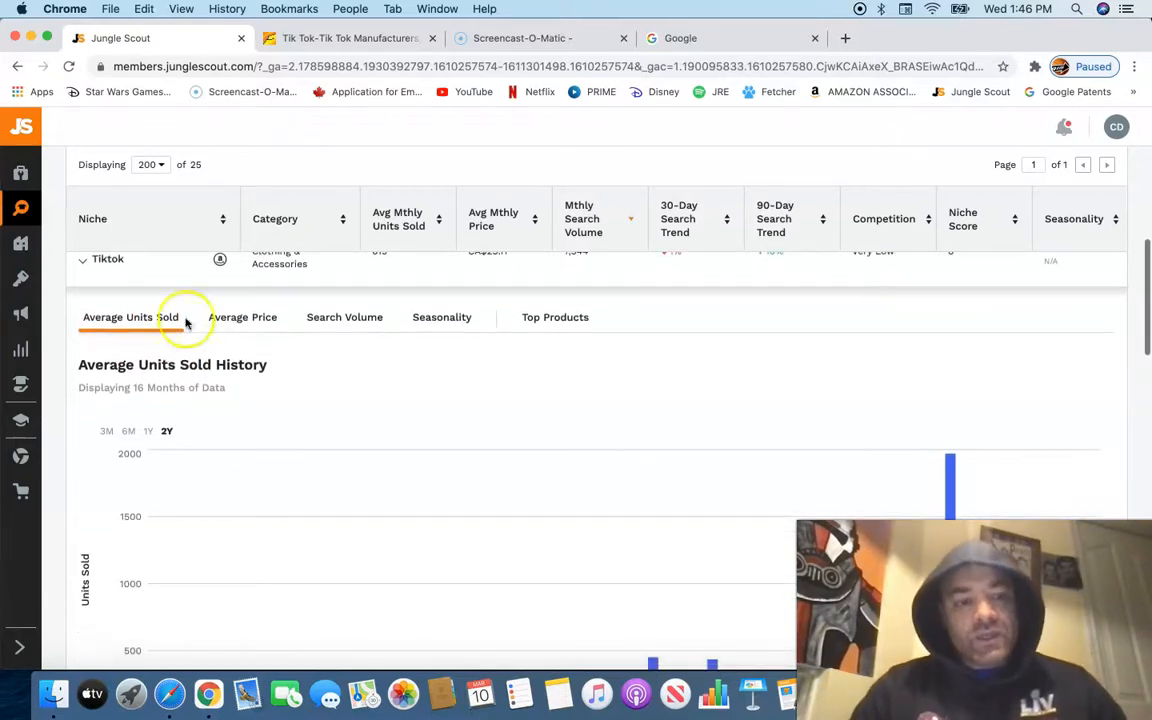
{"action": "scroll", "coordinate": [139, 326], "scroll_direction": "down", "scroll_amount": 3}
{"action": "scroll", "coordinate": [131, 326], "scroll_direction": "down", "scroll_amount": 3}
{"action": "scroll", "coordinate": [131, 326], "scroll_direction": "down", "scroll_amount": 2}
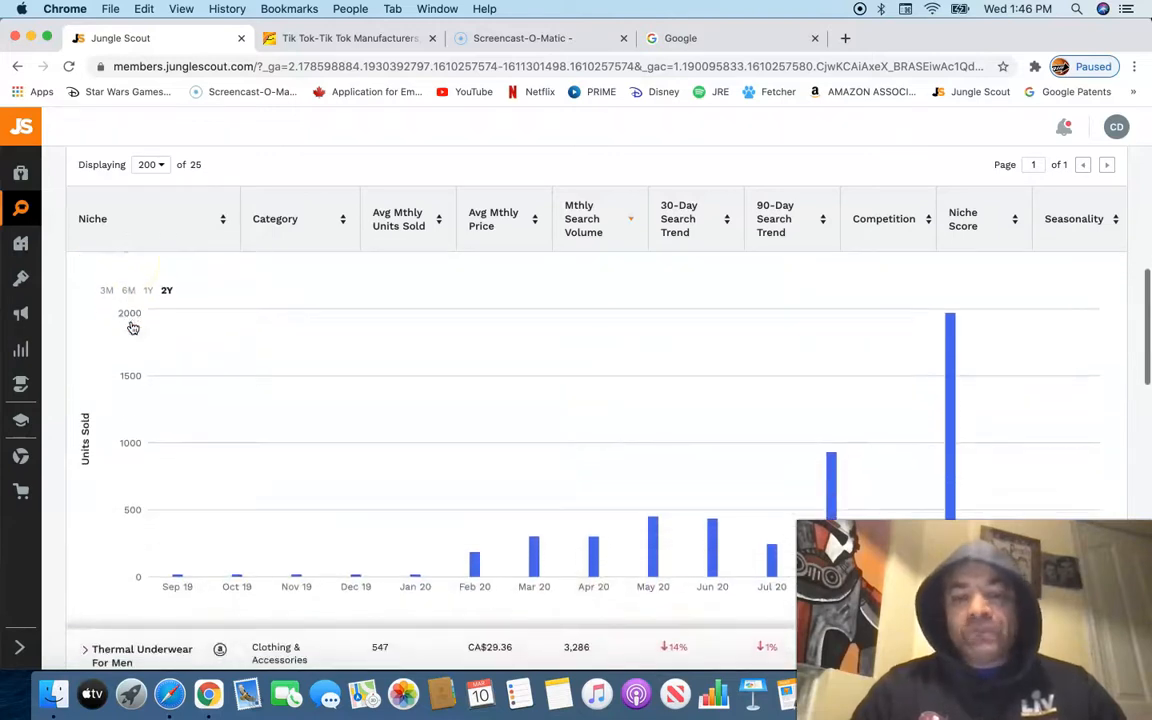
Step: Inspect the Tiktok niche's monthly units sold for individual months of 2020, including June, August, September and October
{"action": "mouse_move", "coordinate": [956, 411]}
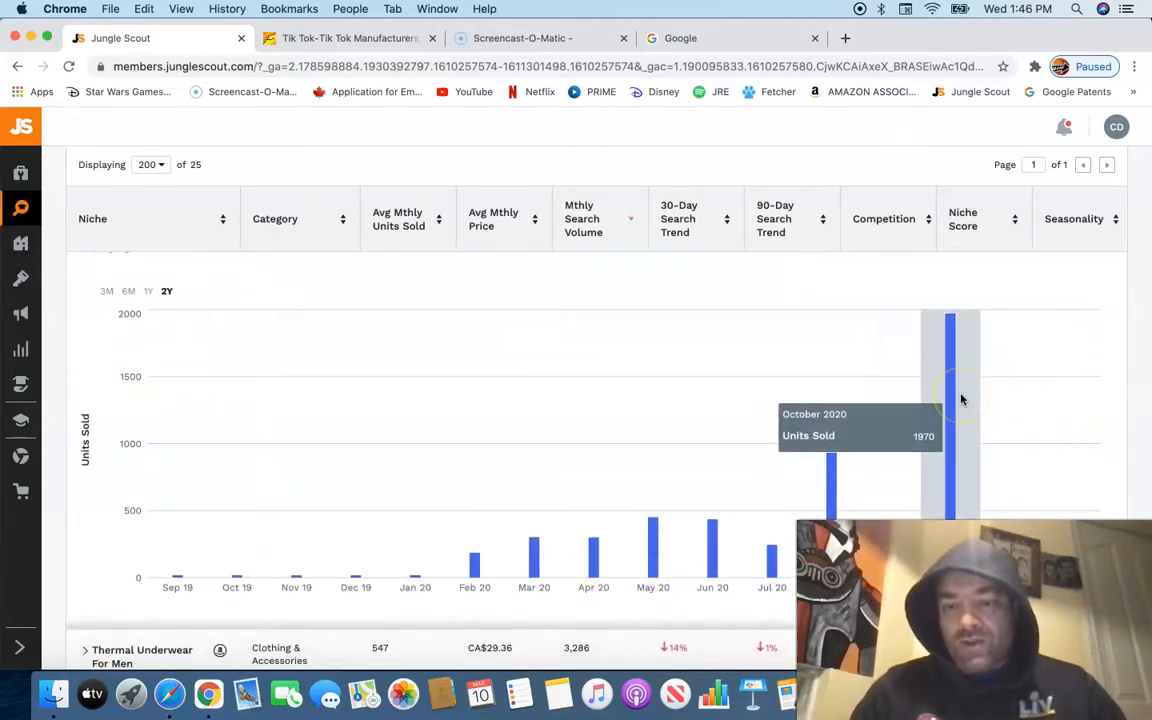
{"action": "scroll", "coordinate": [962, 398], "scroll_direction": "up", "scroll_amount": 2}
{"action": "scroll", "coordinate": [962, 399], "scroll_direction": "up", "scroll_amount": 1}
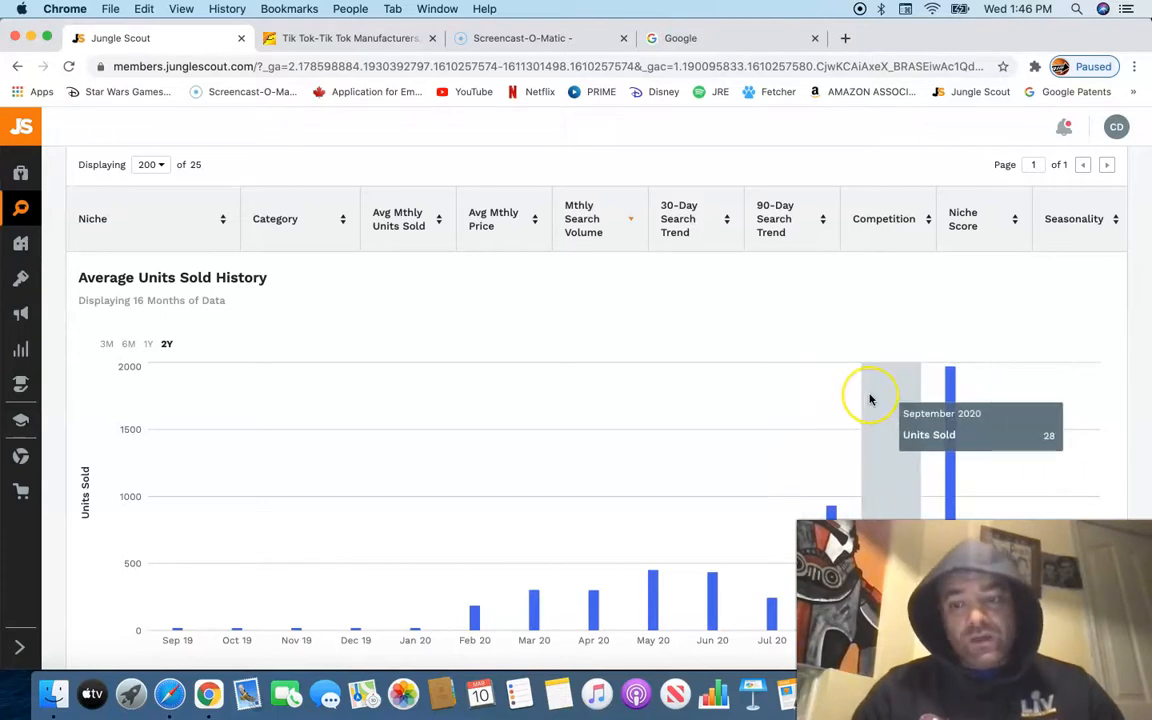
{"action": "scroll", "coordinate": [870, 400], "scroll_direction": "down", "scroll_amount": 3}
{"action": "scroll", "coordinate": [996, 387], "scroll_direction": "up", "scroll_amount": 1}
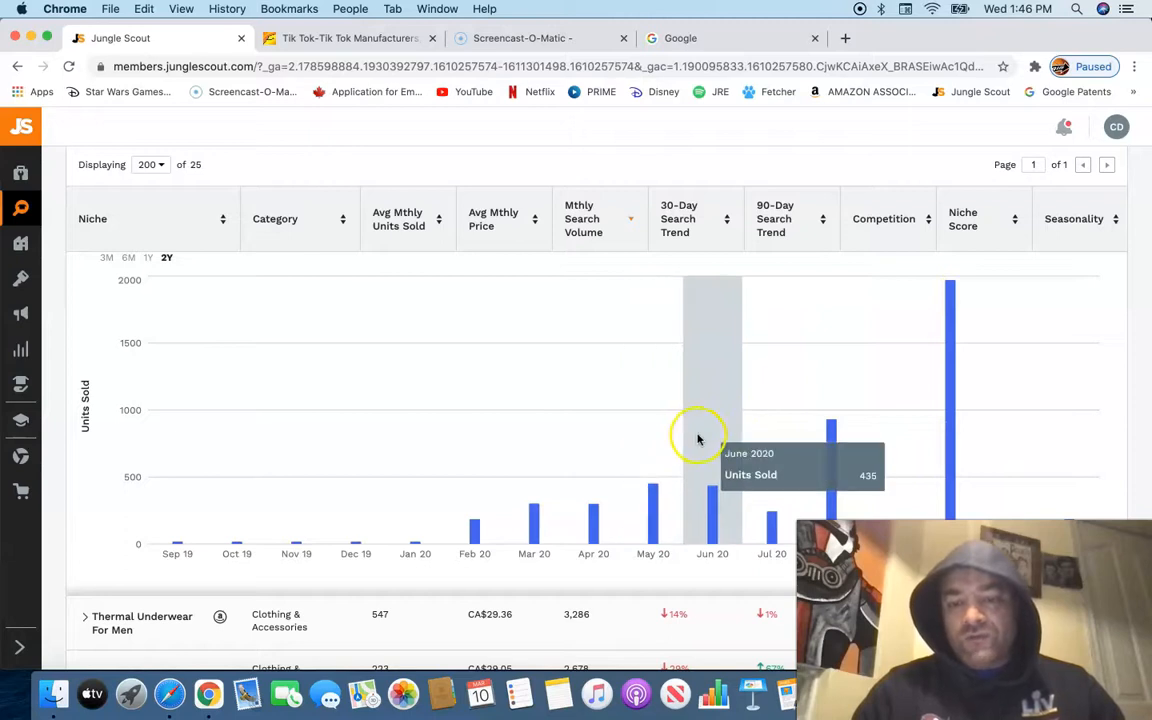
{"action": "scroll", "coordinate": [698, 440], "scroll_direction": "up", "scroll_amount": 1}
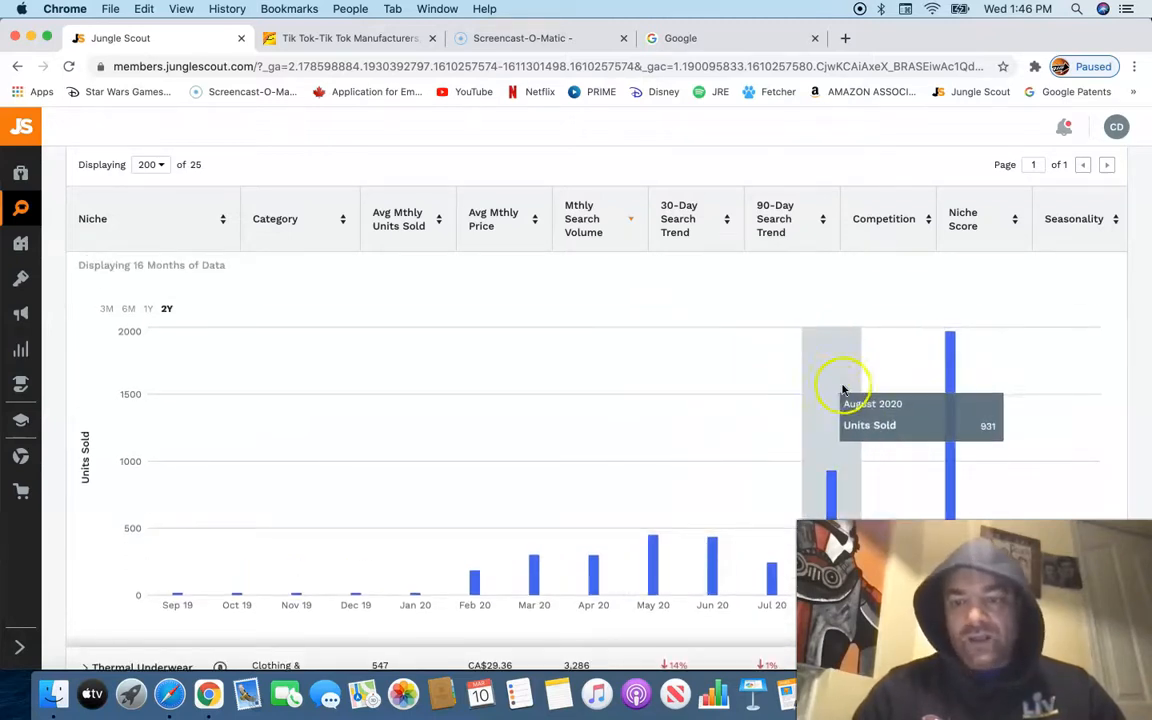
{"action": "scroll", "coordinate": [820, 387], "scroll_direction": "down", "scroll_amount": 1}
{"action": "scroll", "coordinate": [818, 387], "scroll_direction": "up", "scroll_amount": 1}
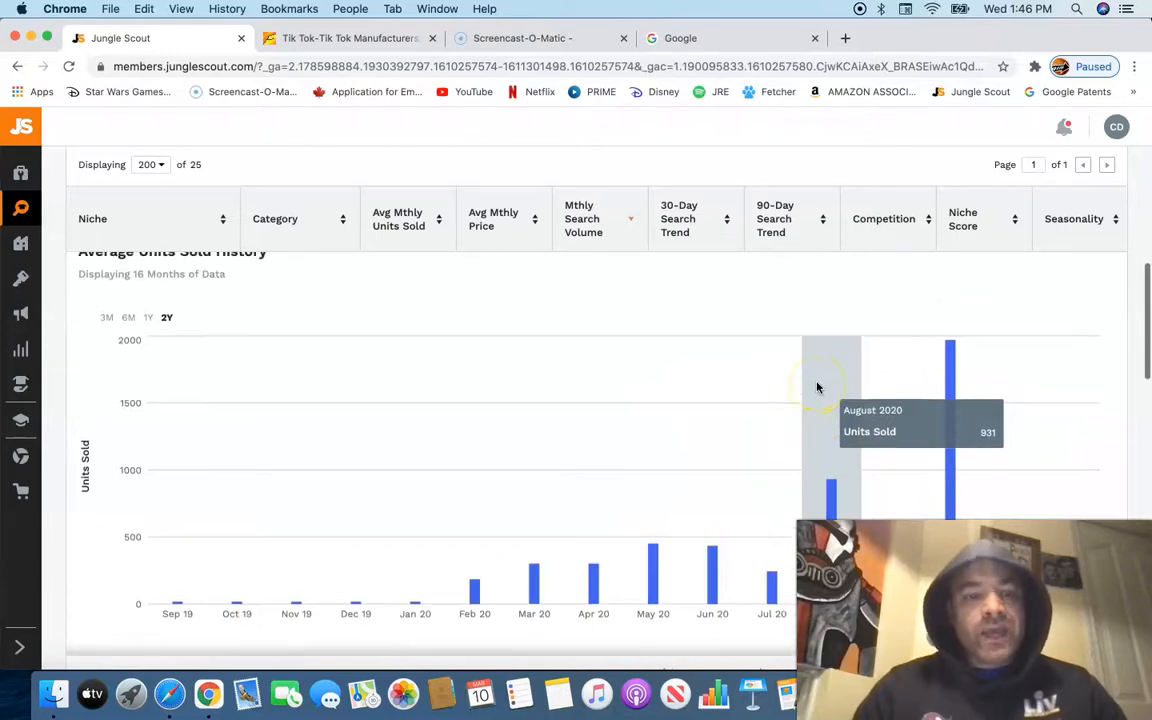
Step: Limit the Tiktok niche's units sold history to 6 months and examine the recent monthly sales
{"action": "left_click", "coordinate": [130, 318]}
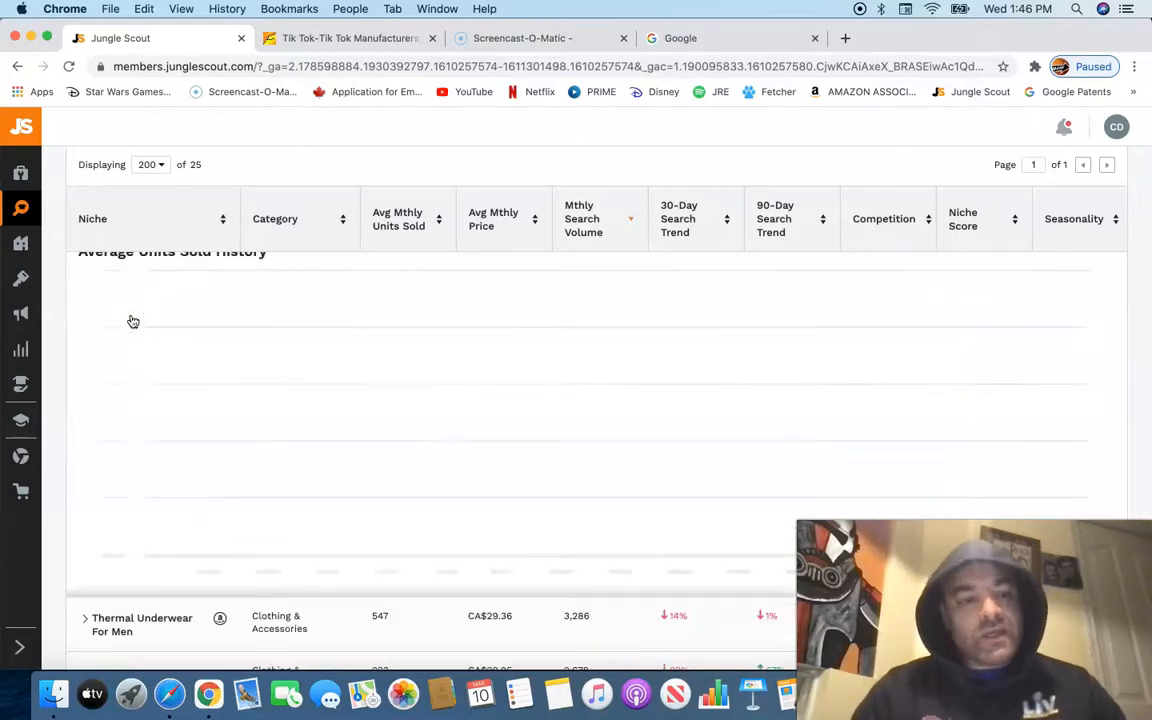
{"action": "scroll", "coordinate": [131, 319], "scroll_direction": "down", "scroll_amount": 1}
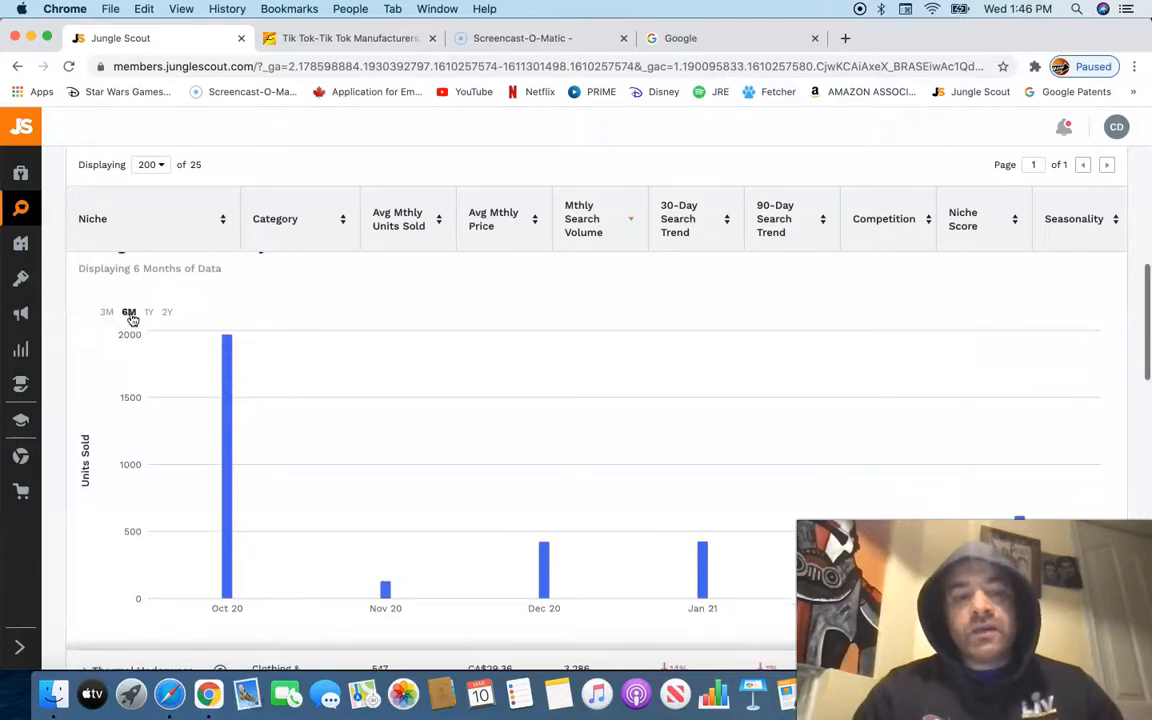
{"action": "scroll", "coordinate": [133, 320], "scroll_direction": "down", "scroll_amount": 1}
{"action": "scroll", "coordinate": [132, 319], "scroll_direction": "down", "scroll_amount": 1}
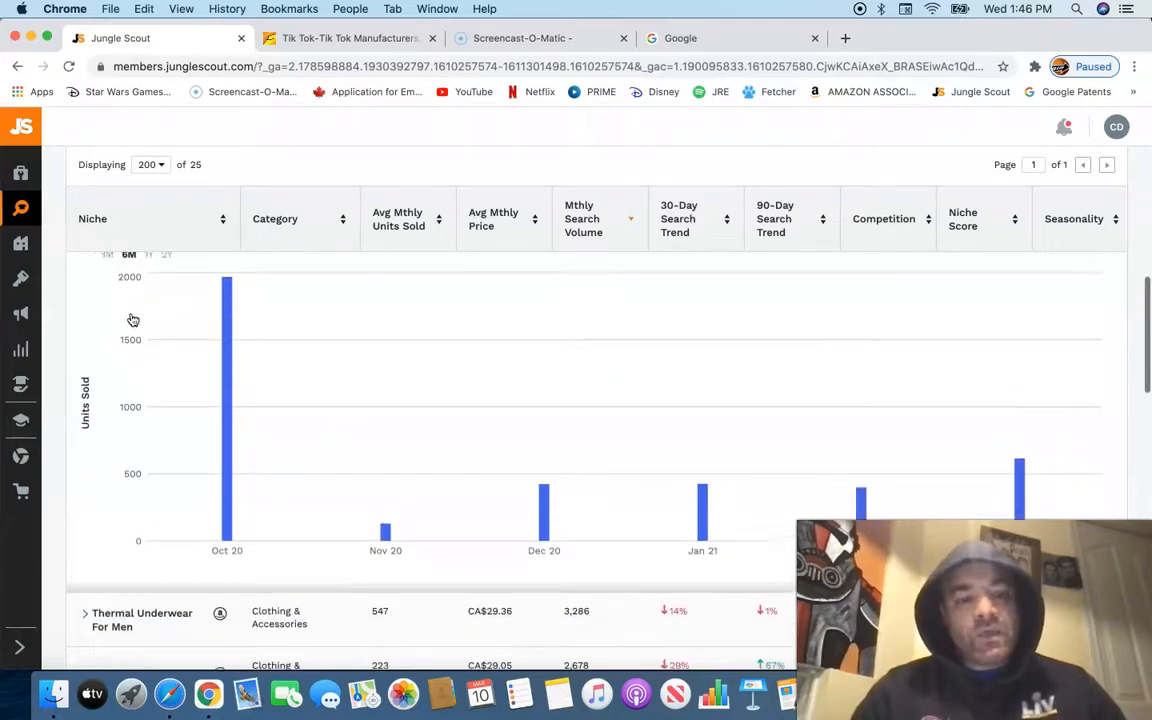
{"action": "scroll", "coordinate": [132, 319], "scroll_direction": "up", "scroll_amount": 2}
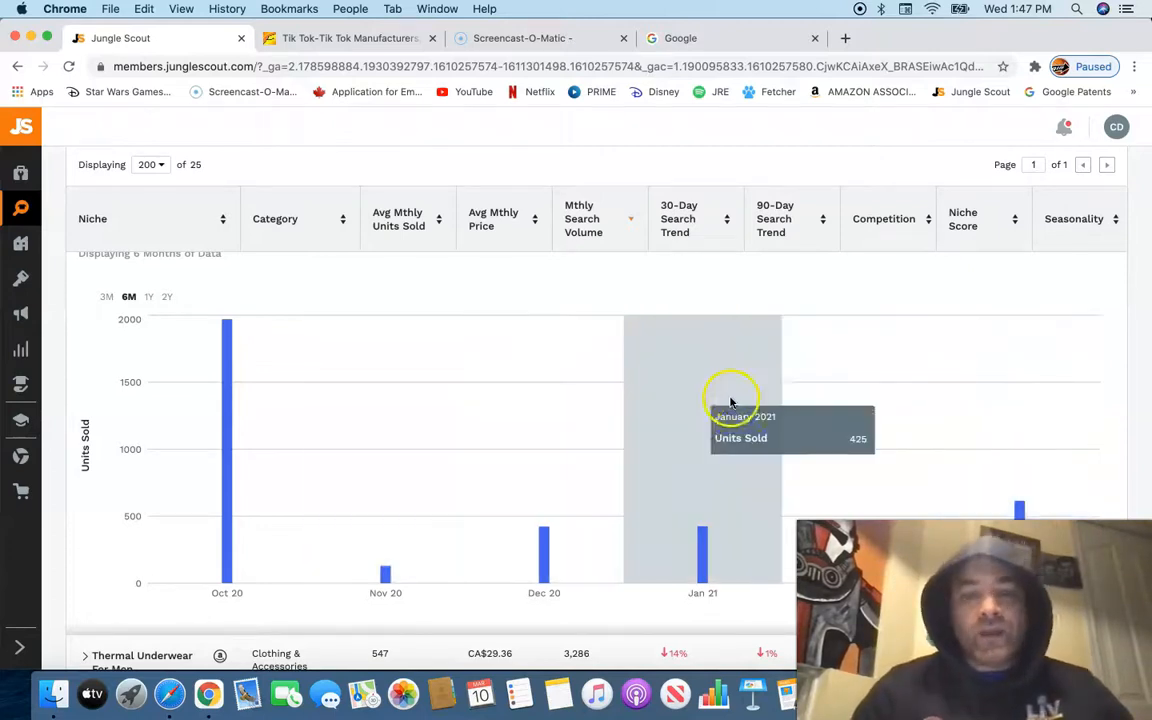
Step: Examine the Tiktok niche's average price history over two years, focusing on late 2020
{"action": "scroll", "coordinate": [700, 405], "scroll_direction": "up", "scroll_amount": 3}
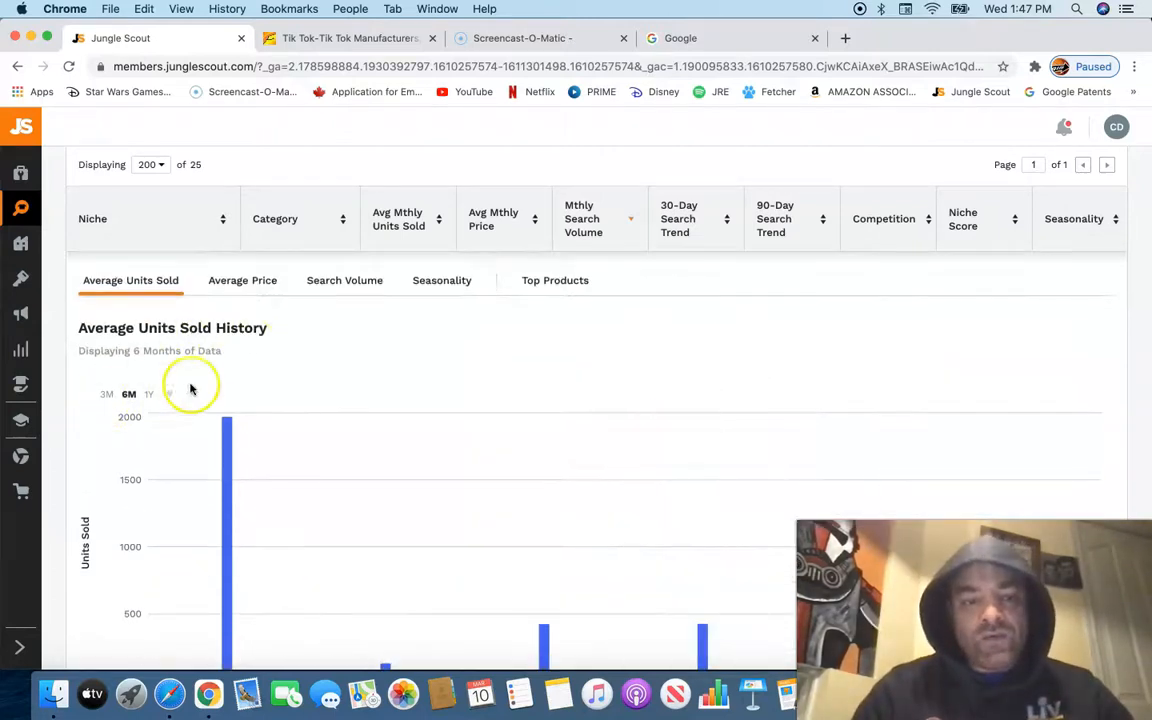
{"action": "scroll", "coordinate": [283, 380], "scroll_direction": "up", "scroll_amount": 1}
{"action": "left_click", "coordinate": [249, 300]}
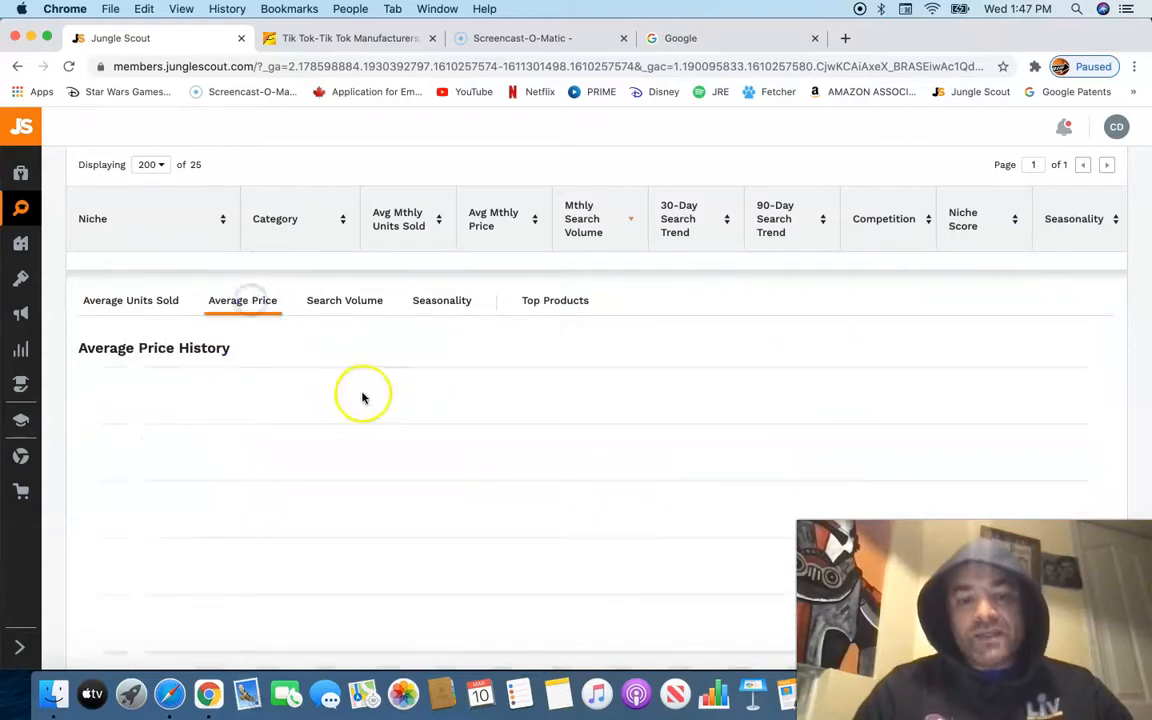
{"action": "scroll", "coordinate": [363, 397], "scroll_direction": "down", "scroll_amount": 4}
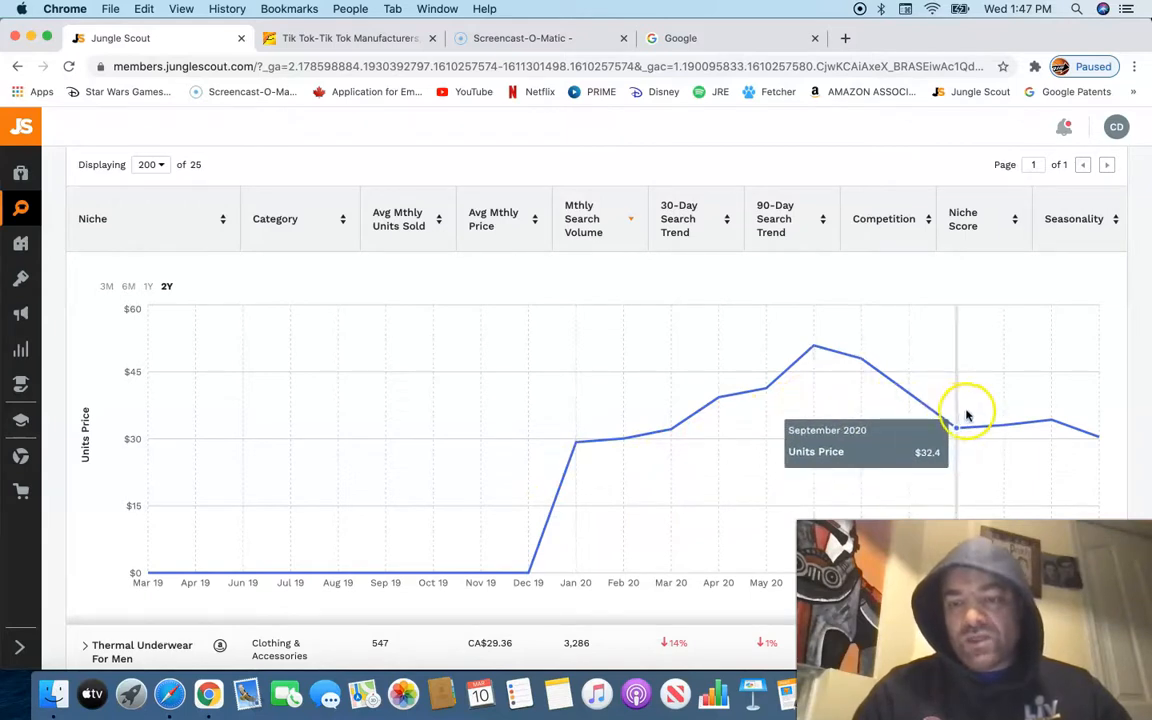
{"action": "scroll", "coordinate": [1040, 418], "scroll_direction": "up", "scroll_amount": 3}
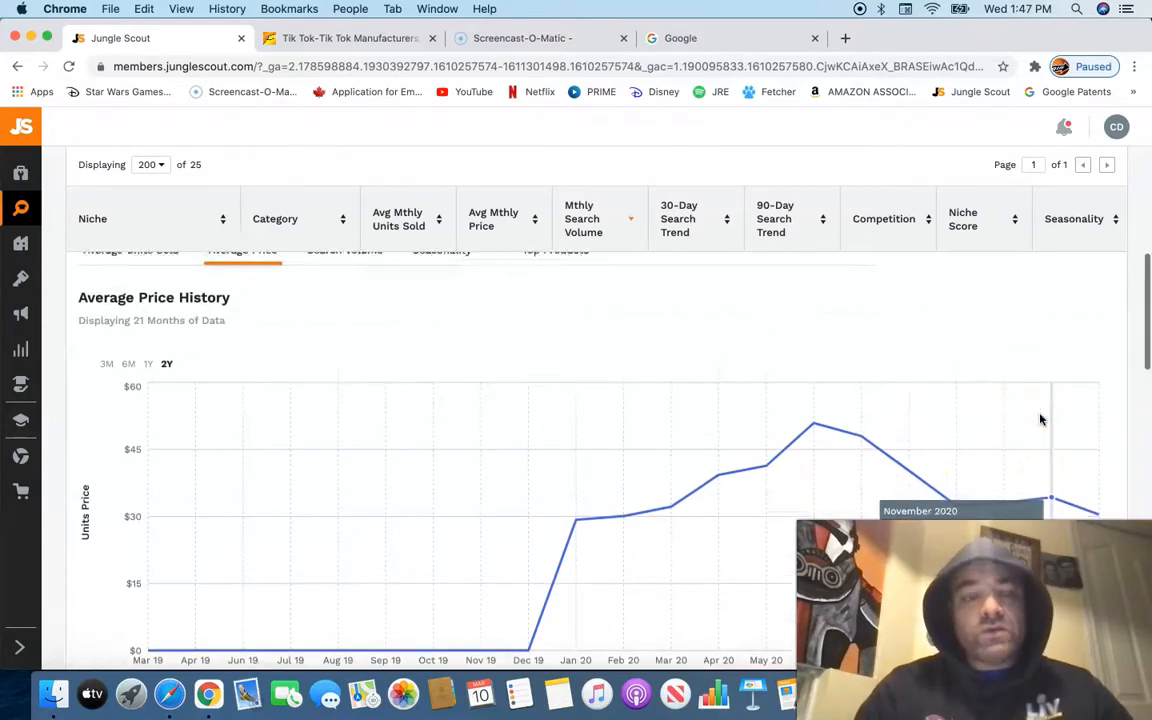
Step: Review the Tiktok niche's historical search volume over two years, and narrow the chart to 6 months
{"action": "scroll", "coordinate": [437, 411], "scroll_direction": "up", "scroll_amount": 2}
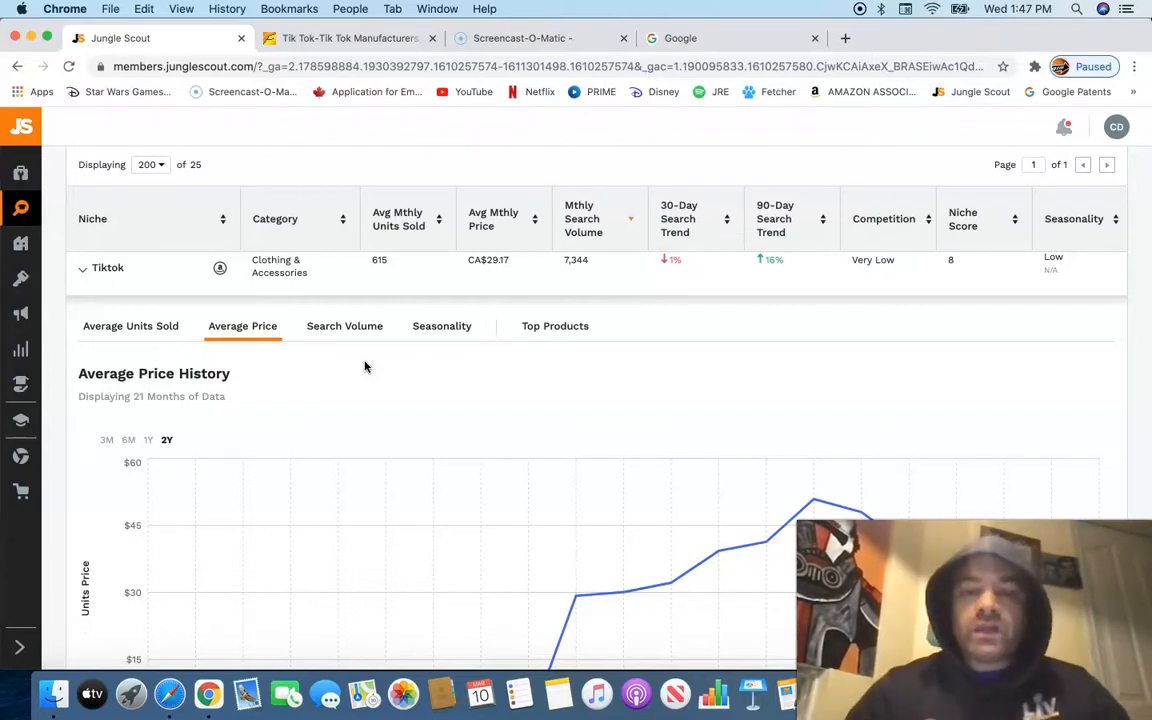
{"action": "scroll", "coordinate": [365, 367], "scroll_direction": "up", "scroll_amount": 1}
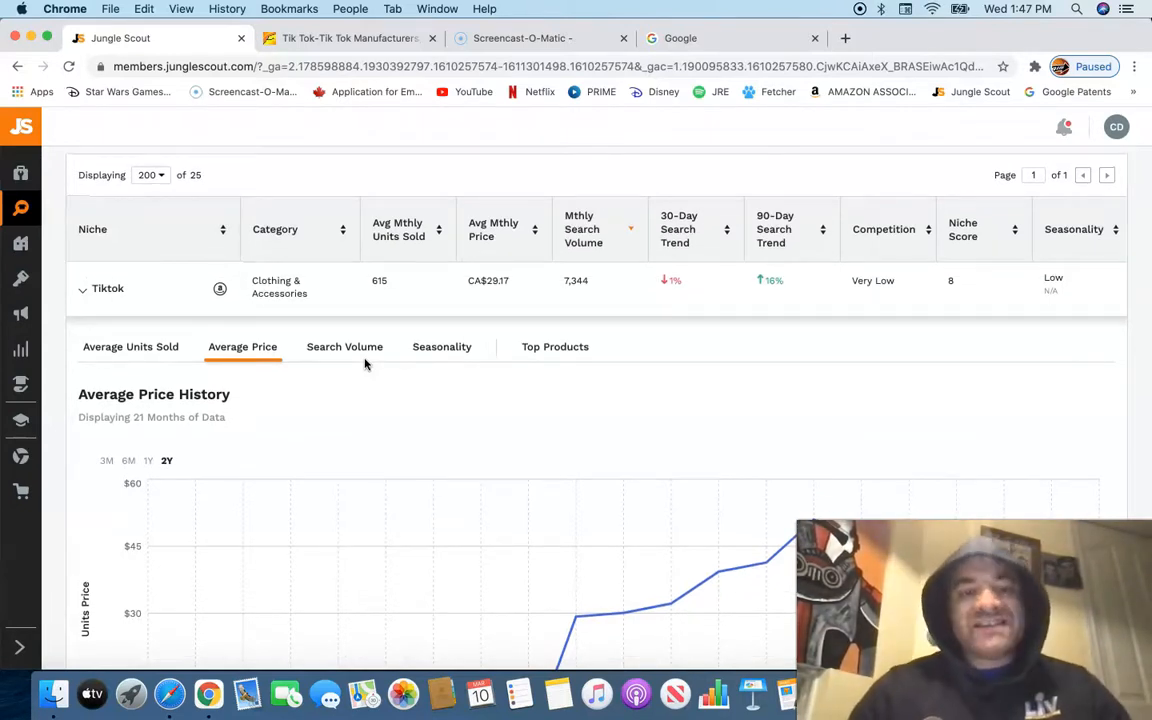
{"action": "left_click", "coordinate": [355, 348]}
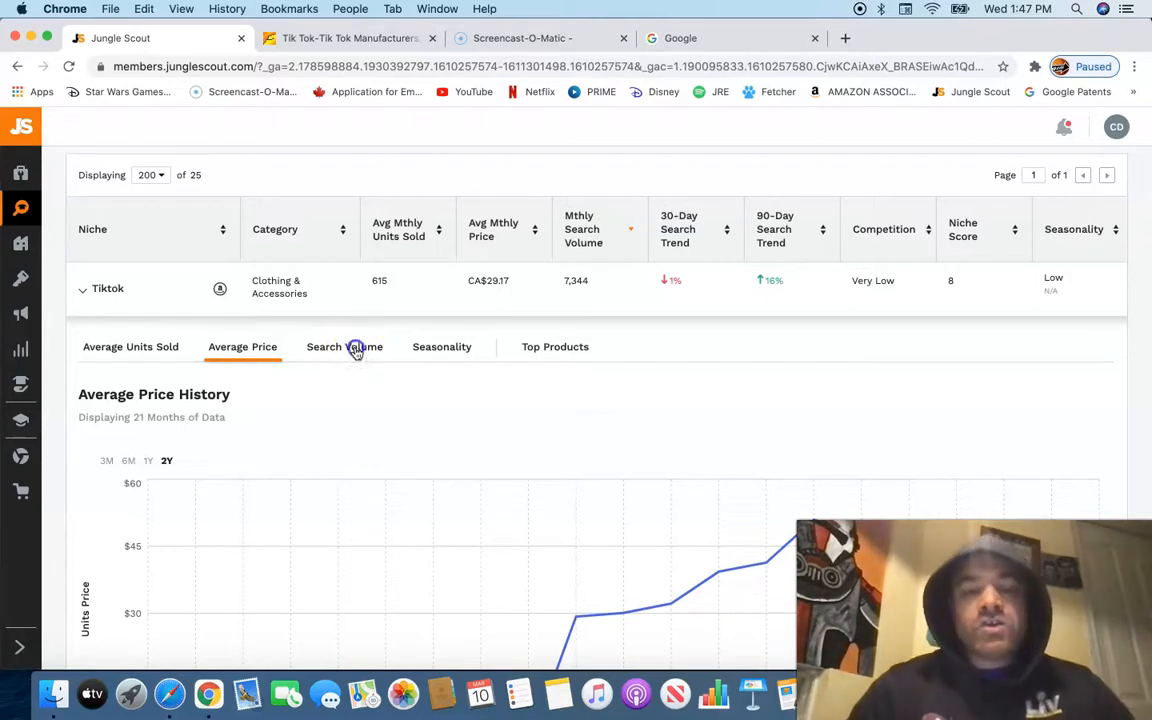
{"action": "scroll", "coordinate": [419, 416], "scroll_direction": "down", "scroll_amount": 4}
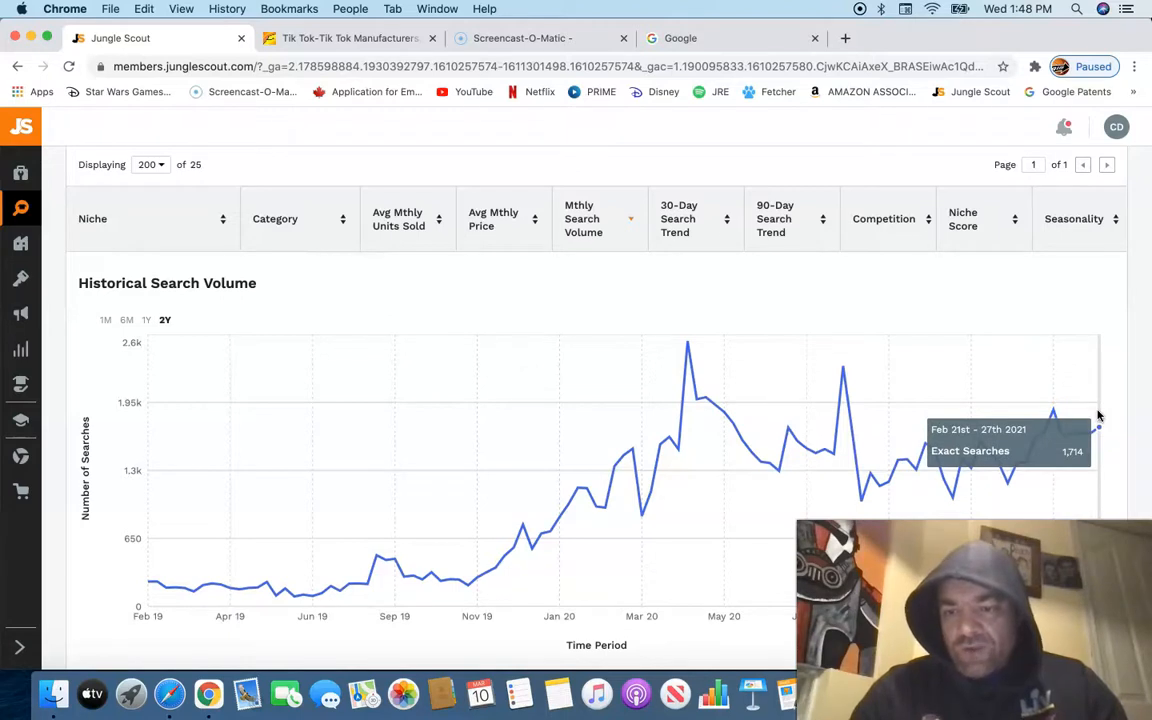
{"action": "scroll", "coordinate": [779, 445], "scroll_direction": "down", "scroll_amount": 3}
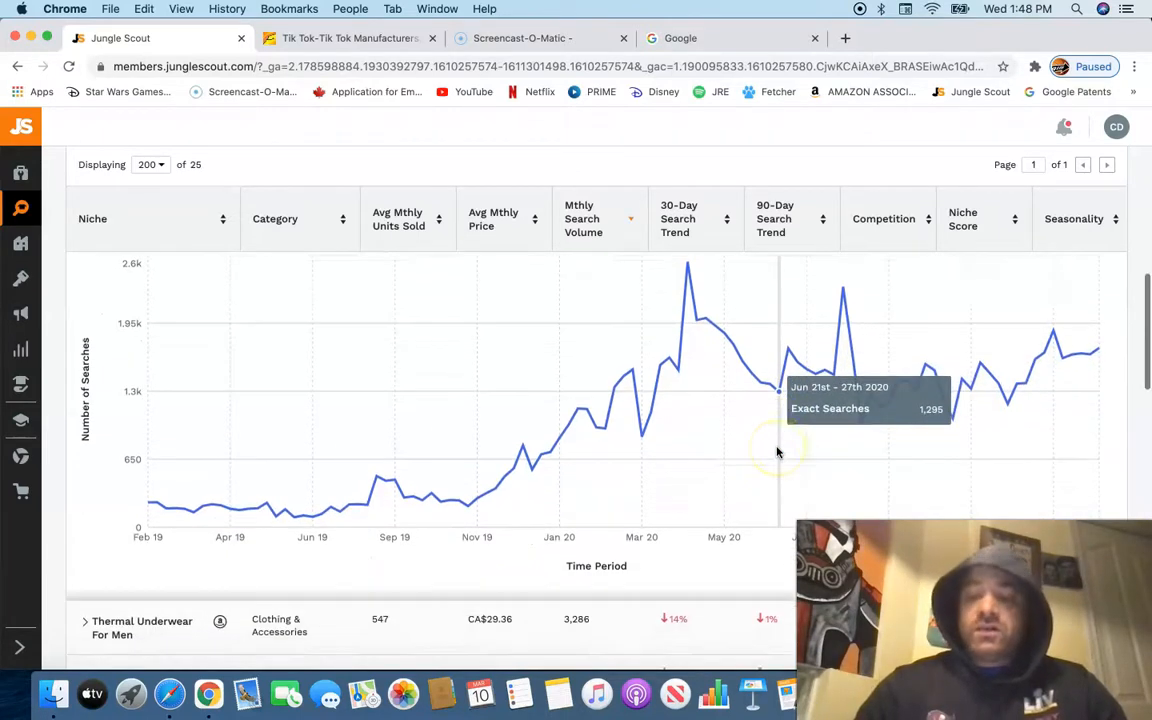
{"action": "scroll", "coordinate": [779, 452], "scroll_direction": "up", "scroll_amount": 3}
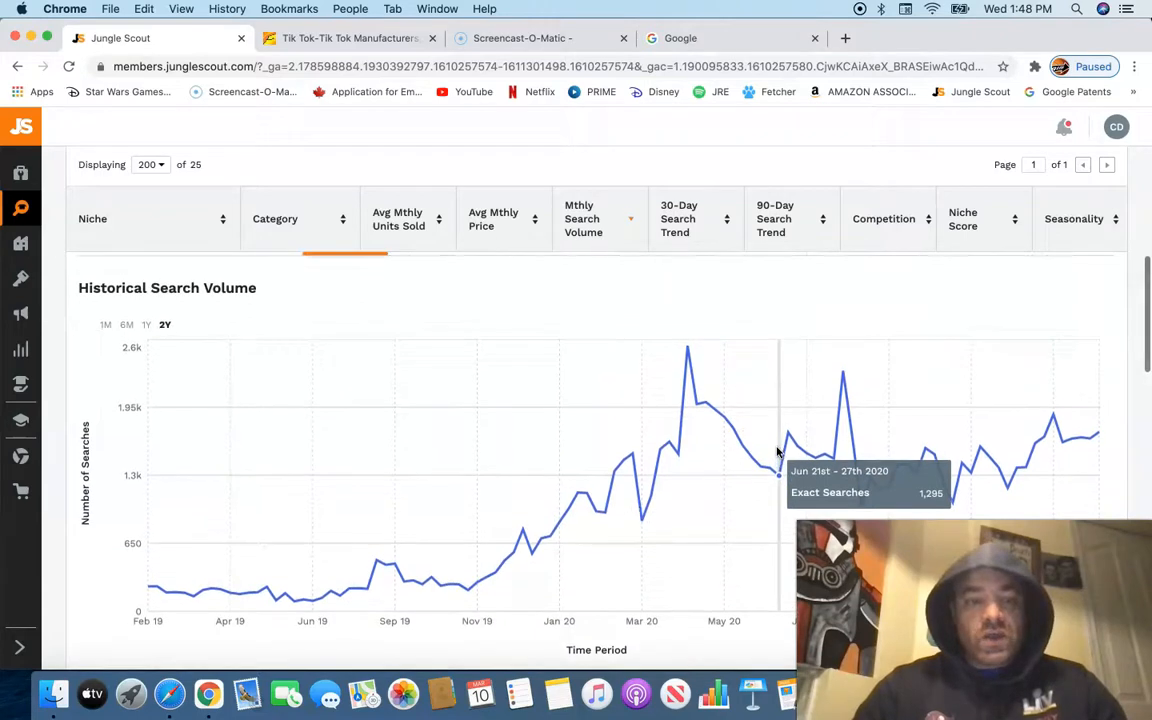
{"action": "left_click", "coordinate": [128, 325]}
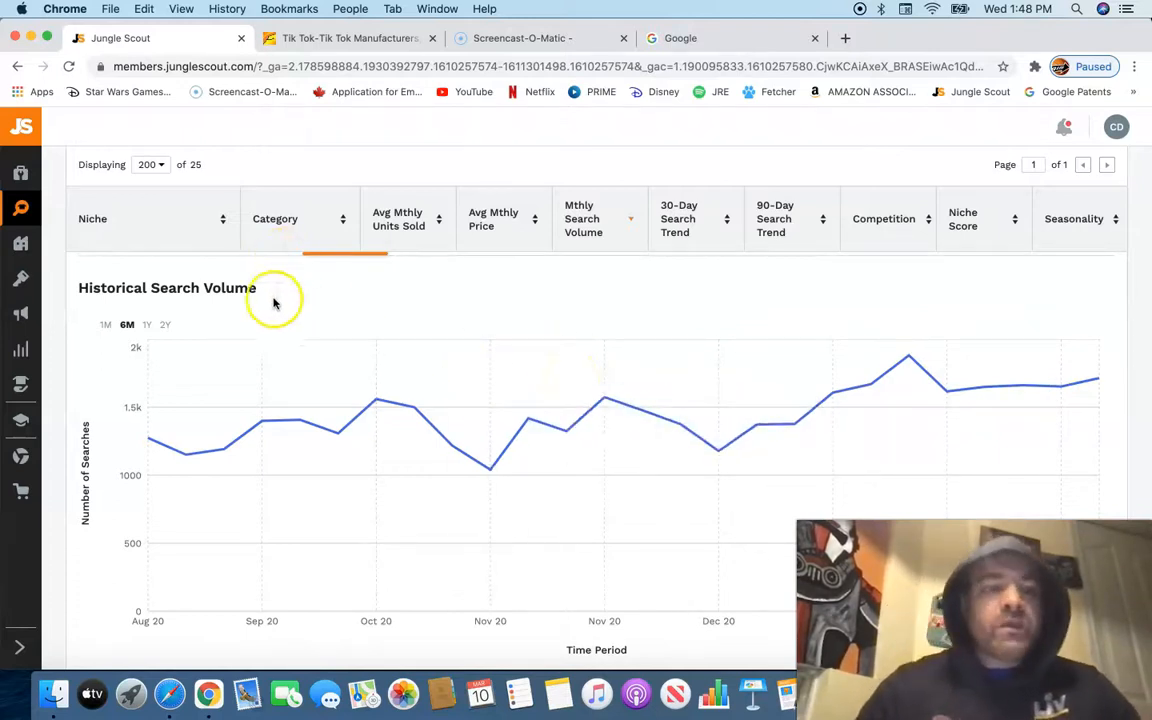
Step: Show the Tiktok niche's seasonality history
{"action": "scroll", "coordinate": [249, 316], "scroll_direction": "up", "scroll_amount": 2}
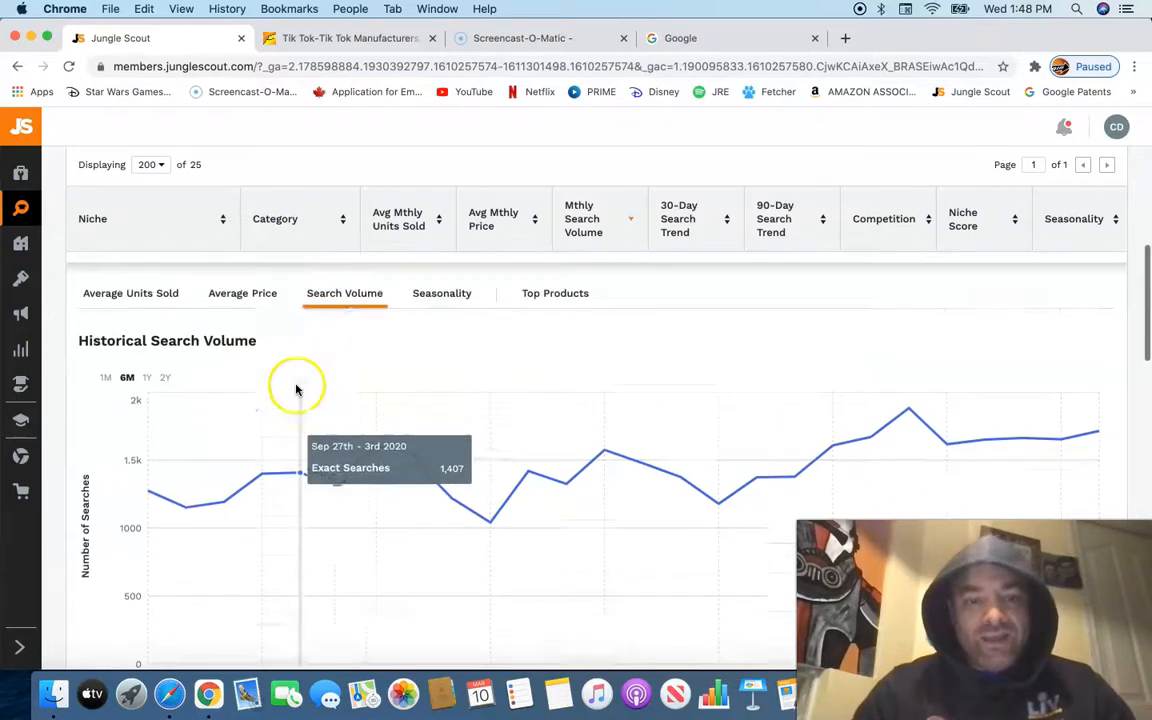
{"action": "left_click", "coordinate": [445, 339]}
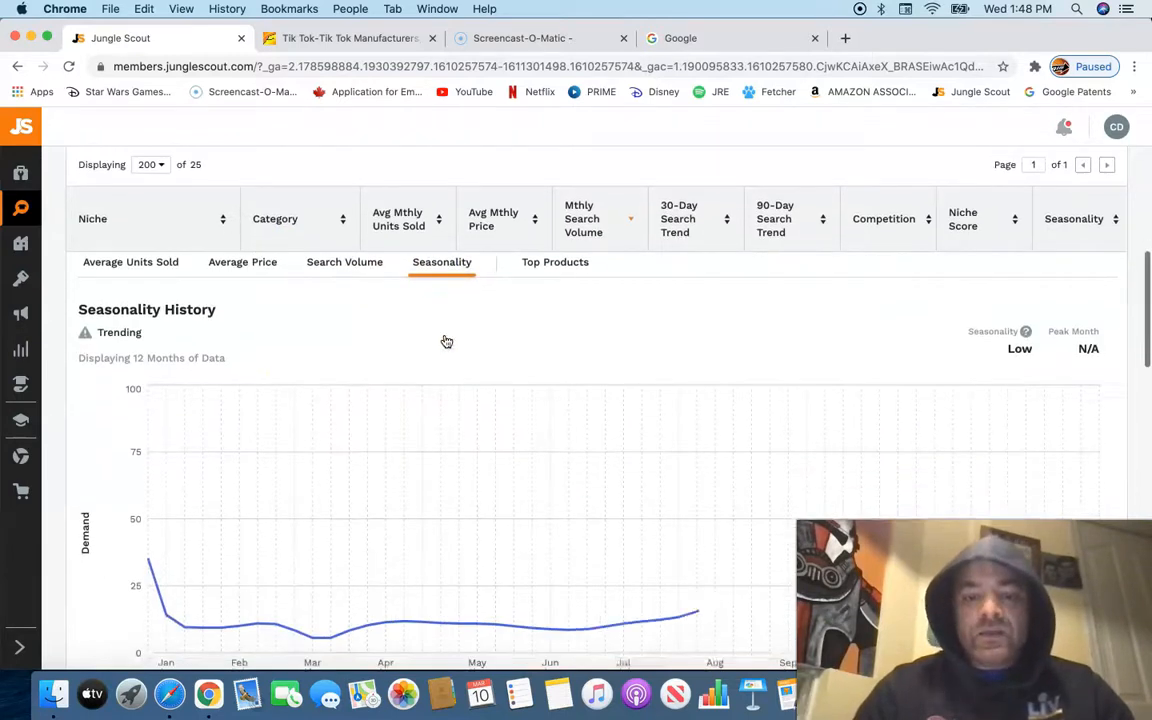
Step: Examine the Tiktok niche's 12-month seasonality curve, comparing demand around June, August and November
{"action": "scroll", "coordinate": [442, 355], "scroll_direction": "down", "scroll_amount": 1}
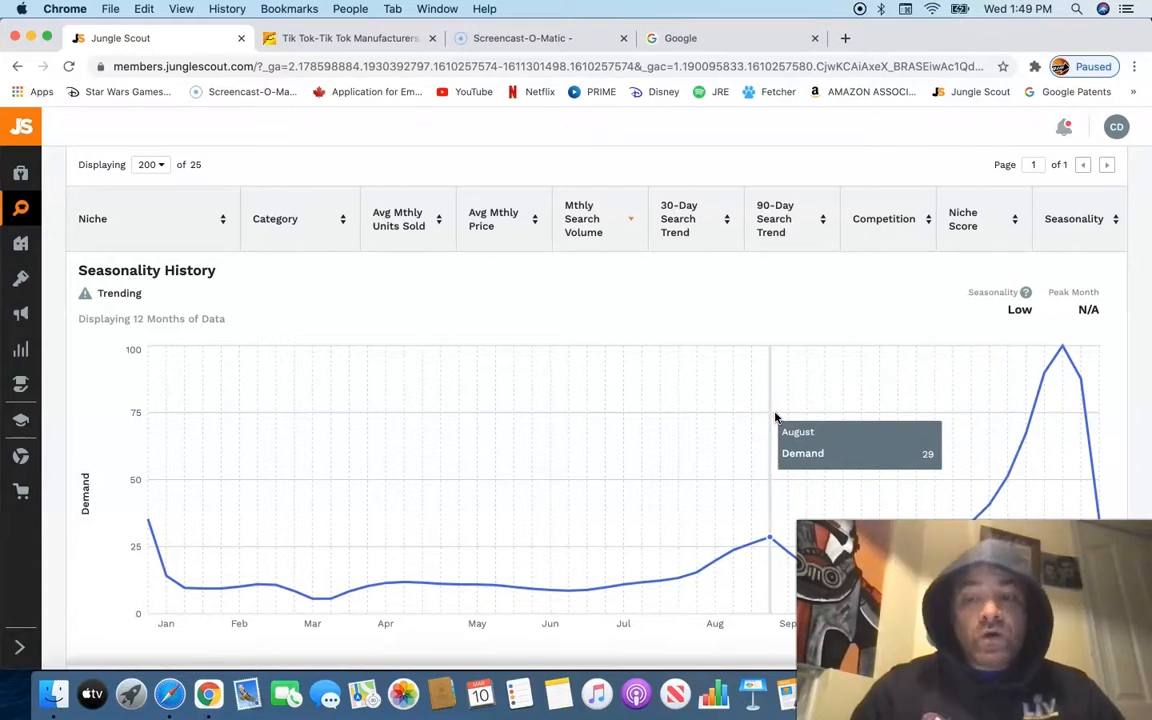
{"action": "left_click", "coordinate": [160, 493]}
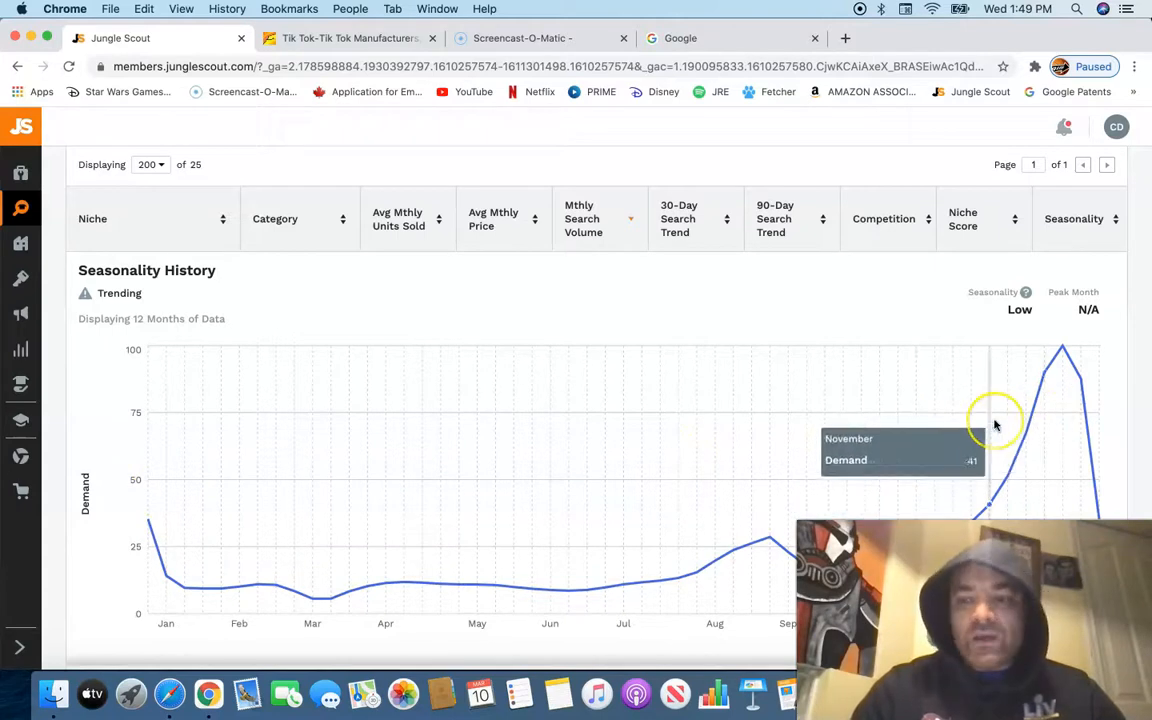
{"action": "scroll", "coordinate": [995, 425], "scroll_direction": "down", "scroll_amount": 1}
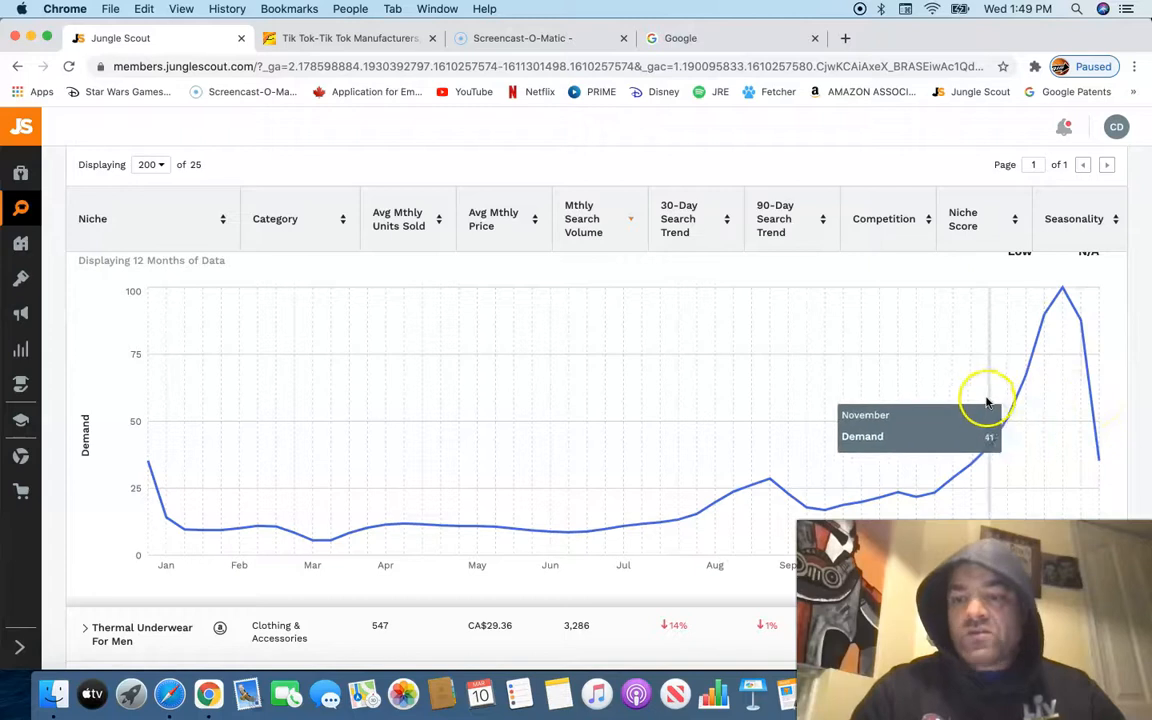
{"action": "scroll", "coordinate": [1041, 405], "scroll_direction": "up", "scroll_amount": 2}
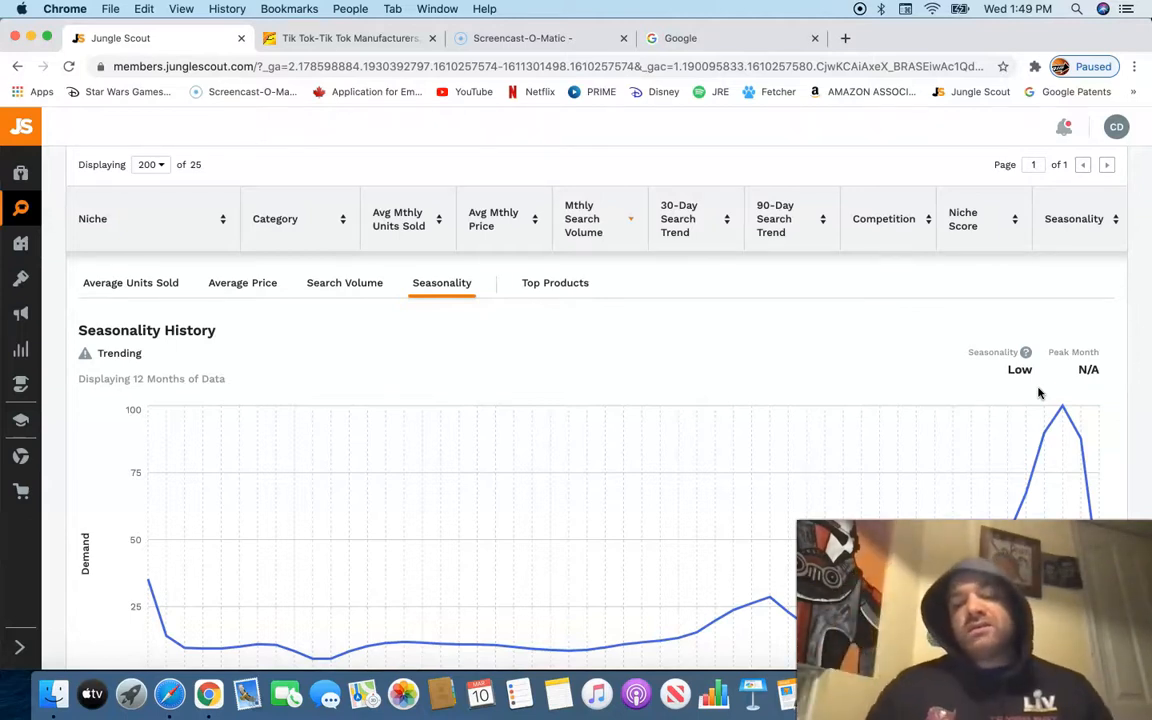
{"action": "scroll", "coordinate": [1040, 392], "scroll_direction": "down", "scroll_amount": 2}
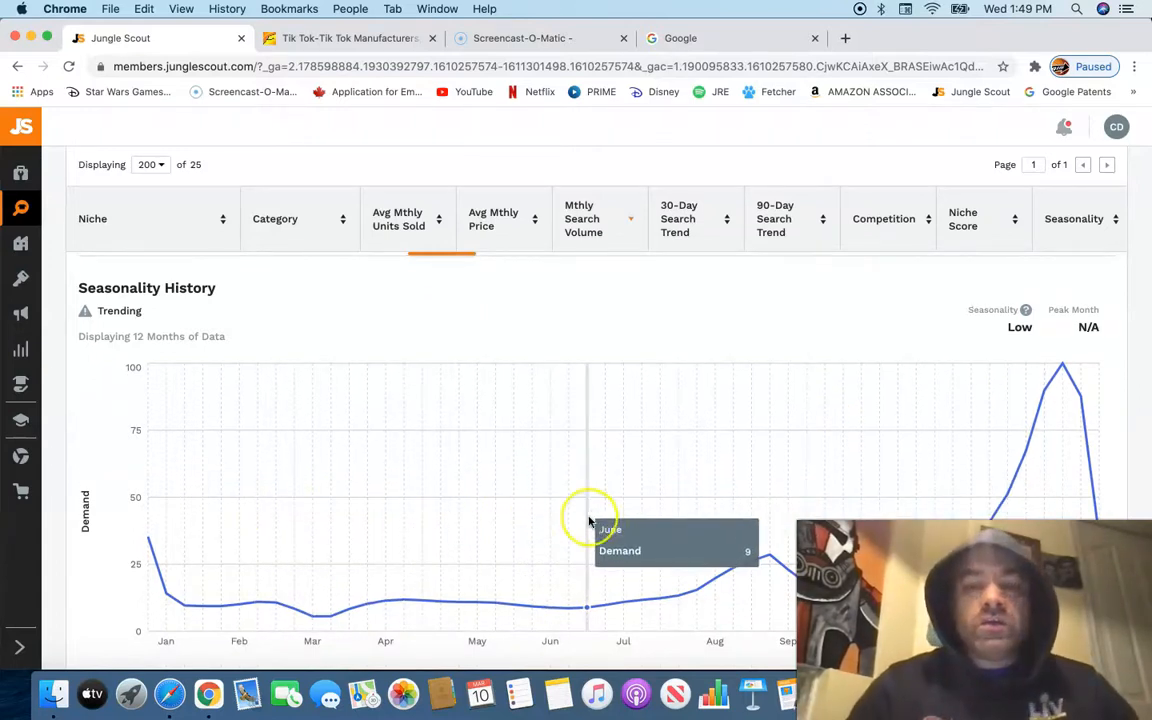
{"action": "scroll", "coordinate": [589, 521], "scroll_direction": "up", "scroll_amount": 5}
{"action": "scroll", "coordinate": [589, 521], "scroll_direction": "down", "scroll_amount": 3}
{"action": "scroll", "coordinate": [589, 521], "scroll_direction": "down", "scroll_amount": 1}
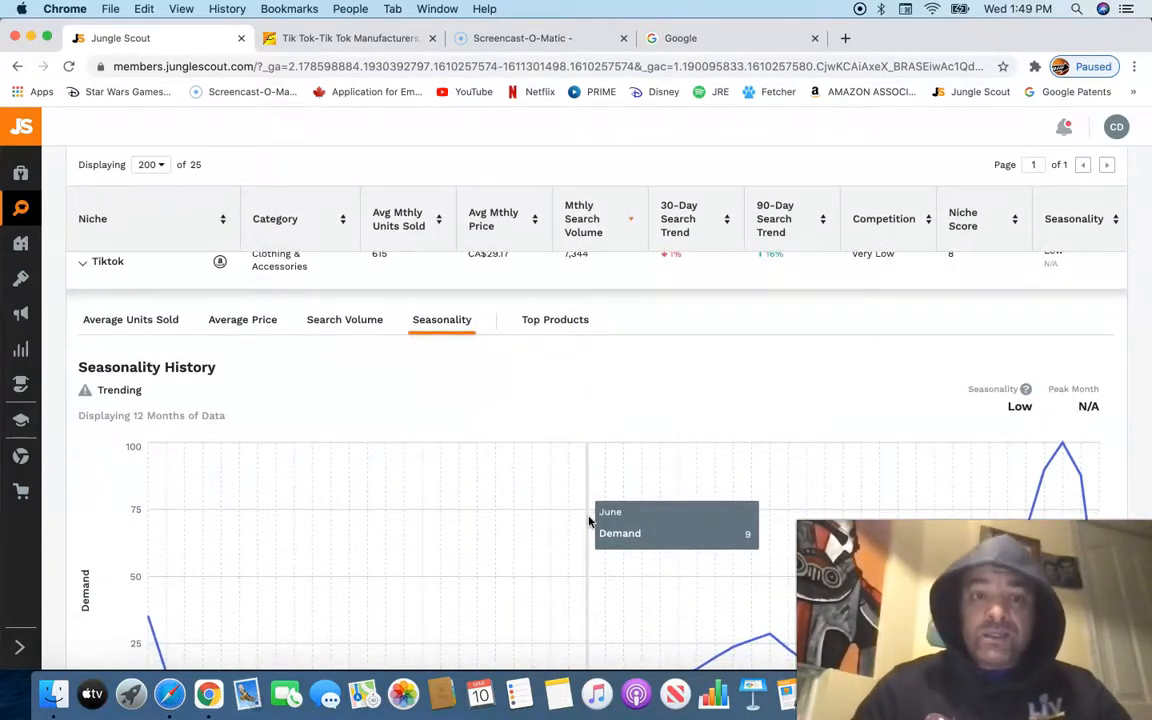
{"action": "left_click", "coordinate": [554, 436]}
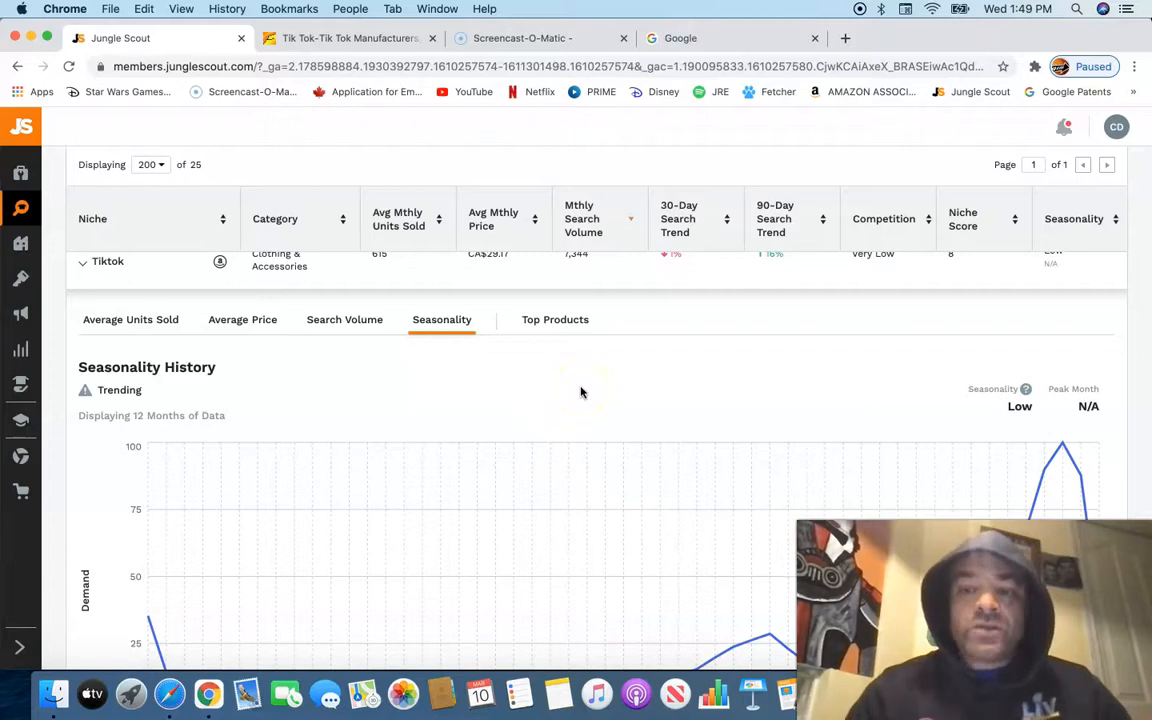
Step: Show the Tiktok niche's top products and compare their categories, monthly sales, revenue, prices and review numbers
{"action": "left_click", "coordinate": [555, 322]}
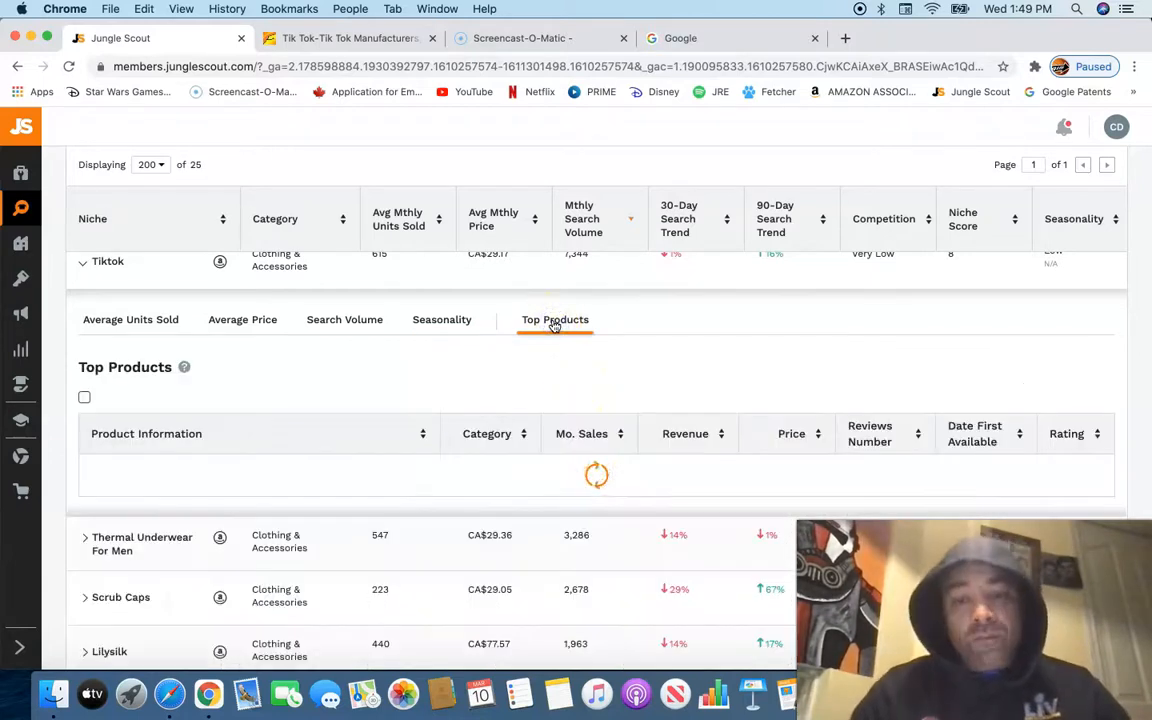
{"action": "left_click", "coordinate": [547, 332]}
{"action": "scroll", "coordinate": [546, 333], "scroll_direction": "down", "scroll_amount": 3}
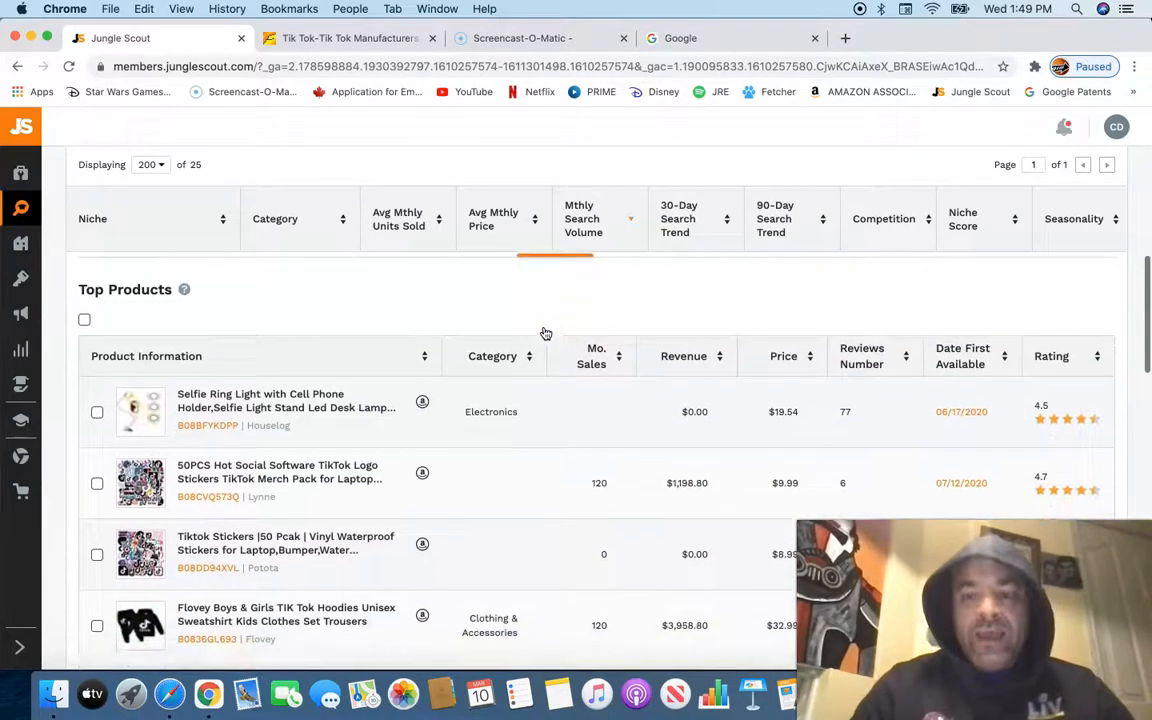
{"action": "scroll", "coordinate": [393, 442], "scroll_direction": "down", "scroll_amount": 2}
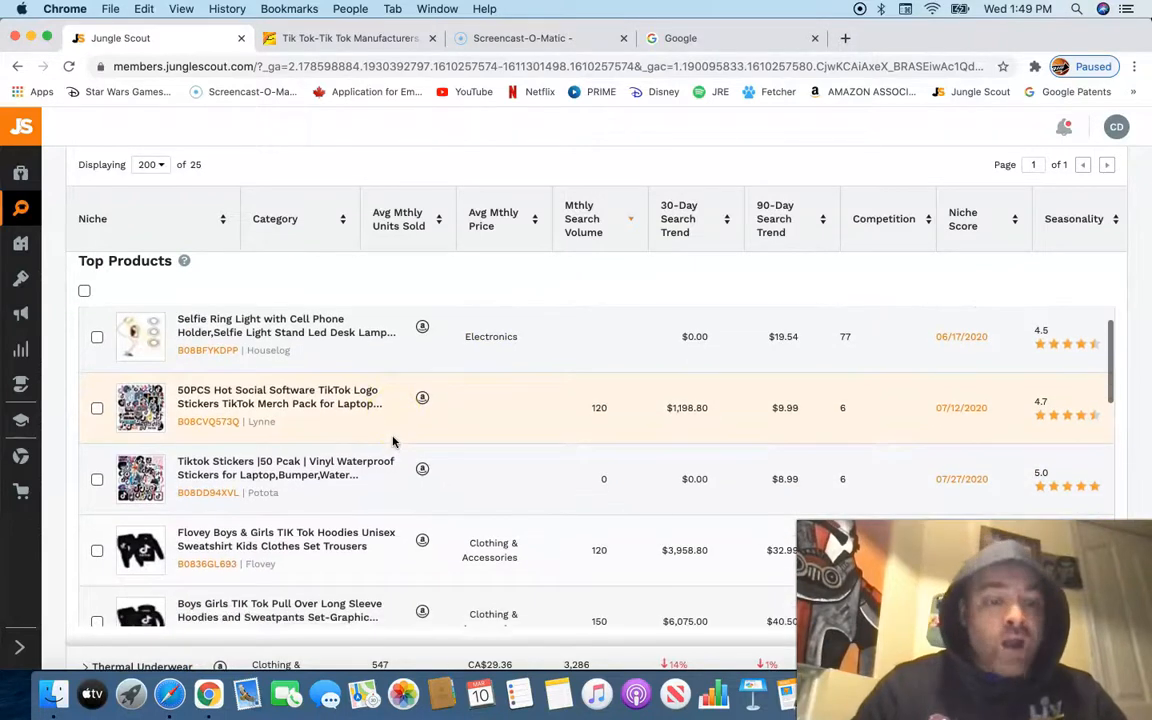
{"action": "scroll", "coordinate": [393, 442], "scroll_direction": "down", "scroll_amount": 1}
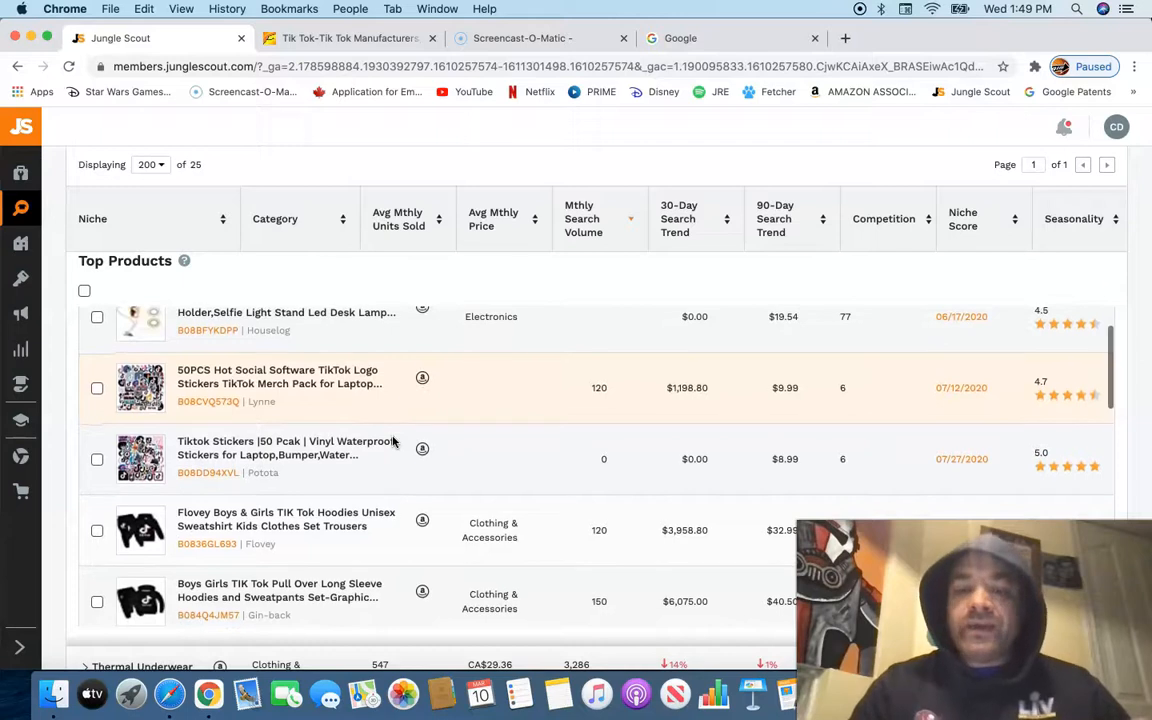
{"action": "scroll", "coordinate": [393, 442], "scroll_direction": "up", "scroll_amount": 1}
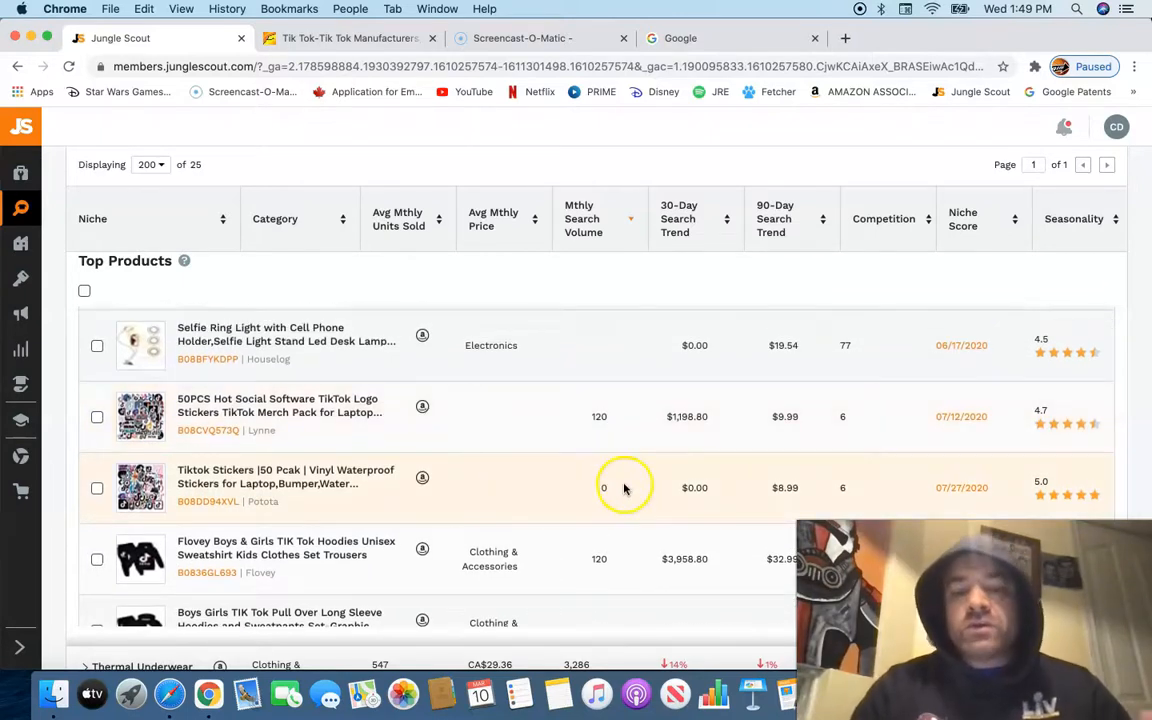
{"action": "scroll", "coordinate": [701, 488], "scroll_direction": "up", "scroll_amount": 1}
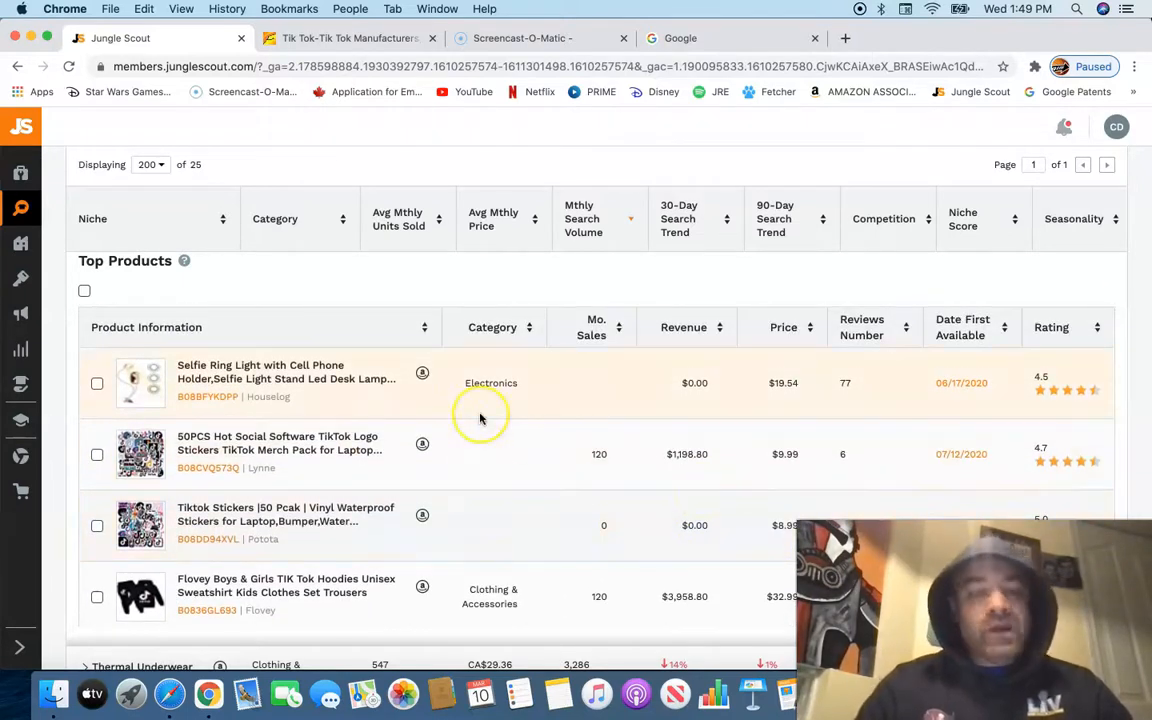
Step: Open the Tiktok niche's search results on Amazon.ca and review the sponsored leggings listings with their sales data
{"action": "scroll", "coordinate": [480, 418], "scroll_direction": "up", "scroll_amount": 5}
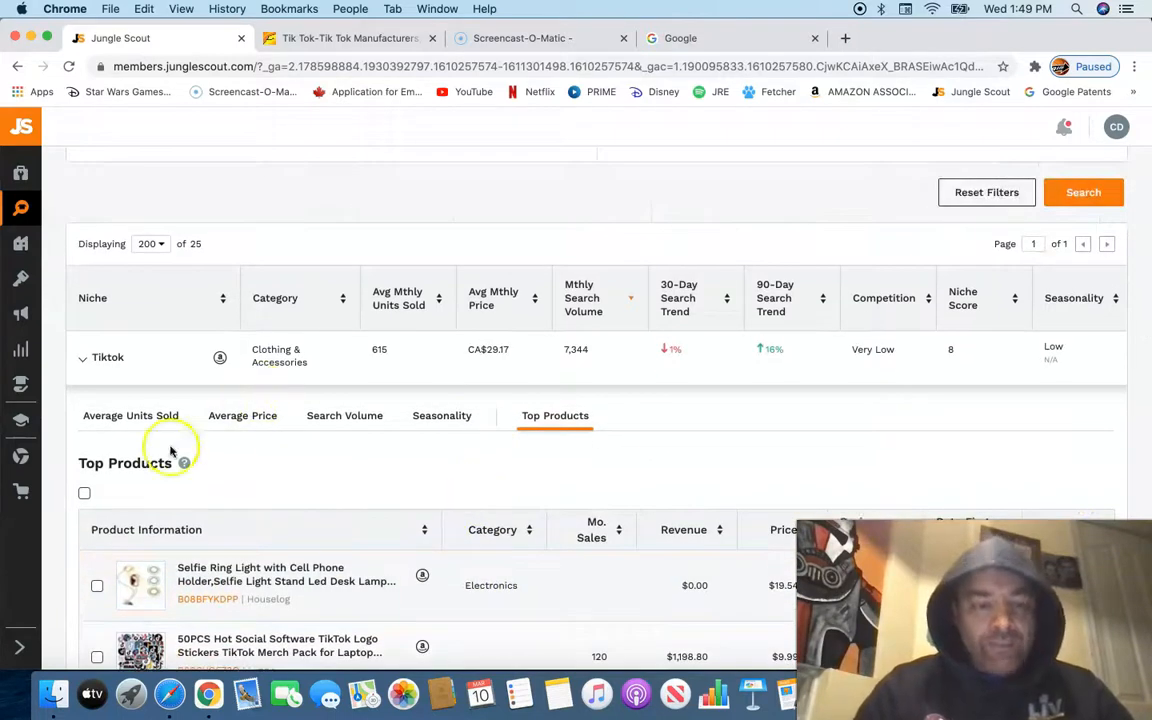
{"action": "left_click", "coordinate": [218, 358]}
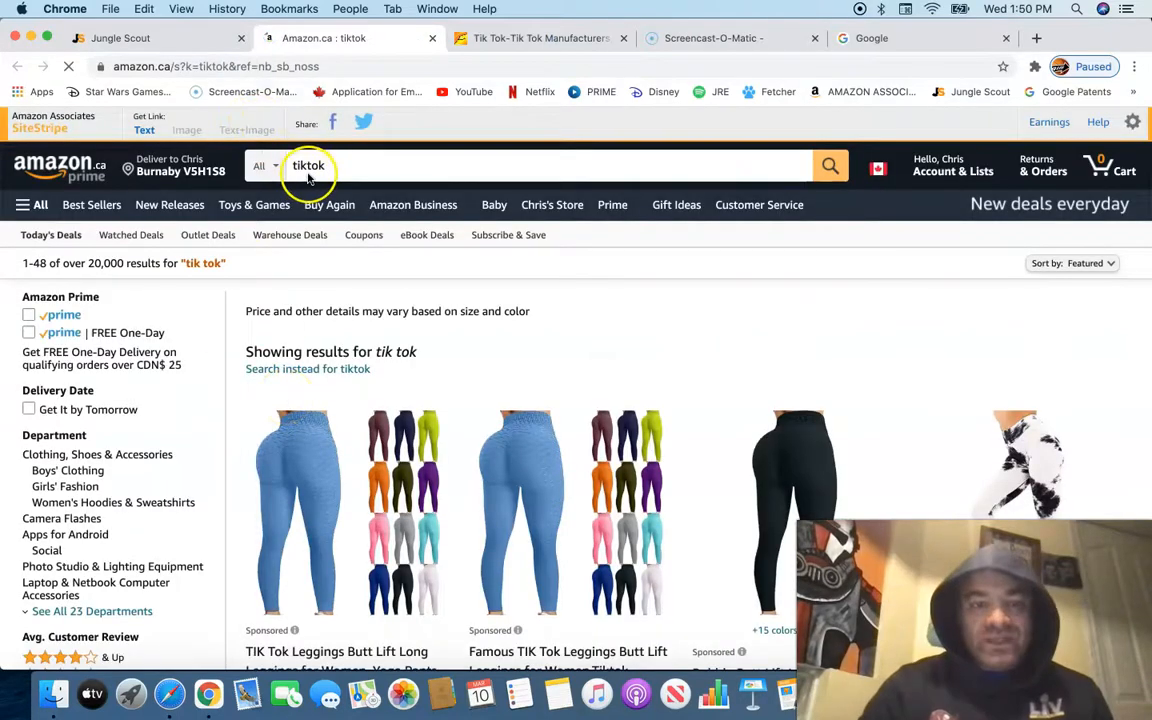
{"action": "scroll", "coordinate": [309, 178], "scroll_direction": "up", "scroll_amount": 5}
{"action": "left_click_drag", "start_coordinate": [316, 173], "coordinate": [308, 428]}
{"action": "scroll", "coordinate": [321, 350], "scroll_direction": "down", "scroll_amount": 5}
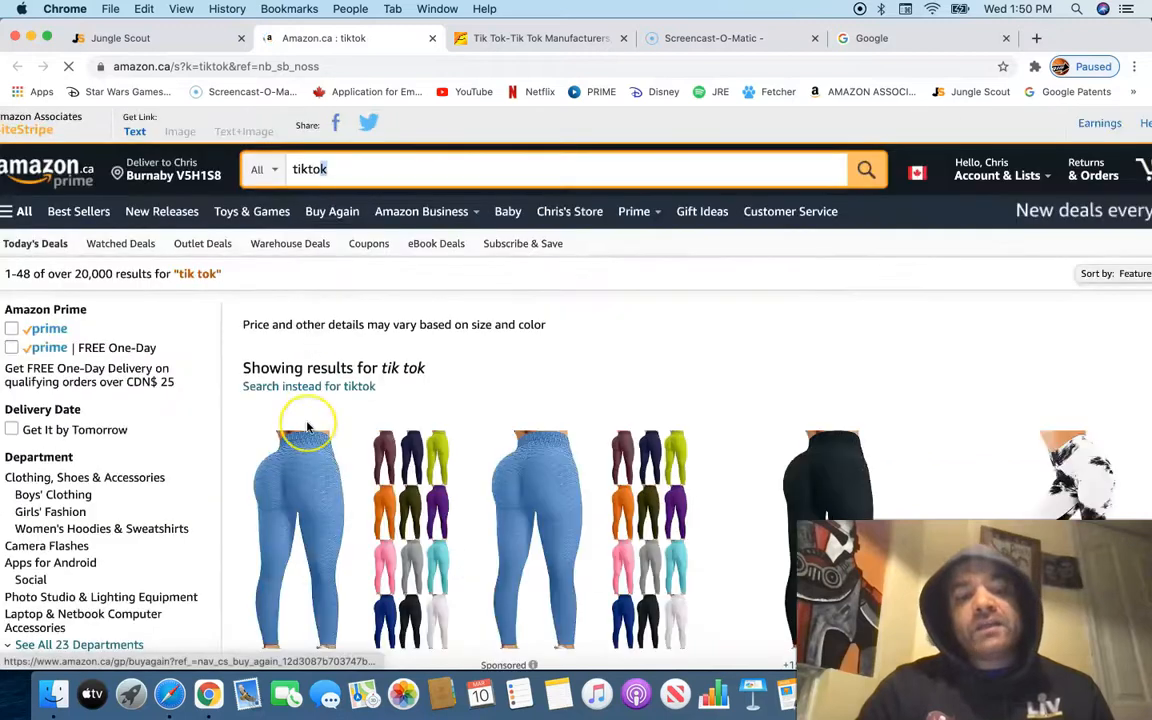
{"action": "scroll", "coordinate": [308, 428], "scroll_direction": "down", "scroll_amount": 5}
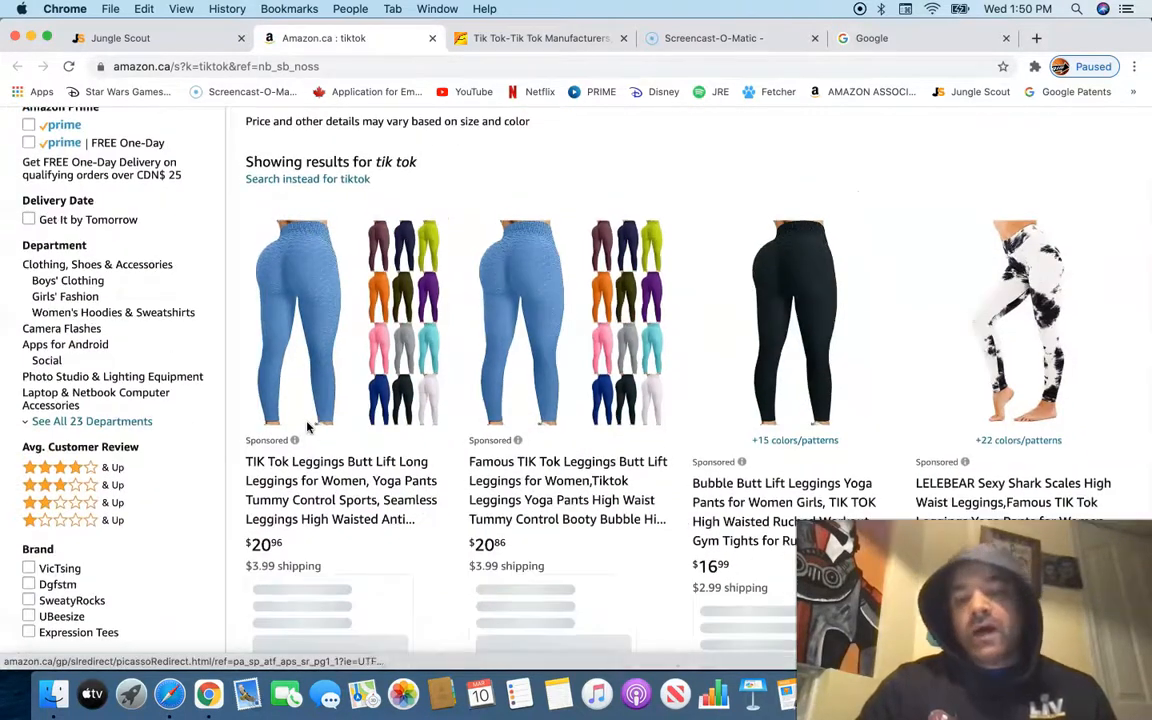
{"action": "scroll", "coordinate": [308, 428], "scroll_direction": "down", "scroll_amount": 2}
{"action": "scroll", "coordinate": [308, 428], "scroll_direction": "down", "scroll_amount": 1}
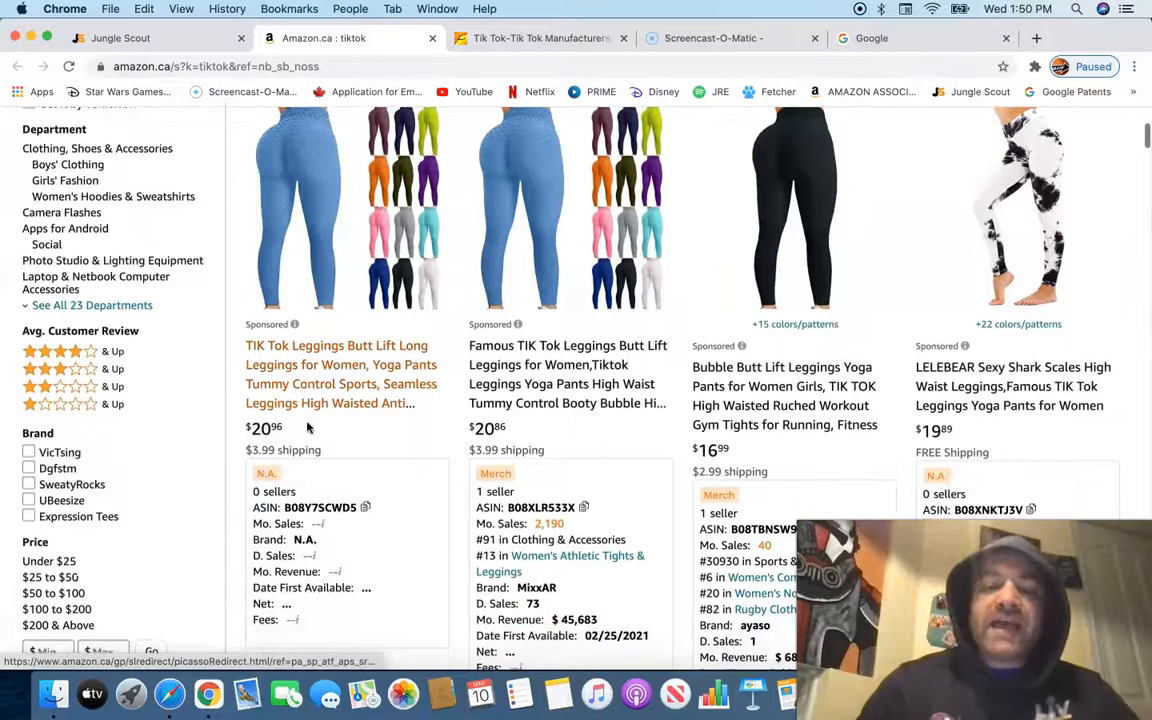
Step: Compare the TikTok kids' tracksuit, Kexle leggings, Heart Wolf beanie and Flovey hoodie set listings in the Amazon.ca results
{"action": "scroll", "coordinate": [308, 428], "scroll_direction": "down", "scroll_amount": 8}
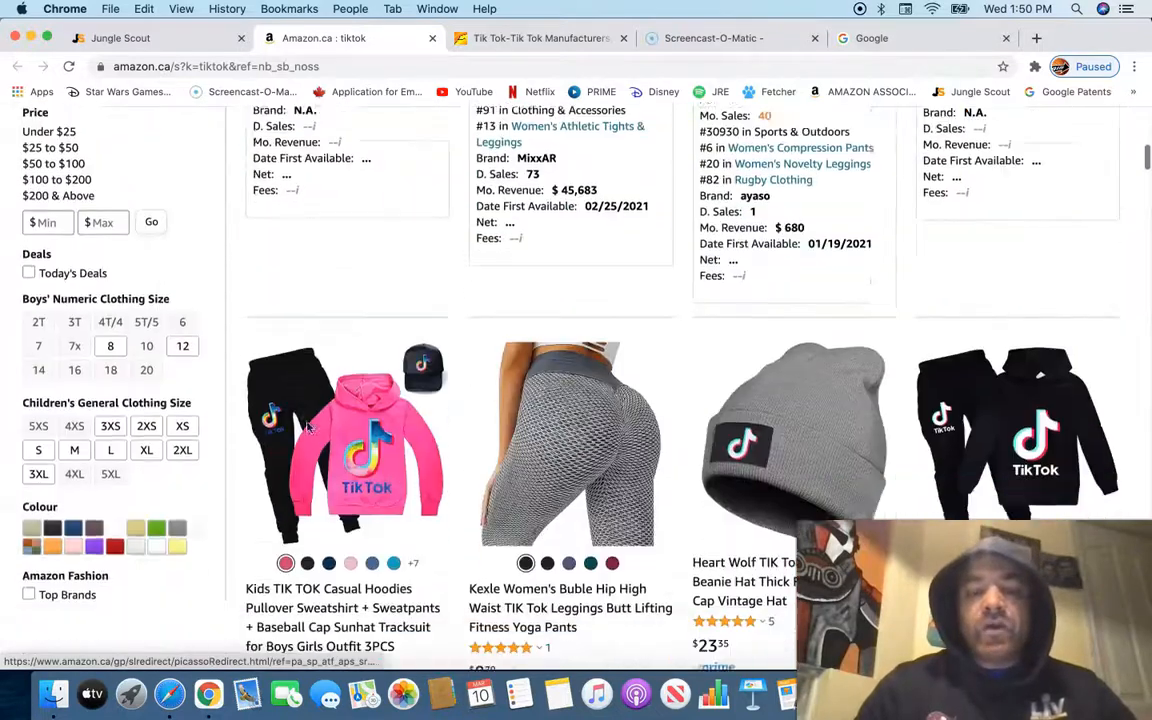
{"action": "scroll", "coordinate": [308, 428], "scroll_direction": "down", "scroll_amount": 1}
{"action": "scroll", "coordinate": [308, 428], "scroll_direction": "down", "scroll_amount": 2}
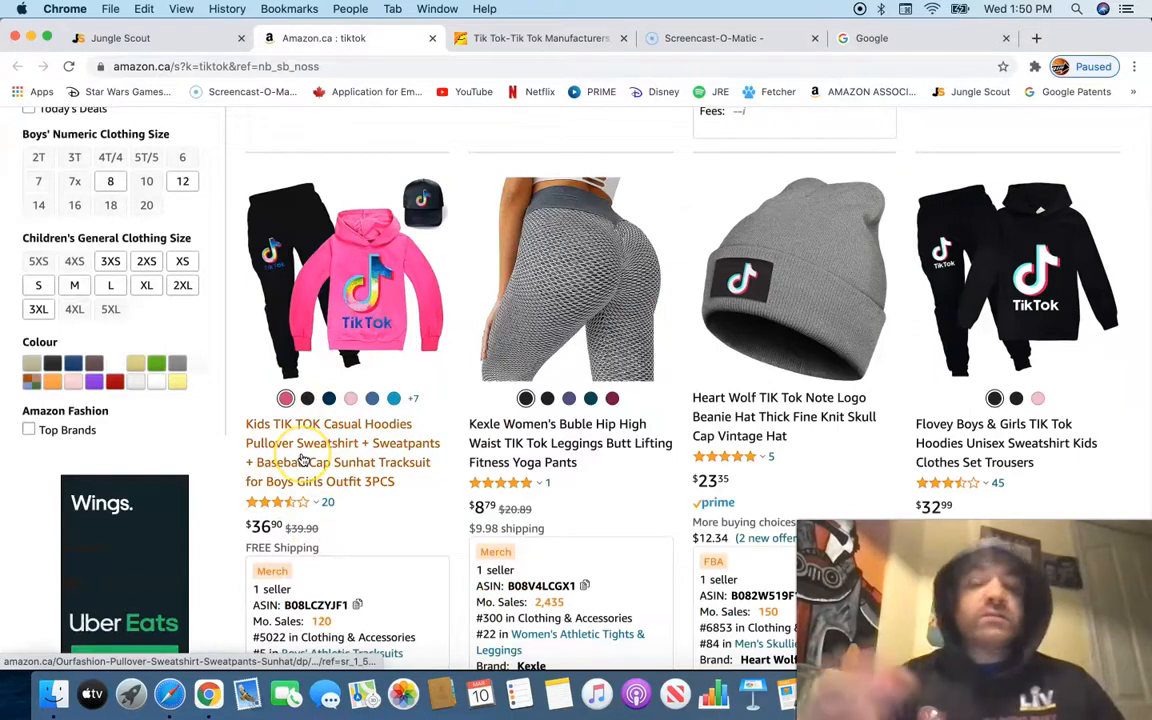
{"action": "scroll", "coordinate": [303, 458], "scroll_direction": "down", "scroll_amount": 1}
{"action": "scroll", "coordinate": [303, 458], "scroll_direction": "up", "scroll_amount": 2}
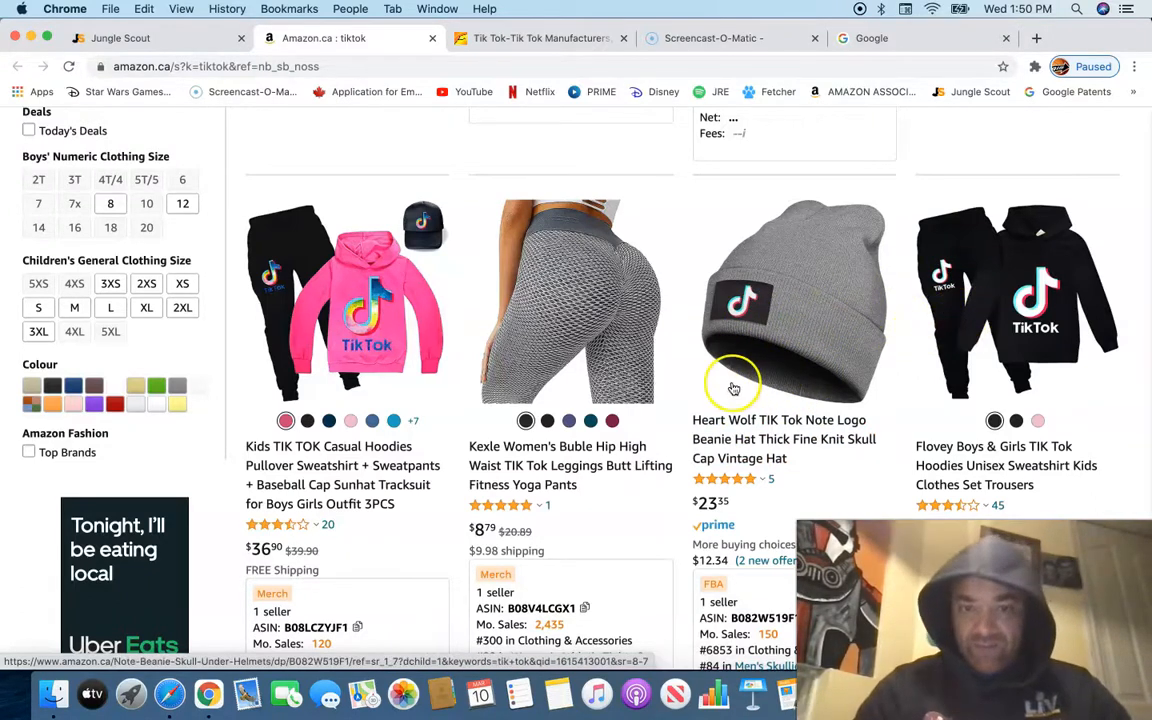
{"action": "scroll", "coordinate": [635, 424], "scroll_direction": "down", "scroll_amount": 1}
{"action": "scroll", "coordinate": [631, 427], "scroll_direction": "up", "scroll_amount": 1}
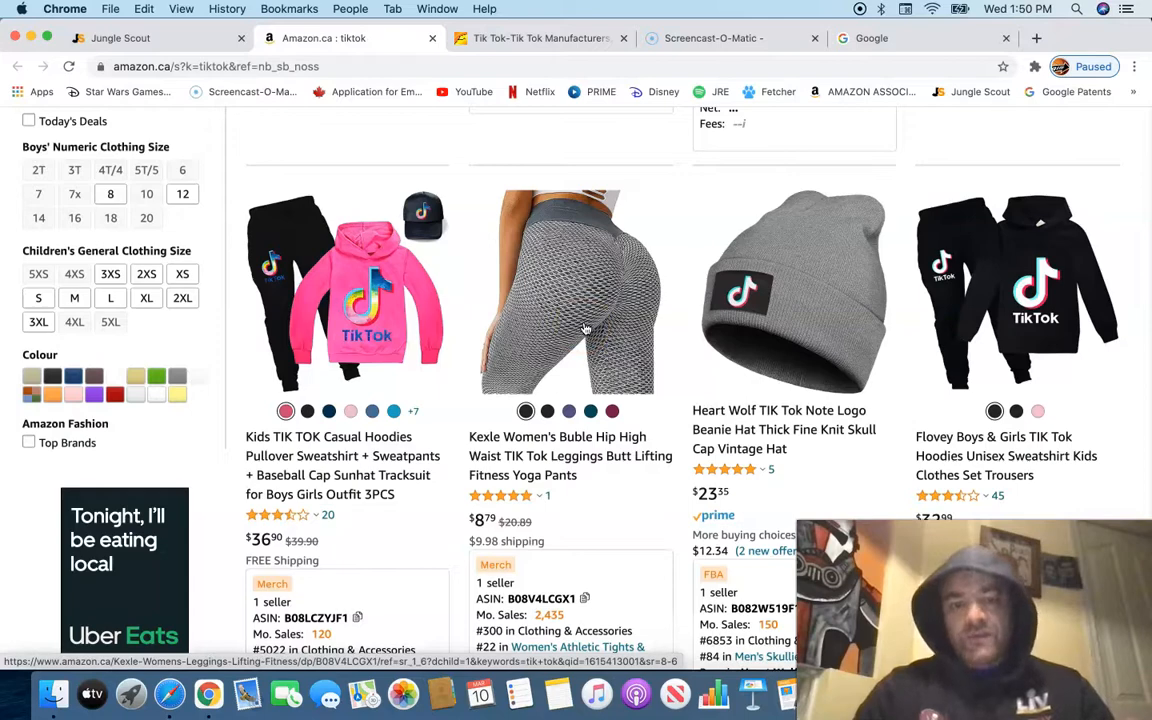
{"action": "scroll", "coordinate": [584, 373], "scroll_direction": "up", "scroll_amount": 1}
{"action": "scroll", "coordinate": [584, 373], "scroll_direction": "down", "scroll_amount": 3}
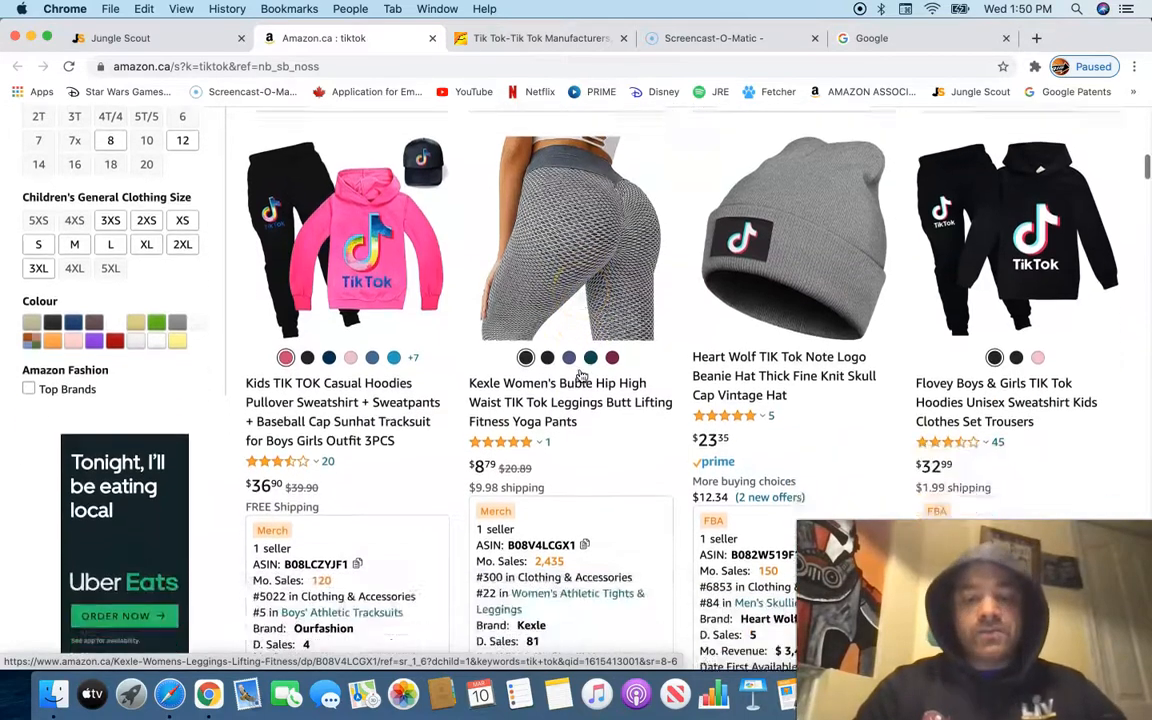
Step: Inspect the Kexle TIK Tok leggings listing up close, checking its monthly sales, price, shipping cost and rating
{"action": "scroll", "coordinate": [581, 375], "scroll_direction": "down", "scroll_amount": 5}
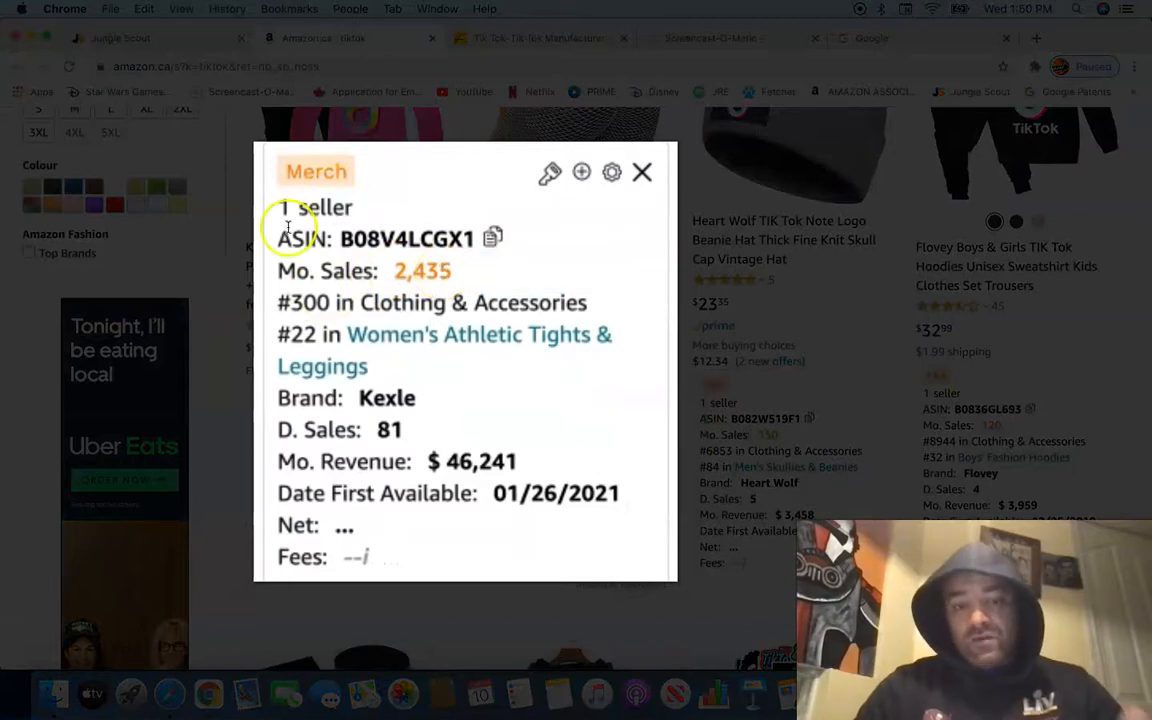
{"action": "scroll", "coordinate": [457, 342], "scroll_direction": "up", "scroll_amount": 5}
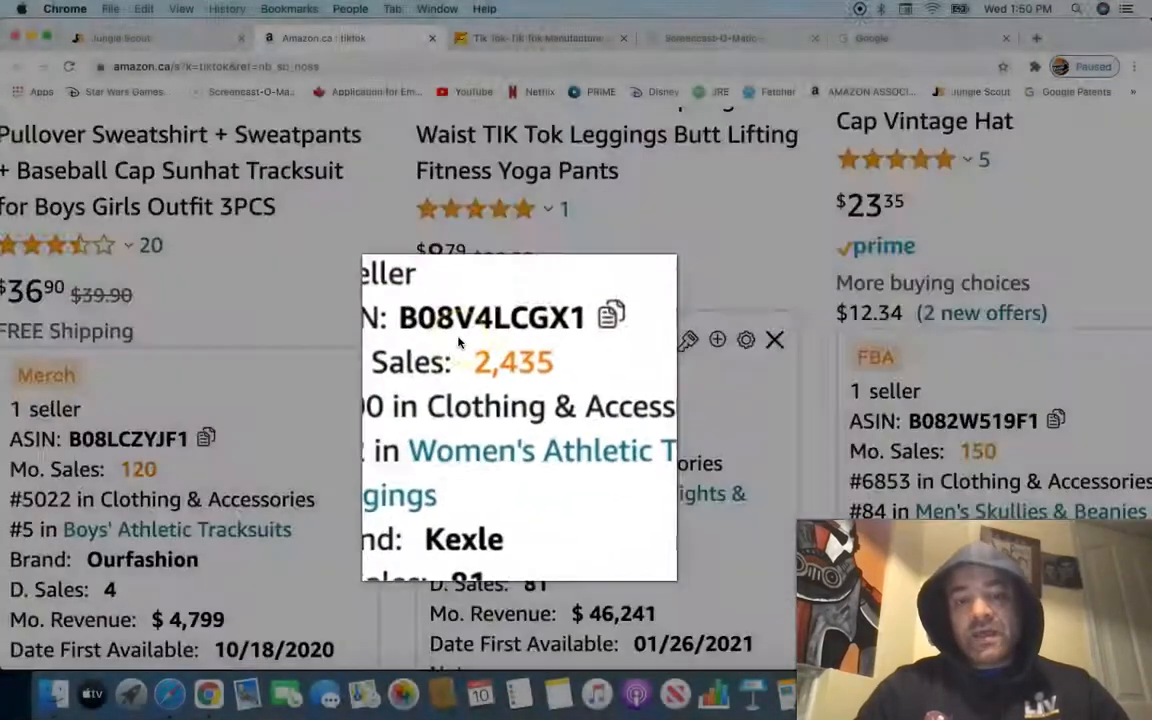
{"action": "scroll", "coordinate": [530, 423], "scroll_direction": "down", "scroll_amount": 1}
{"action": "left_click", "coordinate": [548, 400]}
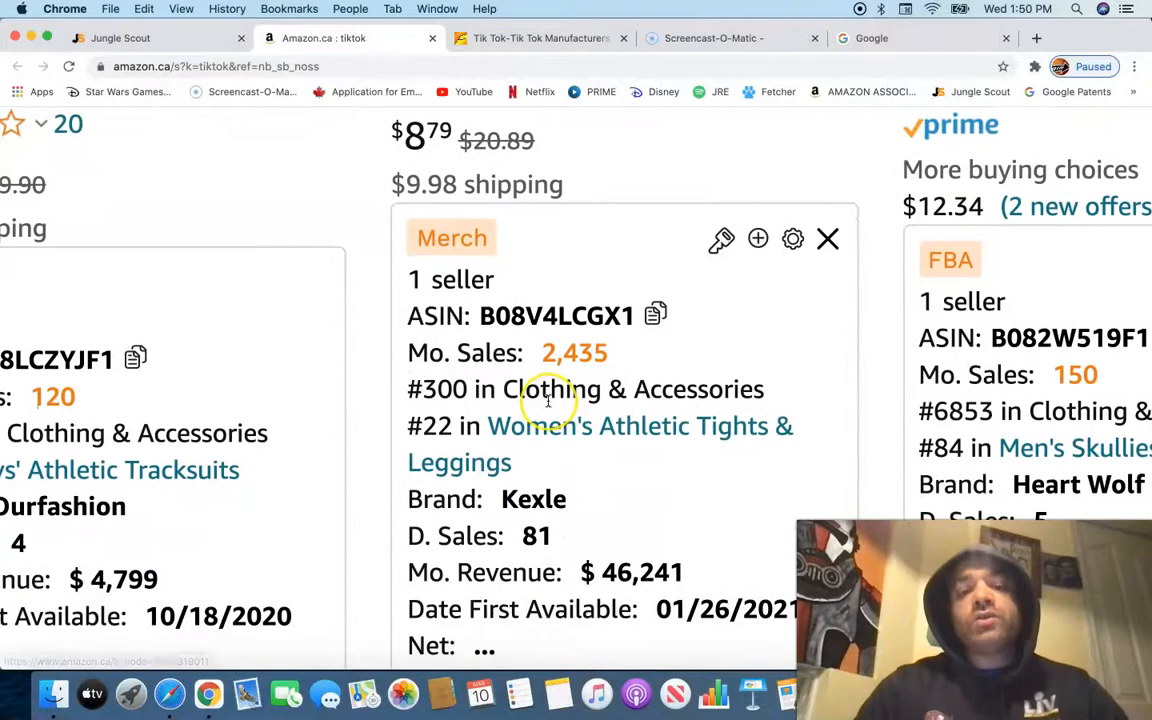
{"action": "scroll", "coordinate": [548, 400], "scroll_direction": "up", "scroll_amount": 2}
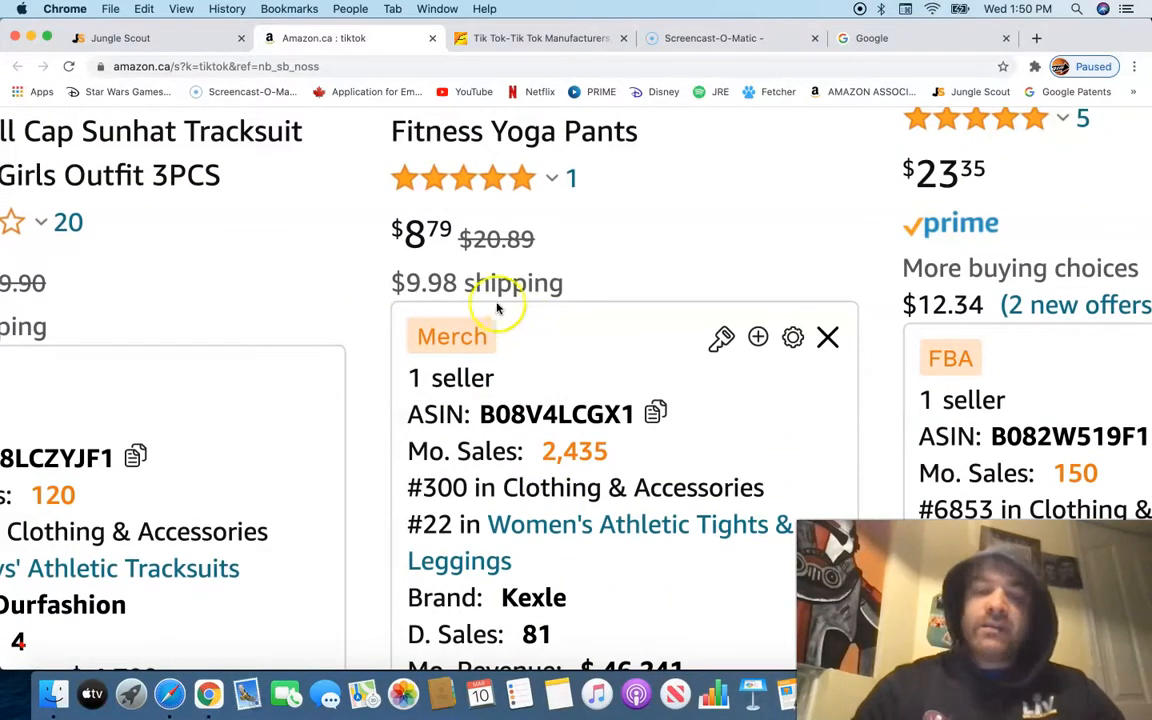
{"action": "scroll", "coordinate": [450, 262], "scroll_direction": "down", "scroll_amount": 1}
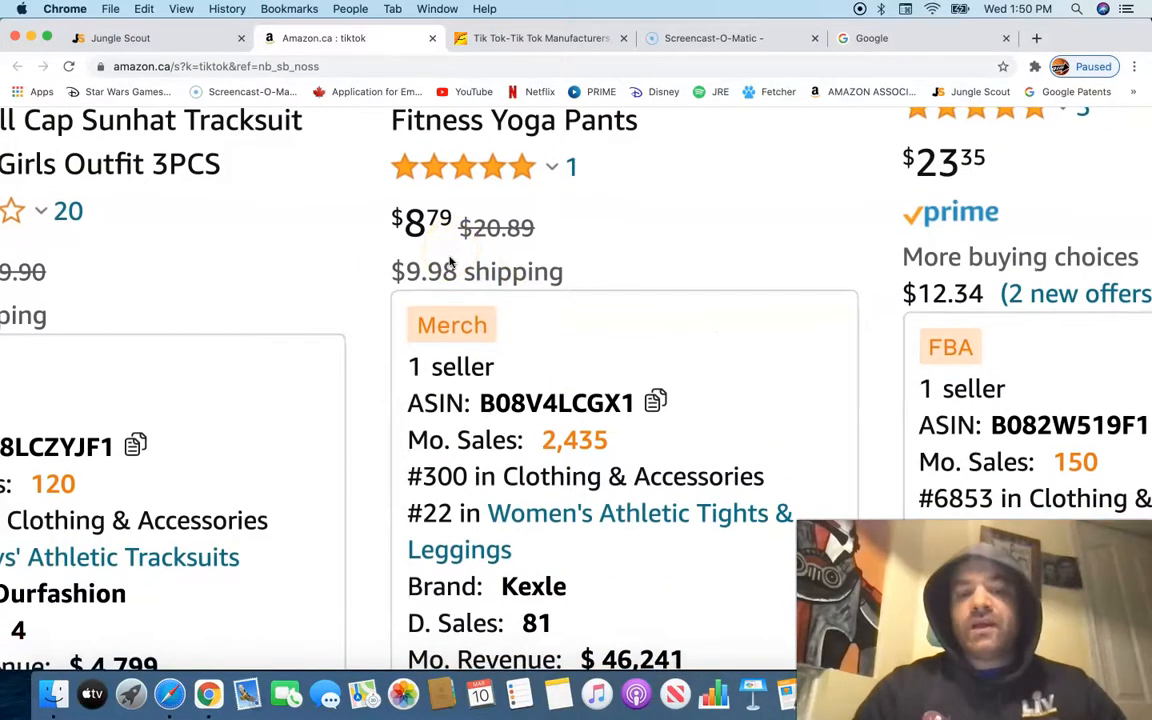
{"action": "left_click", "coordinate": [447, 256]}
{"action": "scroll", "coordinate": [447, 276], "scroll_direction": "up", "scroll_amount": 4}
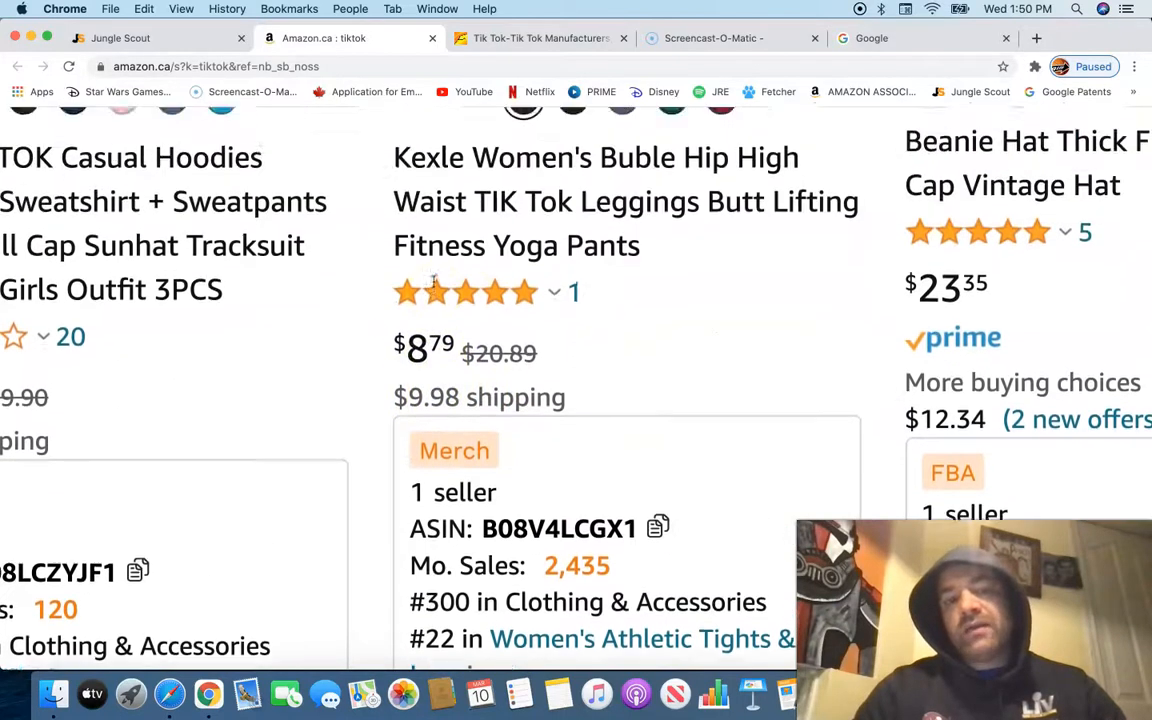
{"action": "scroll", "coordinate": [435, 285], "scroll_direction": "down", "scroll_amount": 3}
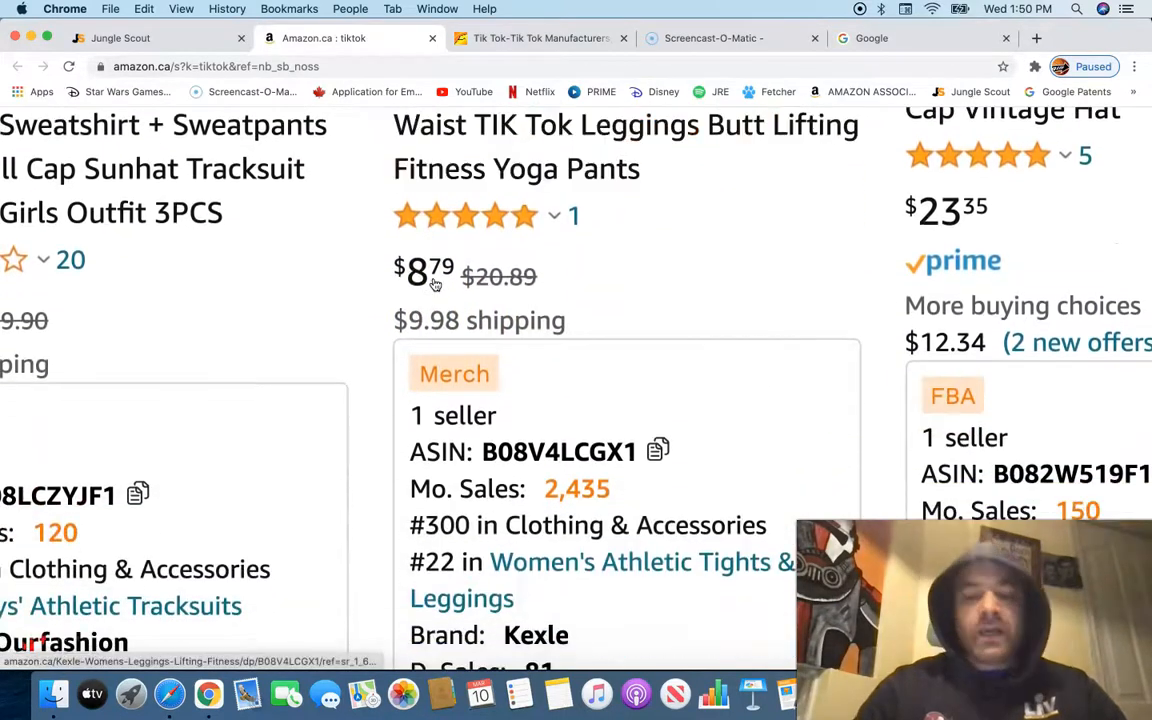
Step: Check the Kexle leggings' seller count, category ranks, monthly revenue and date first available against the neighbouring listings
{"action": "scroll", "coordinate": [435, 285], "scroll_direction": "down", "scroll_amount": 3}
{"action": "scroll", "coordinate": [435, 285], "scroll_direction": "down", "scroll_amount": 2}
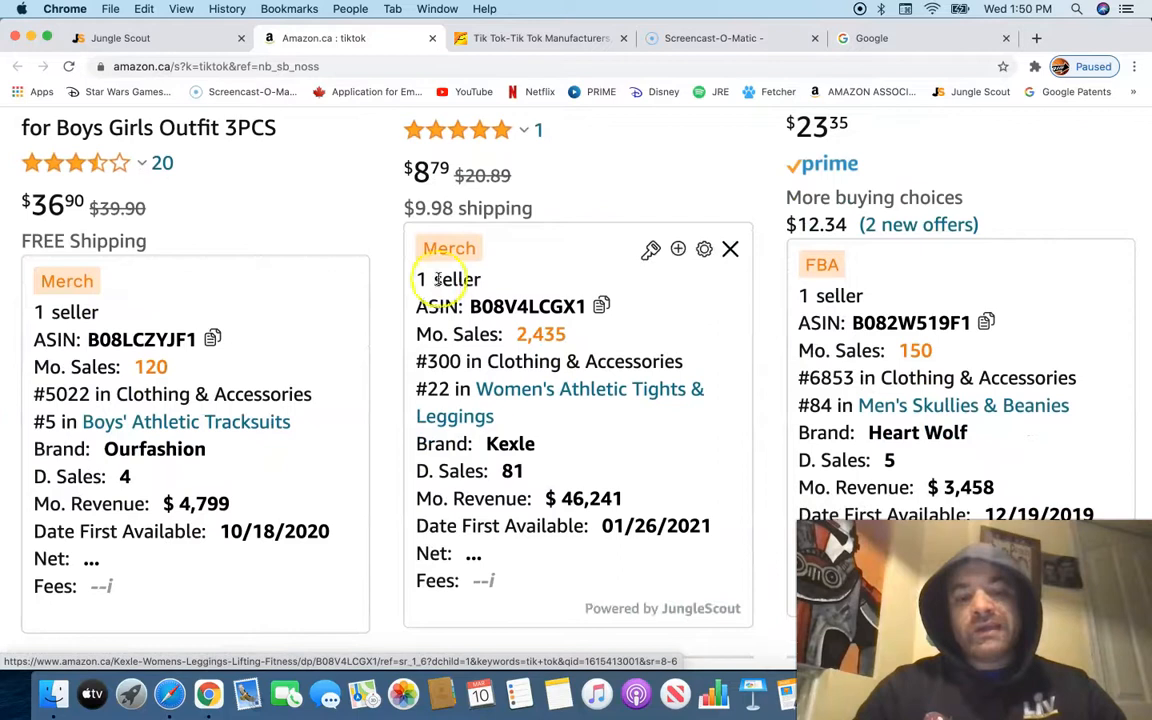
{"action": "left_click", "coordinate": [442, 286]}
{"action": "mouse_move", "coordinate": [541, 335]}
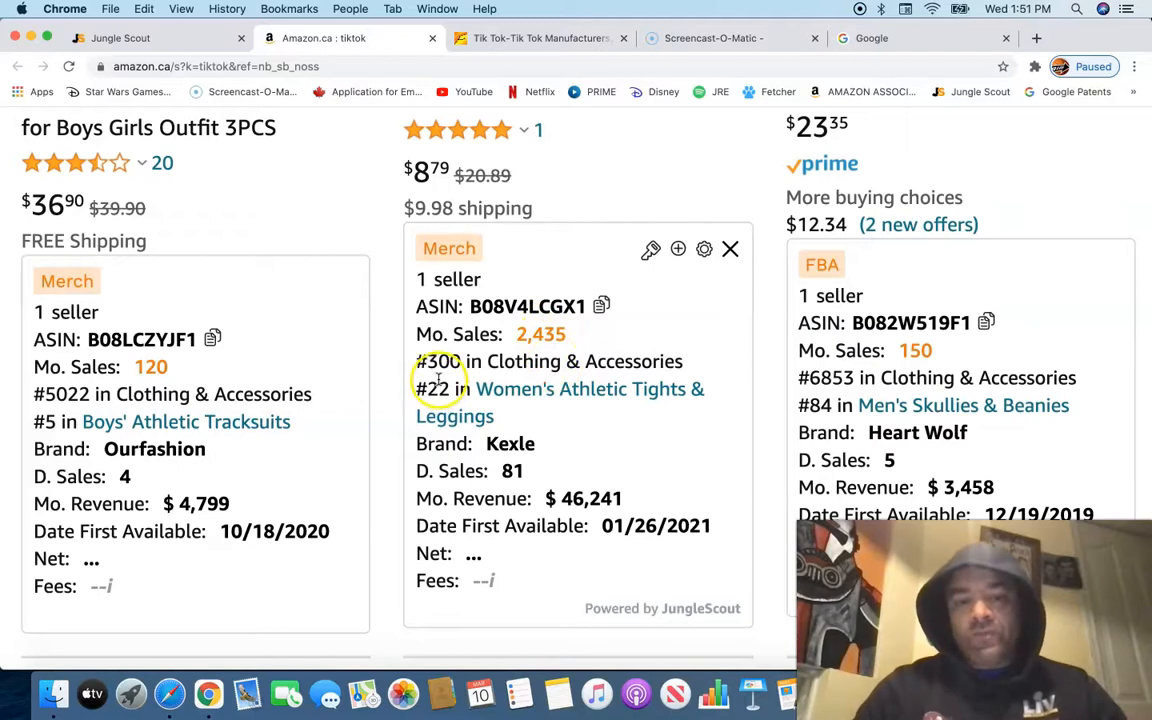
{"action": "scroll", "coordinate": [413, 406], "scroll_direction": "down", "scroll_amount": 2}
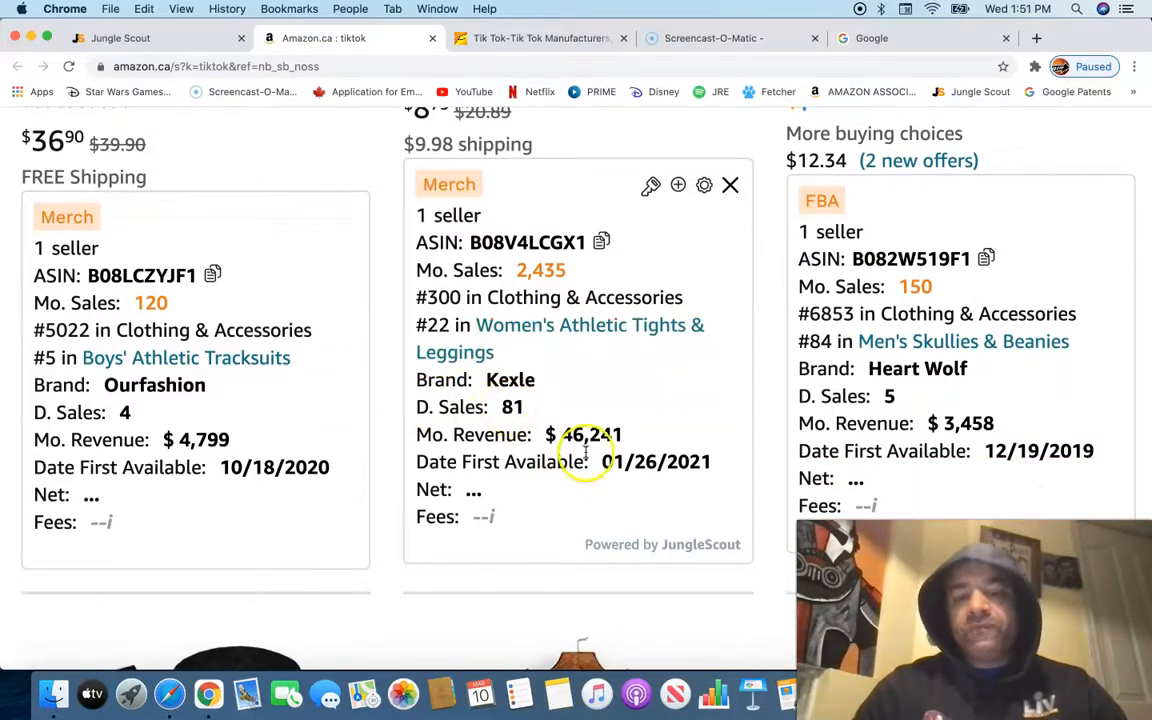
{"action": "mouse_move", "coordinate": [627, 470]}
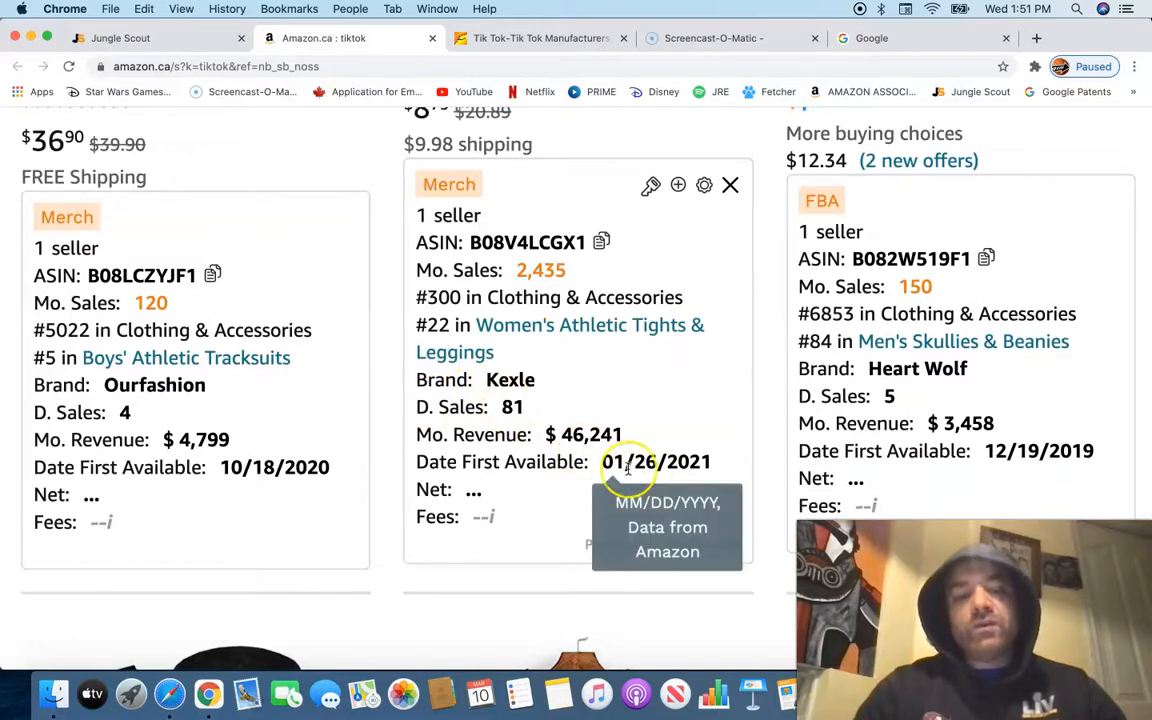
{"action": "scroll", "coordinate": [628, 469], "scroll_direction": "down", "scroll_amount": 4}
{"action": "scroll", "coordinate": [628, 469], "scroll_direction": "up", "scroll_amount": 2}
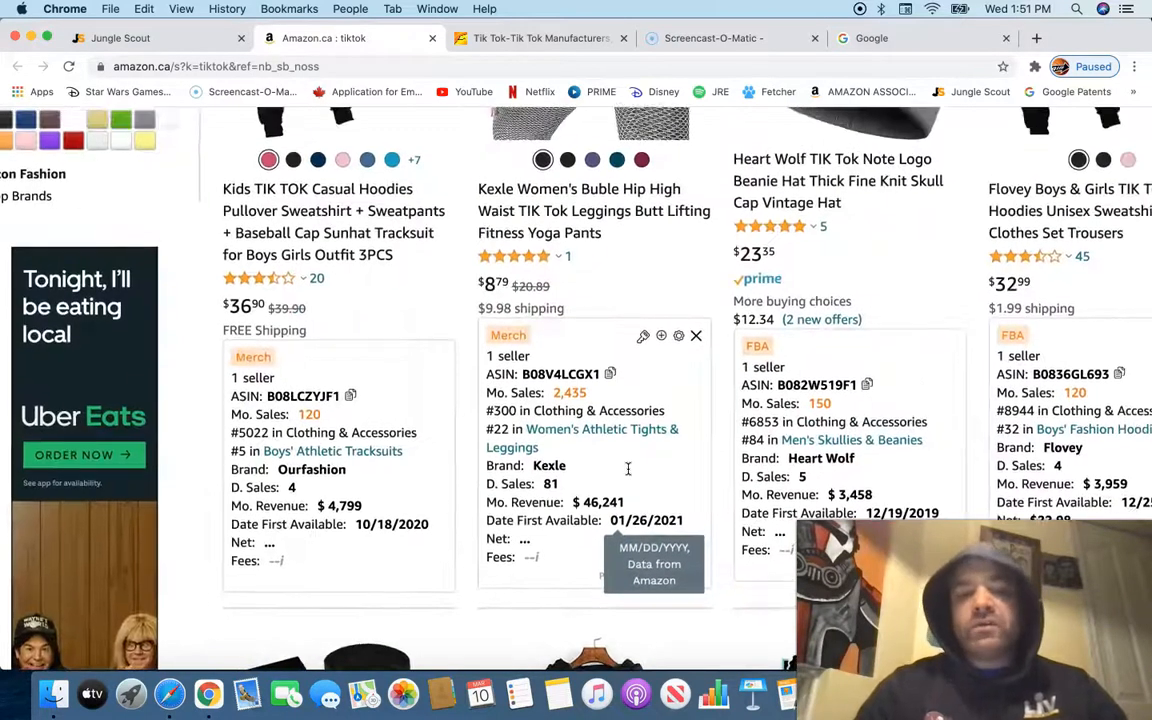
Step: Open the Kexle TIK Tok leggings product page, look over its price and description, and select the blue colour
{"action": "scroll", "coordinate": [628, 469], "scroll_direction": "up", "scroll_amount": 2}
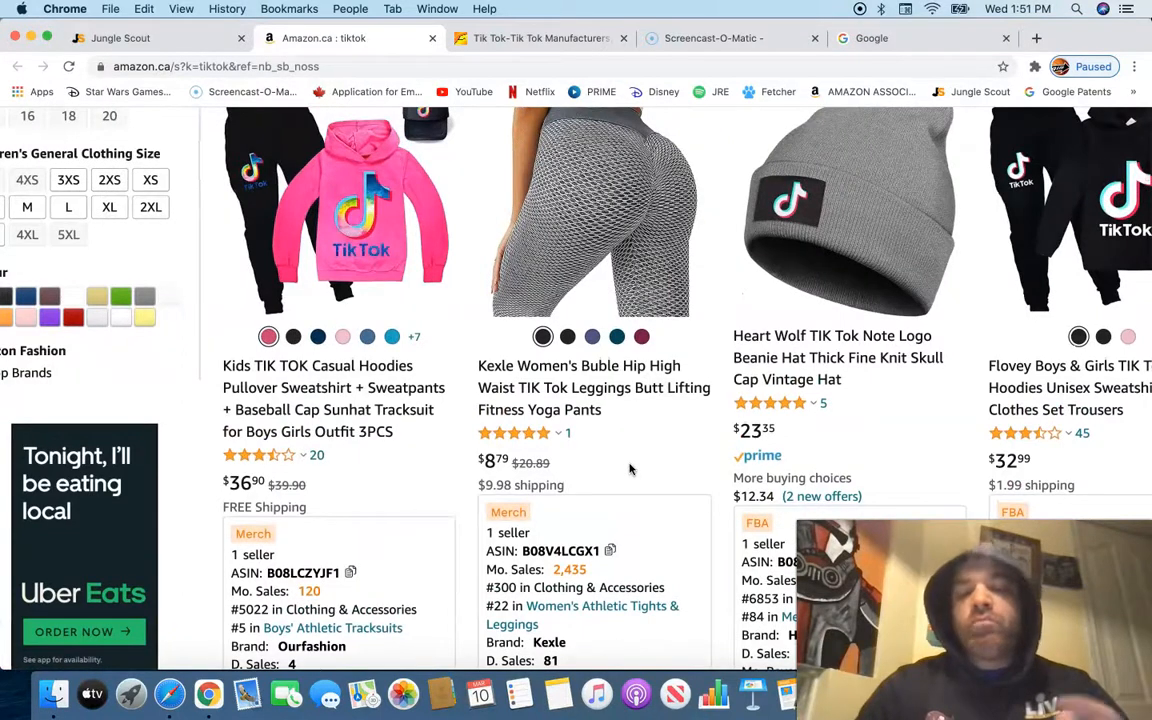
{"action": "scroll", "coordinate": [630, 469], "scroll_direction": "up", "scroll_amount": 3}
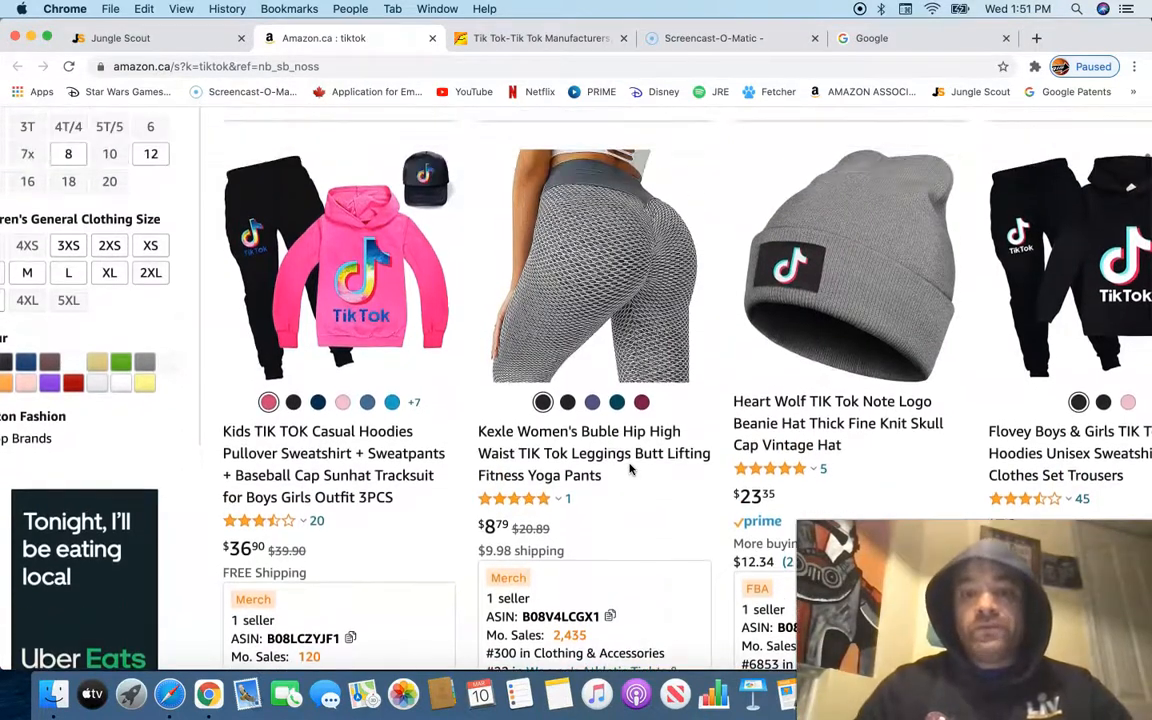
{"action": "left_click", "coordinate": [561, 472]}
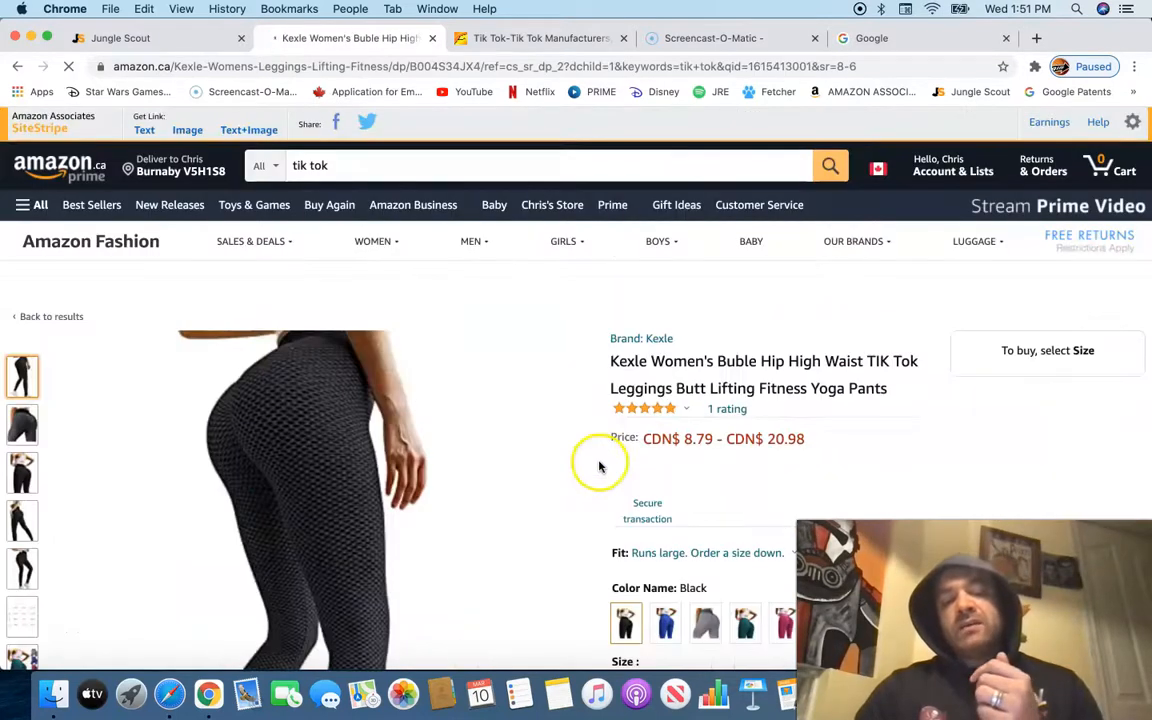
{"action": "scroll", "coordinate": [600, 462], "scroll_direction": "down", "scroll_amount": 3}
{"action": "scroll", "coordinate": [600, 462], "scroll_direction": "down", "scroll_amount": 3}
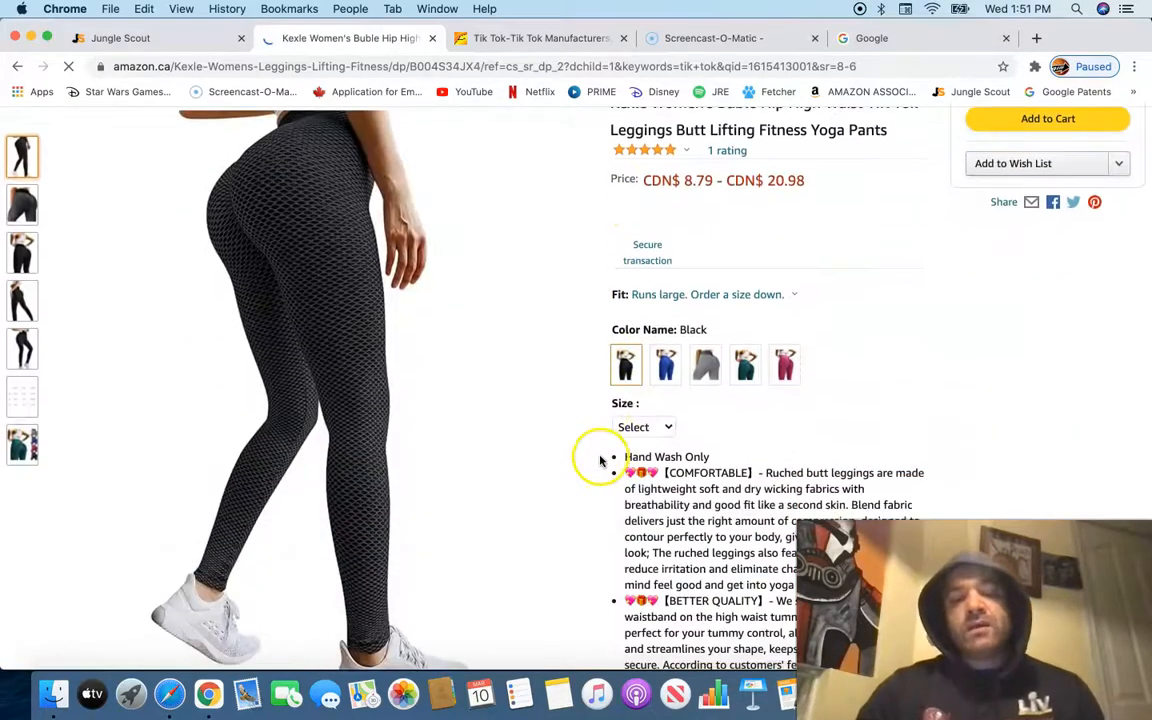
{"action": "left_click", "coordinate": [670, 368]}
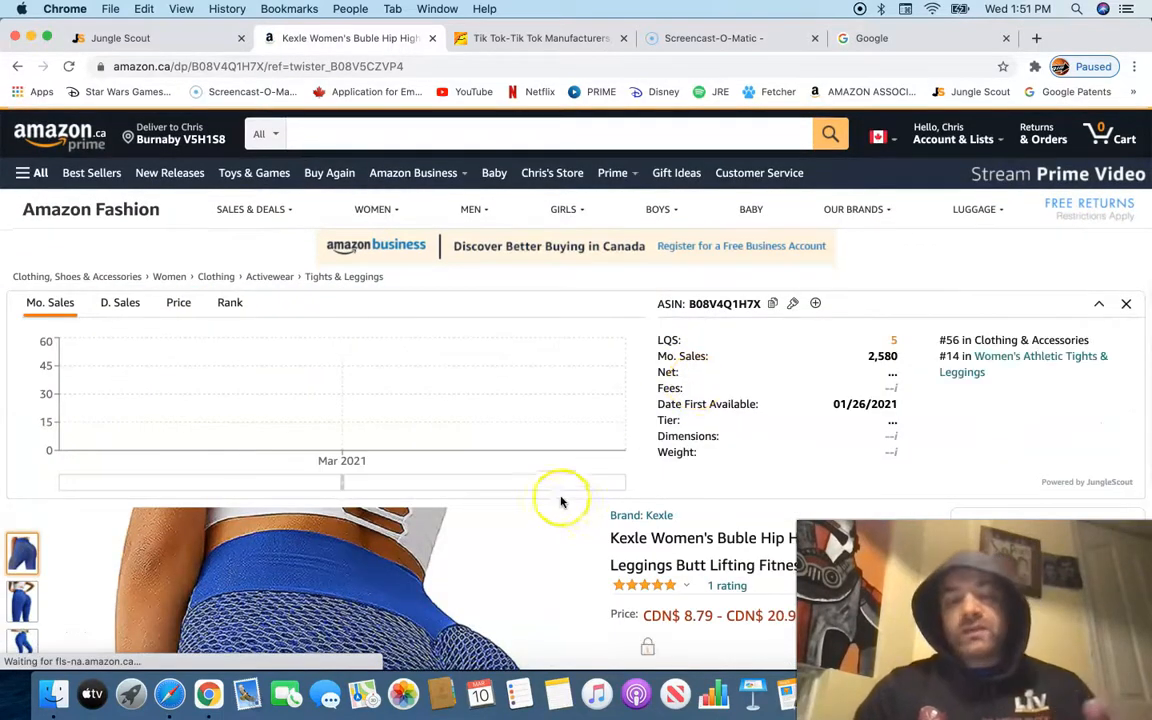
Step: Return to Jungle Scout and review the Tiktok niche's score and the sales, prices and reviews of its top products
{"action": "left_click", "coordinate": [203, 40]}
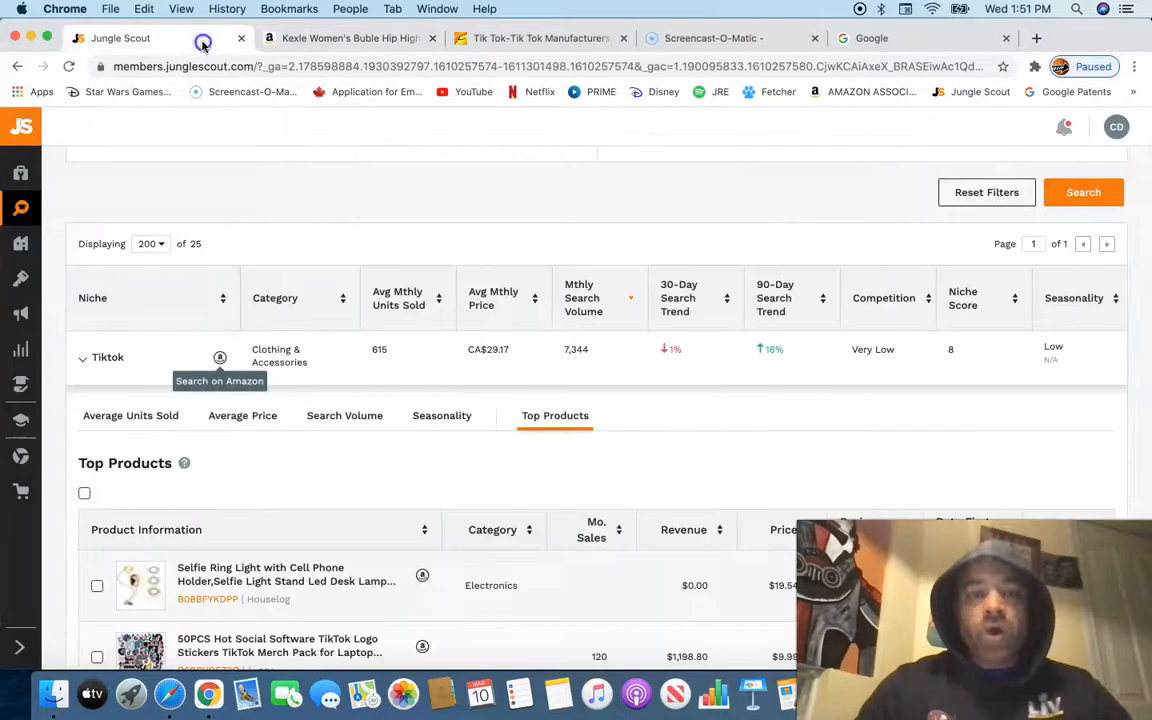
{"action": "scroll", "coordinate": [635, 352], "scroll_direction": "down", "scroll_amount": 2}
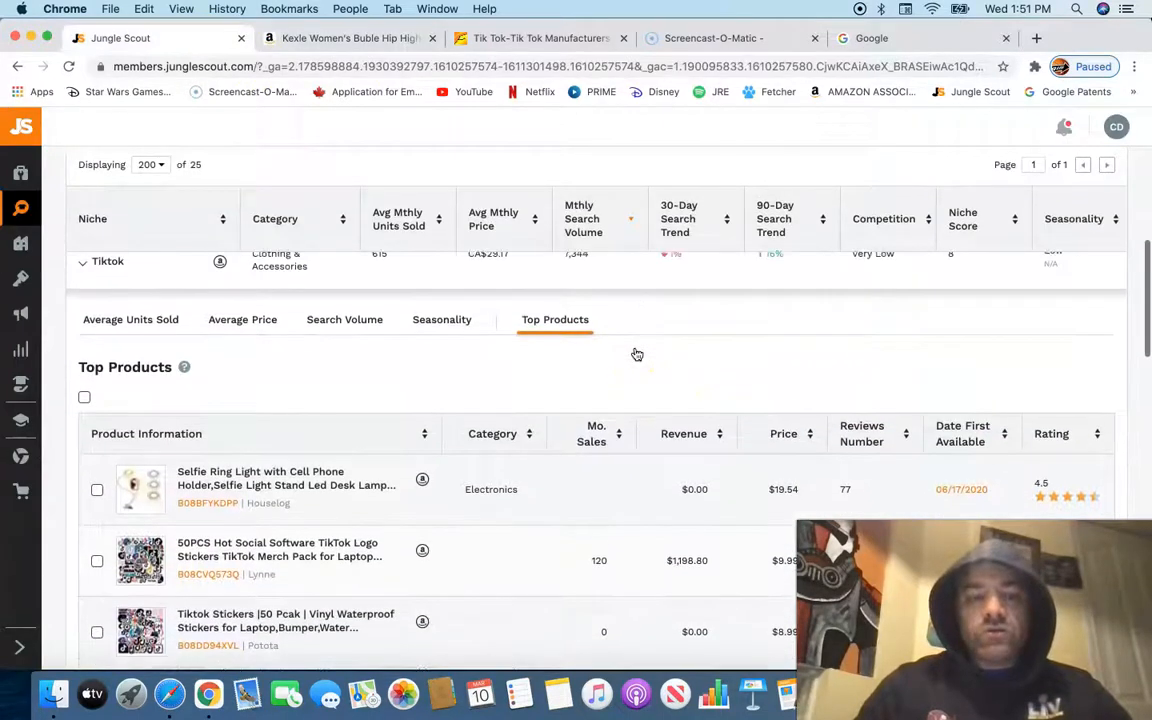
{"action": "scroll", "coordinate": [636, 354], "scroll_direction": "up", "scroll_amount": 2}
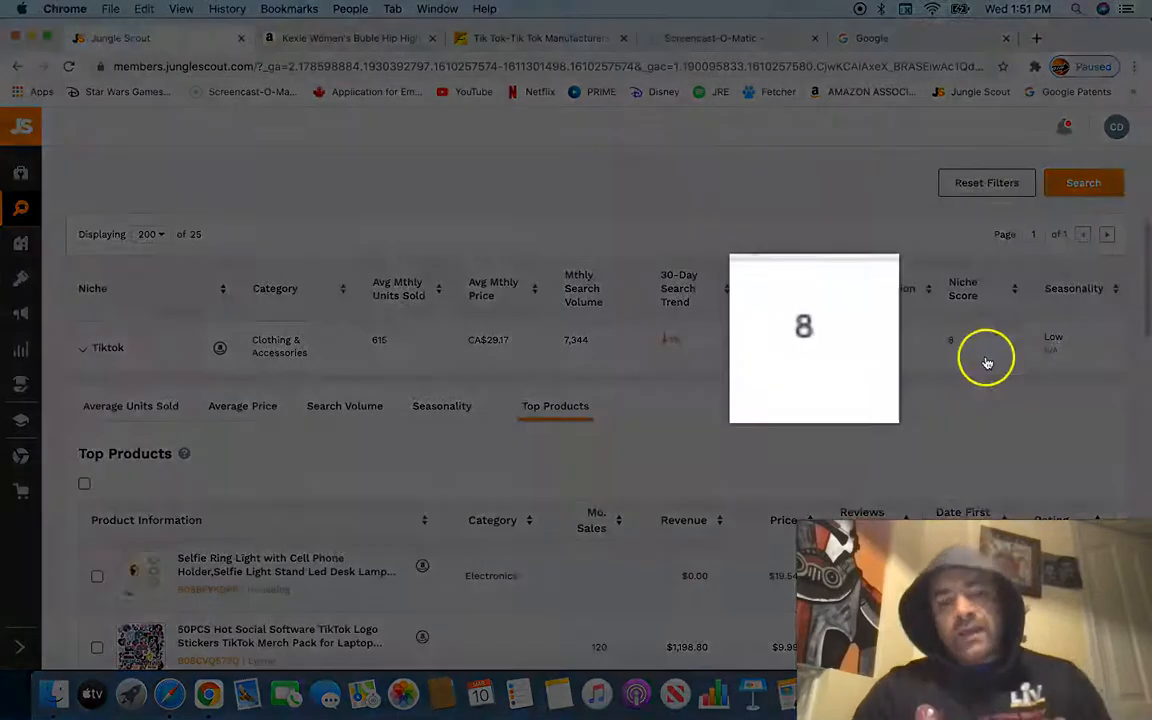
{"action": "scroll", "coordinate": [805, 343], "scroll_direction": "down", "scroll_amount": 3}
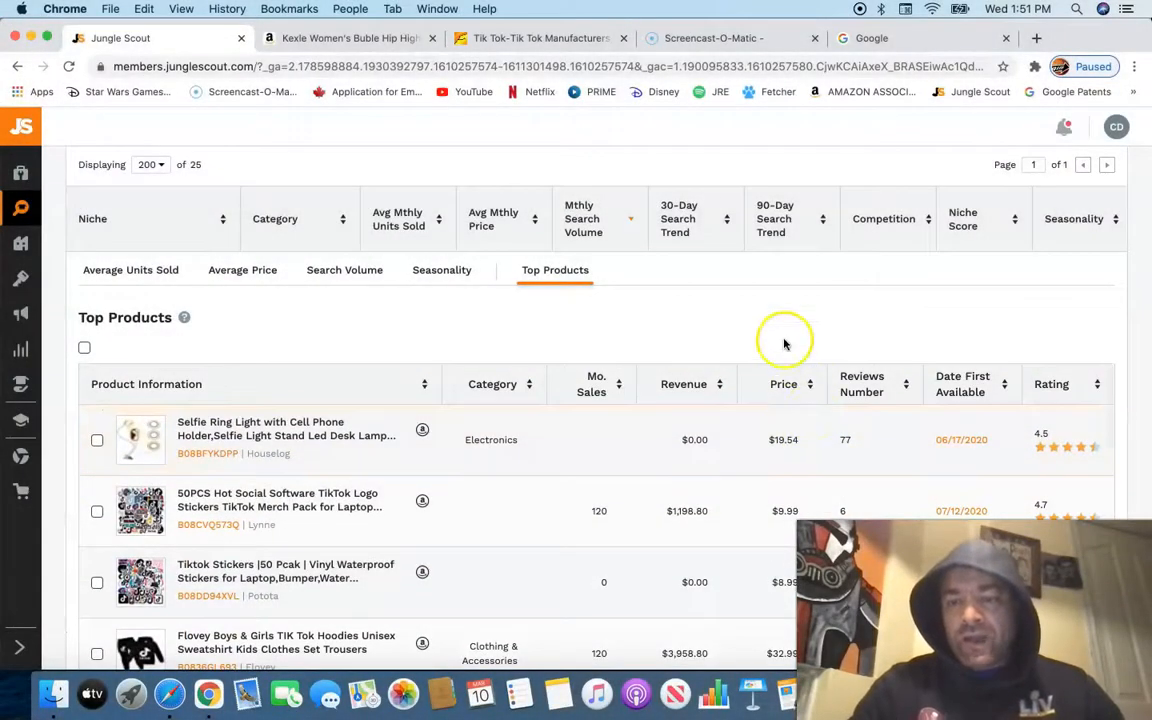
{"action": "scroll", "coordinate": [789, 303], "scroll_direction": "down", "scroll_amount": 2}
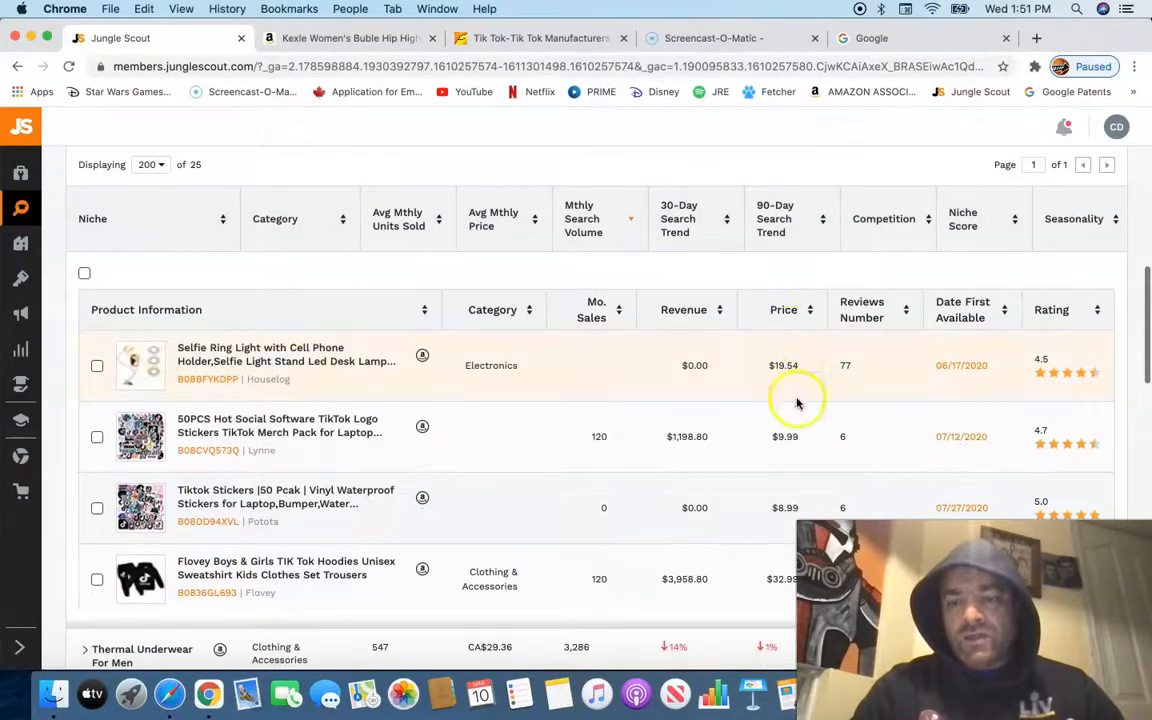
{"action": "scroll", "coordinate": [797, 428], "scroll_direction": "down", "scroll_amount": 2}
{"action": "scroll", "coordinate": [798, 432], "scroll_direction": "down", "scroll_amount": 5}
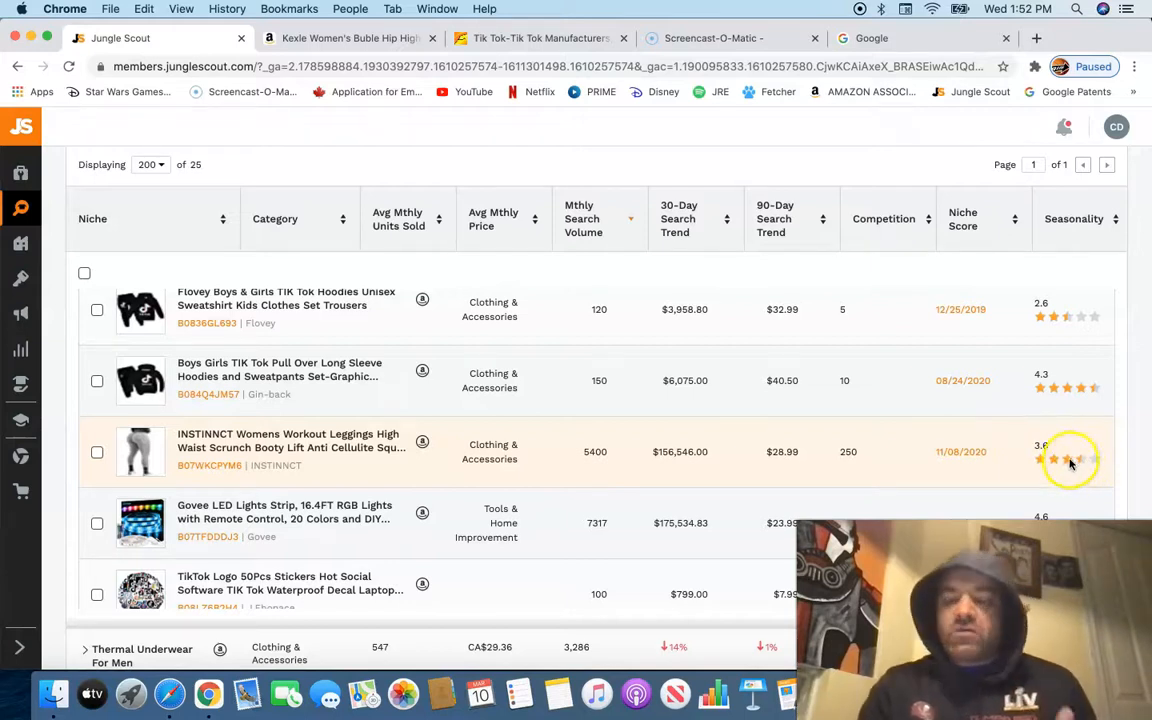
Step: Compare the INSTINNCT workout leggings' monthly sales, revenue and price with the neighbouring top products in the Tiktok niche
{"action": "scroll", "coordinate": [984, 463], "scroll_direction": "down", "scroll_amount": 1}
{"action": "scroll", "coordinate": [984, 463], "scroll_direction": "down", "scroll_amount": 1}
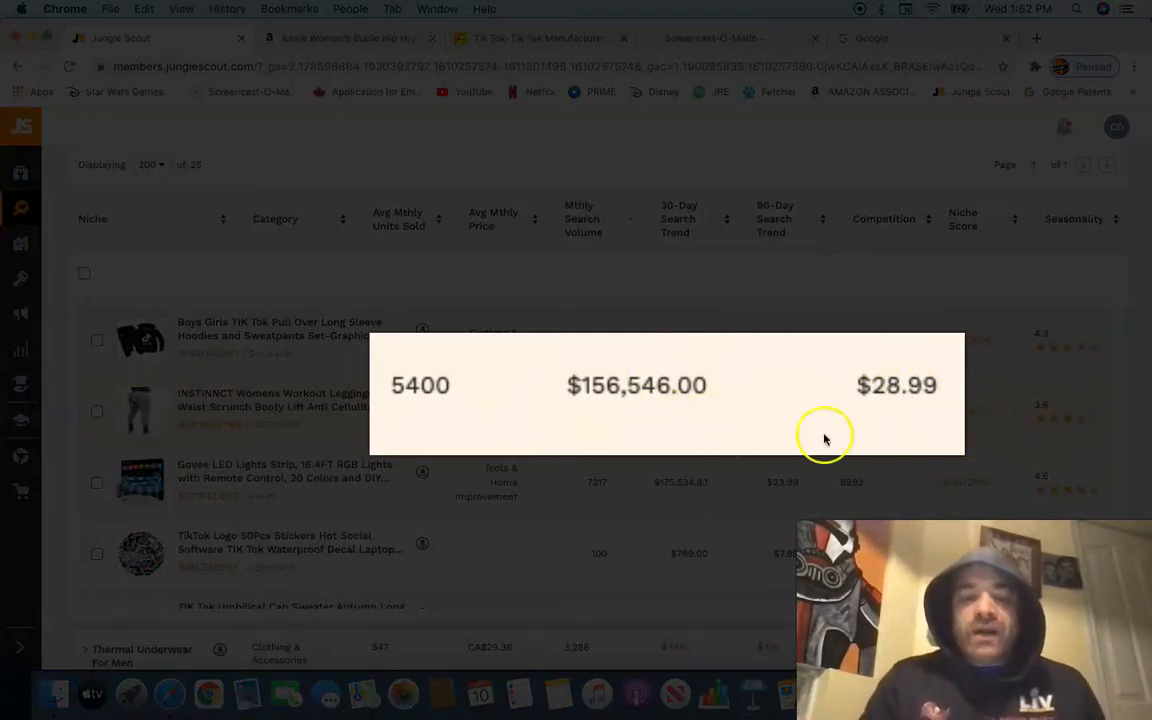
{"action": "scroll", "coordinate": [446, 418], "scroll_direction": "up", "scroll_amount": 1}
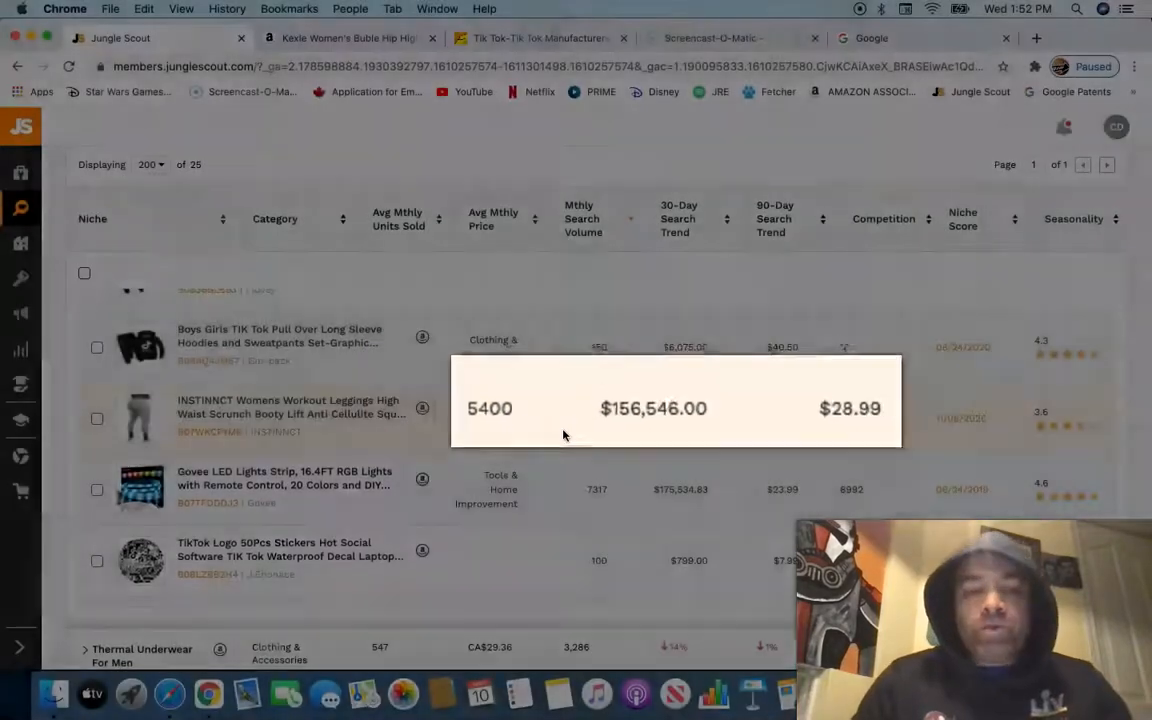
{"action": "scroll", "coordinate": [563, 435], "scroll_direction": "down", "scroll_amount": 2}
{"action": "scroll", "coordinate": [563, 435], "scroll_direction": "down", "scroll_amount": 2}
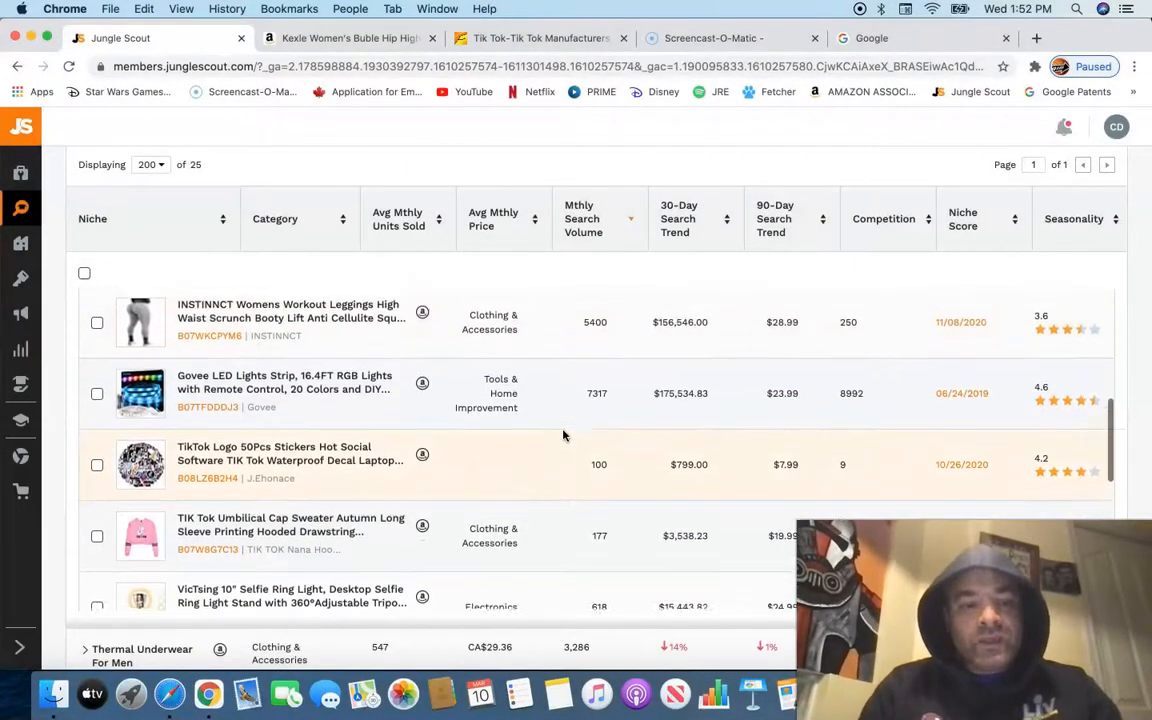
{"action": "scroll", "coordinate": [563, 435], "scroll_direction": "up", "scroll_amount": 5}
{"action": "scroll", "coordinate": [563, 435], "scroll_direction": "up", "scroll_amount": 1}
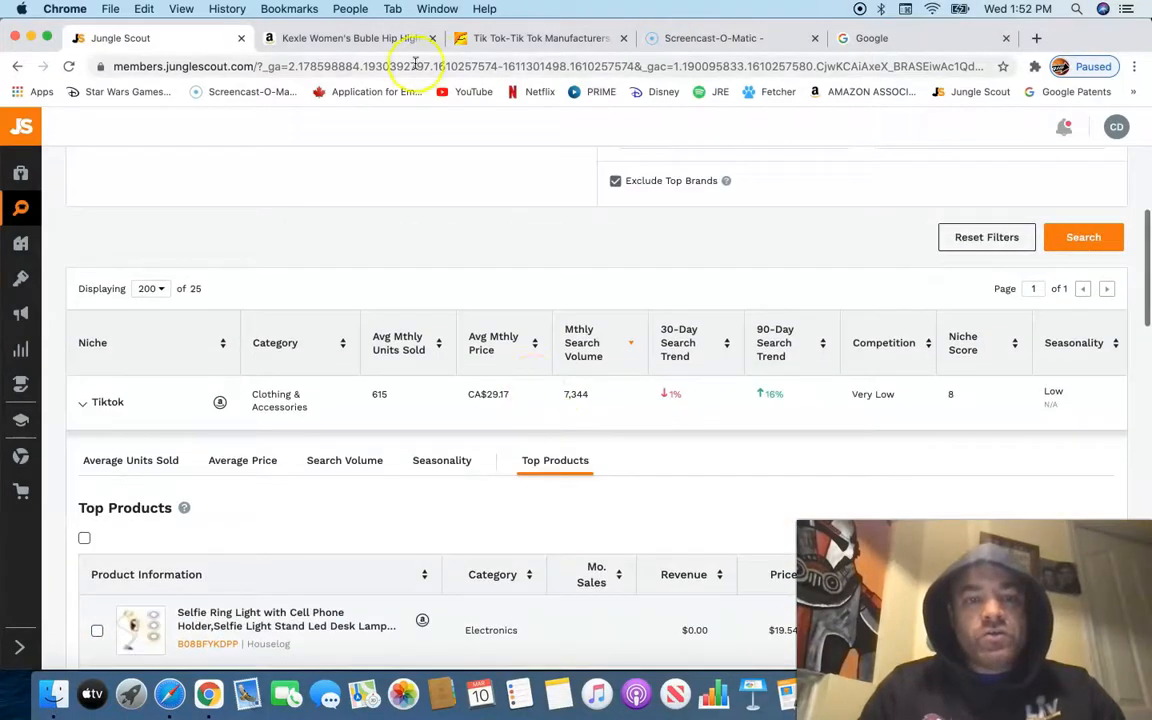
Step: Return to the tiktok search results on Amazon.ca and compare the Gin-back and ASZX hoodies, TikTok stickers and VicTsing tripod ring light
{"action": "left_click", "coordinate": [360, 38]}
{"action": "left_click", "coordinate": [24, 68]}
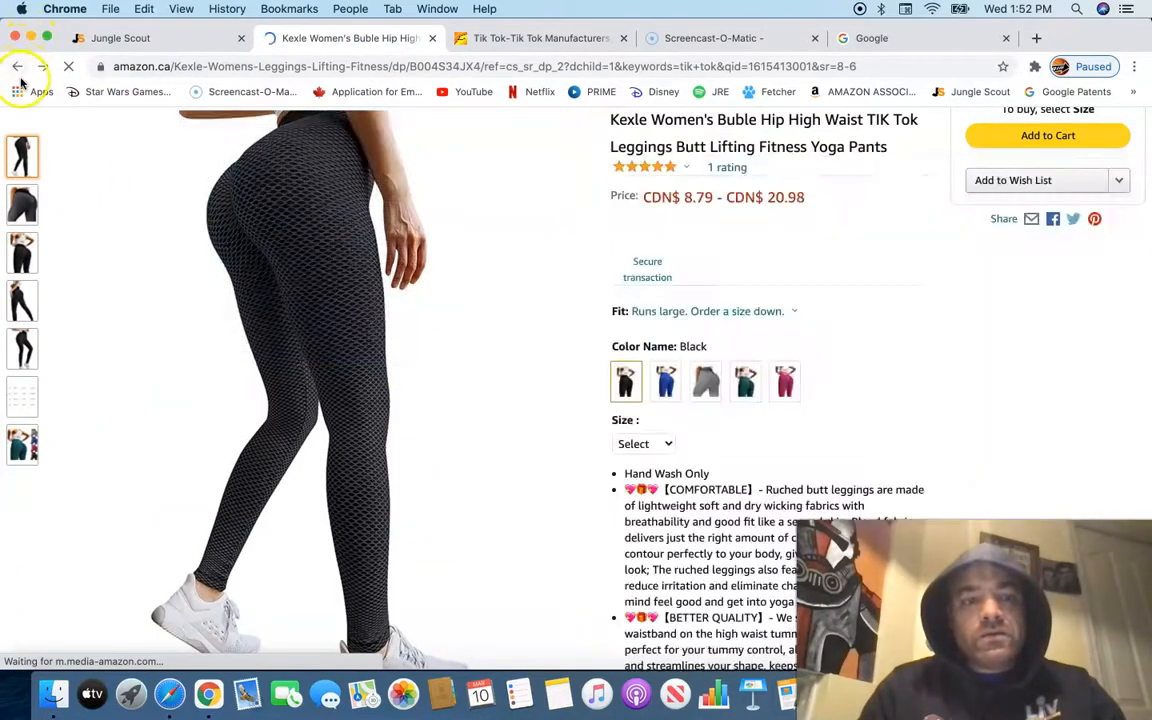
{"action": "left_click", "coordinate": [18, 66]}
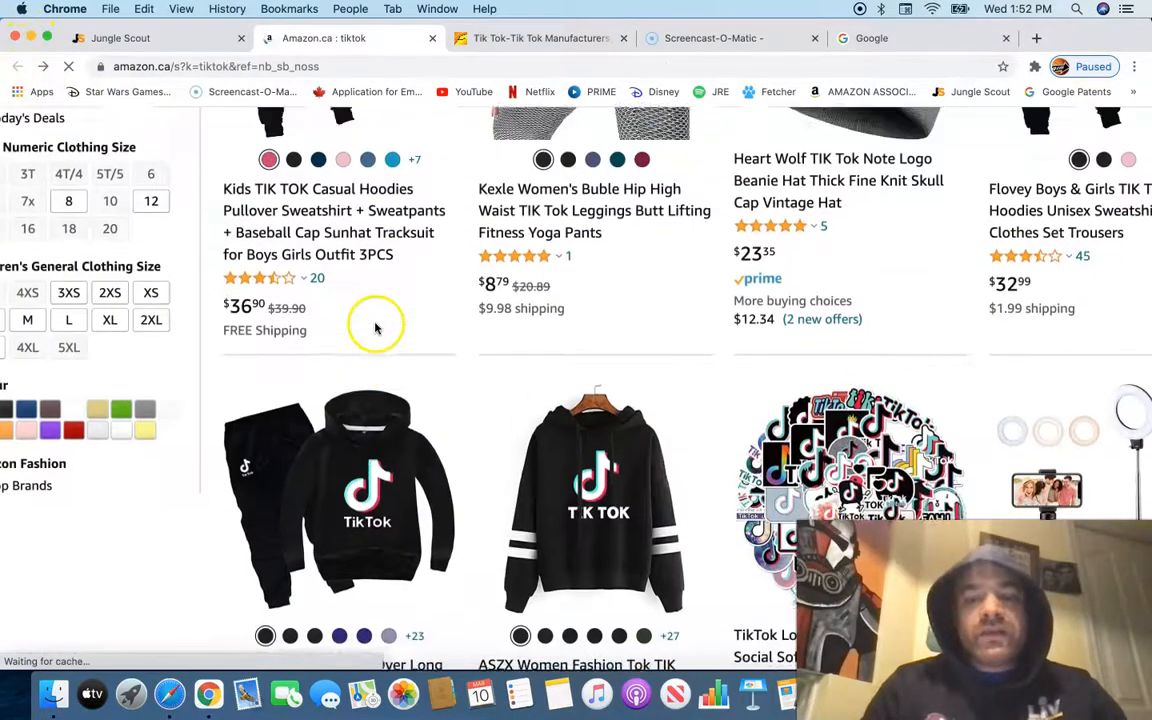
{"action": "scroll", "coordinate": [603, 438], "scroll_direction": "down", "scroll_amount": 5}
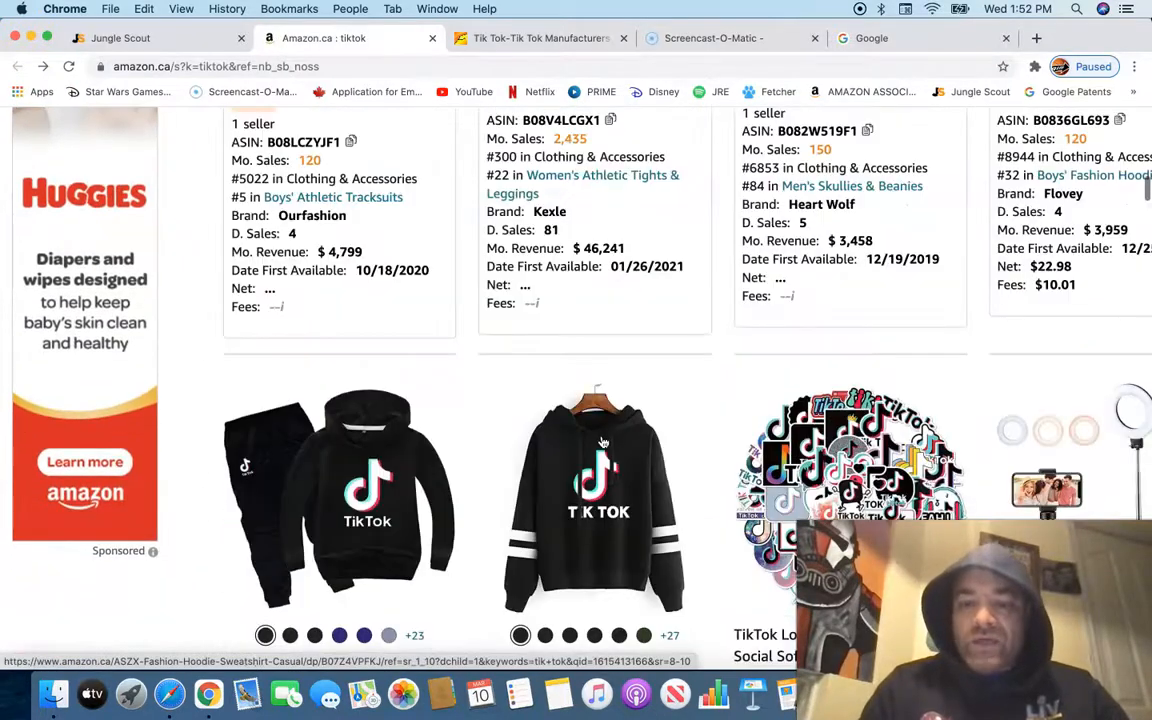
{"action": "scroll", "coordinate": [603, 440], "scroll_direction": "down", "scroll_amount": 3}
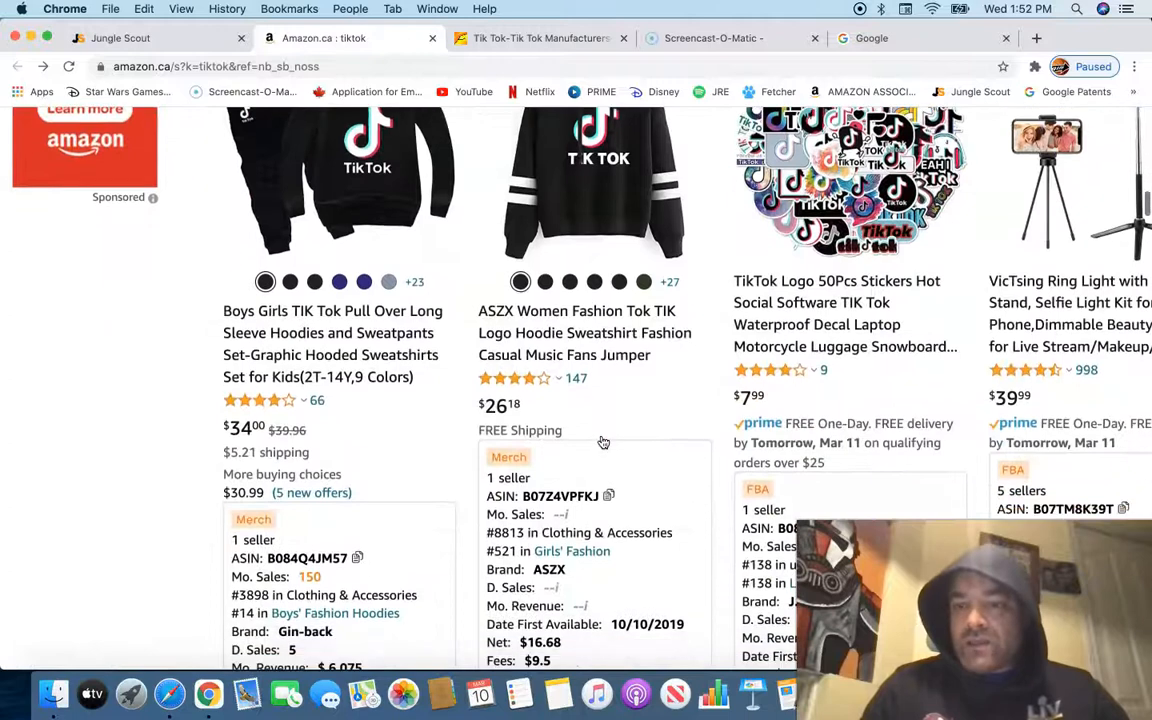
{"action": "scroll", "coordinate": [878, 397], "scroll_direction": "right", "scroll_amount": 2}
{"action": "scroll", "coordinate": [878, 397], "scroll_direction": "right", "scroll_amount": 1}
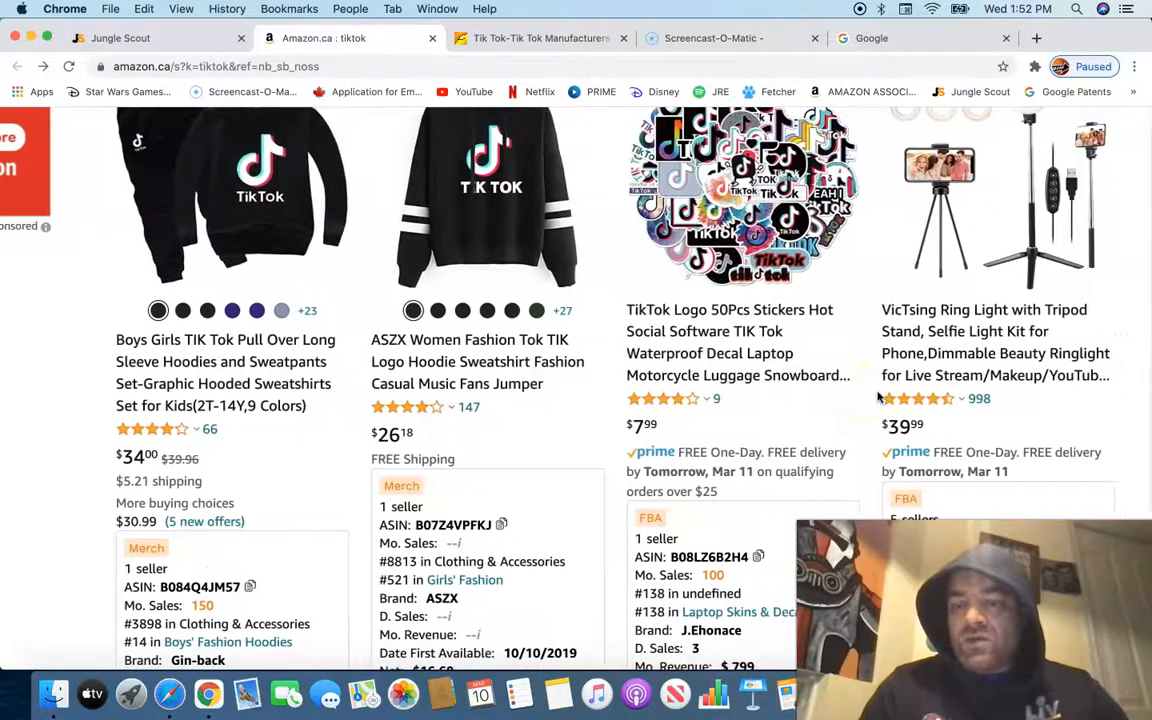
{"action": "scroll", "coordinate": [878, 397], "scroll_direction": "up", "scroll_amount": 2}
{"action": "scroll", "coordinate": [878, 397], "scroll_direction": "down", "scroll_amount": 8}
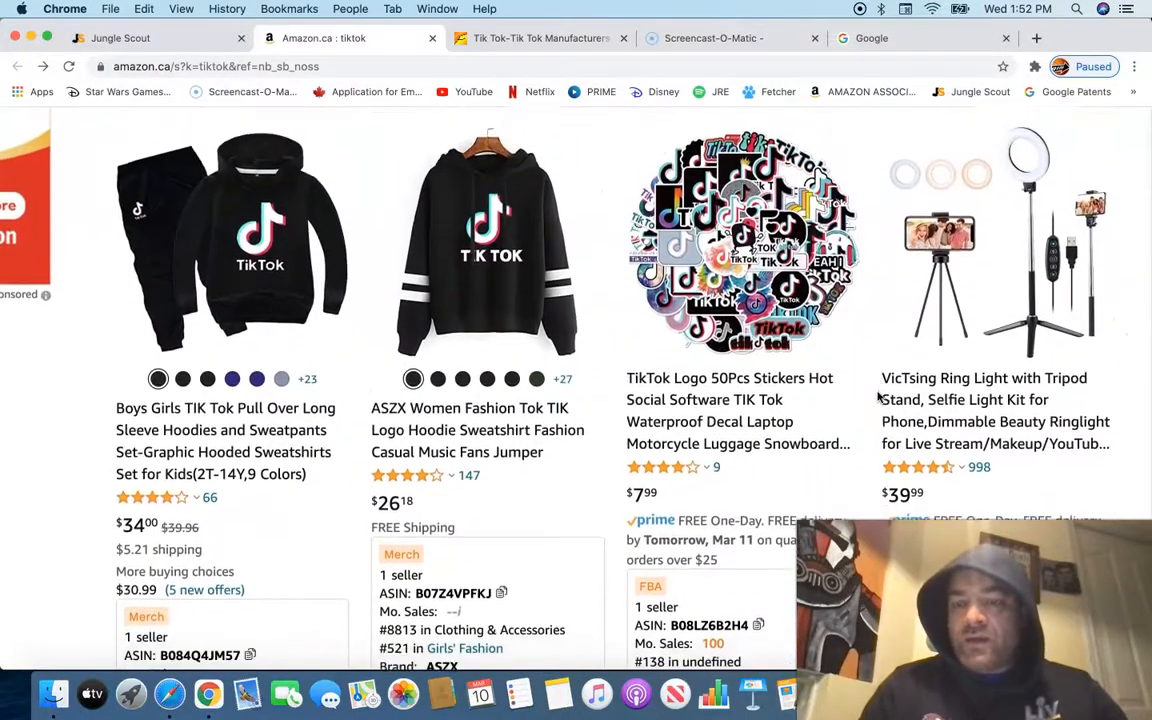
{"action": "scroll", "coordinate": [878, 397], "scroll_direction": "up", "scroll_amount": 7}
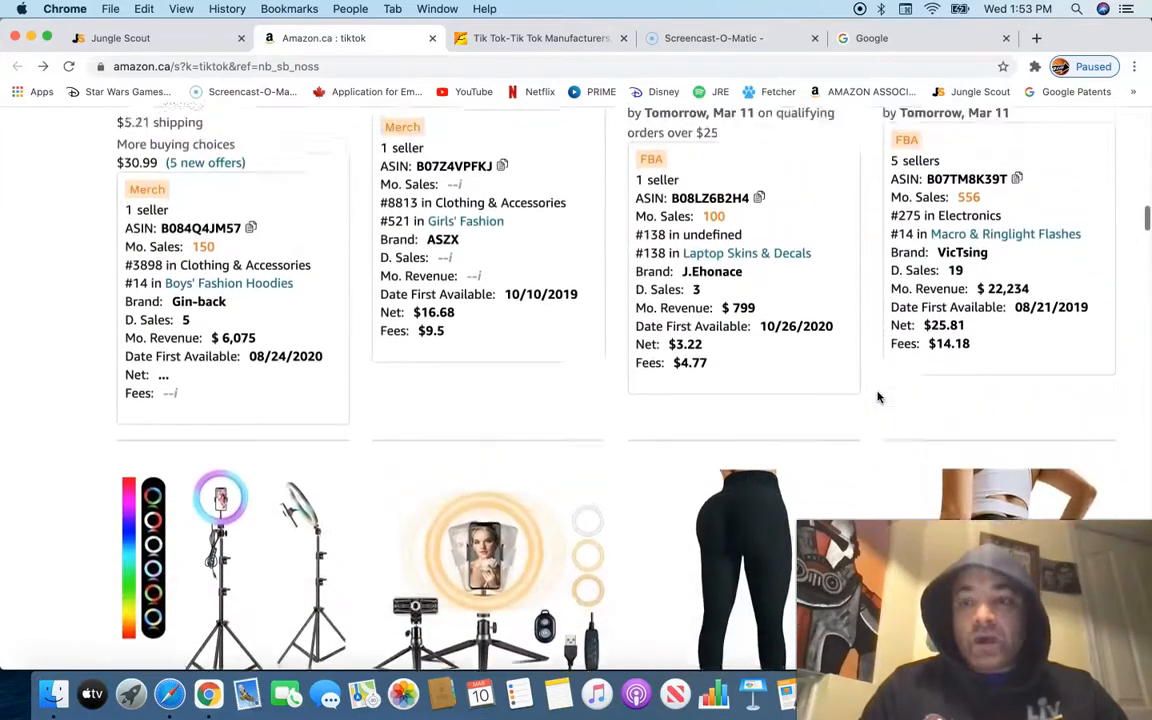
Step: Check the VicTsing tripod ring light's star rating breakdown, seller count, monthly sales, revenue and fees
{"action": "scroll", "coordinate": [878, 397], "scroll_direction": "up", "scroll_amount": 2}
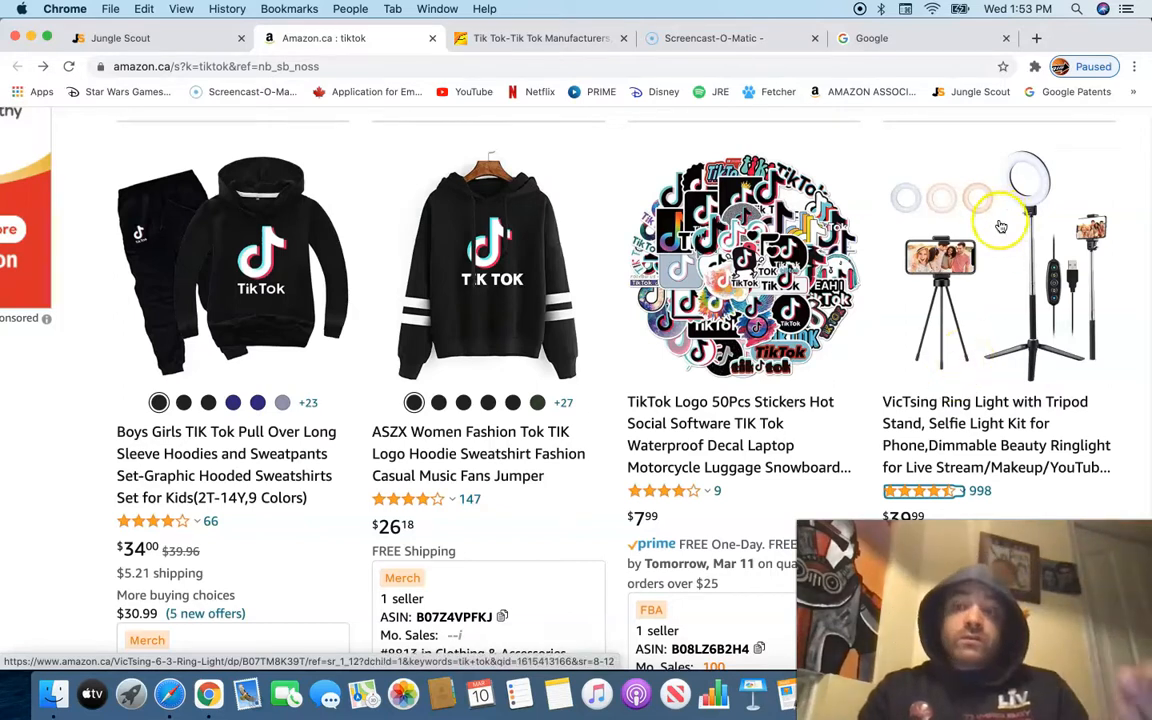
{"action": "scroll", "coordinate": [955, 311], "scroll_direction": "down", "scroll_amount": 3}
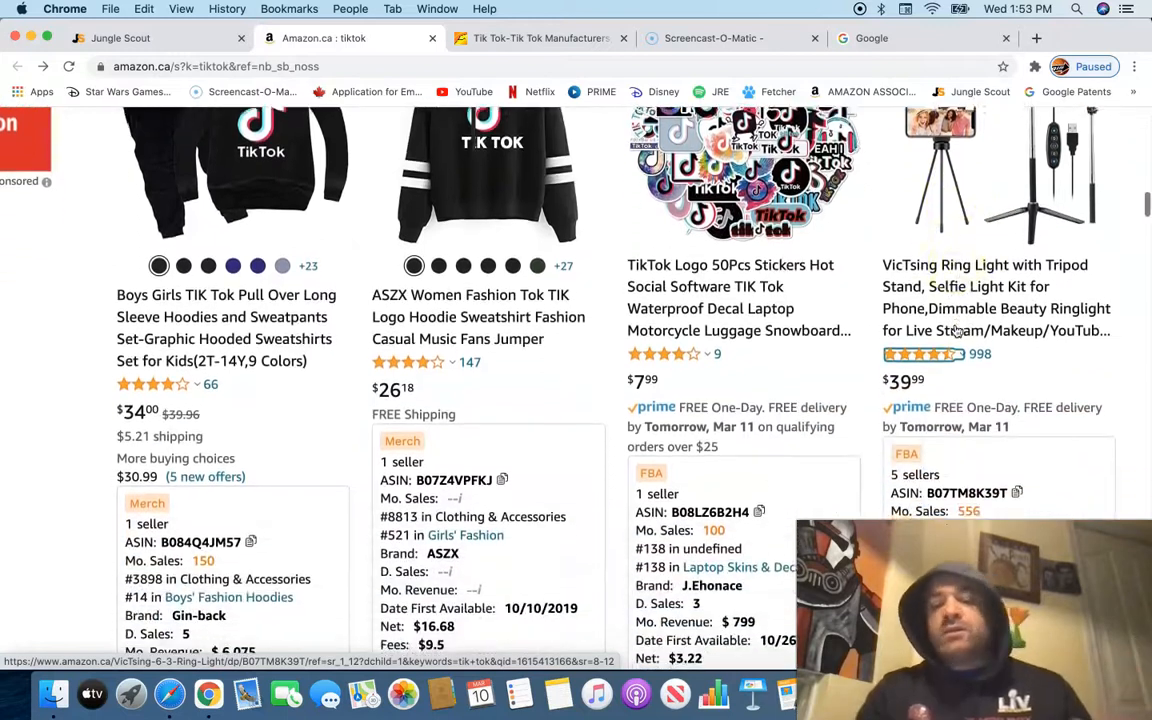
{"action": "mouse_move", "coordinate": [957, 330]}
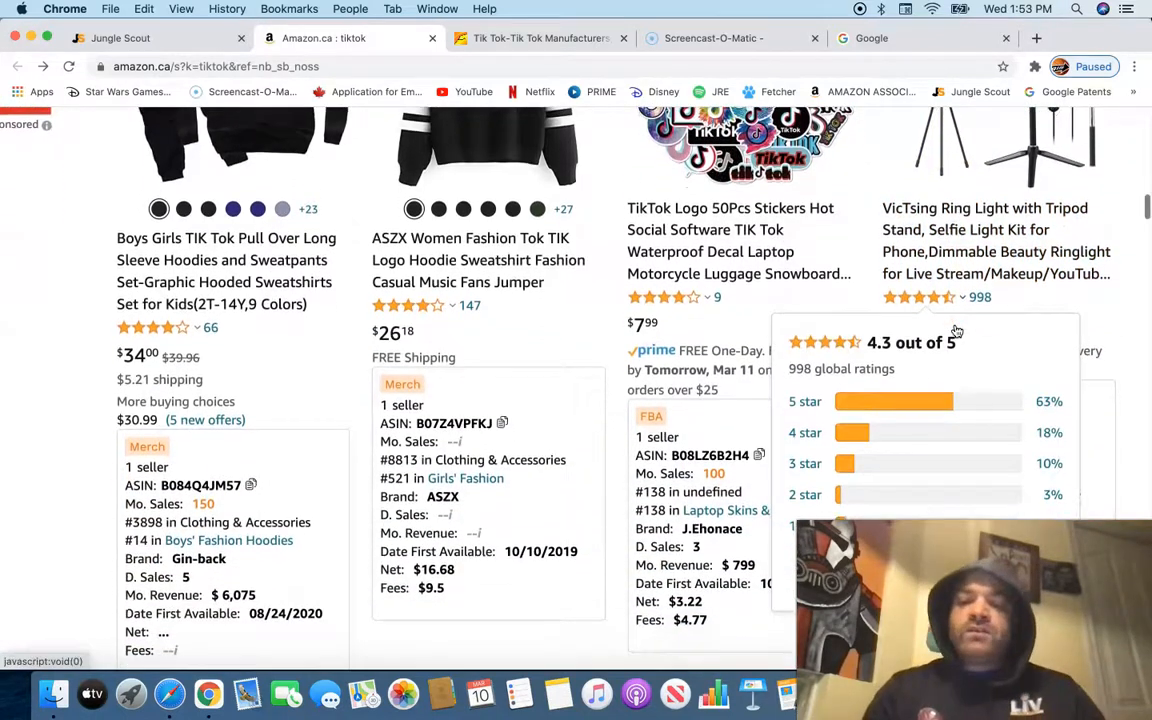
{"action": "scroll", "coordinate": [957, 330], "scroll_direction": "down", "scroll_amount": 1}
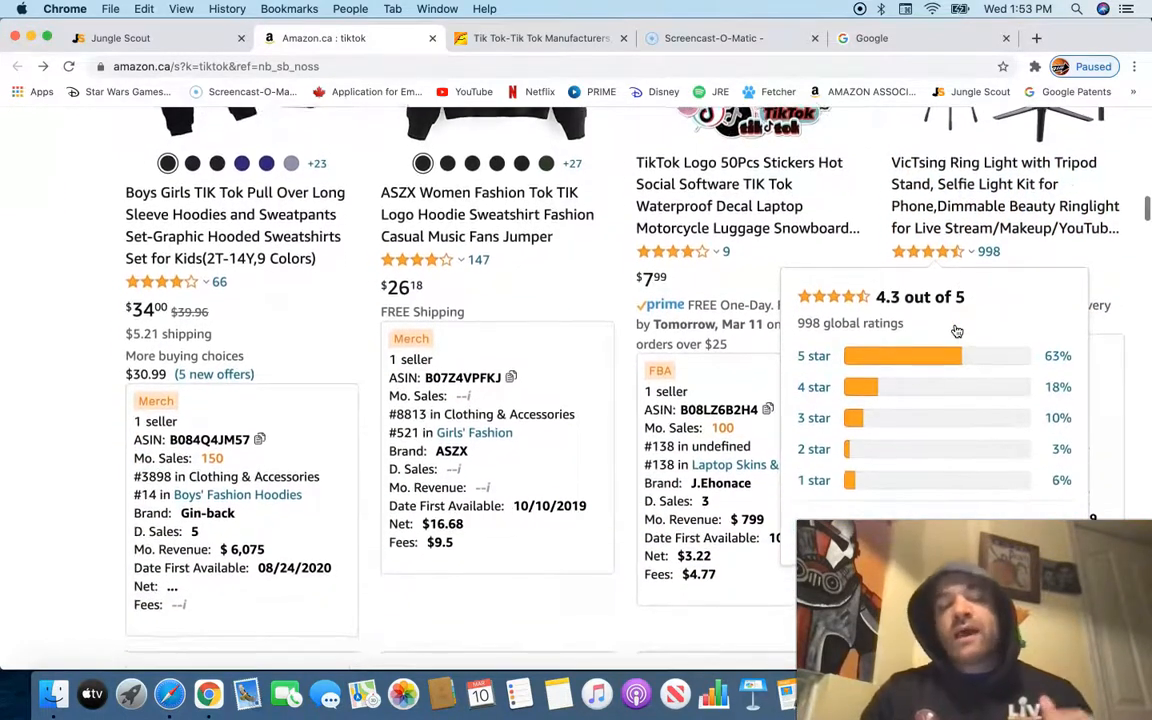
{"action": "scroll", "coordinate": [957, 330], "scroll_direction": "up", "scroll_amount": 4}
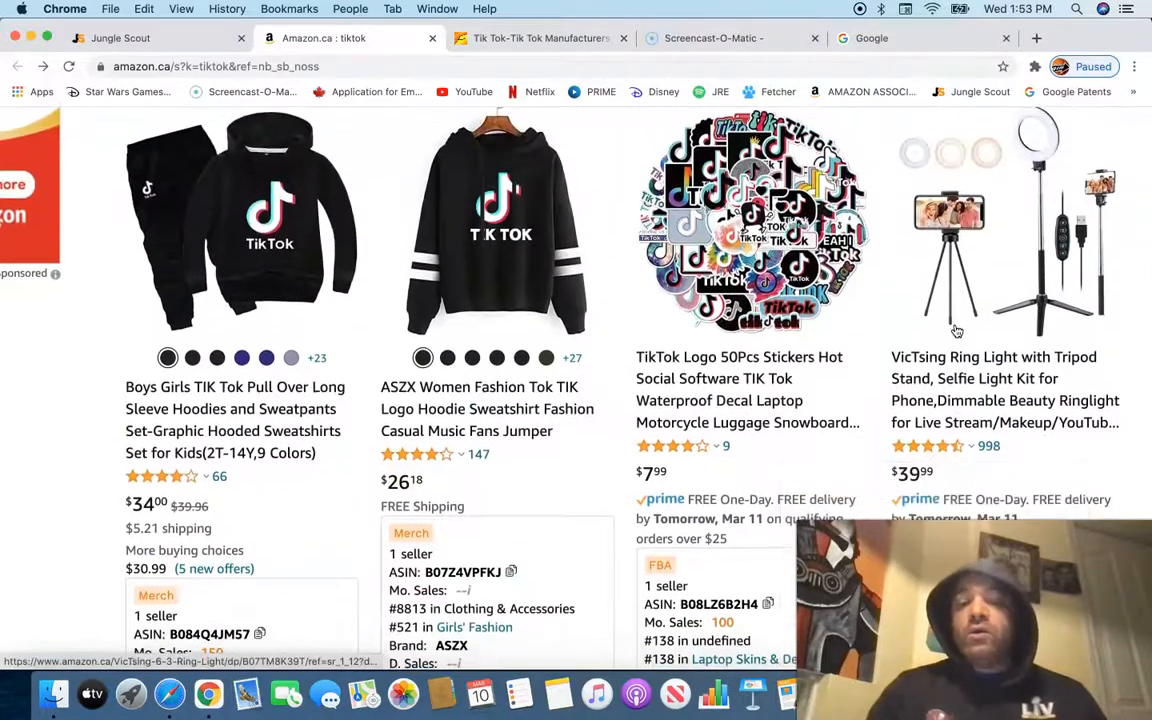
{"action": "scroll", "coordinate": [957, 330], "scroll_direction": "down", "scroll_amount": 5}
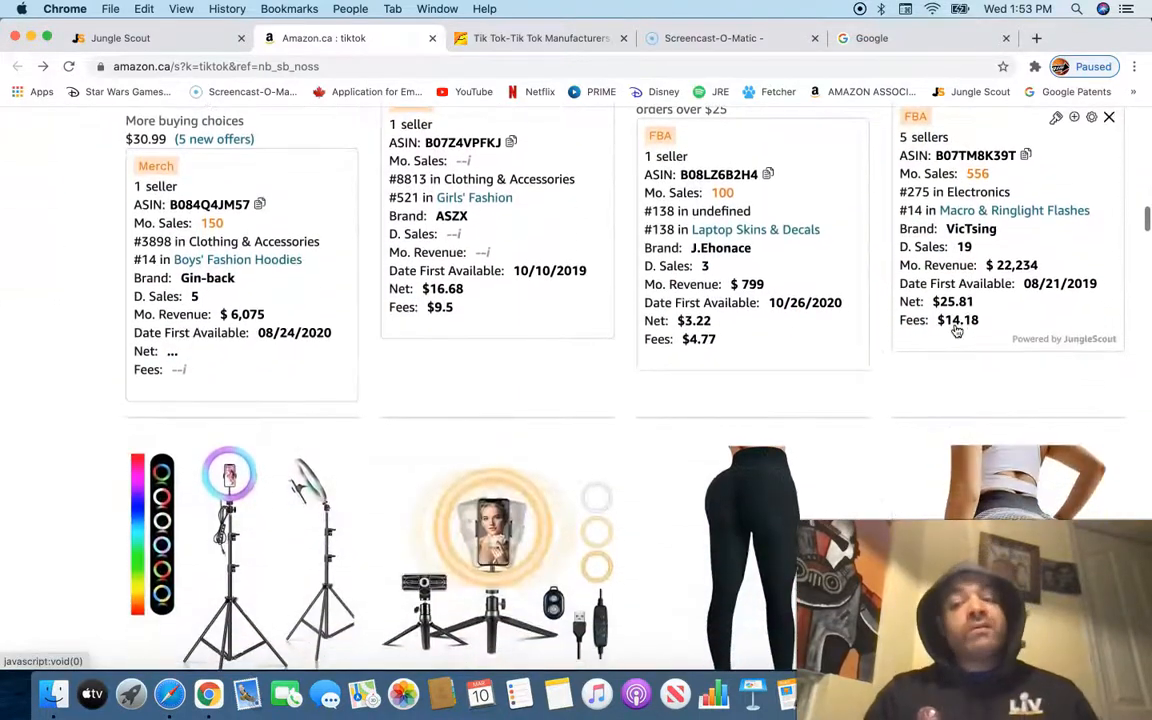
Step: Compare the LOMTAP and VicTsing 10" ring lights with the Kexle and Sexy Shark leggings, then look over the INSTINNCT leggings row
{"action": "scroll", "coordinate": [957, 330], "scroll_direction": "down", "scroll_amount": 2}
{"action": "left_click", "coordinate": [399, 568]}
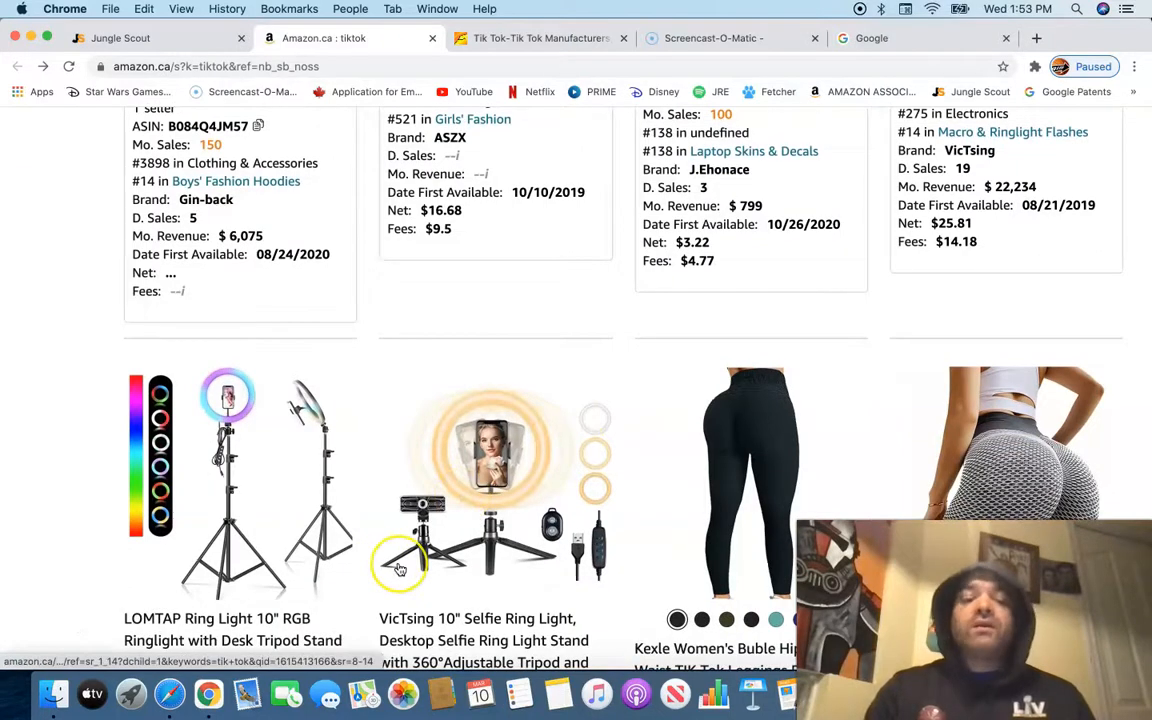
{"action": "scroll", "coordinate": [399, 568], "scroll_direction": "down", "scroll_amount": 4}
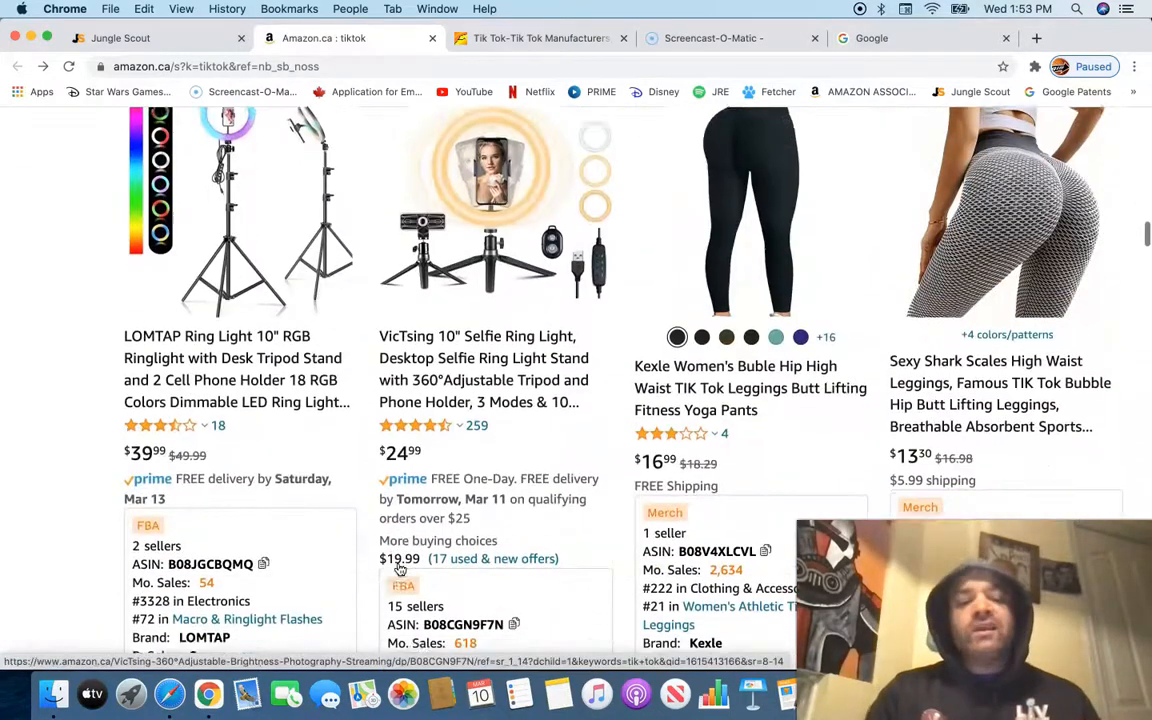
{"action": "scroll", "coordinate": [399, 568], "scroll_direction": "down", "scroll_amount": 1}
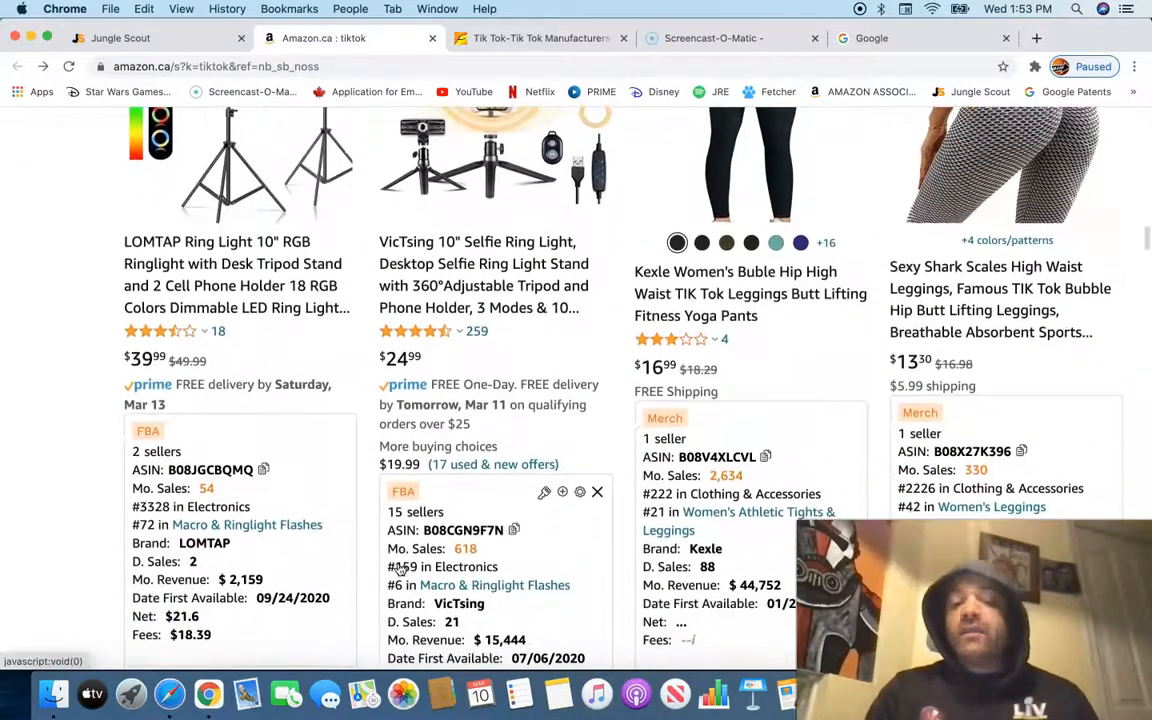
{"action": "scroll", "coordinate": [399, 568], "scroll_direction": "up", "scroll_amount": 1}
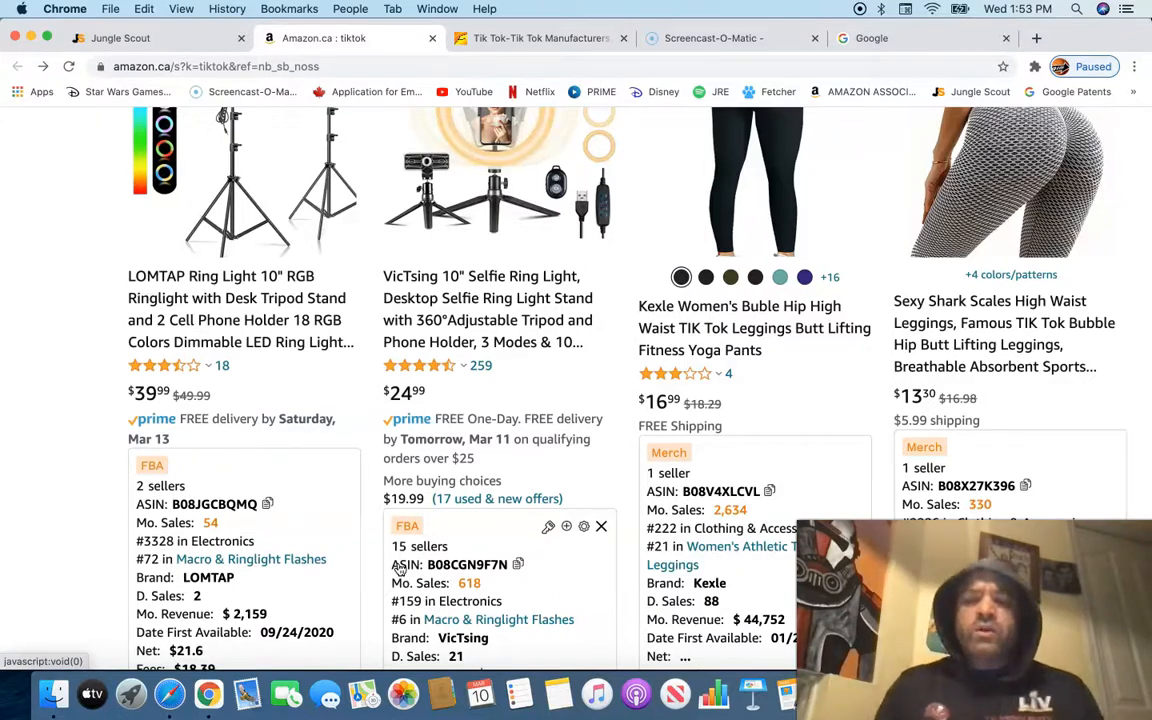
{"action": "scroll", "coordinate": [399, 568], "scroll_direction": "down", "scroll_amount": 5}
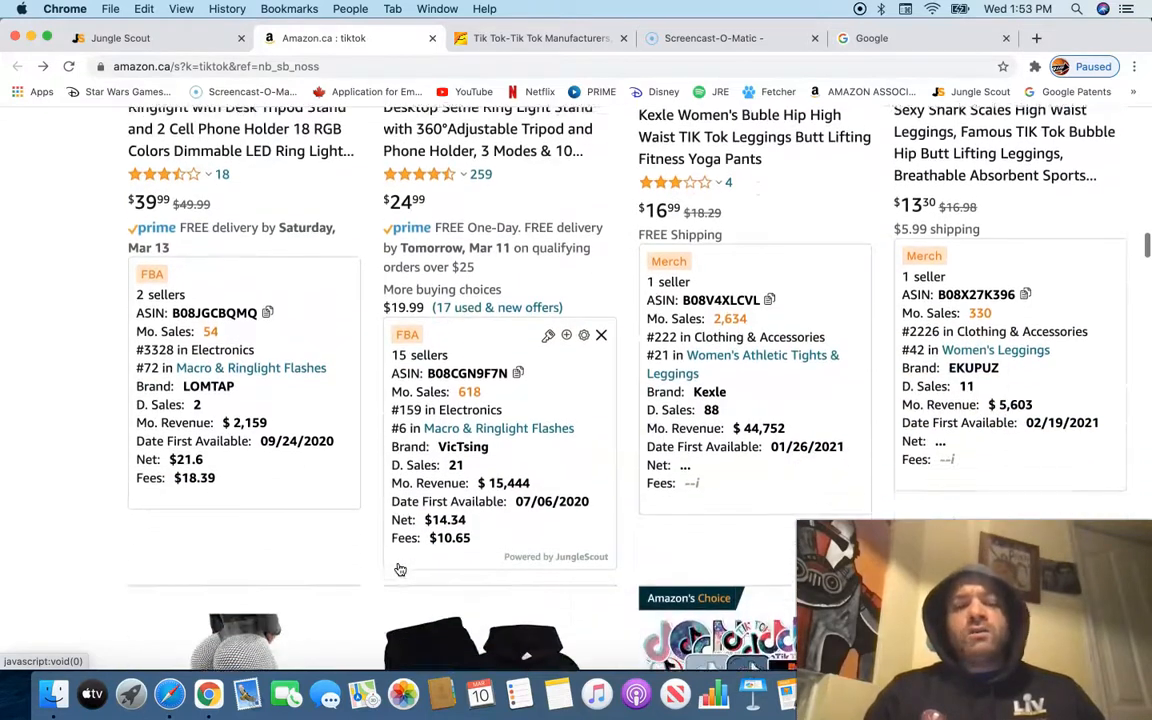
{"action": "scroll", "coordinate": [399, 568], "scroll_direction": "down", "scroll_amount": 4}
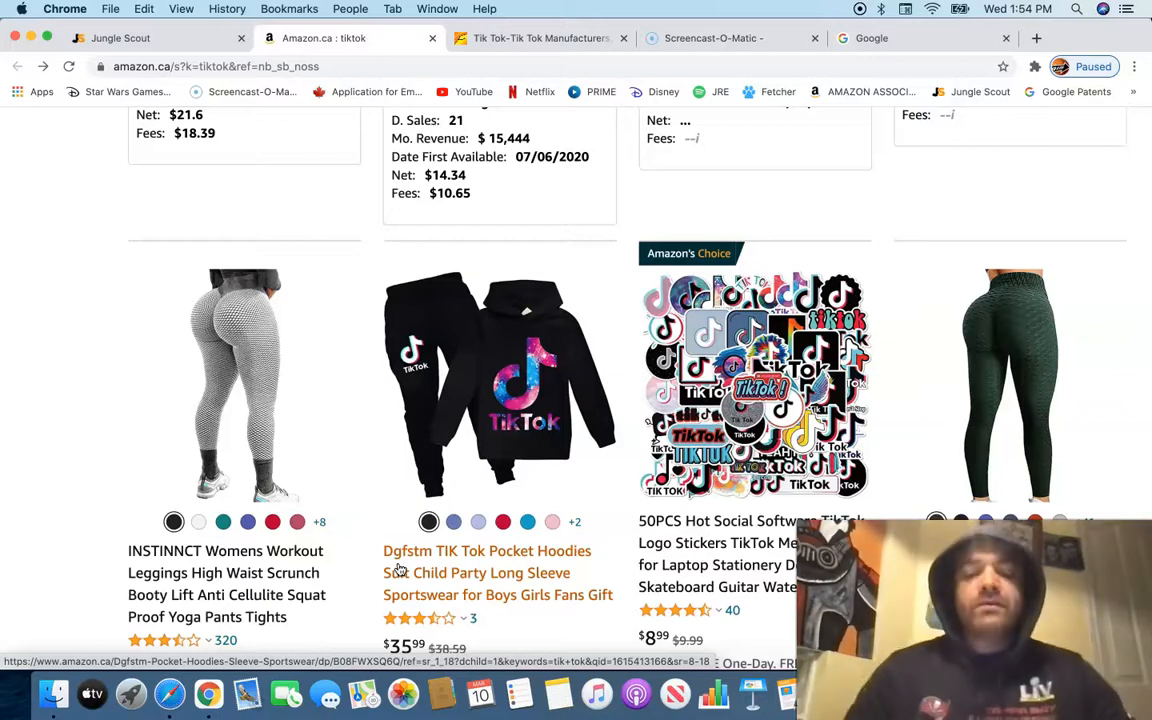
{"action": "scroll", "coordinate": [398, 569], "scroll_direction": "down", "scroll_amount": 2}
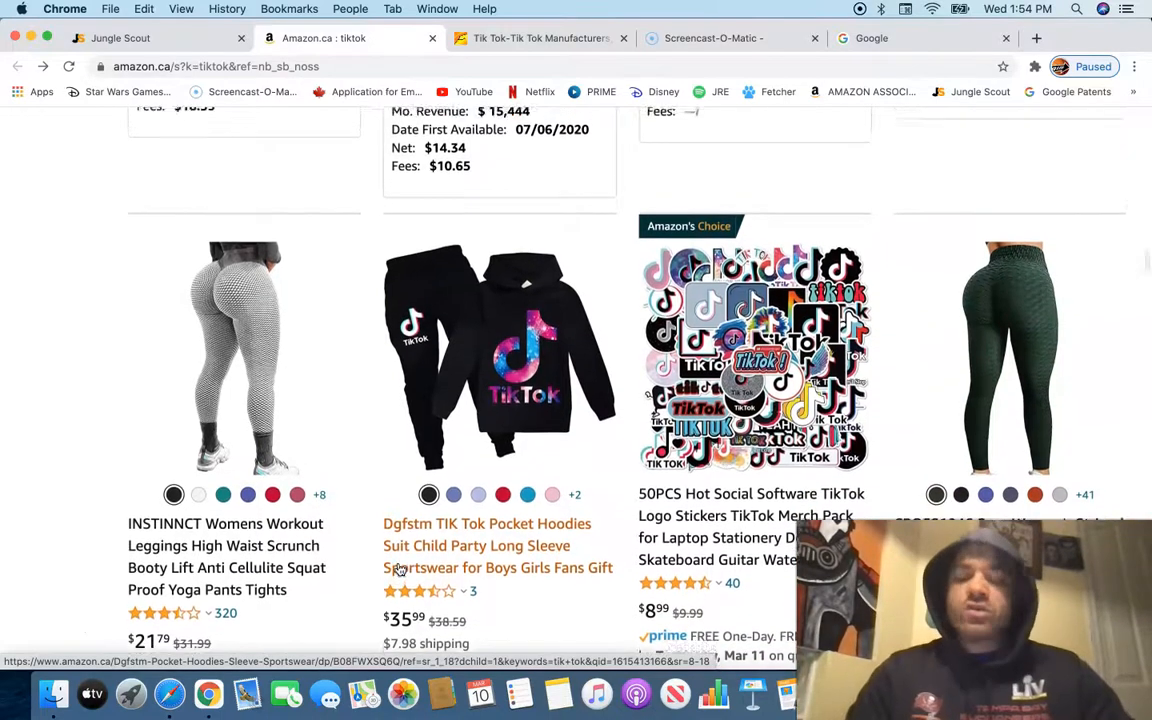
Step: Compare monthly sales, revenue and fees of the INSTINNCT leggings, Dgfstm hoodie suit, 50-piece TikTok stickers and CROSS1946 leggings
{"action": "scroll", "coordinate": [398, 570], "scroll_direction": "down", "scroll_amount": 2}
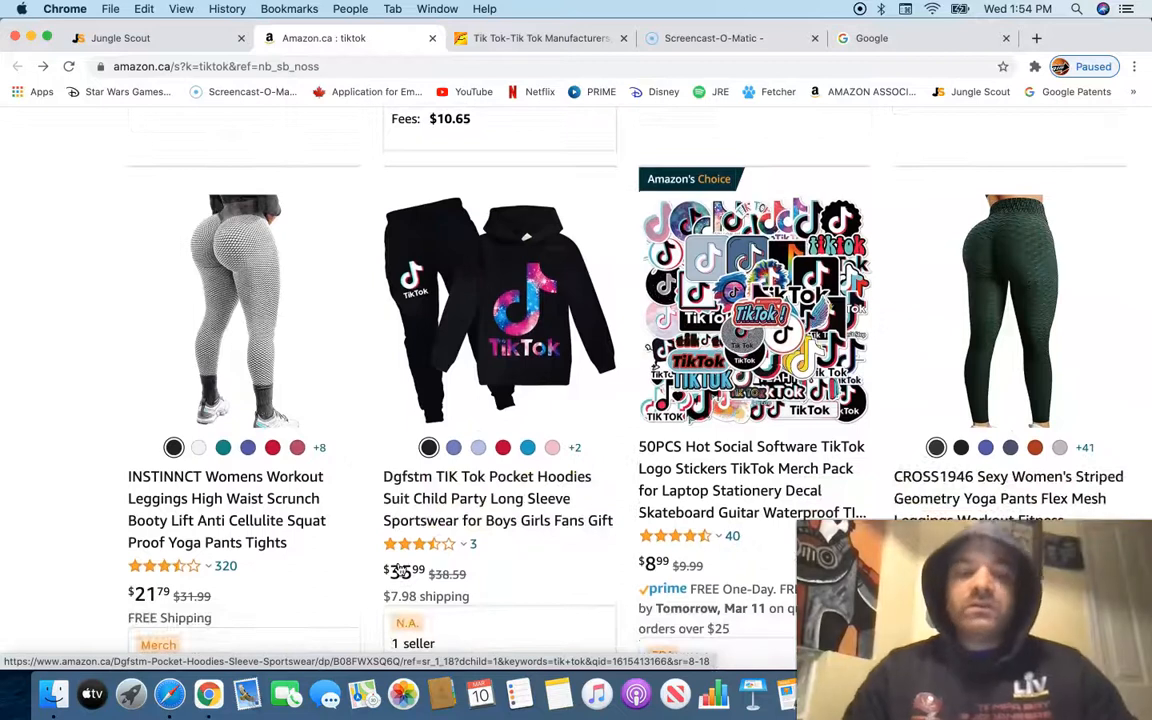
{"action": "scroll", "coordinate": [398, 570], "scroll_direction": "down", "scroll_amount": 4}
{"action": "scroll", "coordinate": [398, 569], "scroll_direction": "down", "scroll_amount": 1}
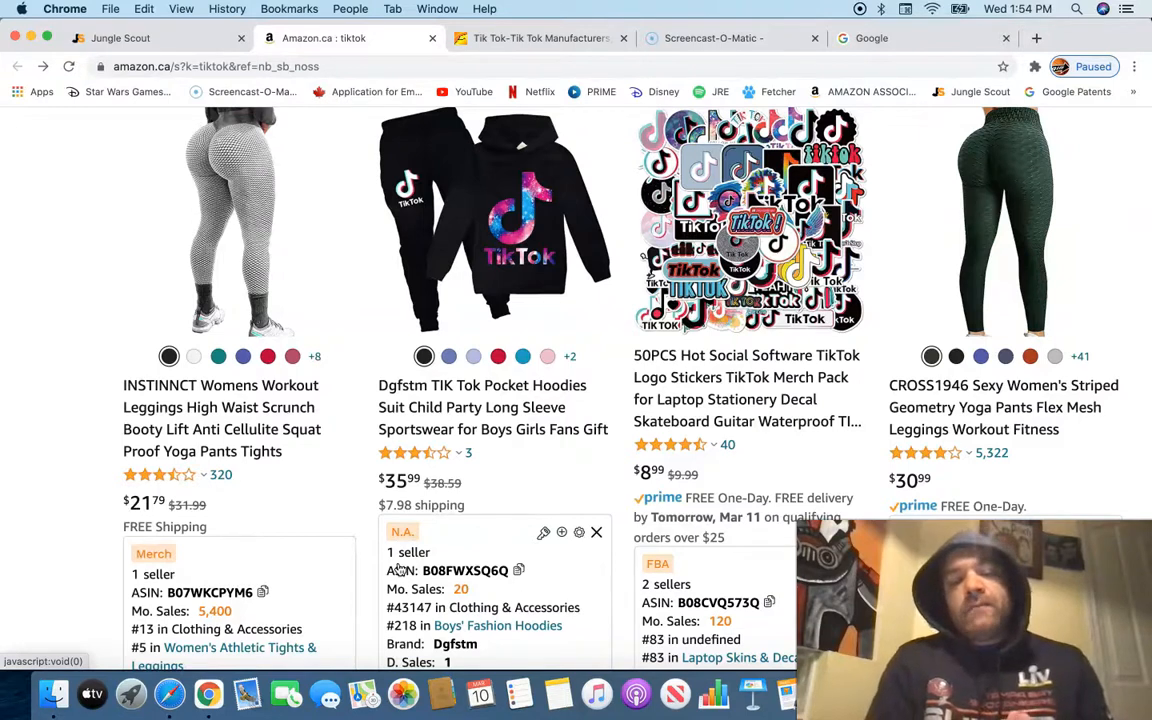
{"action": "scroll", "coordinate": [398, 568], "scroll_direction": "down", "scroll_amount": 5}
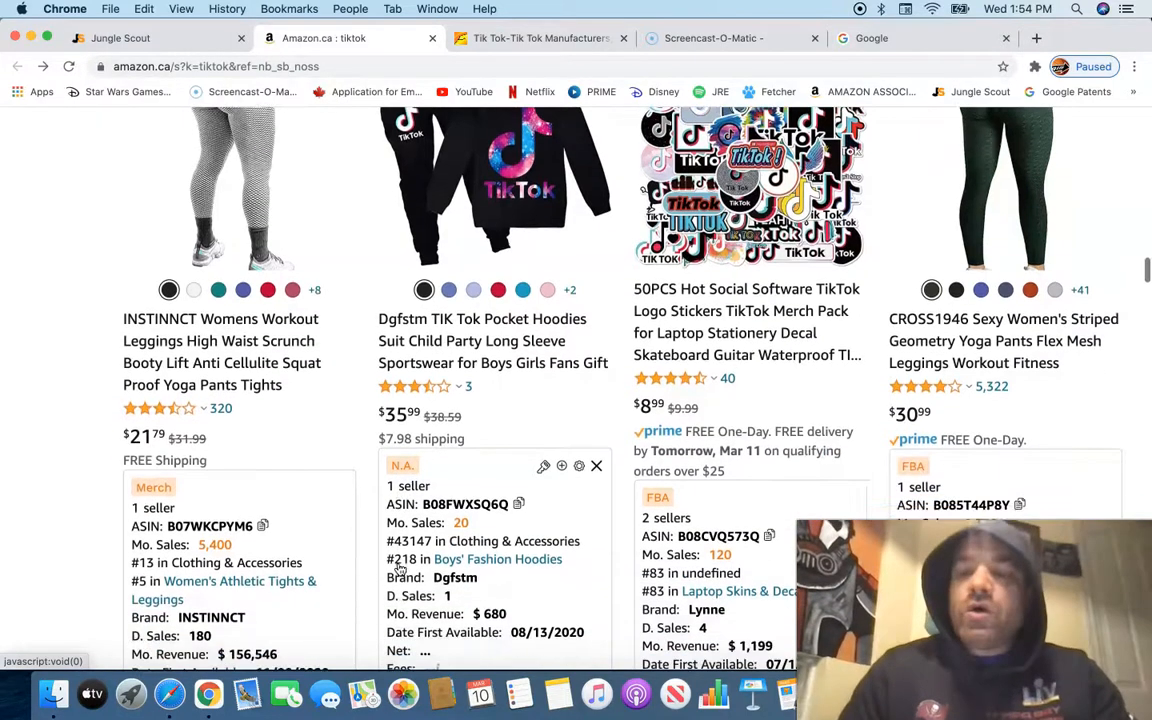
{"action": "scroll", "coordinate": [398, 568], "scroll_direction": "down", "scroll_amount": 2}
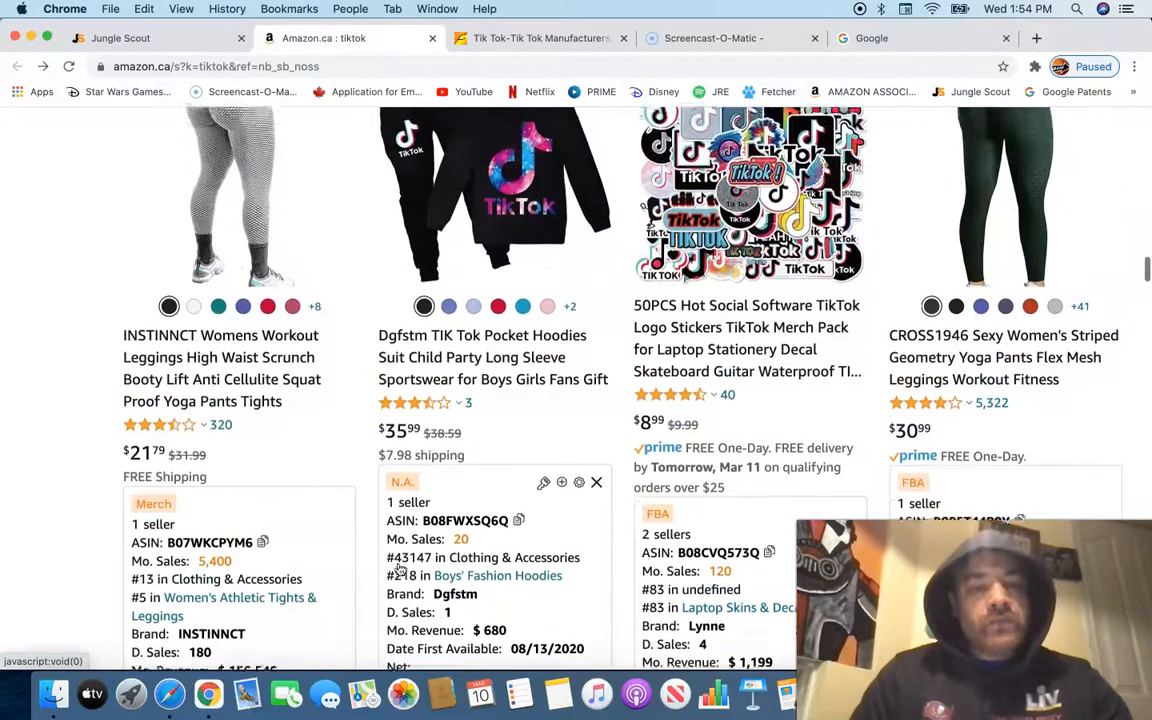
{"action": "scroll", "coordinate": [398, 568], "scroll_direction": "up", "scroll_amount": 5}
{"action": "scroll", "coordinate": [398, 568], "scroll_direction": "up", "scroll_amount": 5}
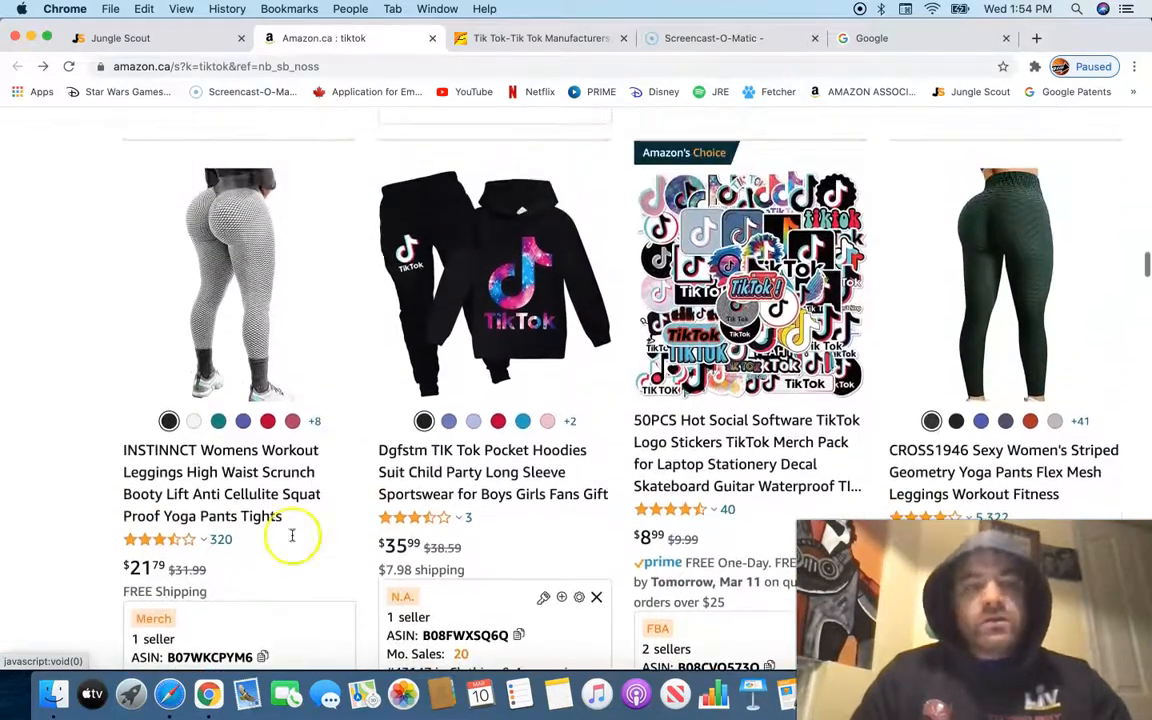
{"action": "scroll", "coordinate": [487, 425], "scroll_direction": "down", "scroll_amount": 10}
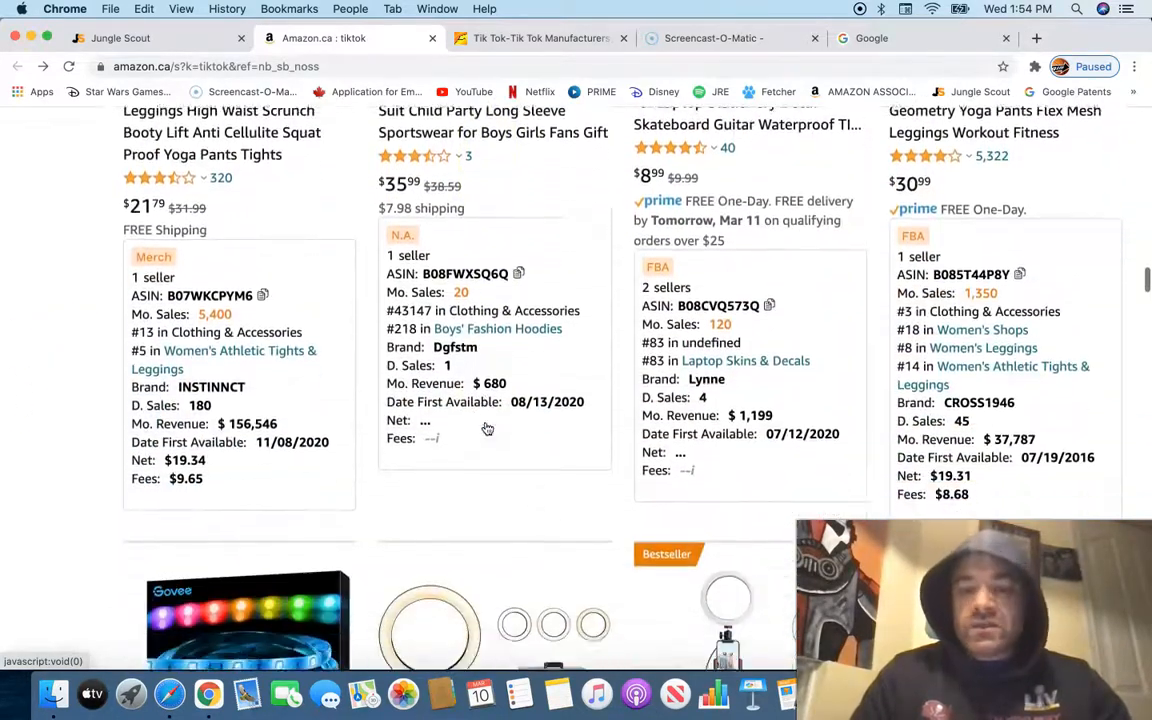
Step: Check the prices, ratings and monthly sales of the sponsored Govee LED light strip and the UBeesize ring lights
{"action": "scroll", "coordinate": [249, 470], "scroll_direction": "down", "scroll_amount": 2}
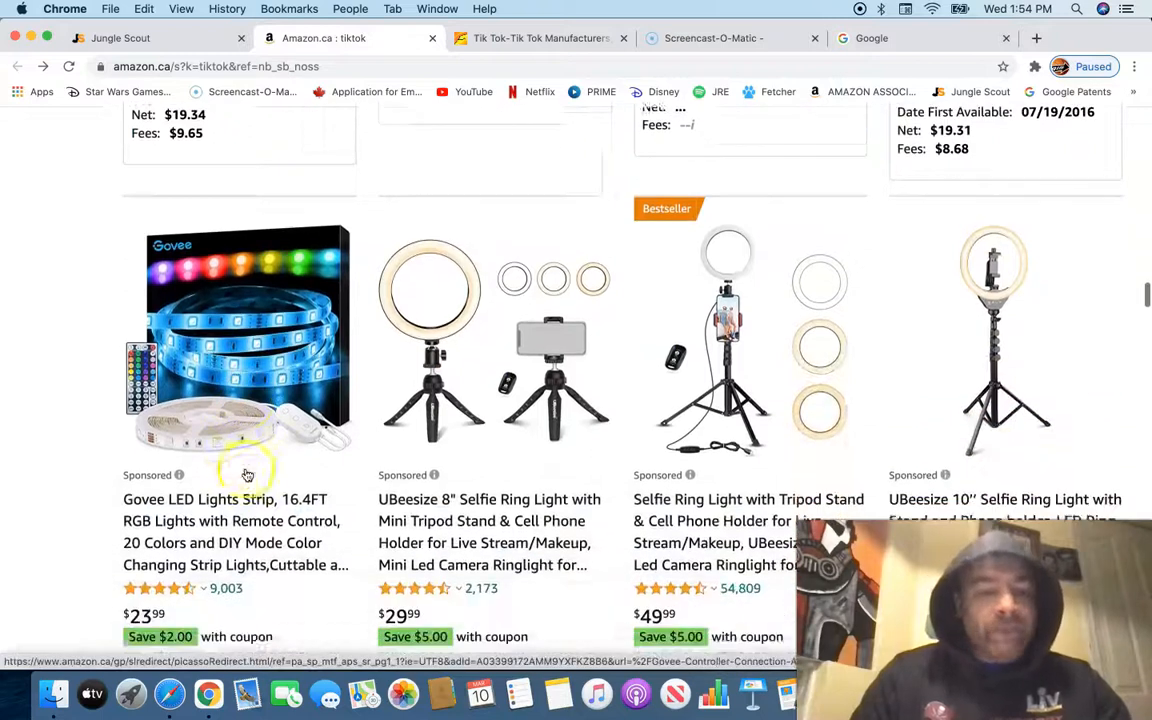
{"action": "scroll", "coordinate": [247, 462], "scroll_direction": "down", "scroll_amount": 3}
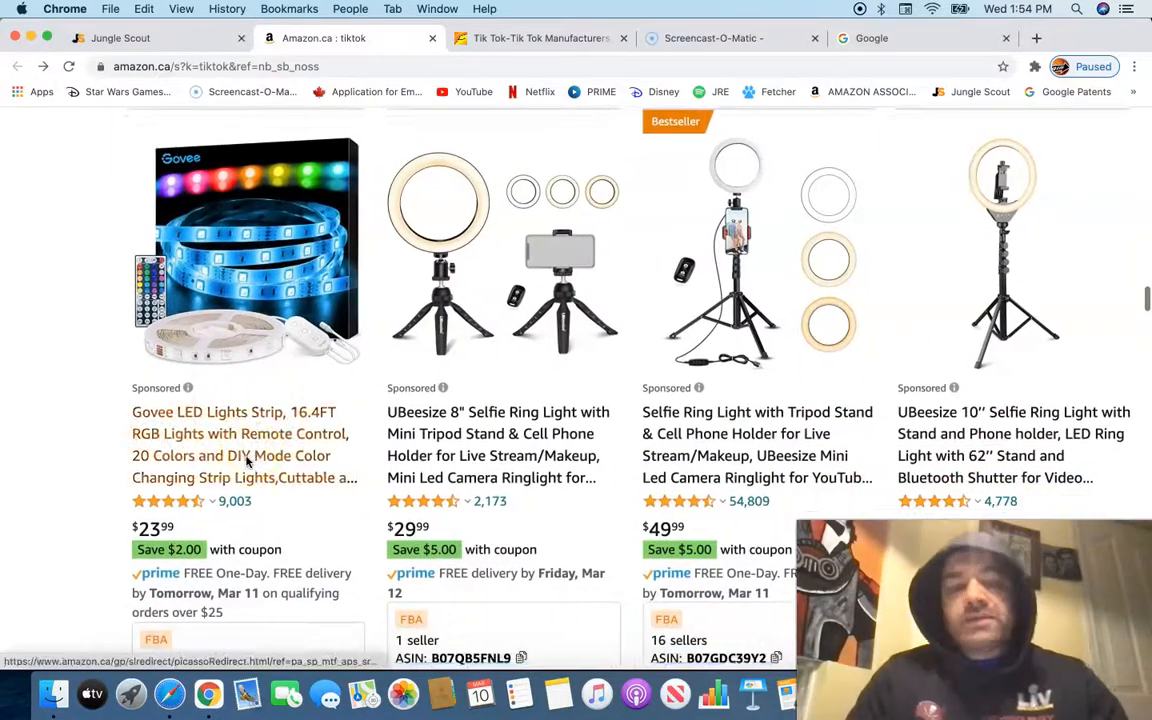
{"action": "scroll", "coordinate": [528, 455], "scroll_direction": "down", "scroll_amount": 12}
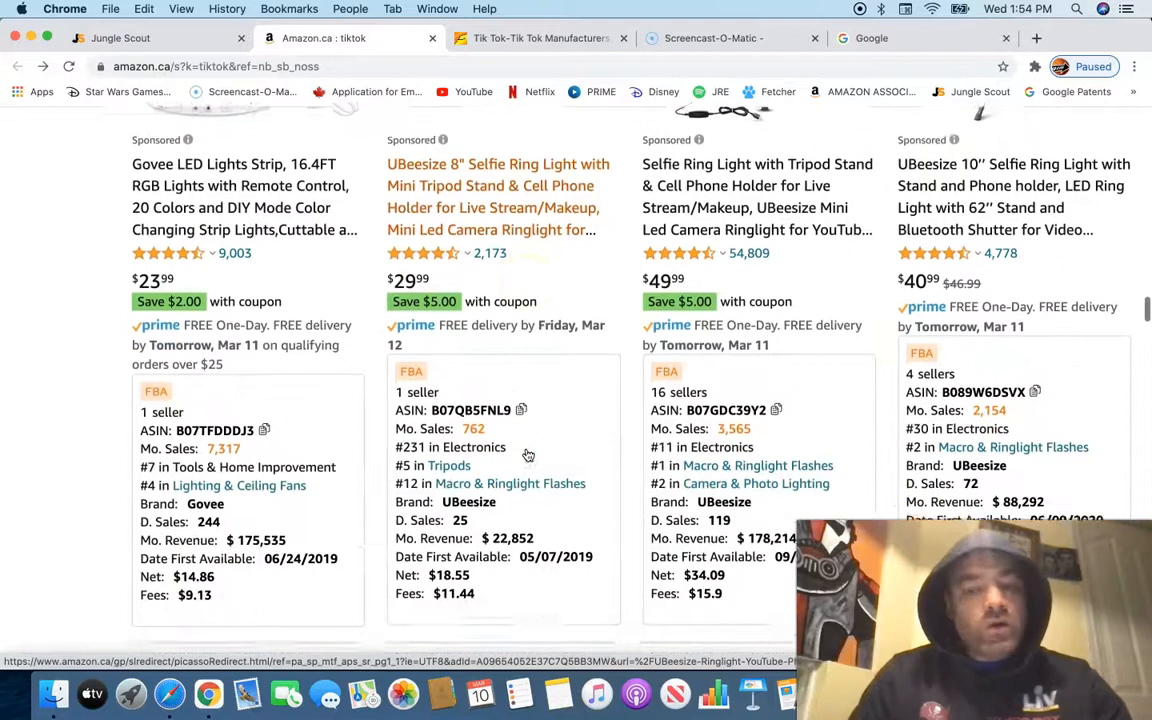
Step: Compare the TIK Tok birthday cake topper, unisex kids hoodie set and TikTok stickers with the Buble Hip leggings
{"action": "scroll", "coordinate": [528, 455], "scroll_direction": "down", "scroll_amount": 2}
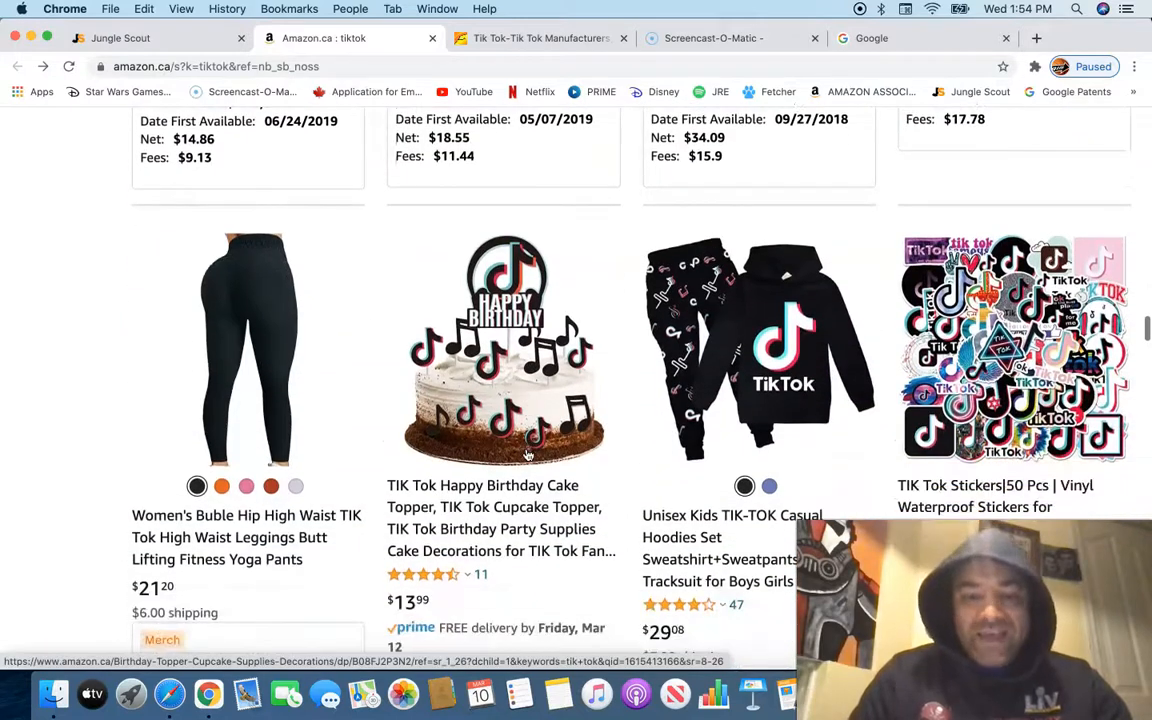
{"action": "scroll", "coordinate": [528, 455], "scroll_direction": "down", "scroll_amount": 2}
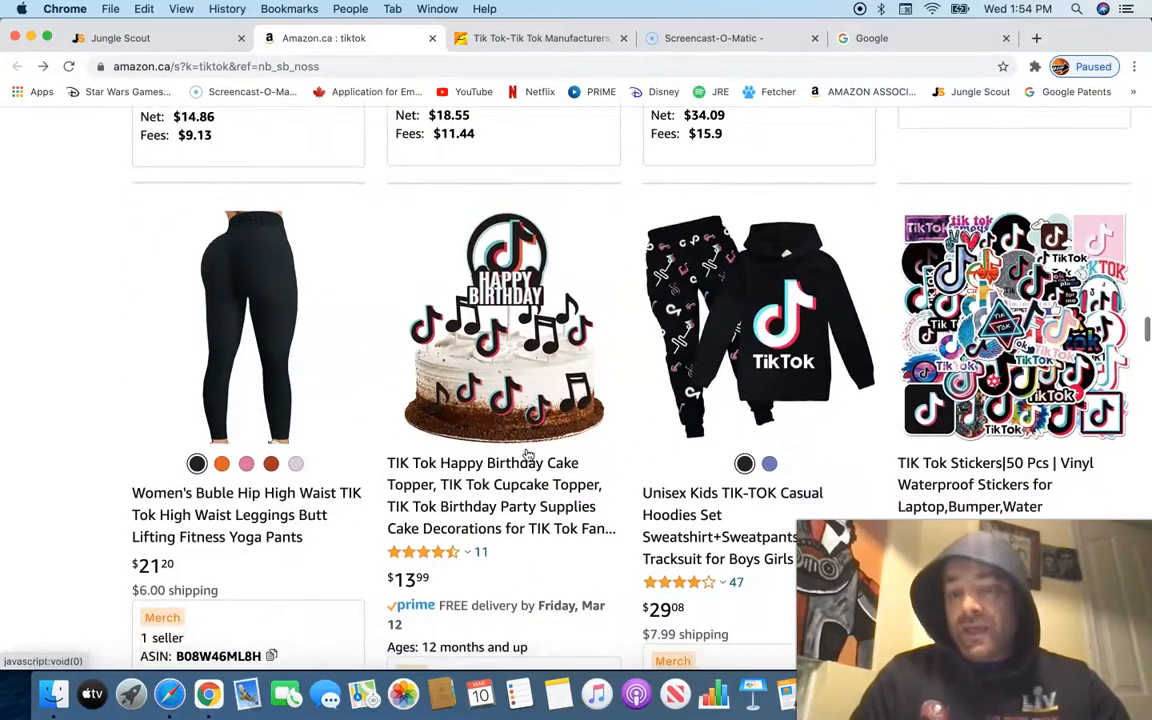
{"action": "scroll", "coordinate": [528, 455], "scroll_direction": "down", "scroll_amount": 5}
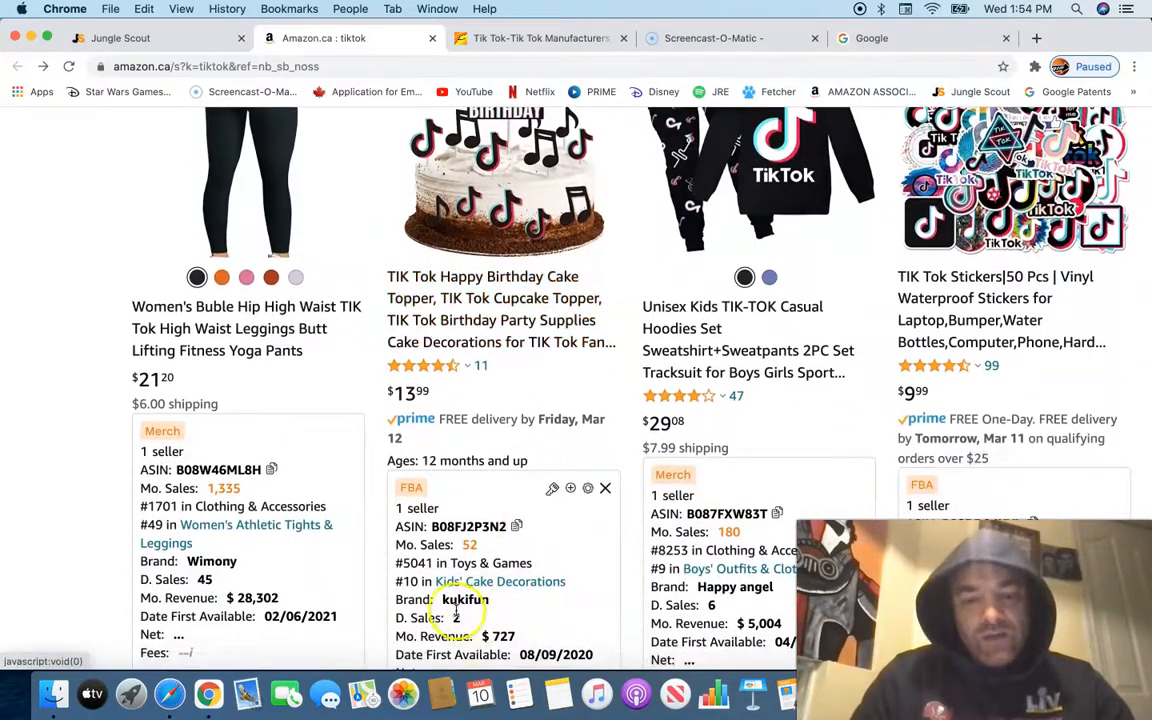
{"action": "scroll", "coordinate": [645, 460], "scroll_direction": "up", "scroll_amount": 1}
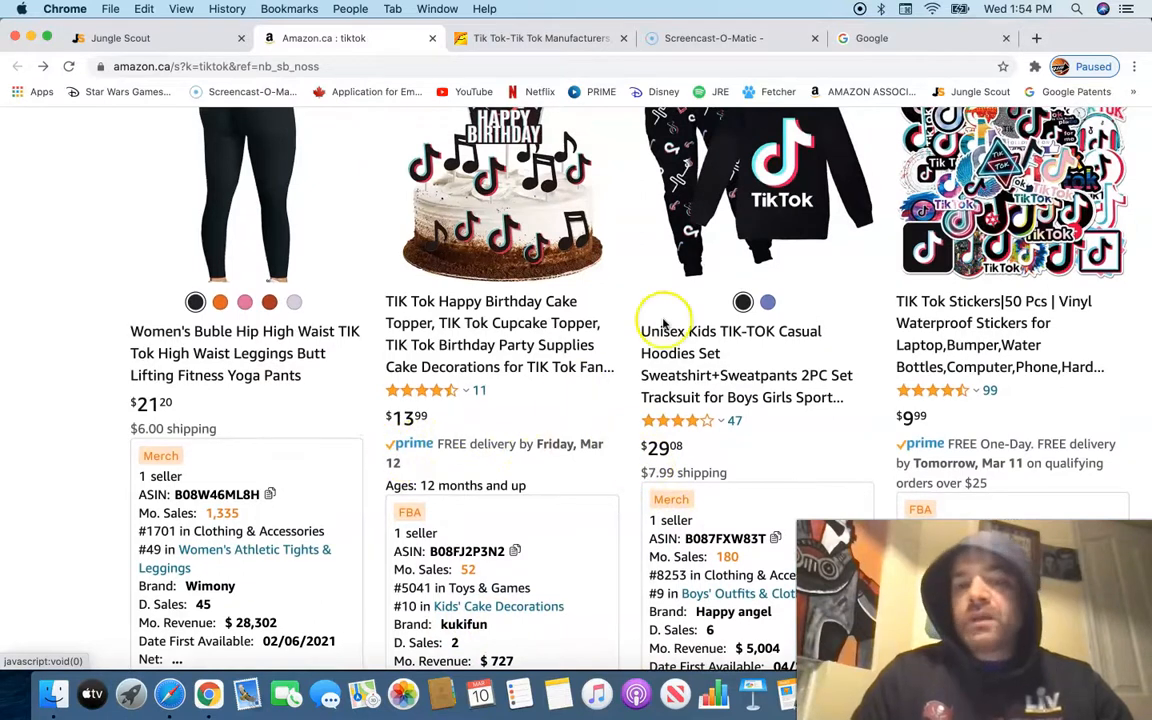
{"action": "scroll", "coordinate": [656, 328], "scroll_direction": "up", "scroll_amount": 1}
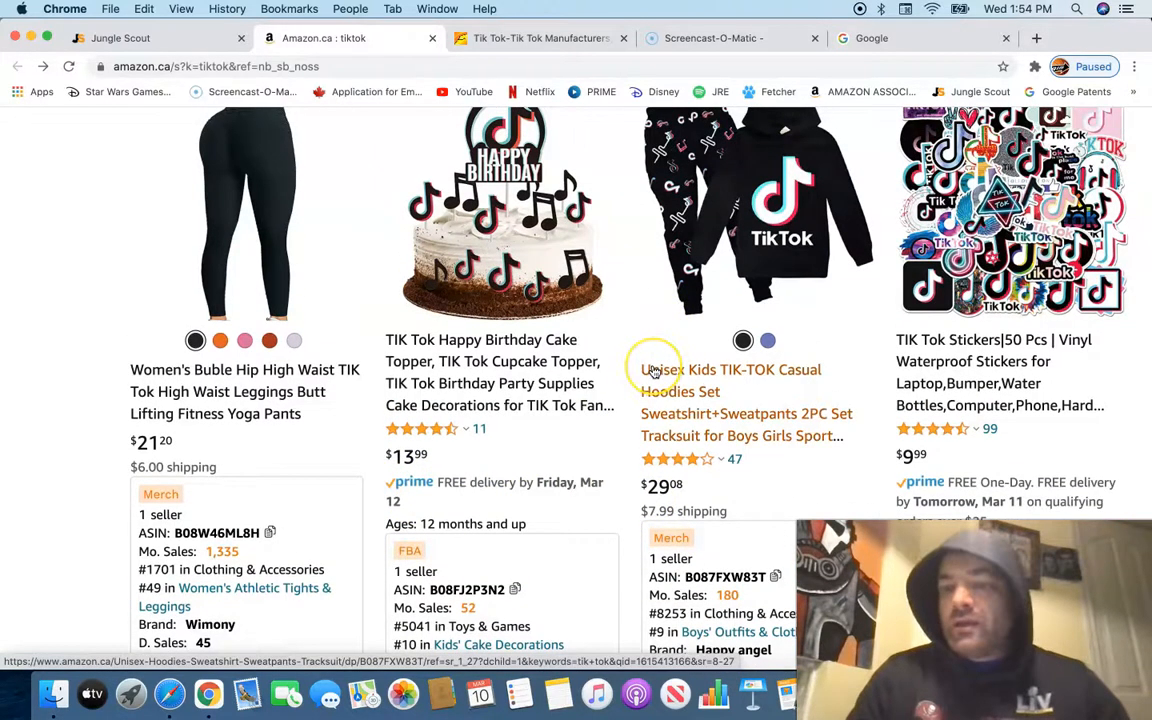
Step: Compare the TIK Tok hooded crop sweatshirt's sales and revenue with the BlissLights Sky Lite projector, VicTsing ring light and SLIMBELLE leggings
{"action": "scroll", "coordinate": [652, 370], "scroll_direction": "down", "scroll_amount": 6}
{"action": "scroll", "coordinate": [652, 370], "scroll_direction": "down", "scroll_amount": 5}
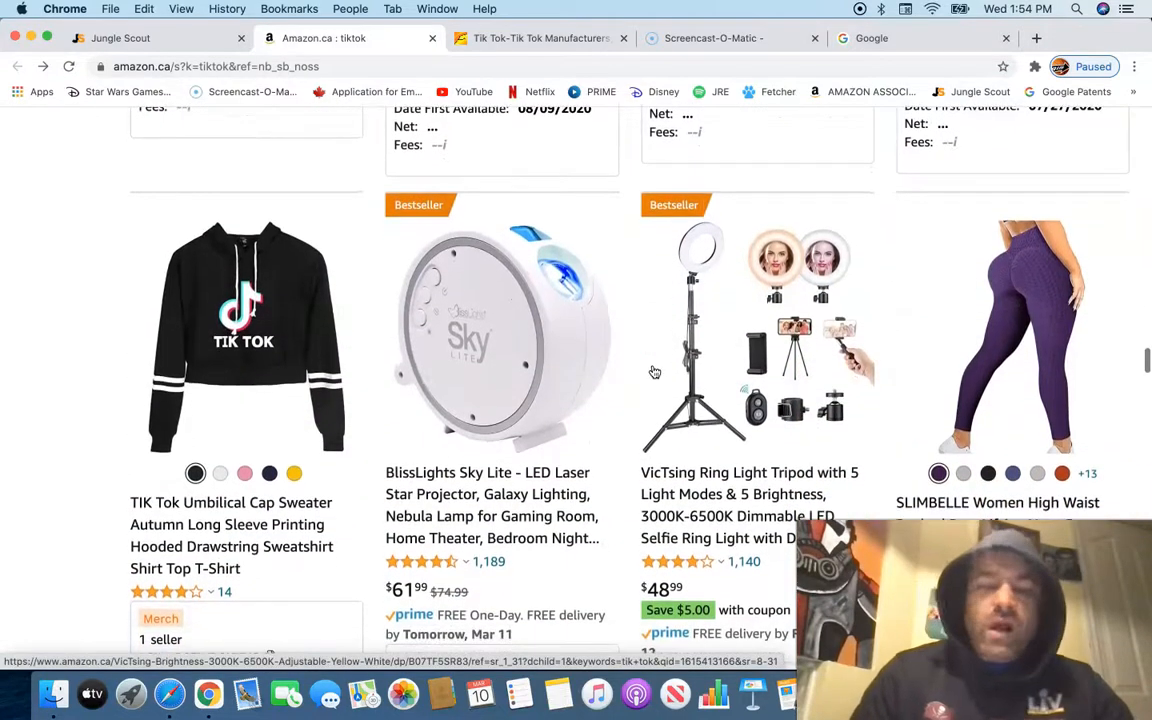
{"action": "scroll", "coordinate": [654, 372], "scroll_direction": "down", "scroll_amount": 1}
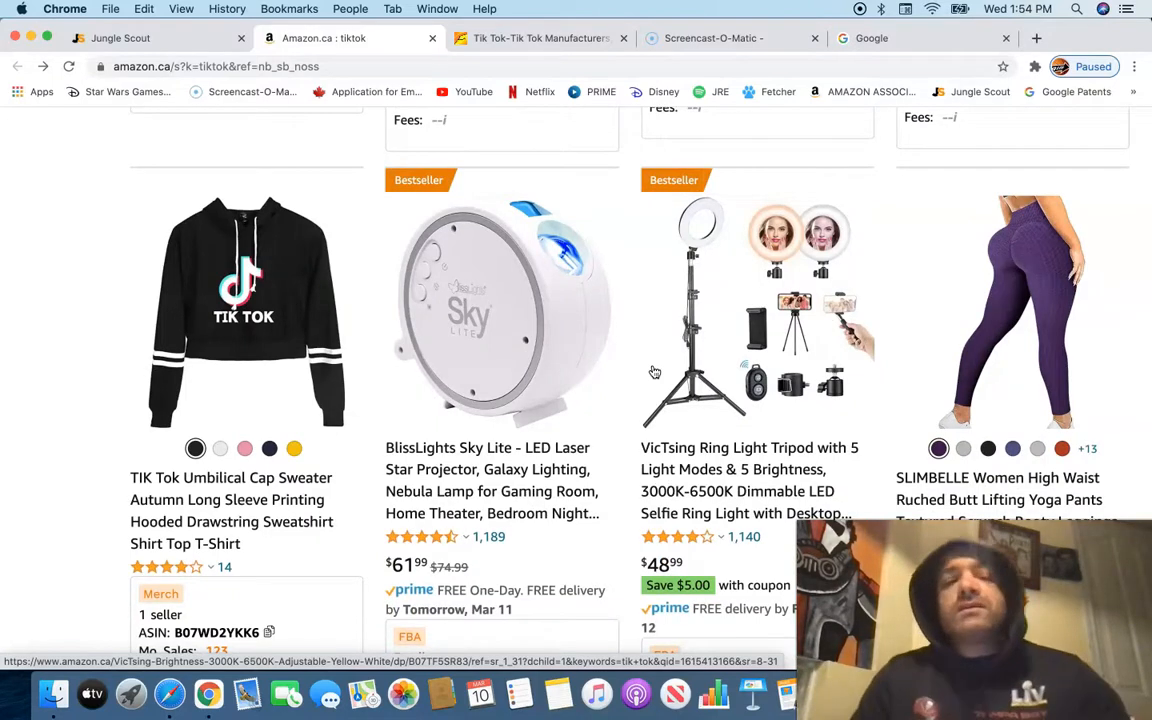
{"action": "scroll", "coordinate": [654, 372], "scroll_direction": "down", "scroll_amount": 1}
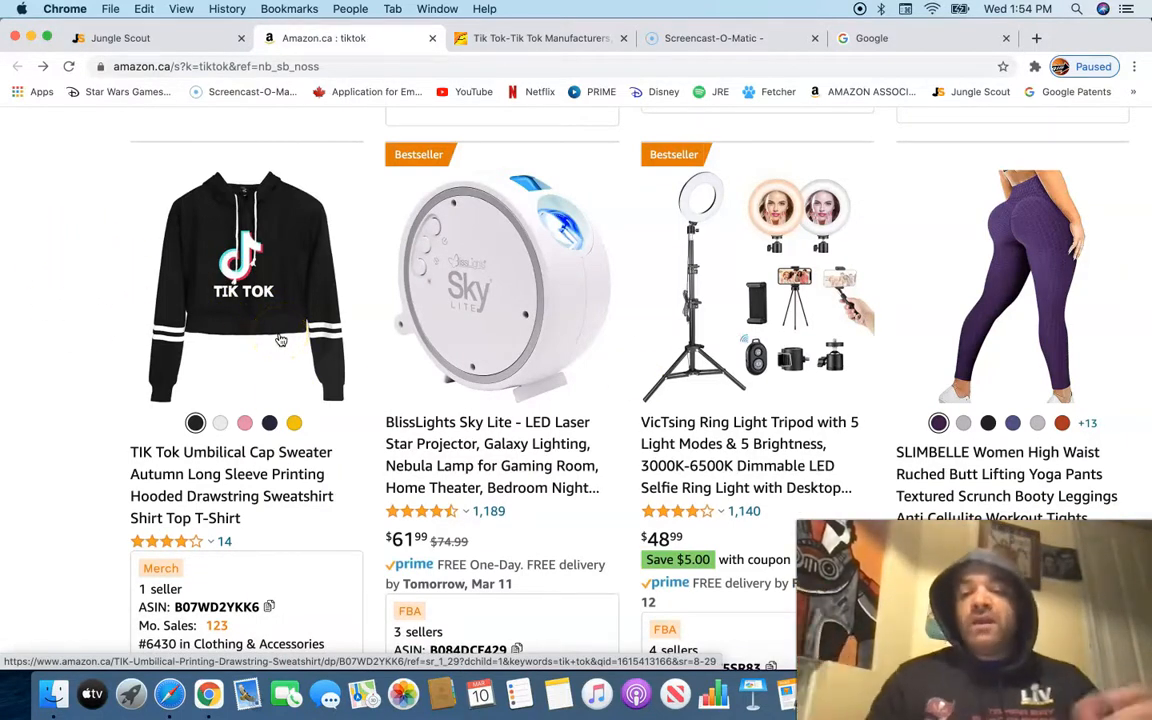
{"action": "scroll", "coordinate": [281, 340], "scroll_direction": "down", "scroll_amount": 2}
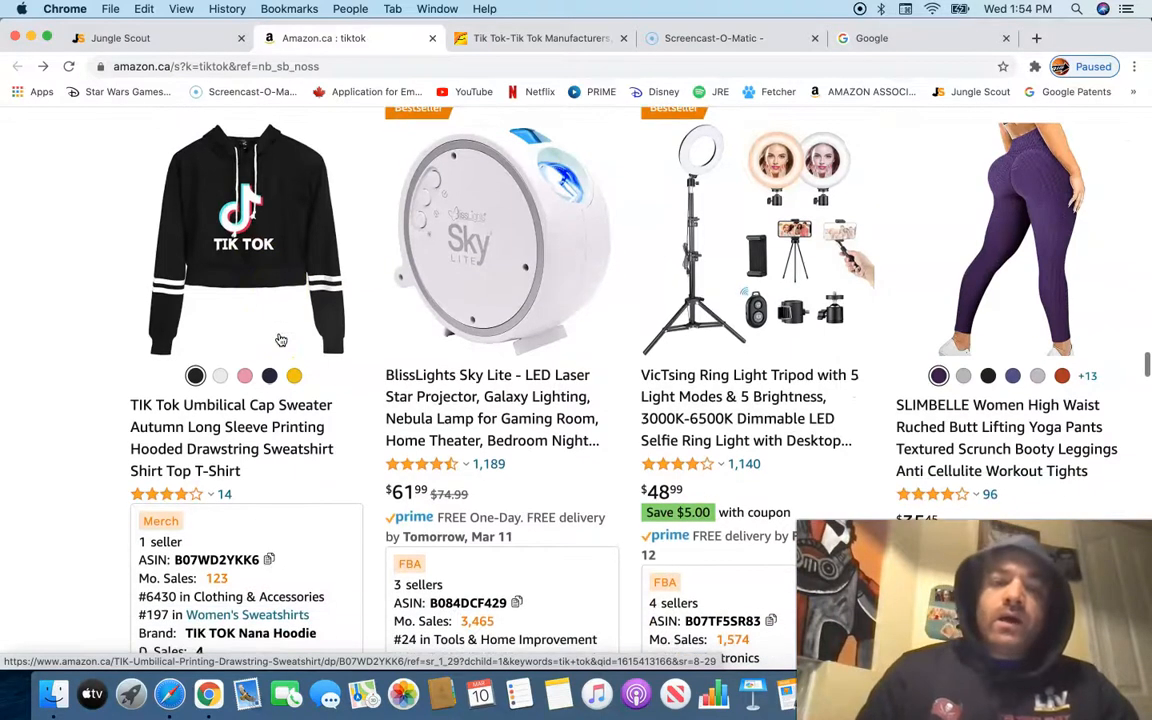
{"action": "scroll", "coordinate": [281, 340], "scroll_direction": "down", "scroll_amount": 6}
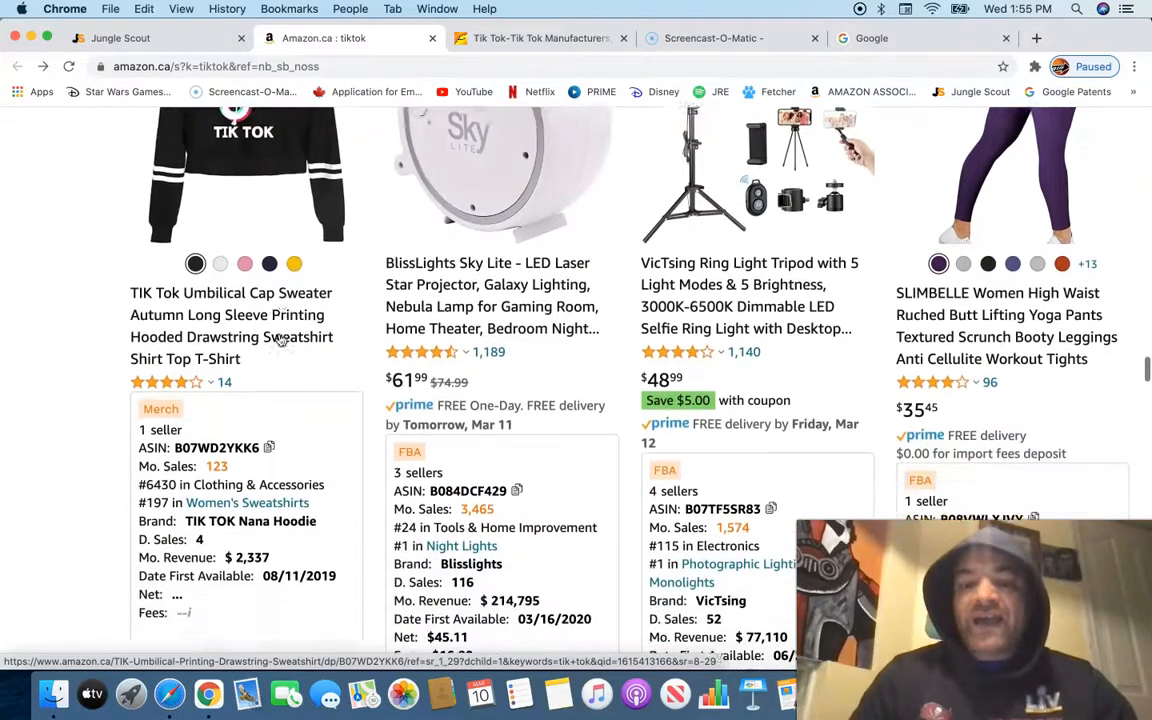
Step: Compare sales and revenue of the MOSHENGQI leggings, TIK Tok girls' high-waist hoodie, birthday banner and SEASUM leggings
{"action": "scroll", "coordinate": [281, 340], "scroll_direction": "down", "scroll_amount": 10}
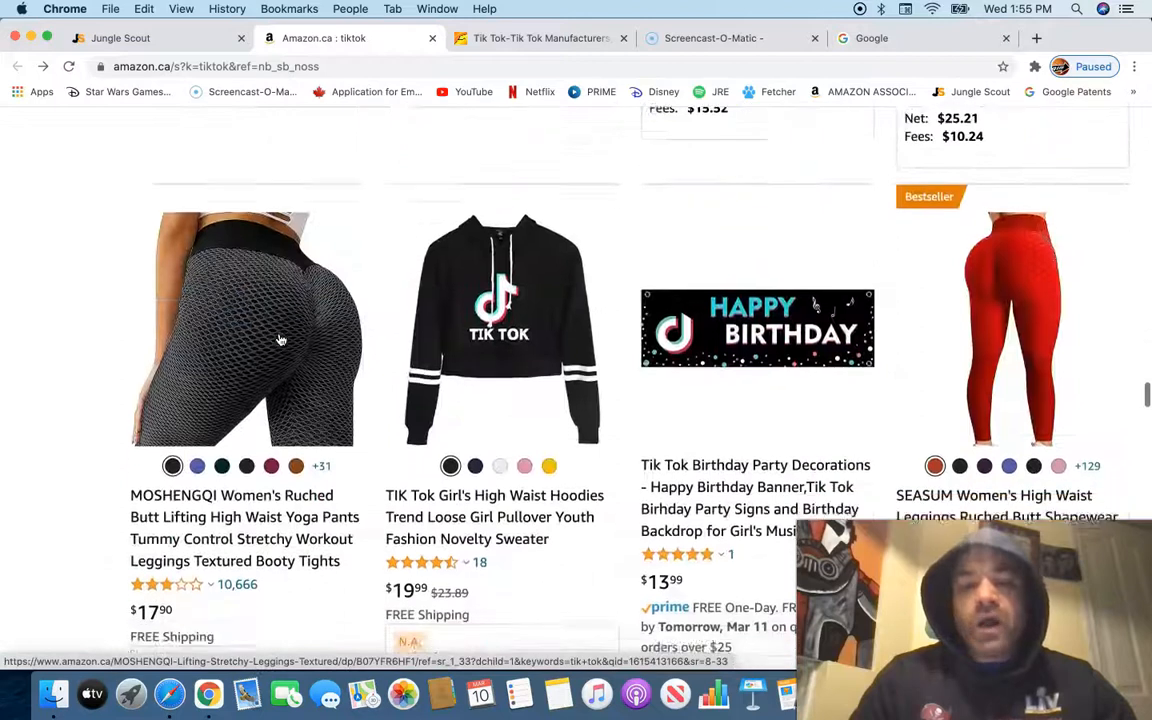
{"action": "scroll", "coordinate": [281, 340], "scroll_direction": "down", "scroll_amount": 2}
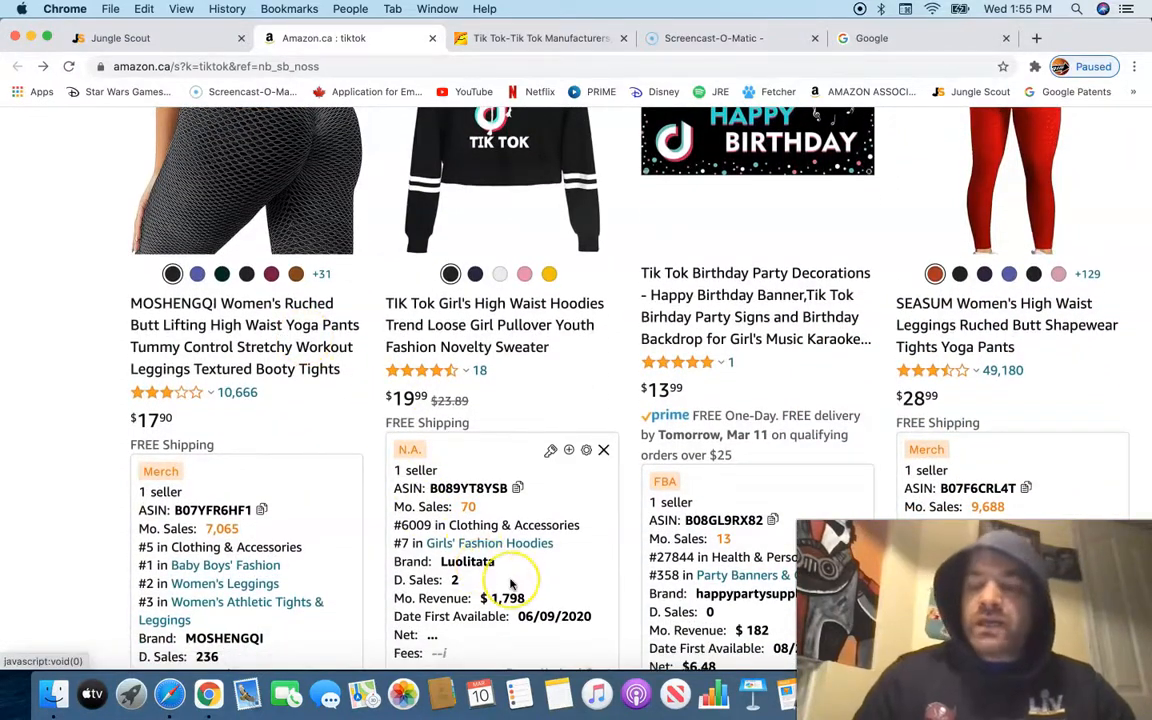
{"action": "scroll", "coordinate": [510, 584], "scroll_direction": "down", "scroll_amount": 1}
{"action": "scroll", "coordinate": [510, 584], "scroll_direction": "up", "scroll_amount": 2}
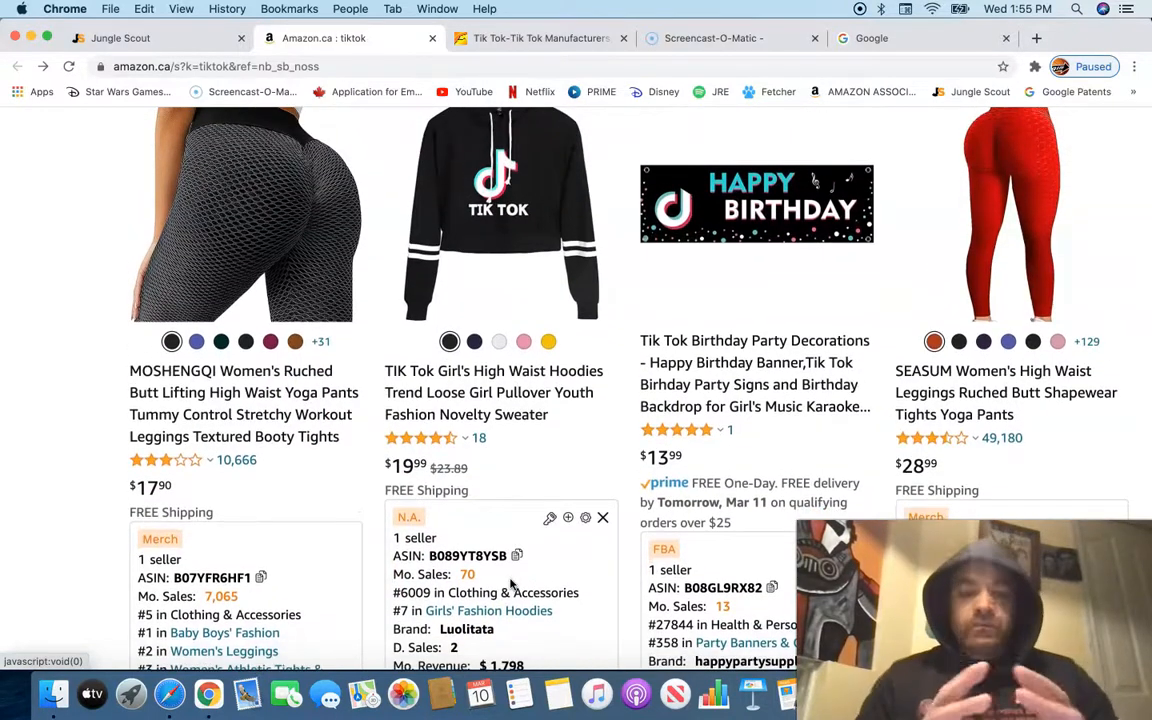
{"action": "scroll", "coordinate": [510, 584], "scroll_direction": "down", "scroll_amount": 3}
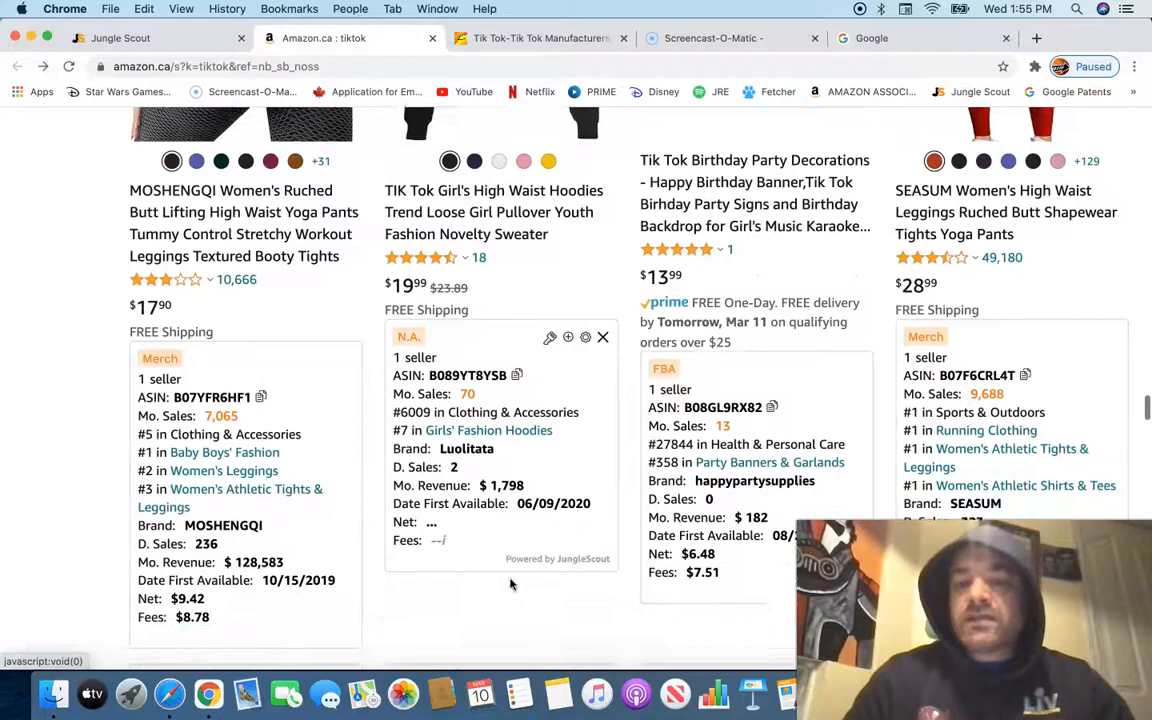
{"action": "scroll", "coordinate": [510, 584], "scroll_direction": "up", "scroll_amount": 3}
{"action": "scroll", "coordinate": [510, 584], "scroll_direction": "up", "scroll_amount": 2}
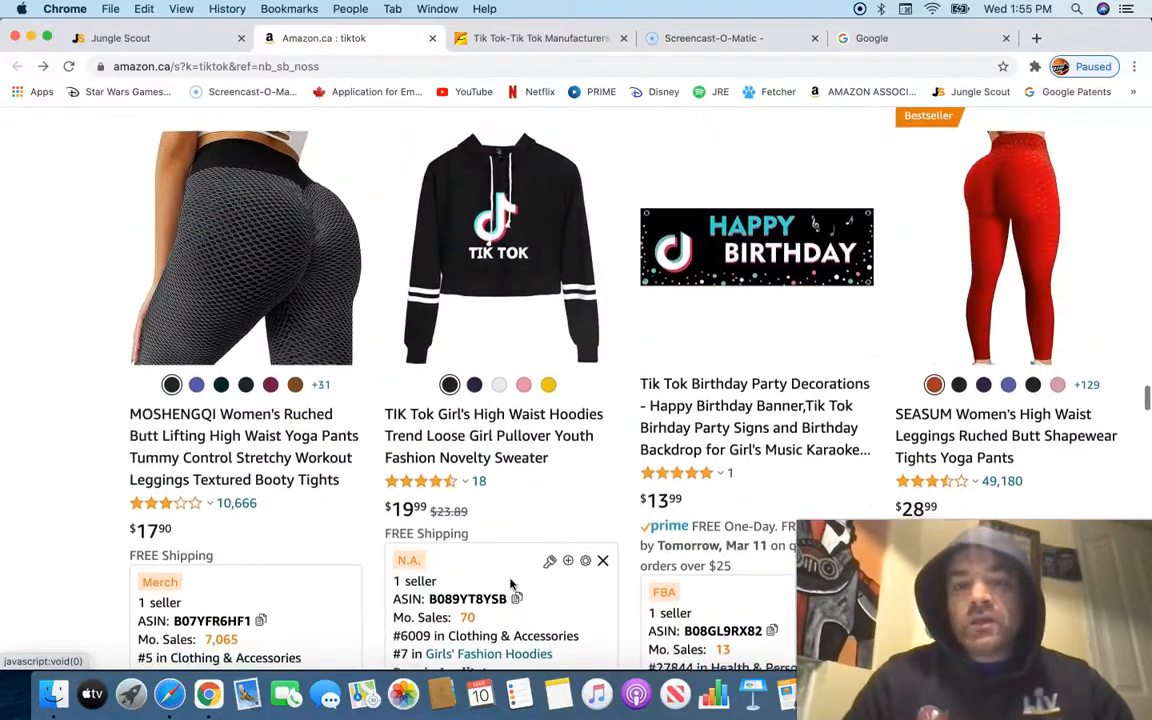
Step: Skim the Neewer and L8star ring lights, MINGER LED strip and TIK Tok photo booth props, then return to the start of the results
{"action": "scroll", "coordinate": [510, 584], "scroll_direction": "down", "scroll_amount": 8}
{"action": "scroll", "coordinate": [510, 584], "scroll_direction": "down", "scroll_amount": 7}
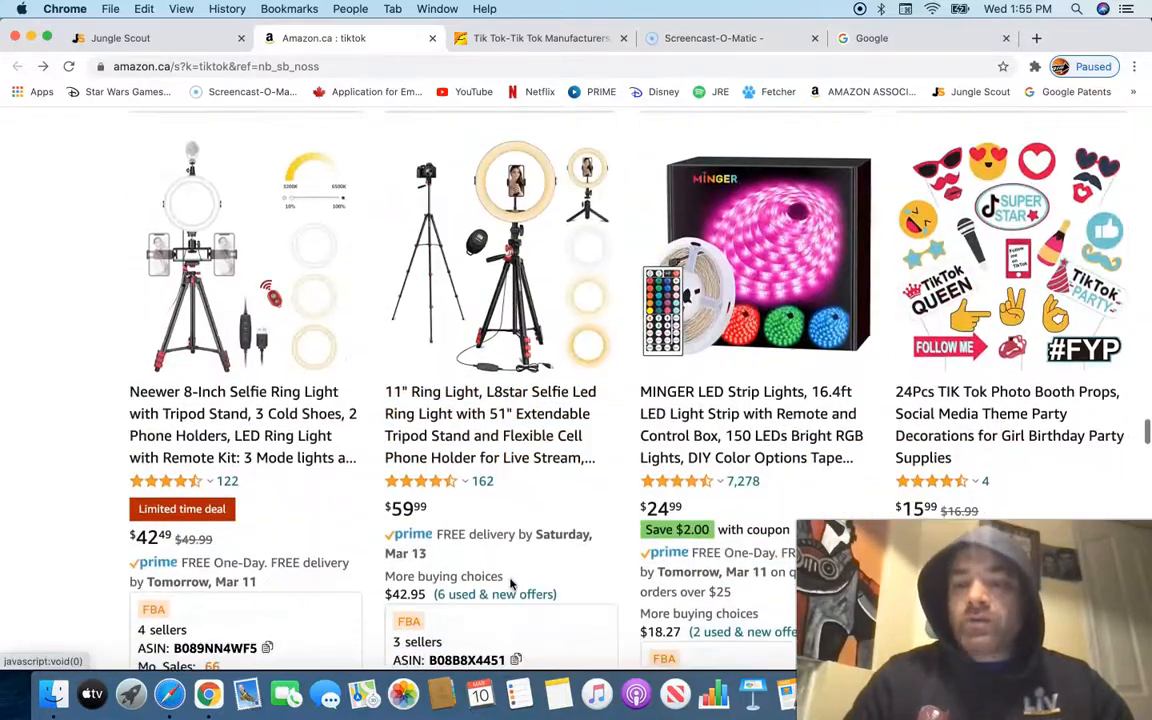
{"action": "scroll", "coordinate": [510, 584], "scroll_direction": "up", "scroll_amount": 4}
{"action": "scroll", "coordinate": [327, 237], "scroll_direction": "down", "scroll_amount": 8}
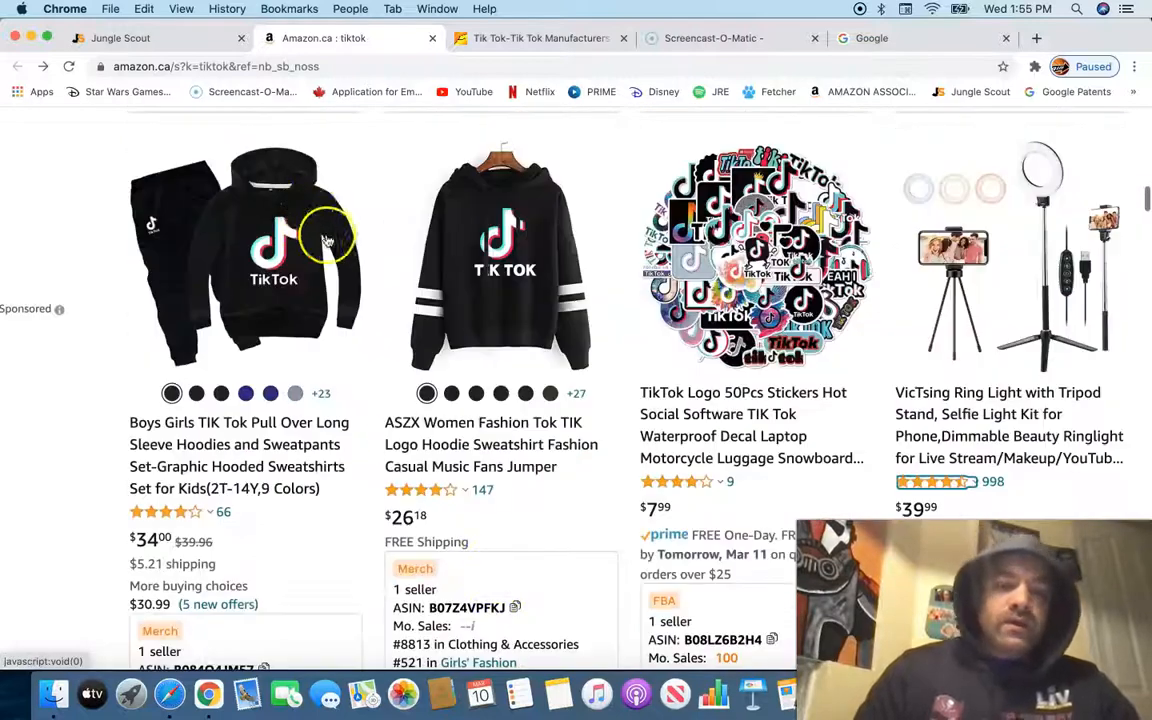
{"action": "scroll", "coordinate": [447, 258], "scroll_direction": "up", "scroll_amount": 15}
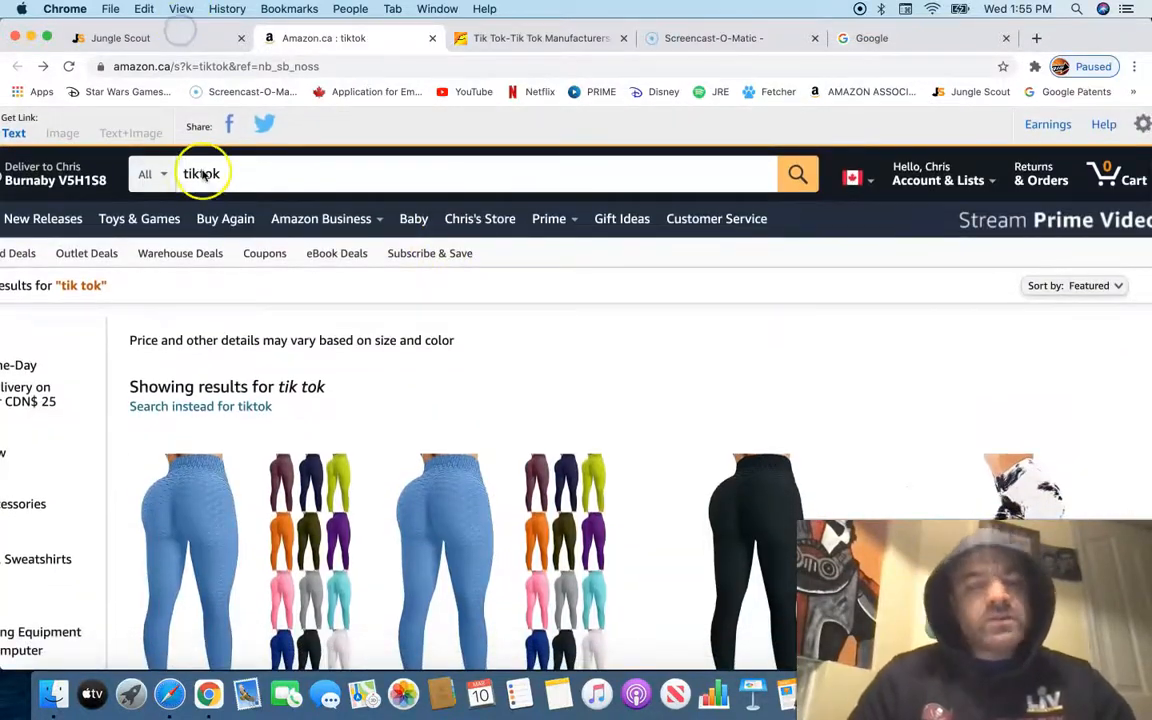
Step: Return to Jungle Scout's Opportunity Finder and look over the Tiktok niche's top products
{"action": "left_click", "coordinate": [172, 41]}
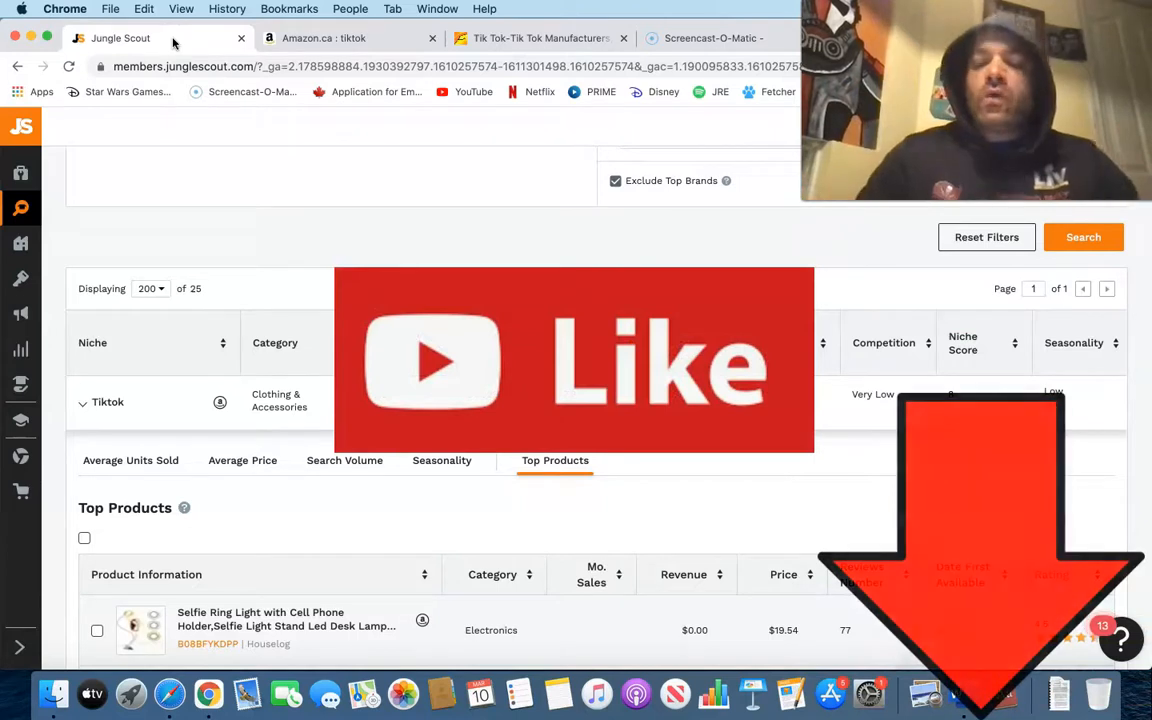
{"action": "scroll", "coordinate": [437, 504], "scroll_direction": "down", "scroll_amount": 2}
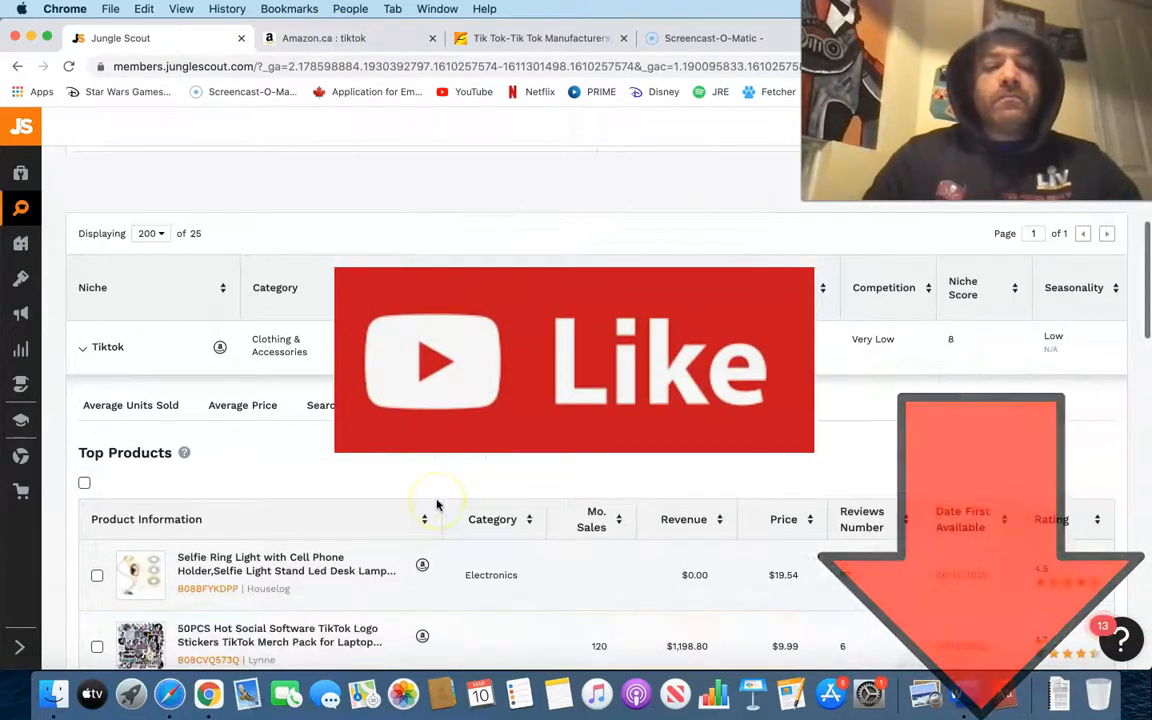
{"action": "scroll", "coordinate": [437, 504], "scroll_direction": "down", "scroll_amount": 2}
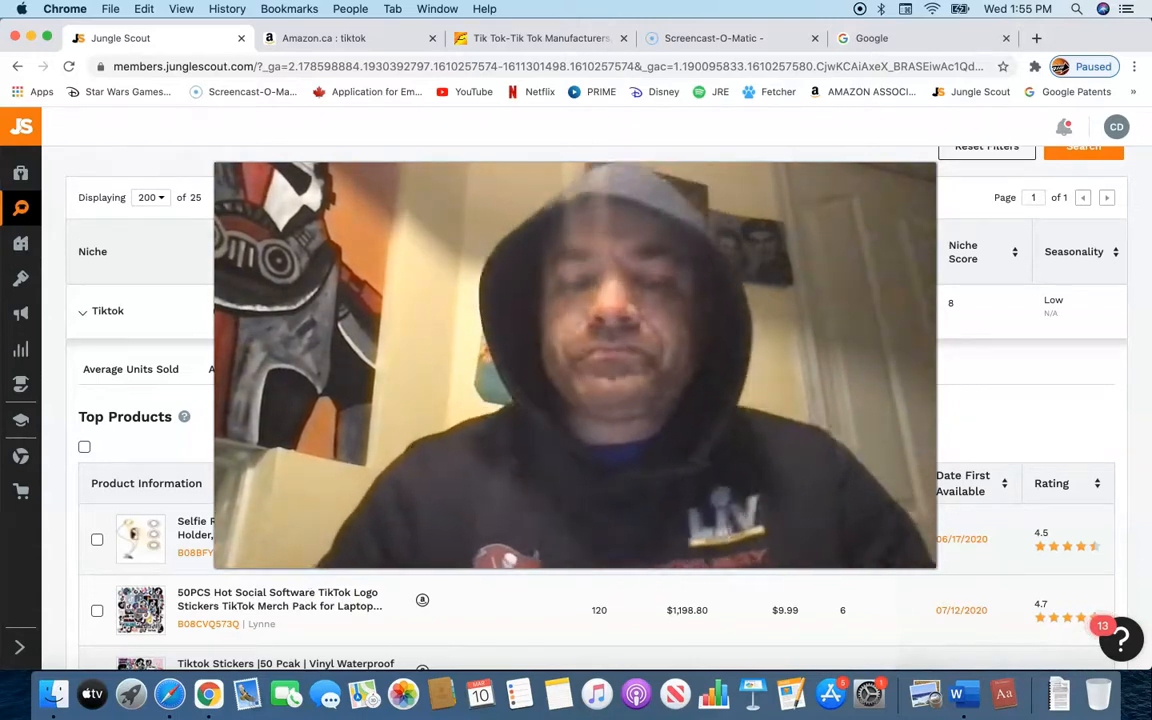
{"action": "scroll", "coordinate": [590, 570], "scroll_direction": "down", "scroll_amount": 1}
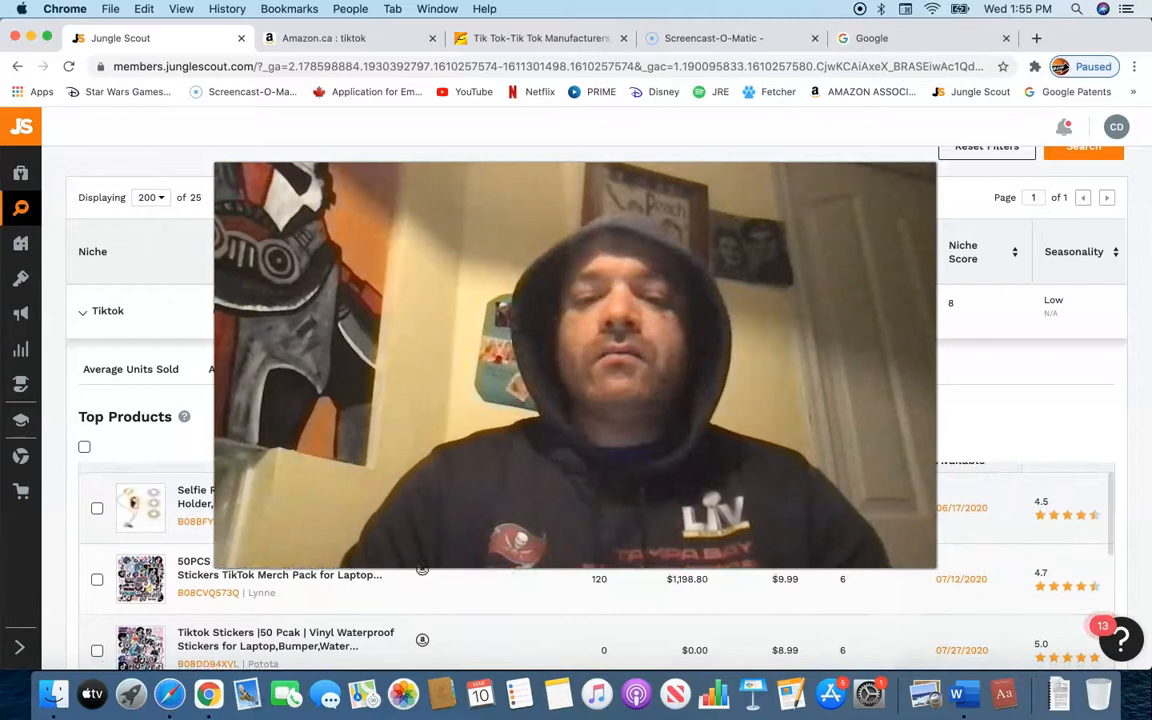
{"action": "scroll", "coordinate": [590, 420], "scroll_direction": "down", "scroll_amount": 2}
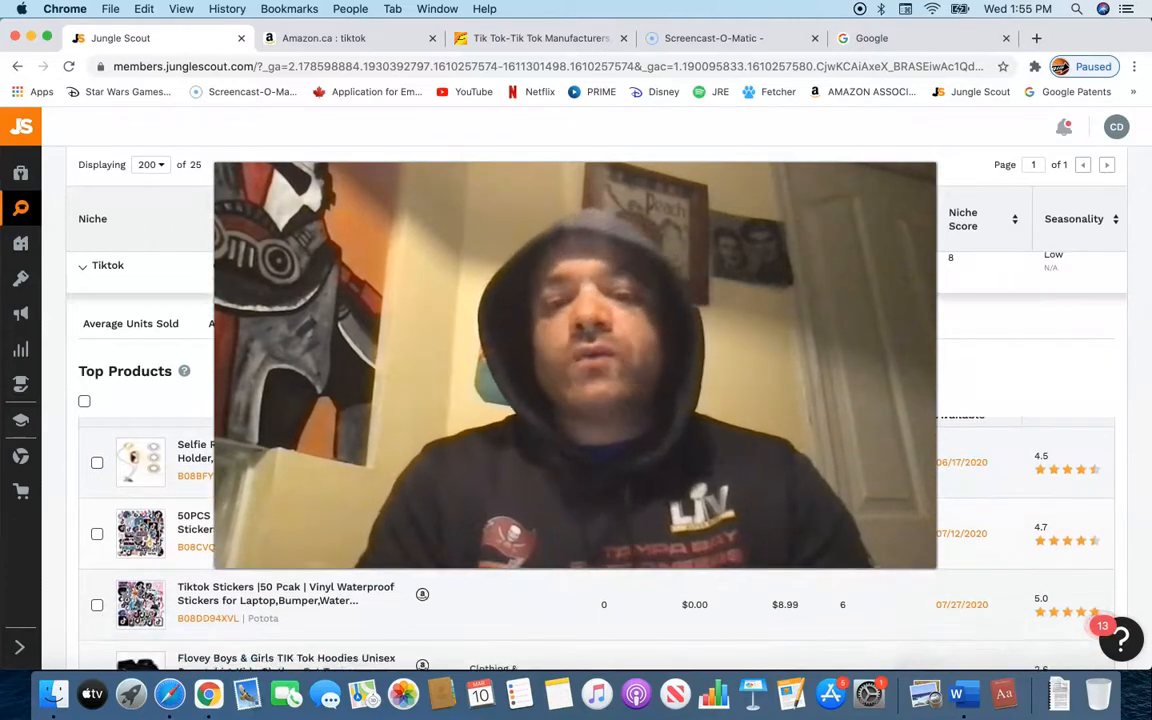
{"action": "scroll", "coordinate": [590, 420], "scroll_direction": "down", "scroll_amount": 2}
{"action": "scroll", "coordinate": [590, 420], "scroll_direction": "up", "scroll_amount": 1}
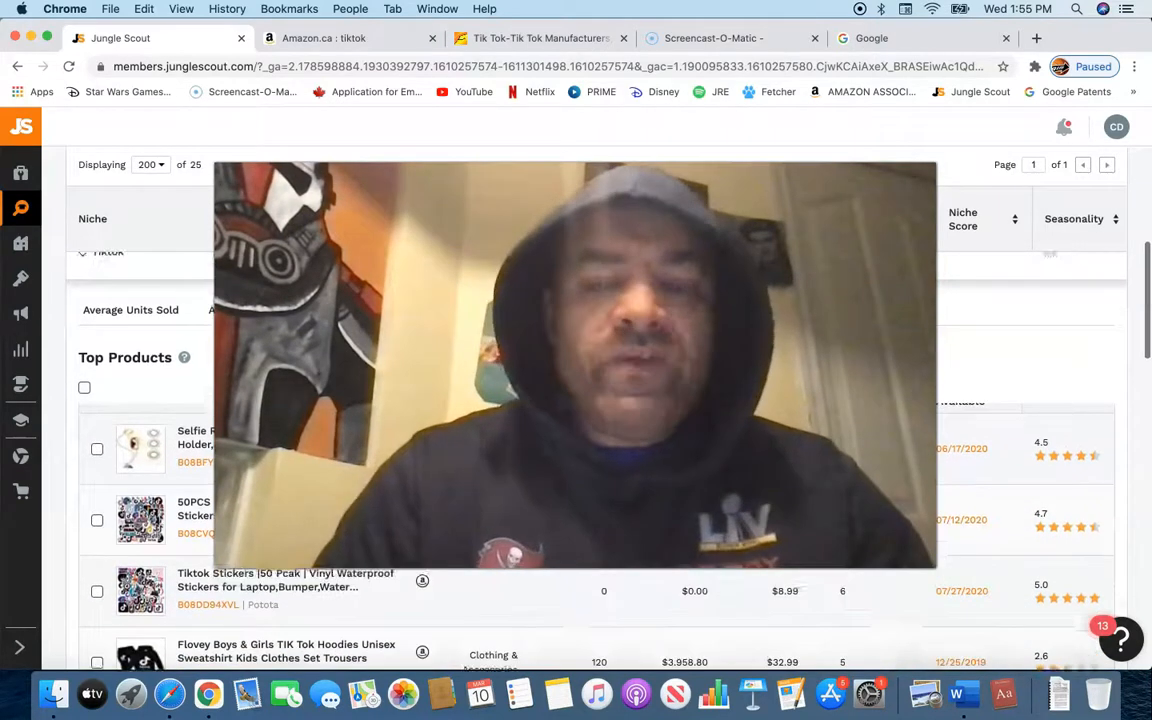
{"action": "scroll", "coordinate": [590, 500], "scroll_direction": "down", "scroll_amount": 1}
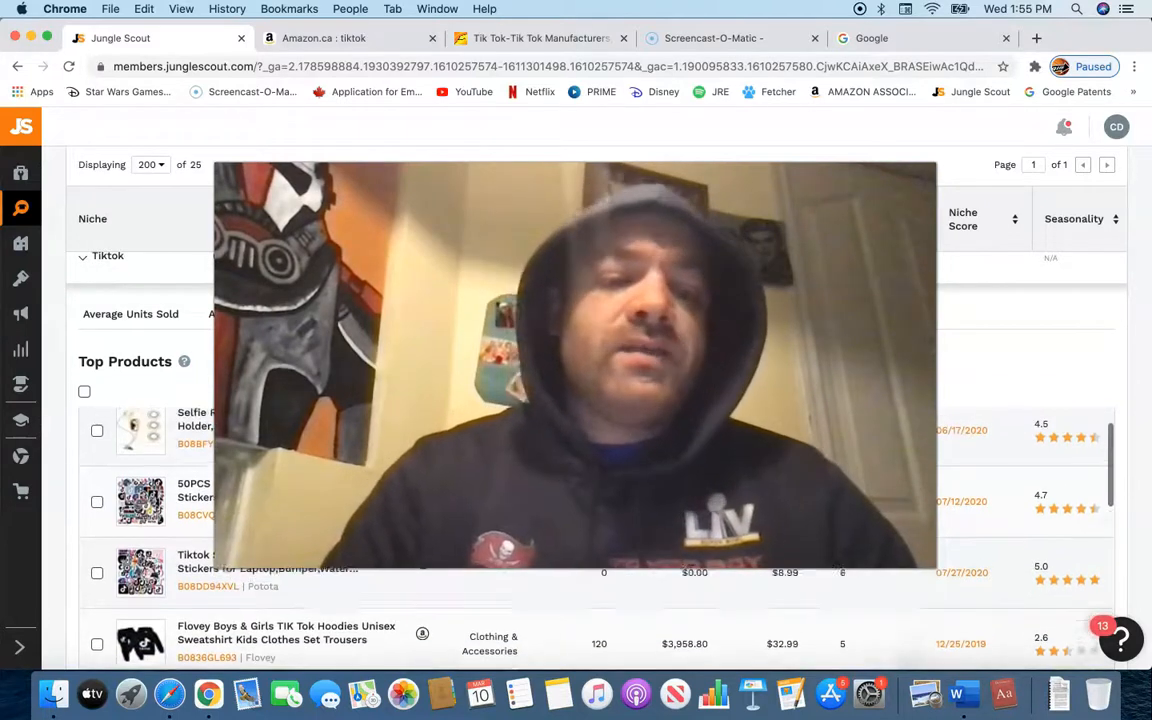
{"action": "scroll", "coordinate": [590, 500], "scroll_direction": "up", "scroll_amount": 2}
{"action": "scroll", "coordinate": [590, 450], "scroll_direction": "down", "scroll_amount": 1}
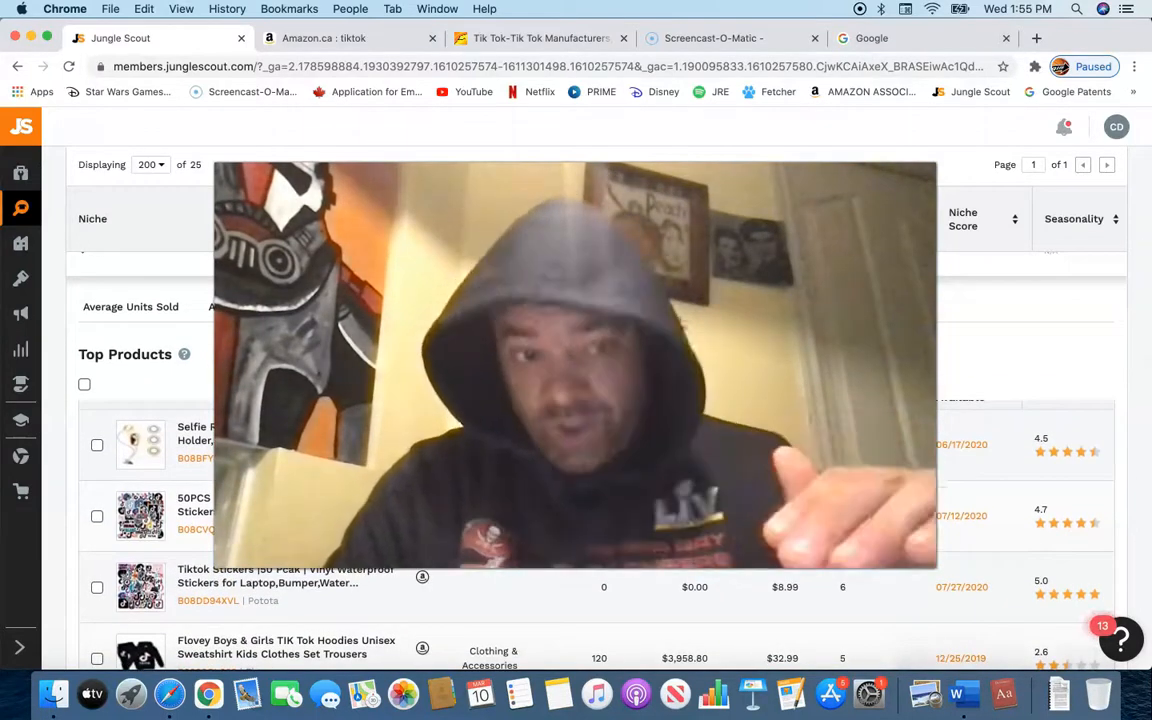
{"action": "mouse_move", "coordinate": [31, 257]}
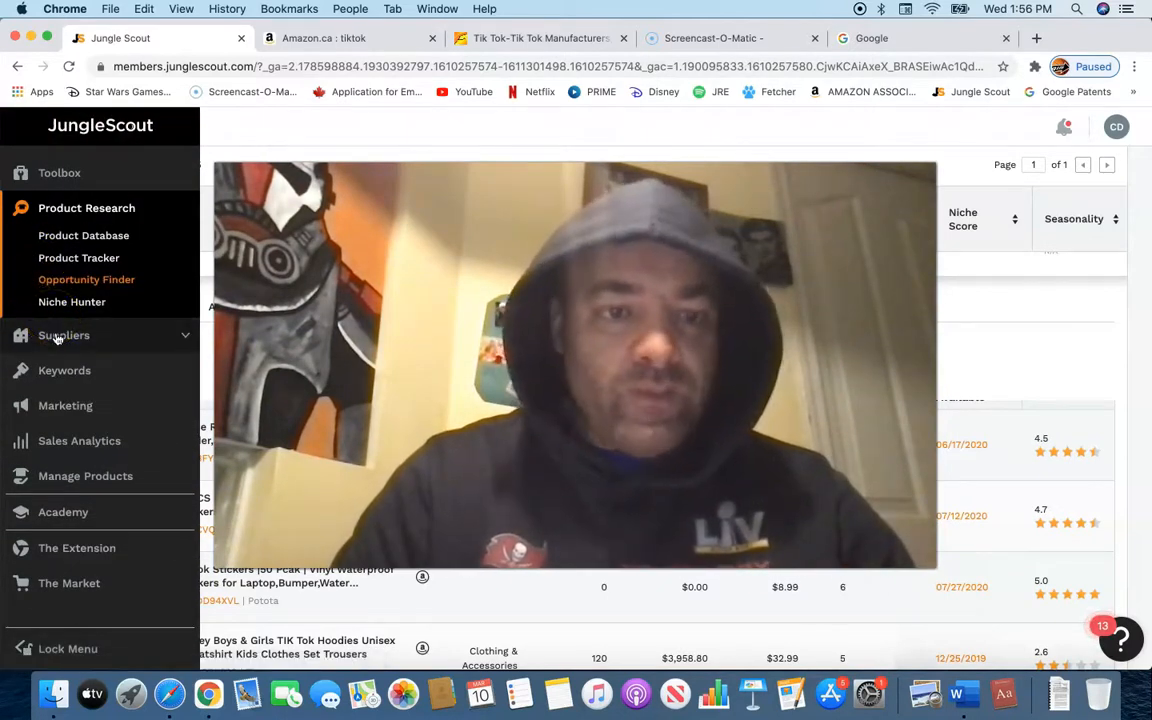
{"action": "left_click", "coordinate": [58, 370]}
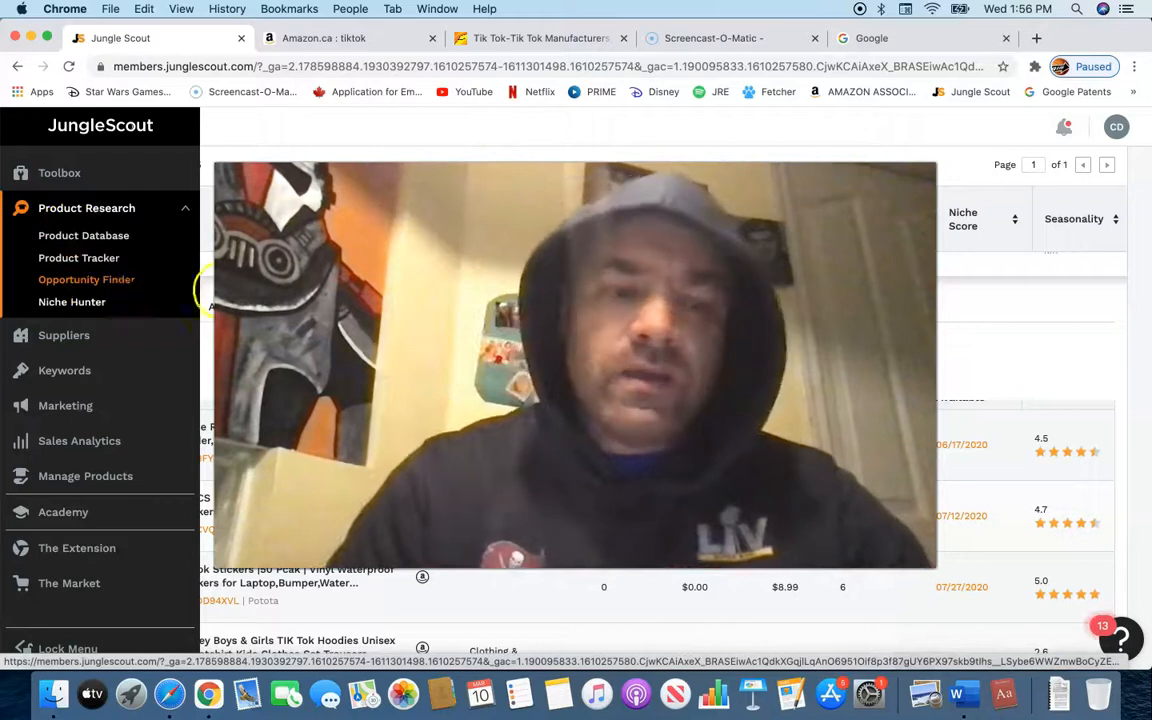
{"action": "mouse_move", "coordinate": [84, 470]}
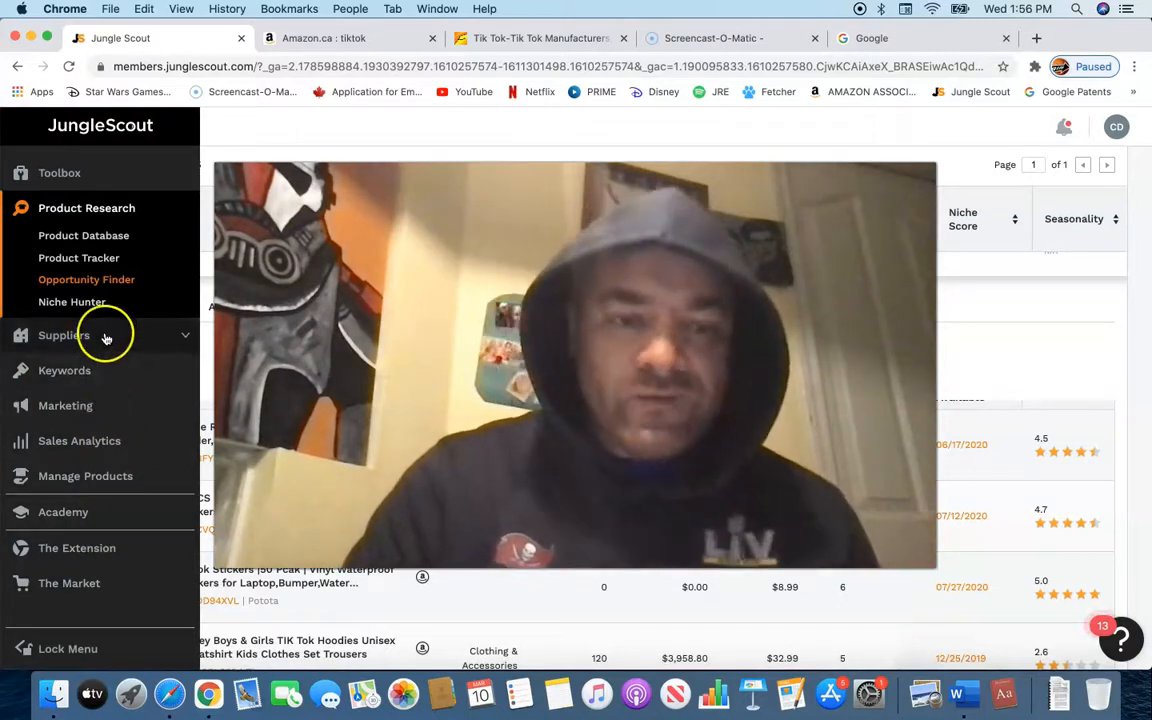
{"action": "scroll", "coordinate": [576, 400], "scroll_direction": "down", "scroll_amount": 1}
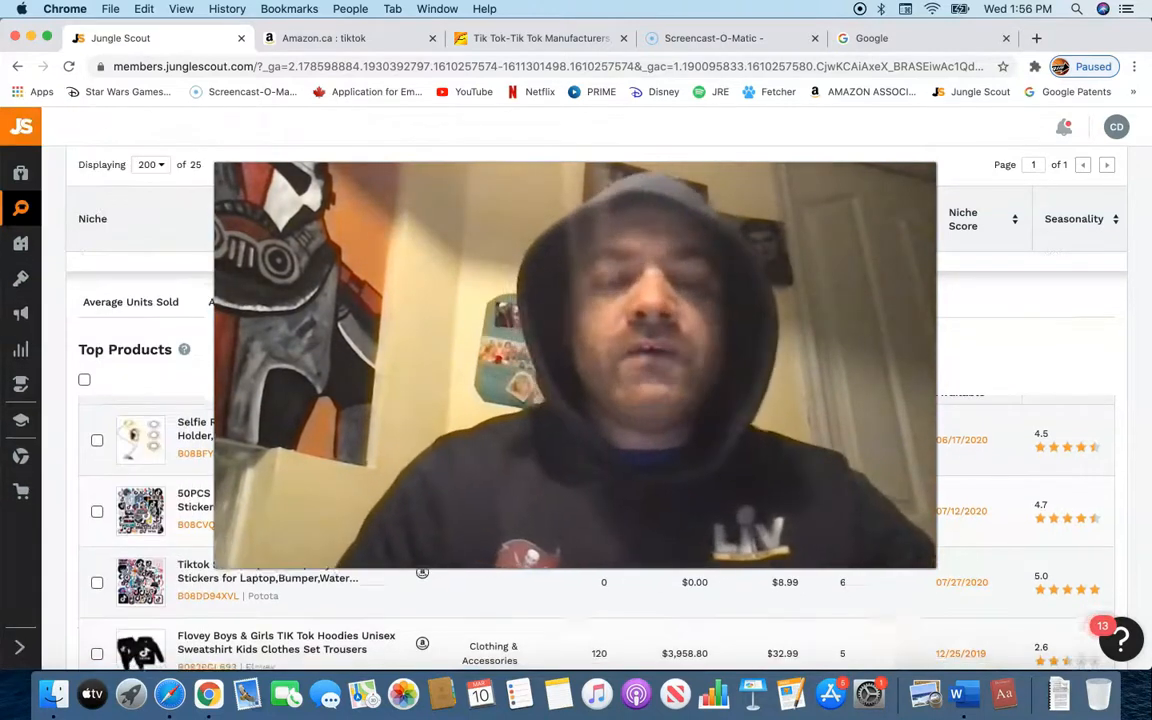
{"action": "scroll", "coordinate": [548, 410], "scroll_direction": "up", "scroll_amount": 1}
{"action": "mouse_move", "coordinate": [26, 260]}
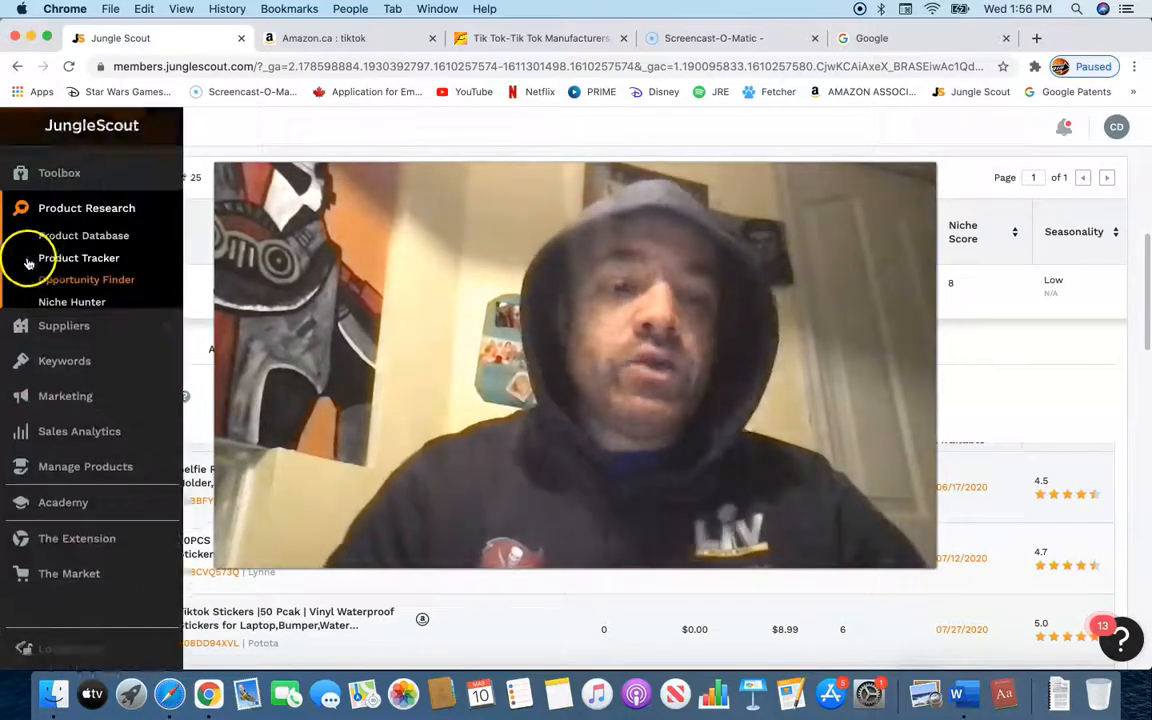
Step: Search the Supplier Database for suppliers of the product "leggings"
{"action": "left_click", "coordinate": [100, 334]}
{"action": "left_click", "coordinate": [115, 270]}
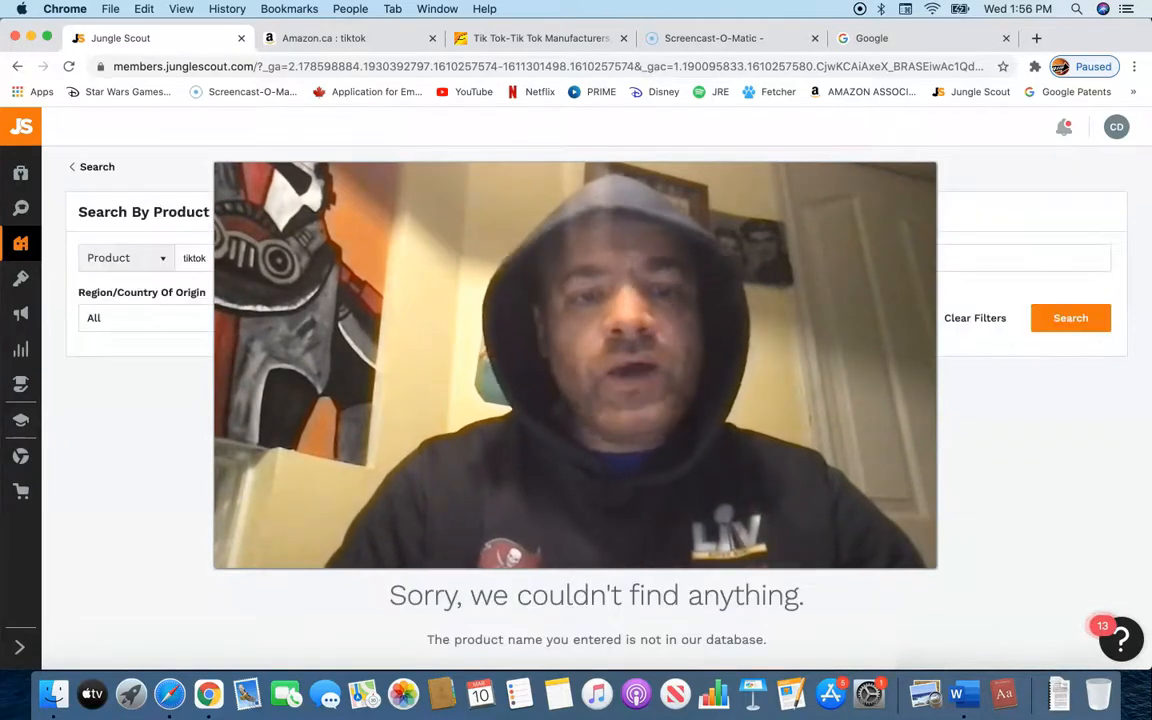
{"action": "key", "text": "BackSpace"}
{"action": "key", "text": "BackSpace"}
{"action": "key", "text": "BackSpace"}
{"action": "type", "text": "leggings"}
{"action": "key", "text": "Return"}
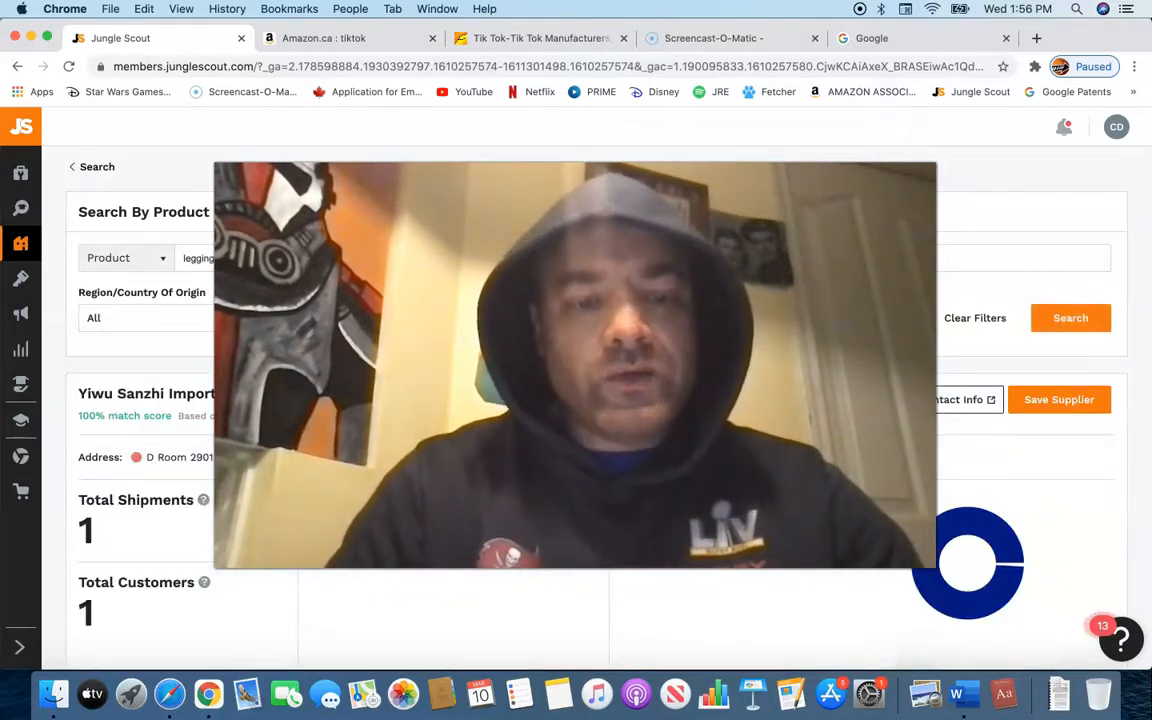
Step: Examine and compare the total shipments and customers of the first suppliers, Yiwu Sanzhi Import & Export and Dongyang Tairong Trade
{"action": "scroll", "coordinate": [596, 400], "scroll_direction": "down", "scroll_amount": 5}
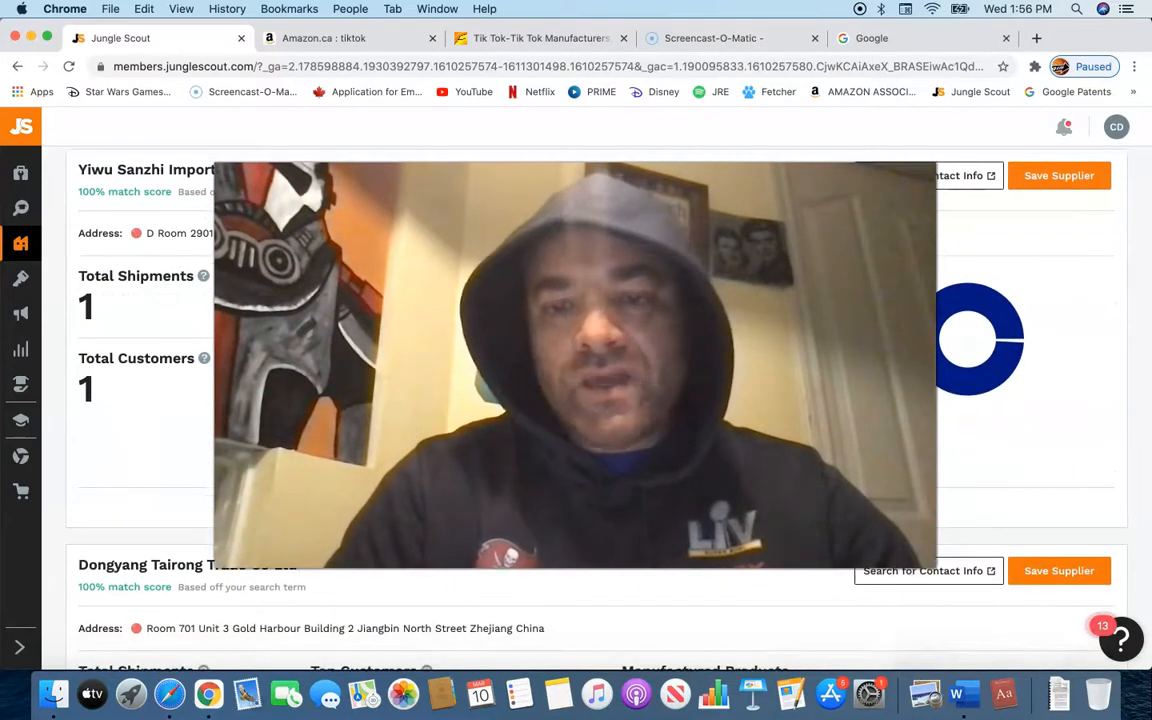
{"action": "scroll", "coordinate": [596, 400], "scroll_direction": "down", "scroll_amount": 1}
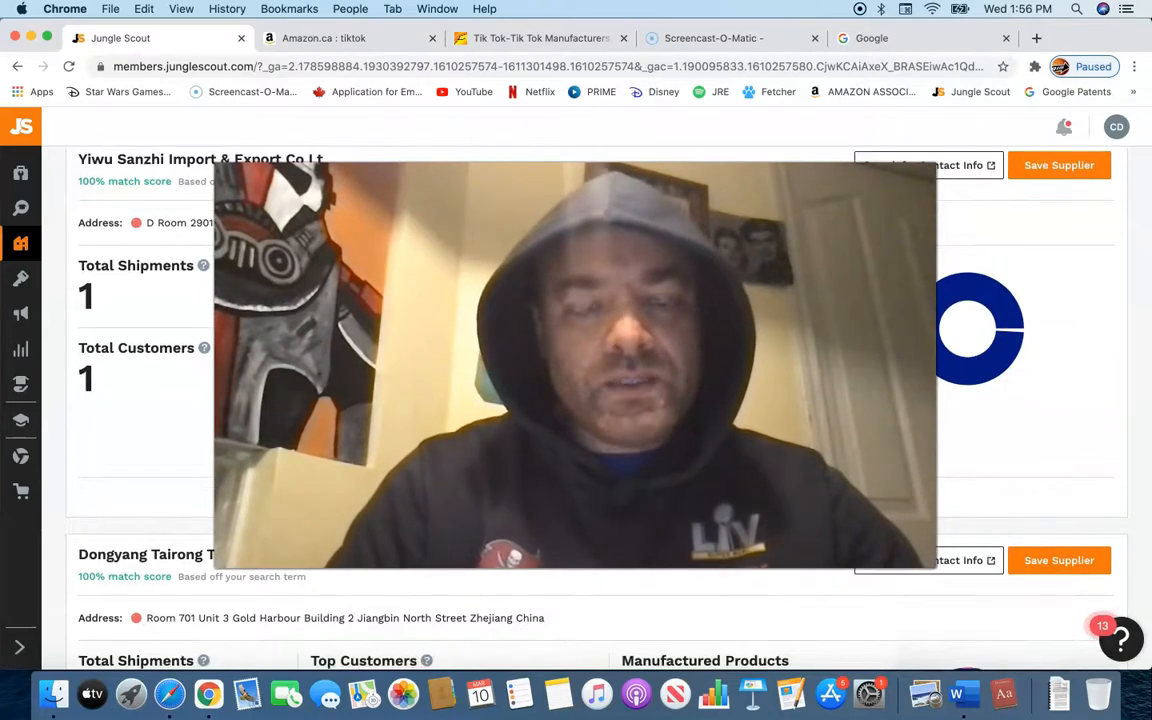
{"action": "scroll", "coordinate": [596, 400], "scroll_direction": "down", "scroll_amount": 1}
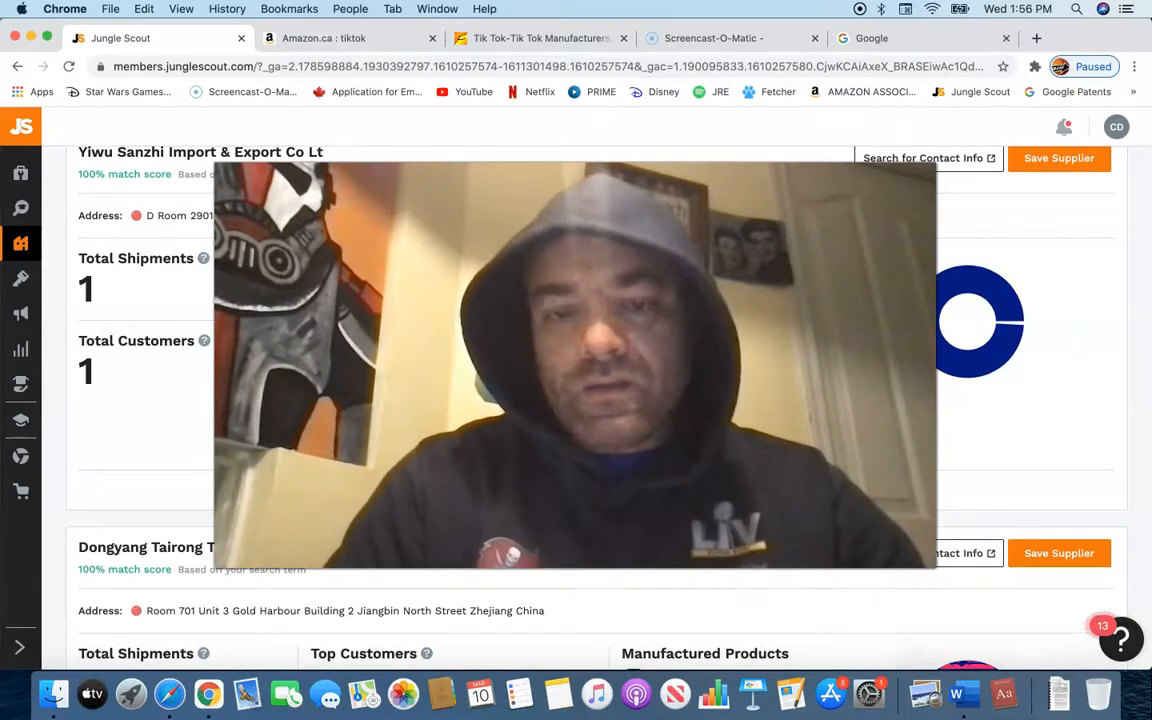
{"action": "scroll", "coordinate": [596, 400], "scroll_direction": "down", "scroll_amount": 6}
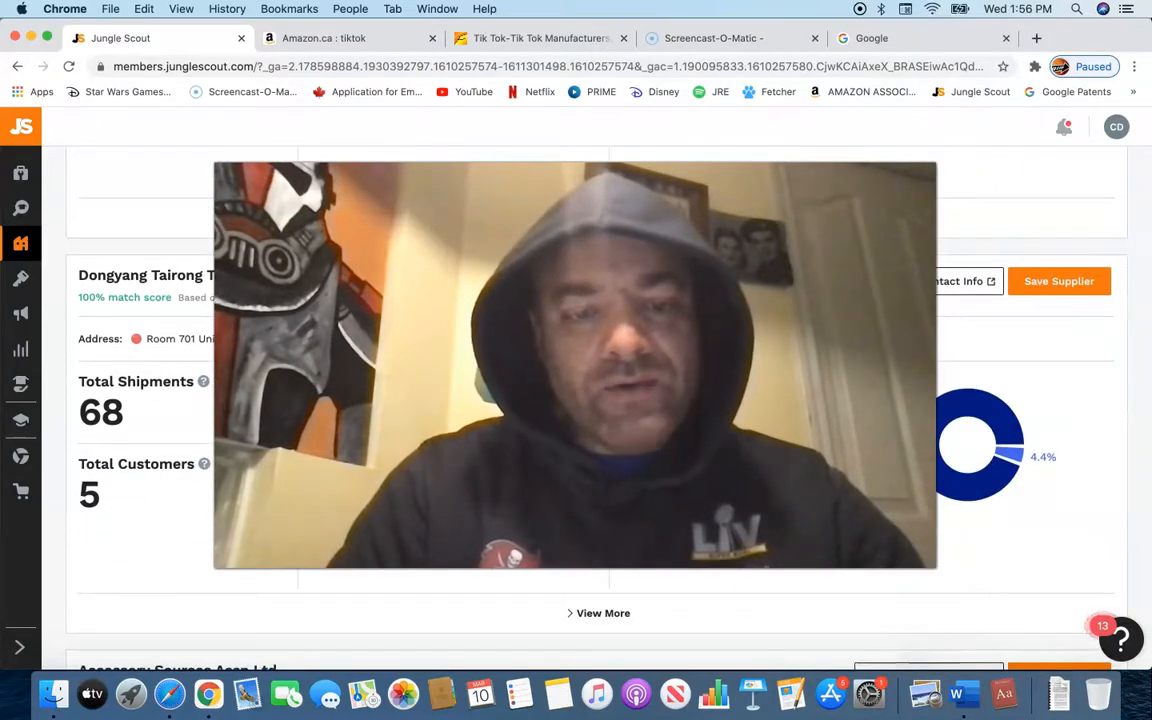
{"action": "scroll", "coordinate": [596, 400], "scroll_direction": "down", "scroll_amount": 2}
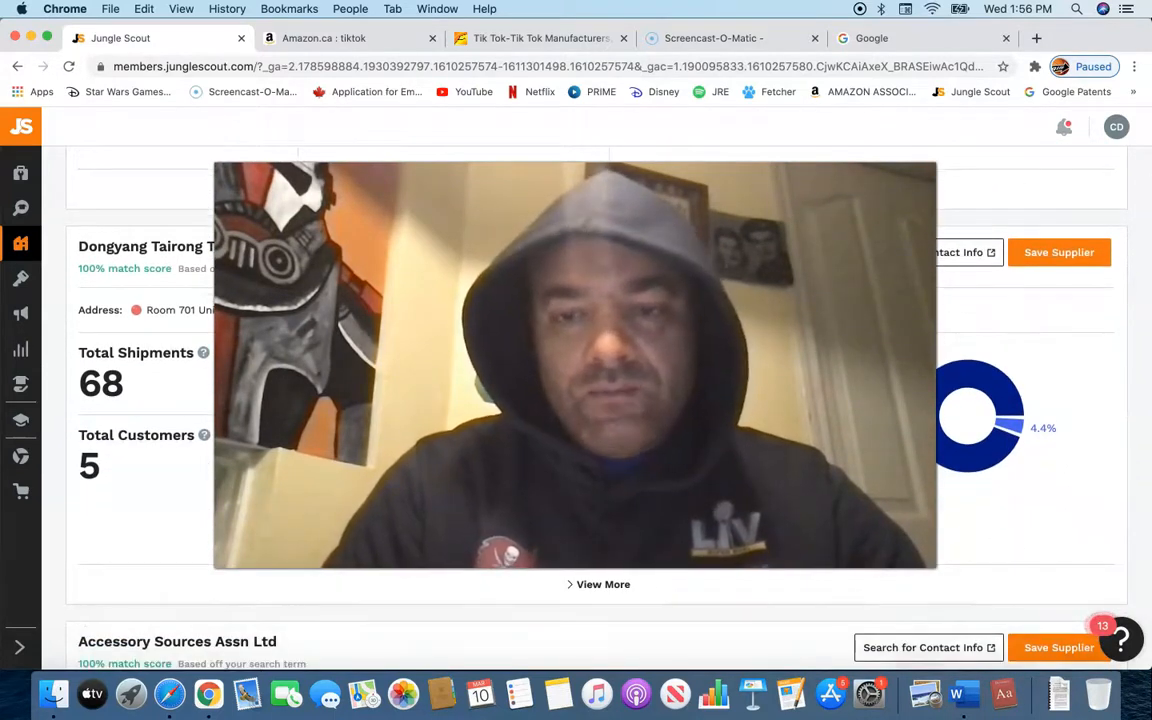
{"action": "scroll", "coordinate": [596, 400], "scroll_direction": "down", "scroll_amount": 3}
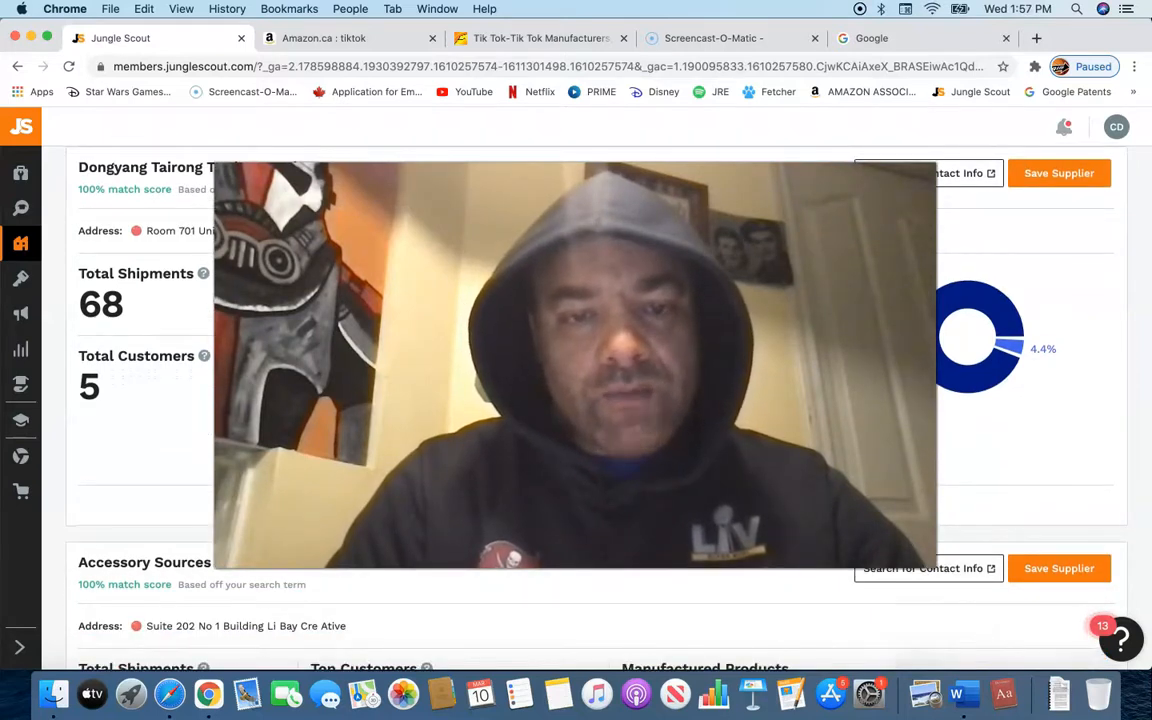
{"action": "scroll", "coordinate": [596, 400], "scroll_direction": "down", "scroll_amount": 3}
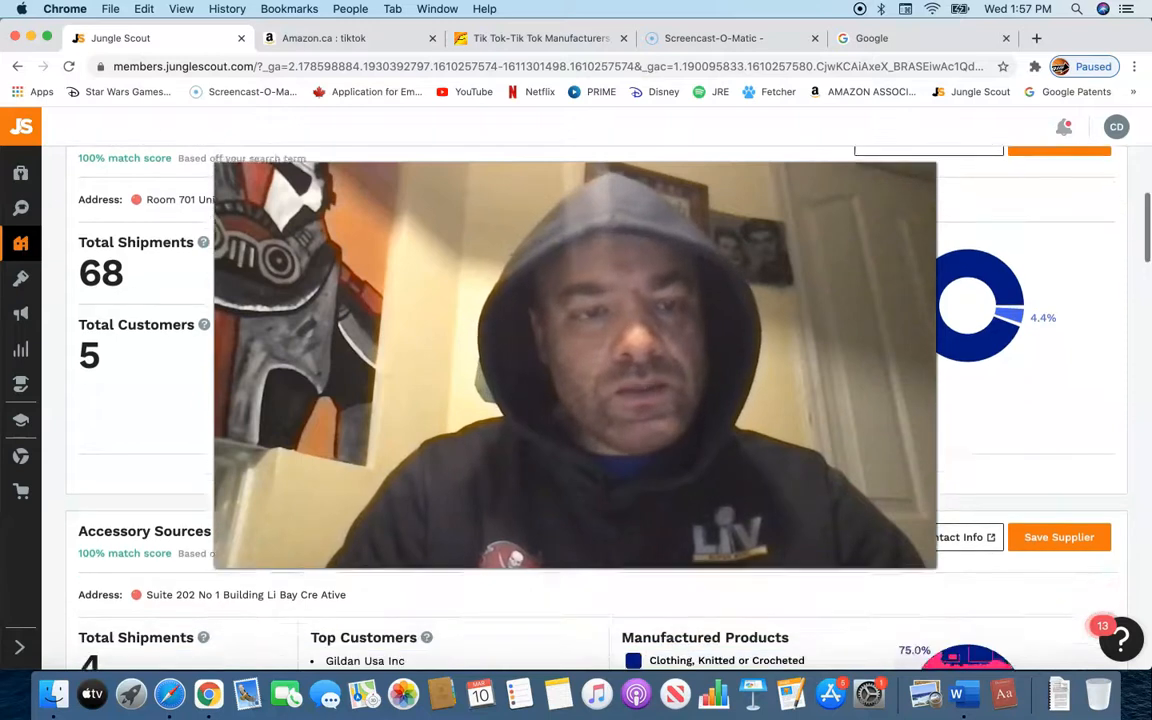
{"action": "scroll", "coordinate": [596, 400], "scroll_direction": "up", "scroll_amount": 10}
{"action": "scroll", "coordinate": [596, 400], "scroll_direction": "up", "scroll_amount": 2}
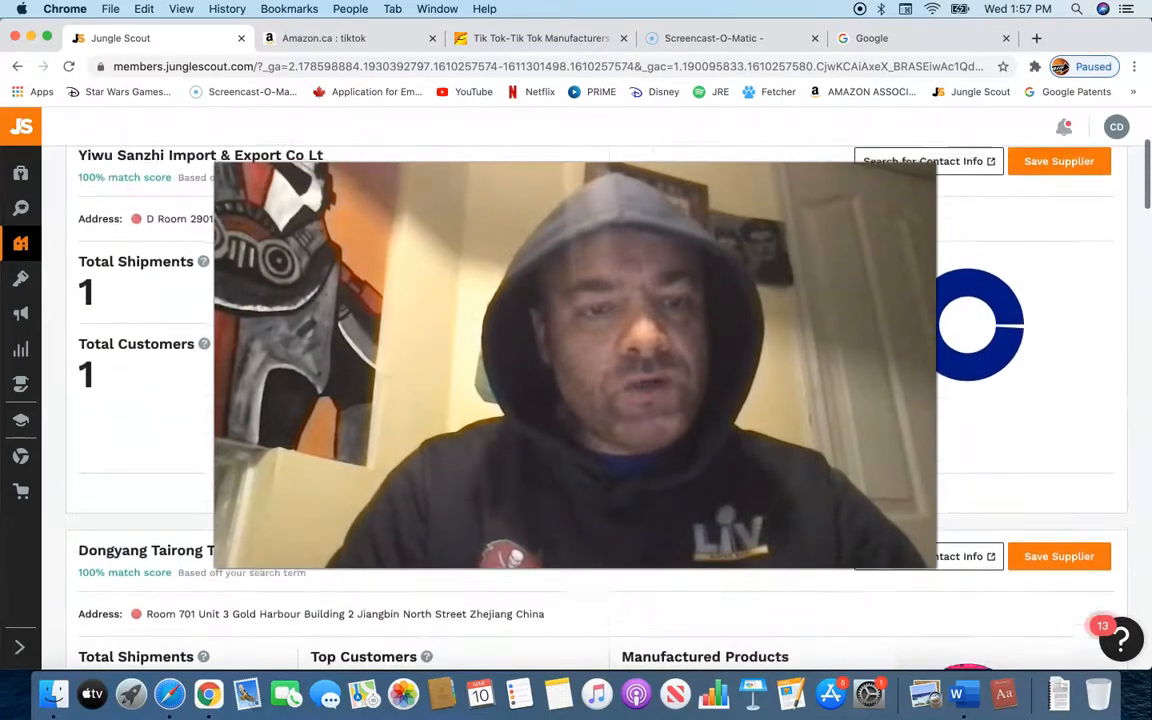
{"action": "scroll", "coordinate": [596, 400], "scroll_direction": "down", "scroll_amount": 3}
{"action": "scroll", "coordinate": [596, 400], "scroll_direction": "down", "scroll_amount": 8}
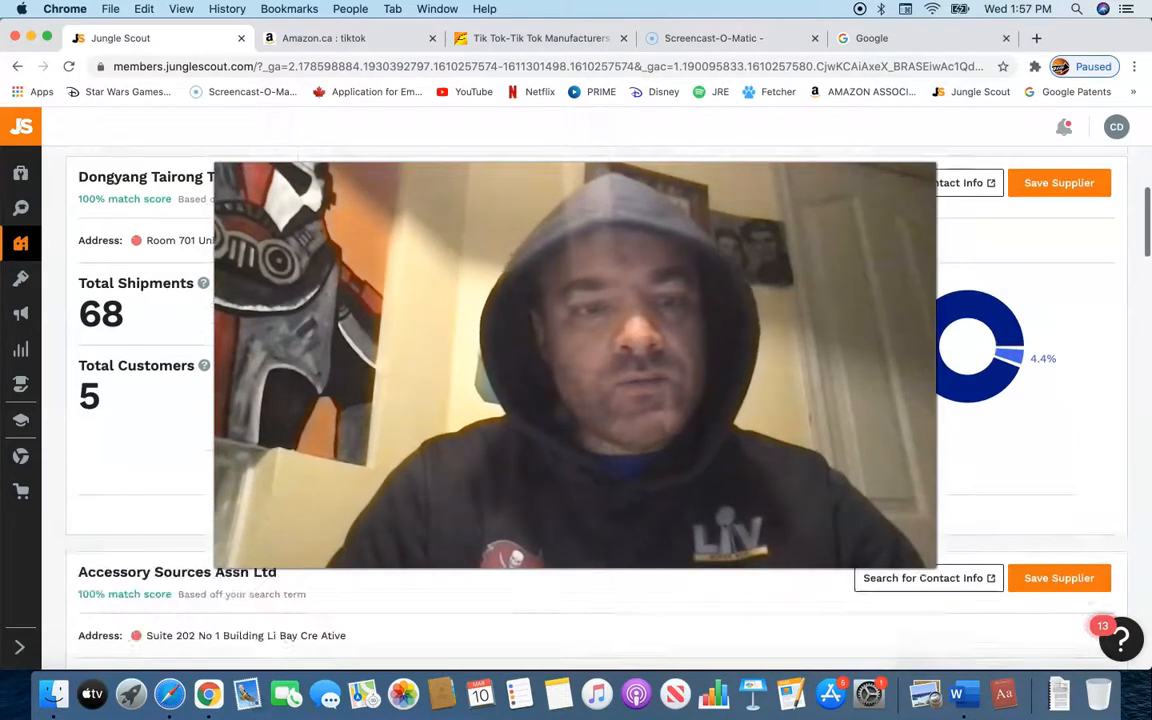
{"action": "scroll", "coordinate": [596, 400], "scroll_direction": "up", "scroll_amount": 1}
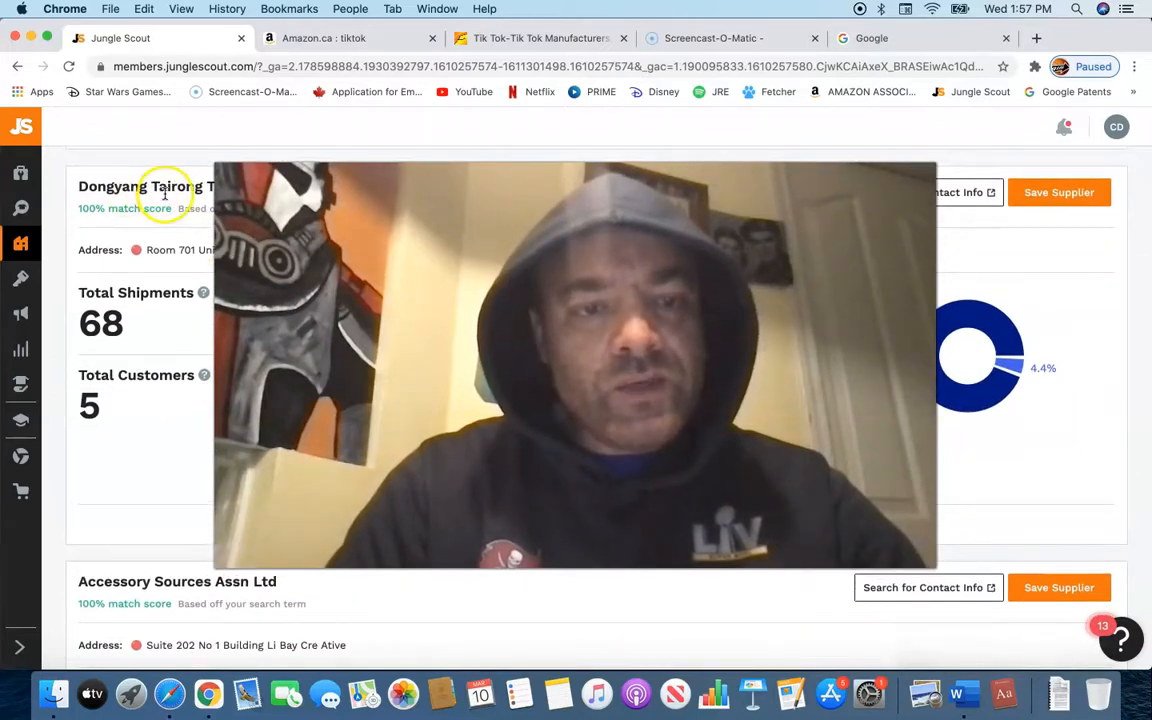
{"action": "scroll", "coordinate": [596, 400], "scroll_direction": "up", "scroll_amount": 1}
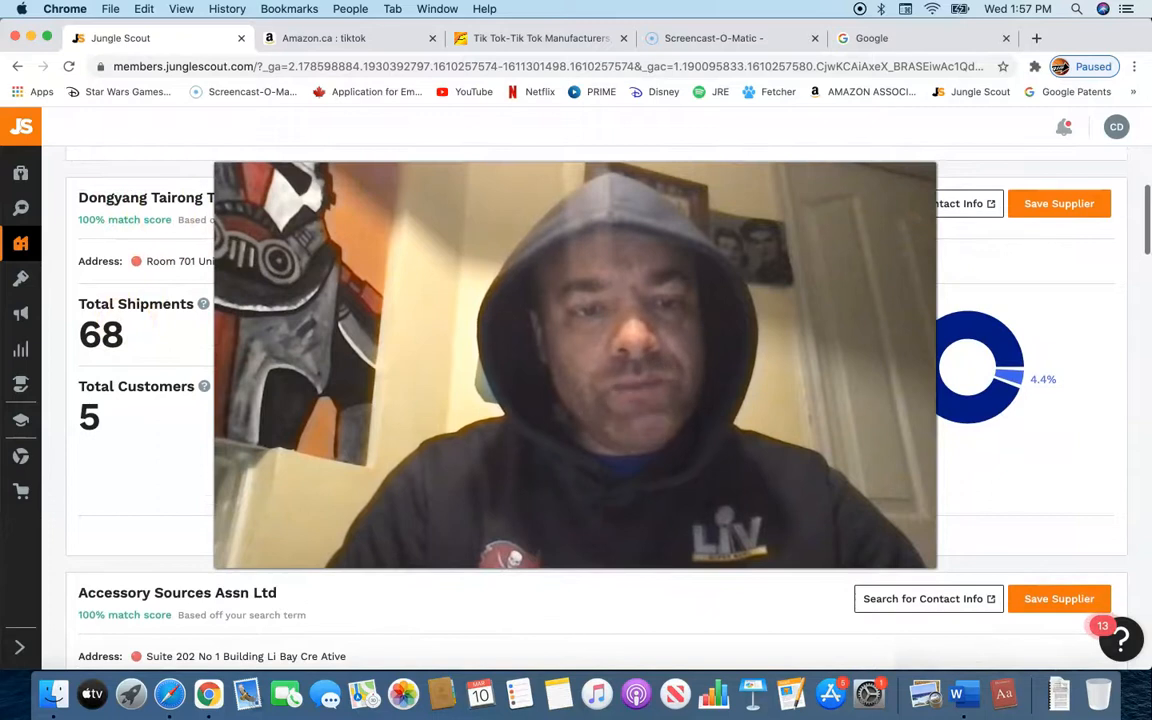
{"action": "scroll", "coordinate": [163, 427], "scroll_direction": "down", "scroll_amount": 5}
{"action": "scroll", "coordinate": [163, 427], "scroll_direction": "up", "scroll_amount": 4}
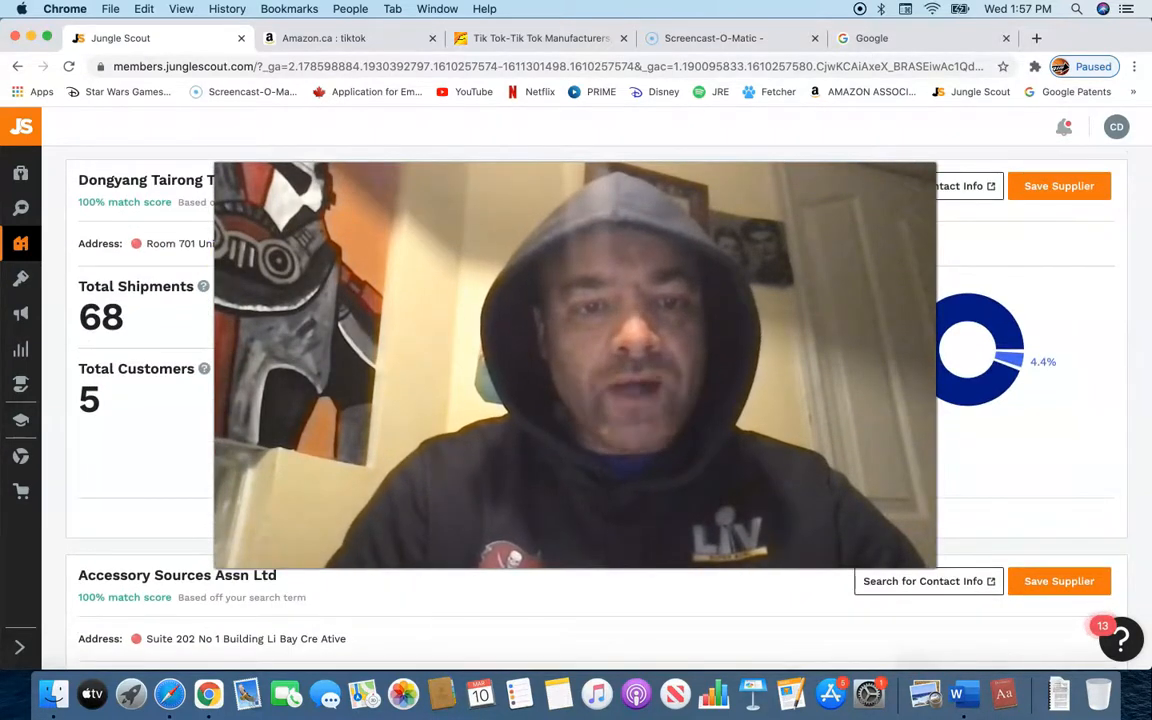
{"action": "scroll", "coordinate": [596, 400], "scroll_direction": "down", "scroll_amount": 1}
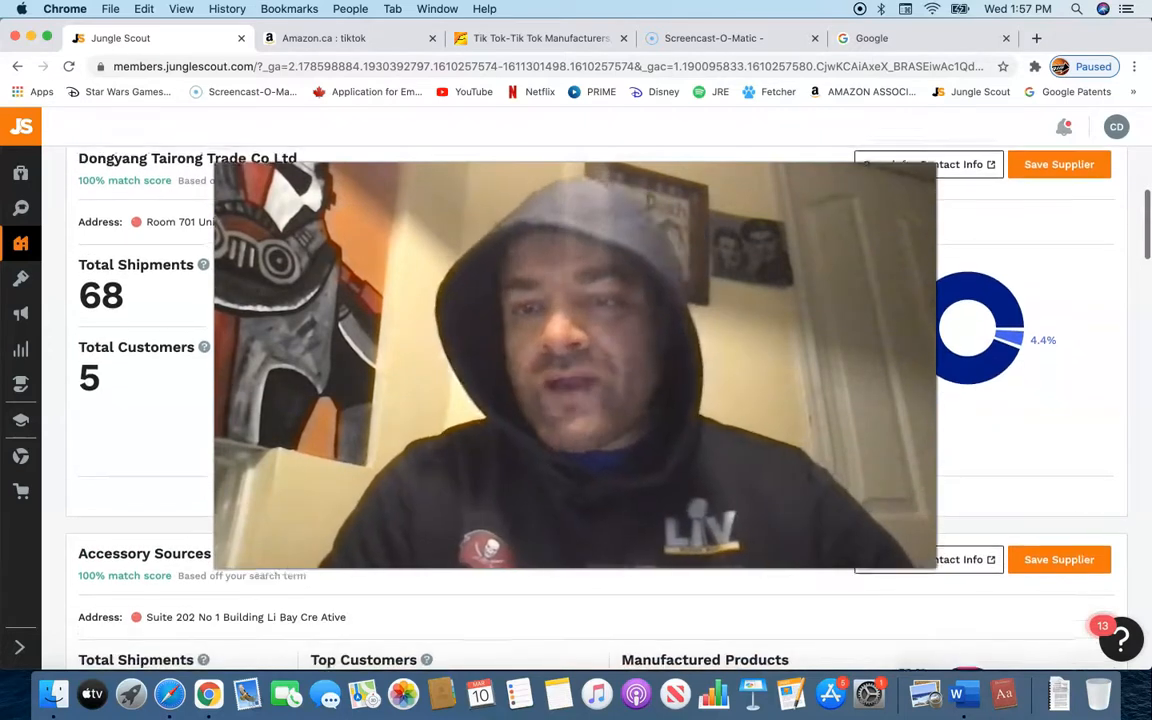
{"action": "scroll", "coordinate": [596, 400], "scroll_direction": "up", "scroll_amount": 1}
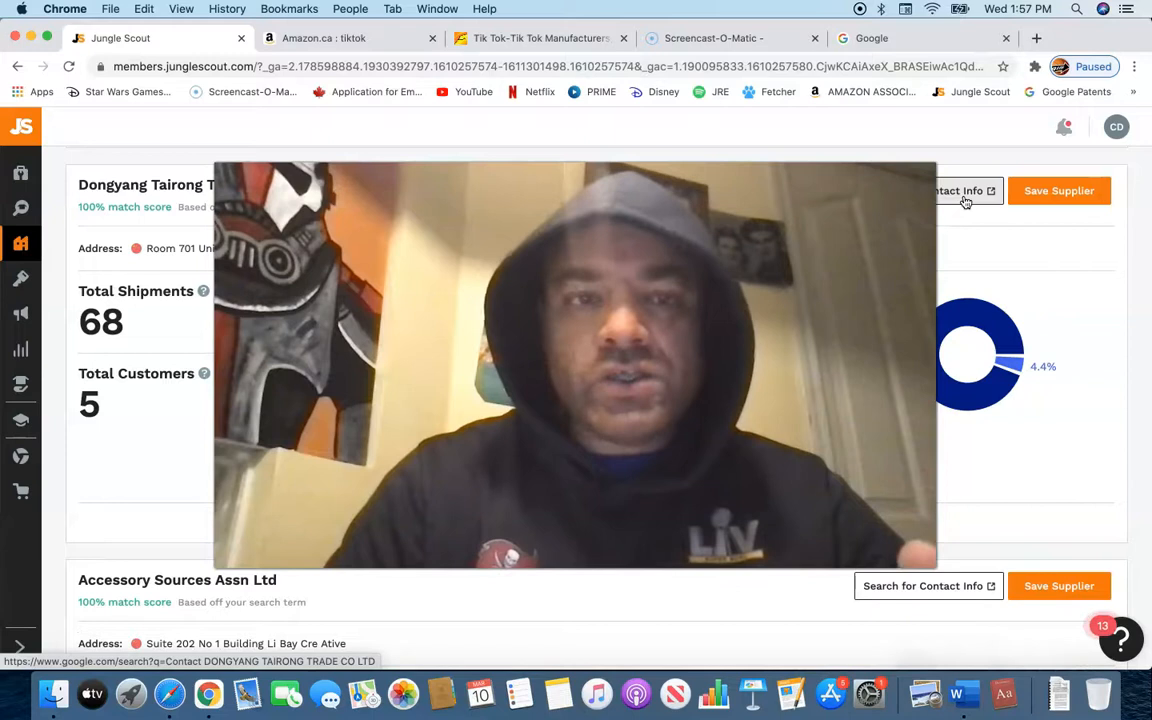
Step: Examine the shipment and customer figures of the remaining suppliers, from Accessory Sources Assn Ltd onward
{"action": "scroll", "coordinate": [965, 202], "scroll_direction": "down", "scroll_amount": 5}
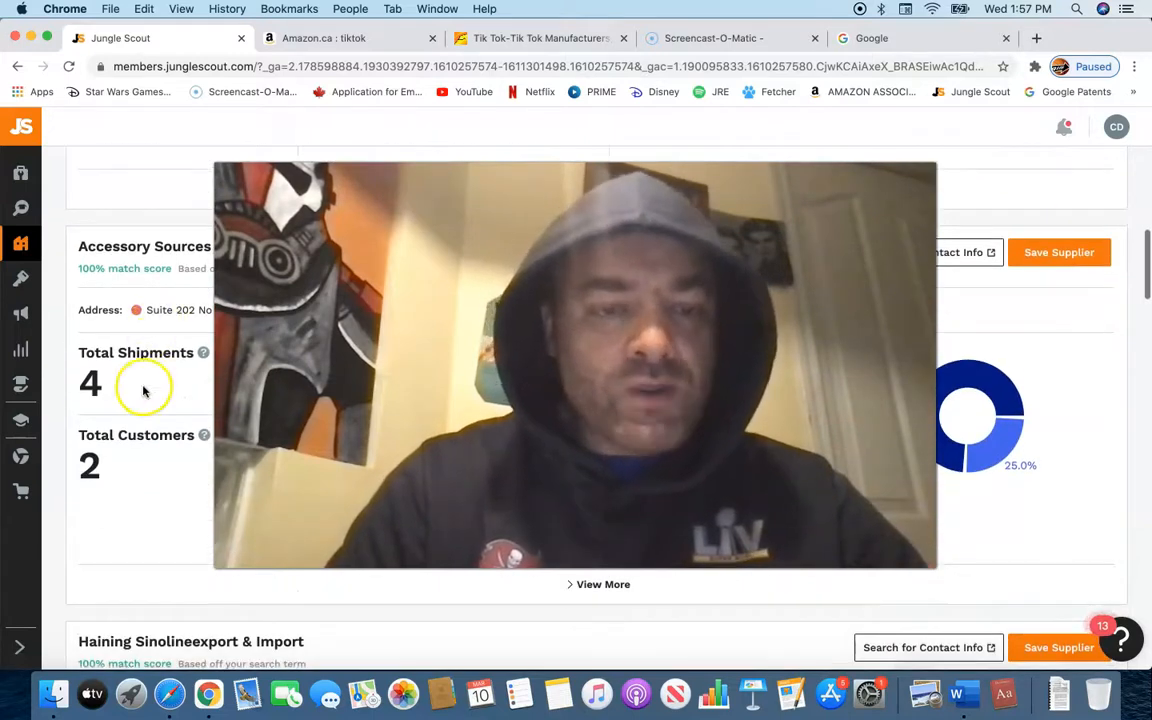
{"action": "scroll", "coordinate": [200, 440], "scroll_direction": "down", "scroll_amount": 6}
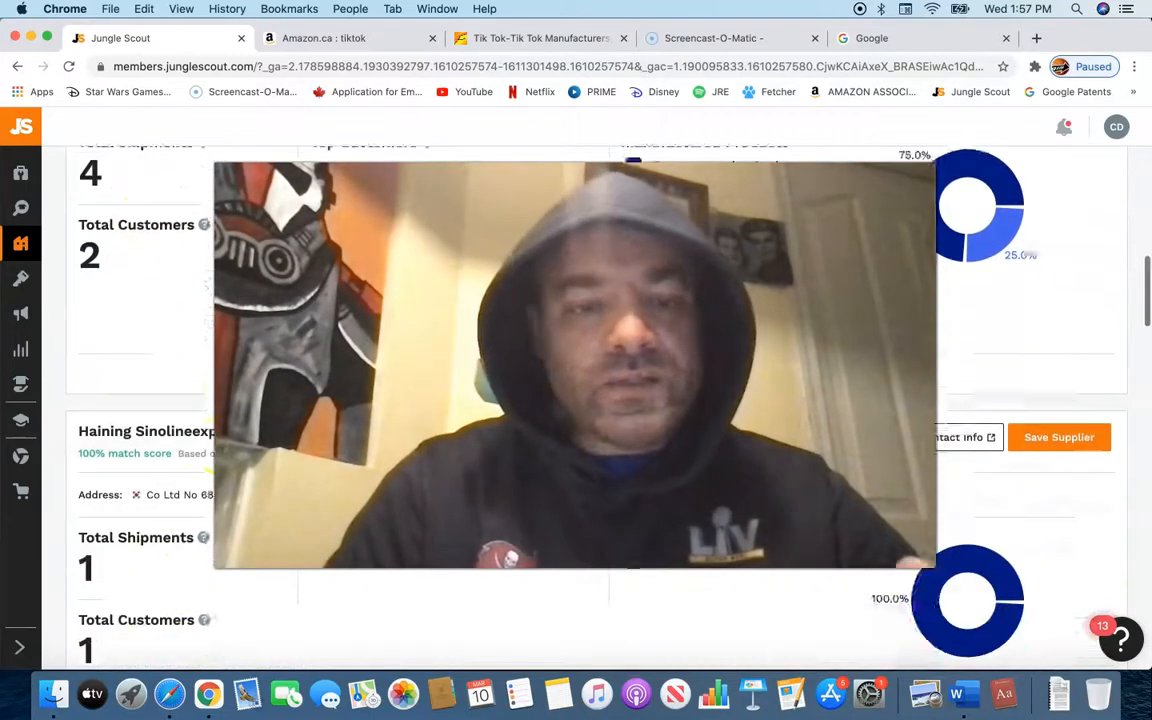
{"action": "scroll", "coordinate": [166, 463], "scroll_direction": "down", "scroll_amount": 2}
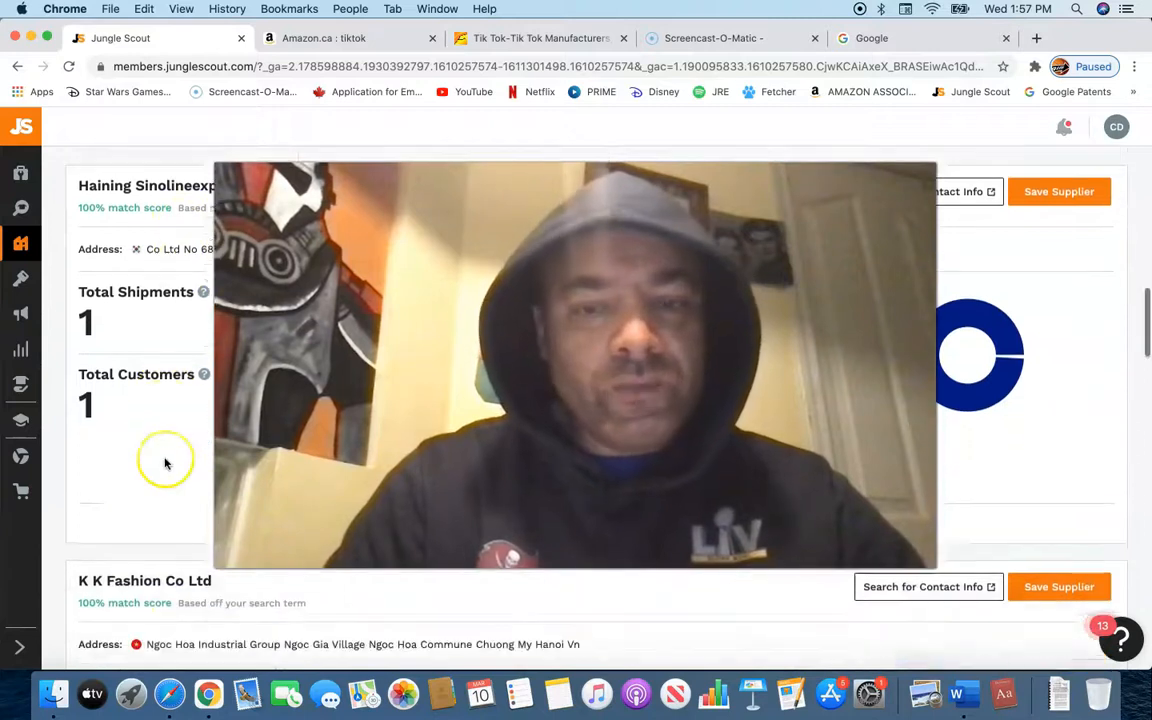
{"action": "scroll", "coordinate": [166, 463], "scroll_direction": "down", "scroll_amount": 5}
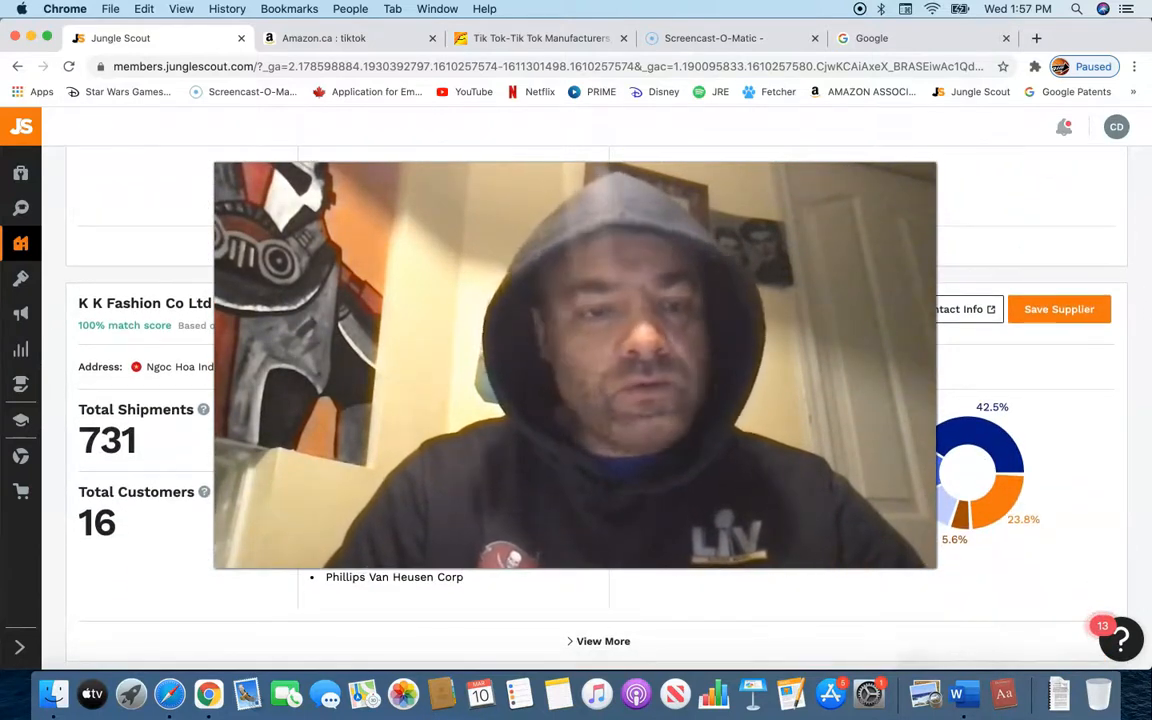
{"action": "scroll", "coordinate": [212, 465], "scroll_direction": "down", "scroll_amount": 1}
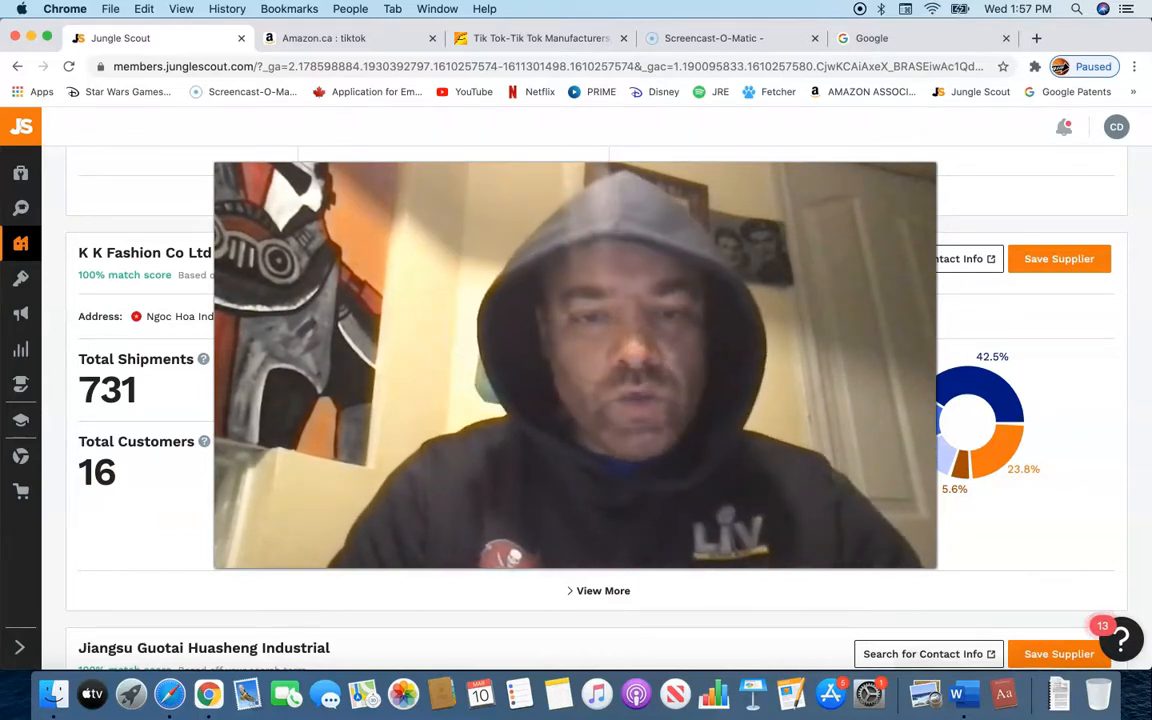
{"action": "scroll", "coordinate": [576, 400], "scroll_direction": "down", "scroll_amount": 5}
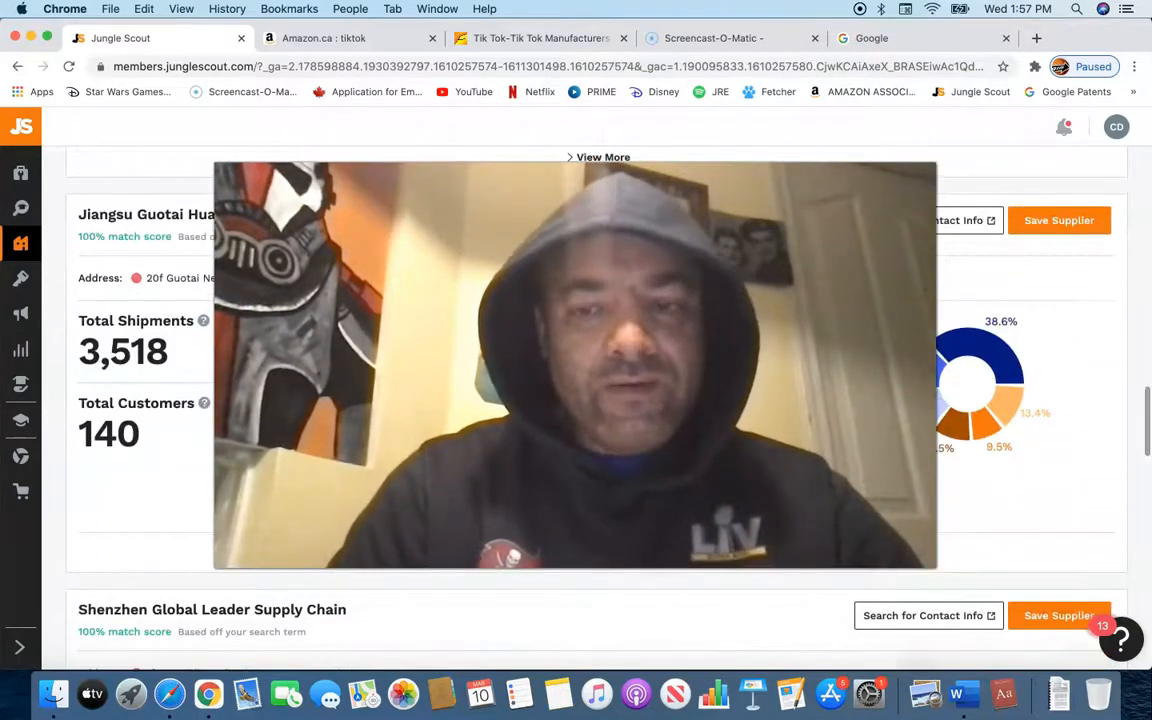
{"action": "scroll", "coordinate": [122, 279], "scroll_direction": "down", "scroll_amount": 15}
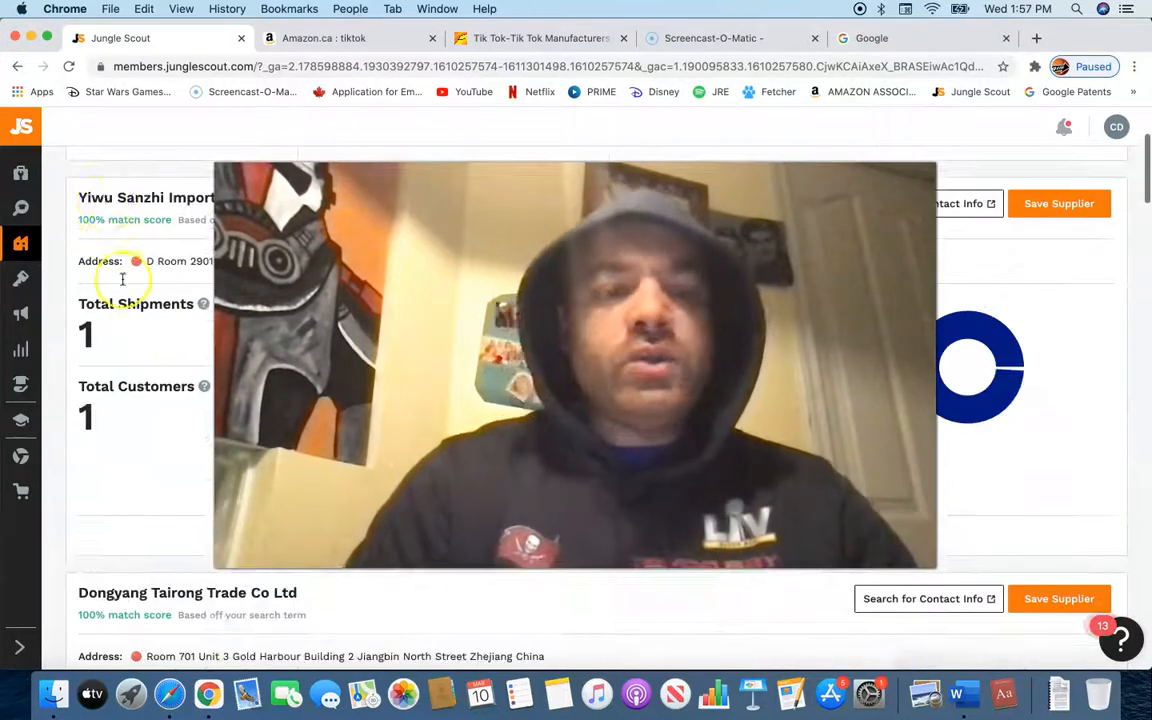
Step: Open the Opportunity Finder in Product Research and deselect the Clothing & Accessories category
{"action": "mouse_move", "coordinate": [21, 175]}
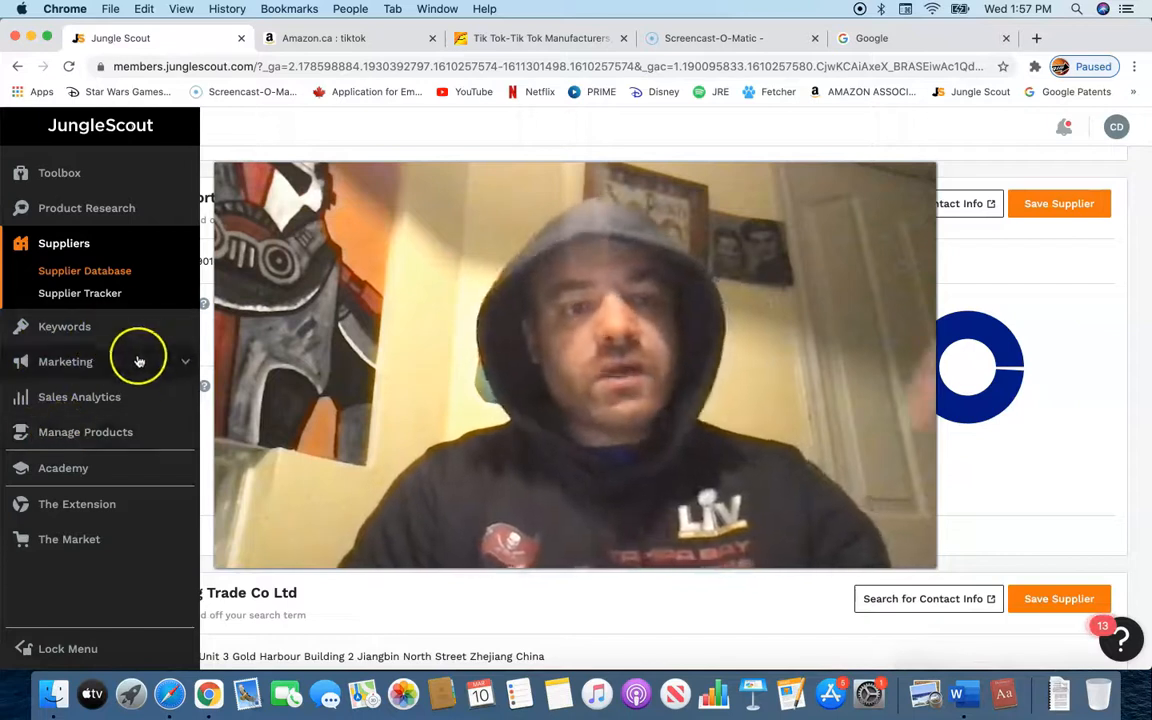
{"action": "left_click", "coordinate": [165, 276]}
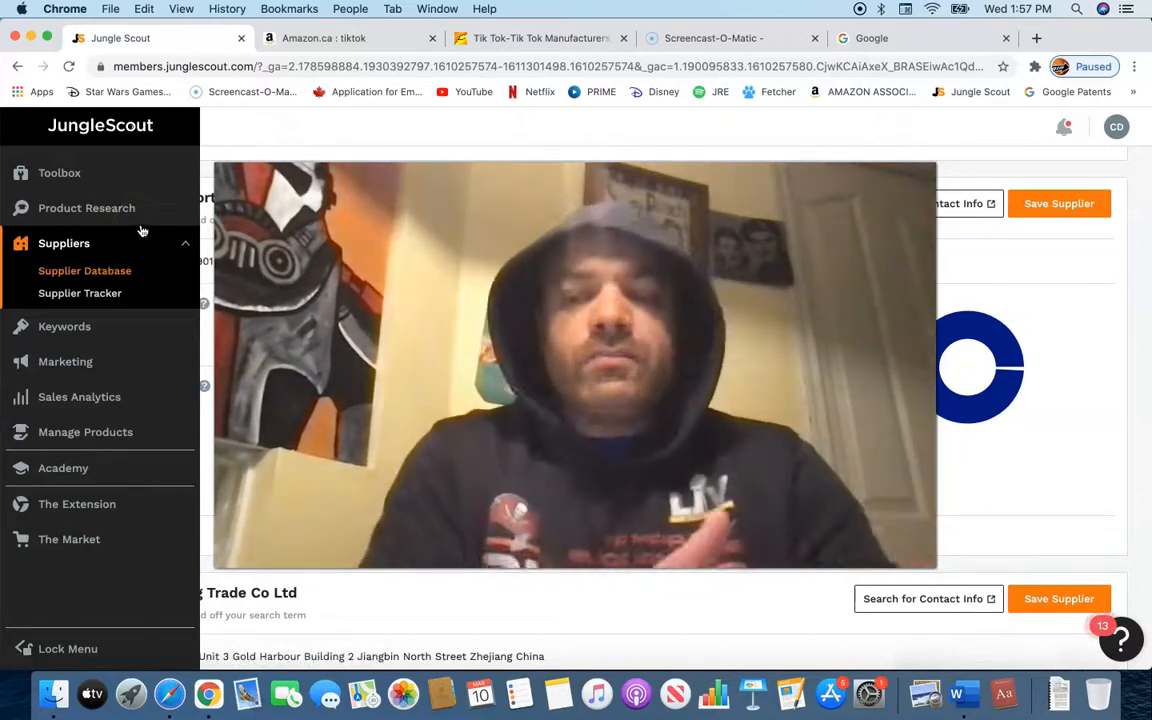
{"action": "left_click", "coordinate": [98, 206]}
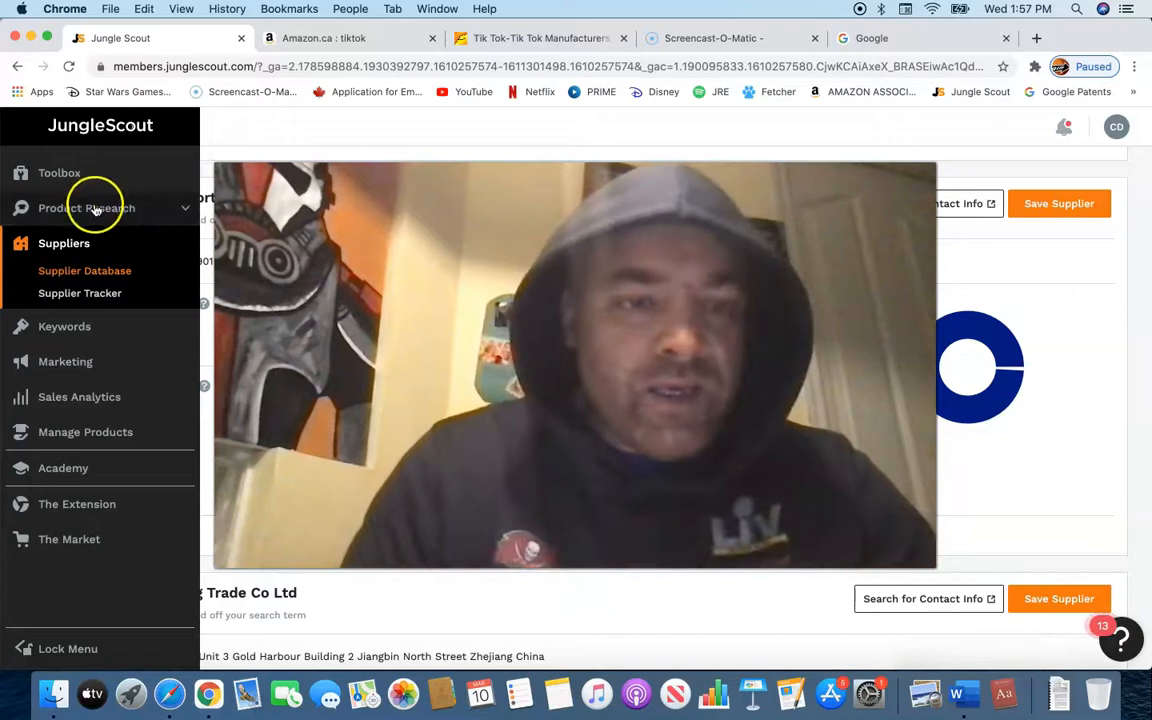
{"action": "left_click", "coordinate": [72, 303]}
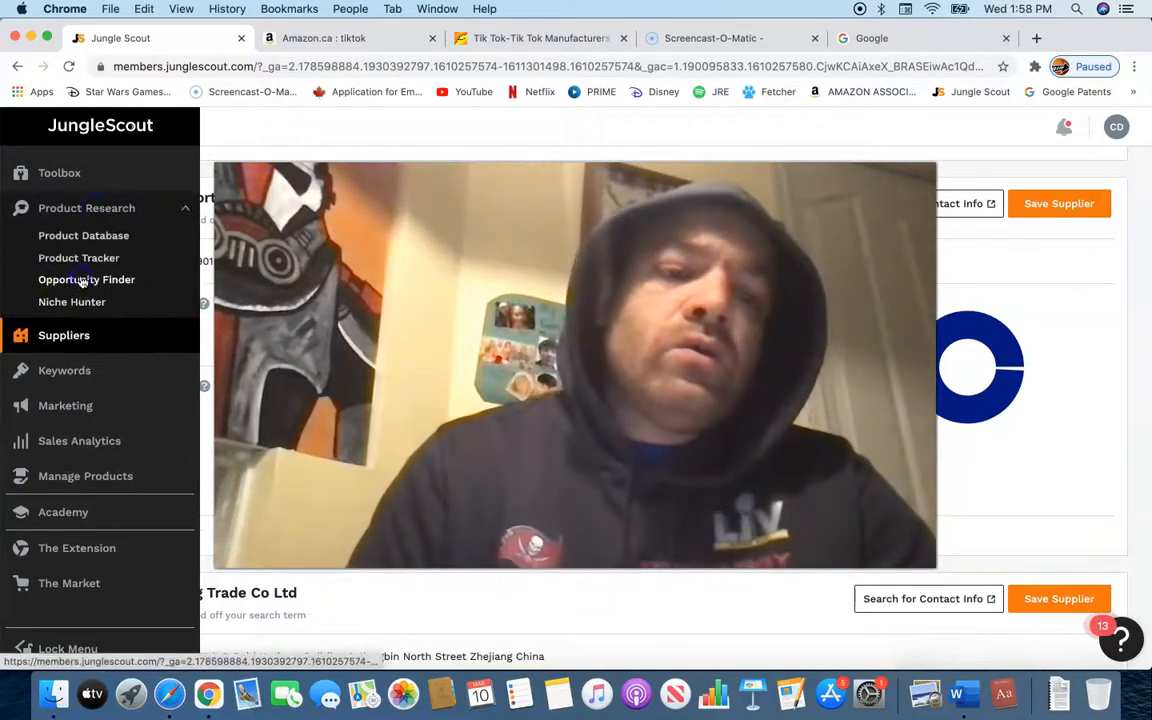
{"action": "left_click", "coordinate": [112, 280]}
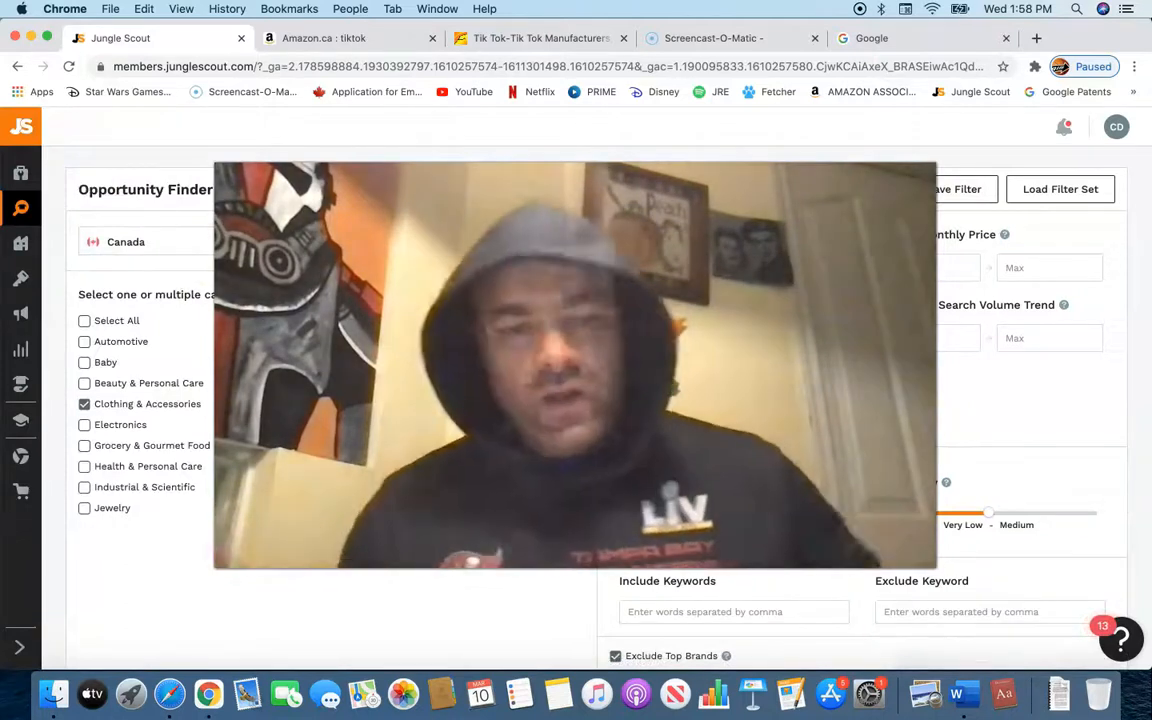
{"action": "left_click", "coordinate": [86, 403]}
Step: Collapse the expanded Tiktok niche details and review the list of niches in the results table
{"action": "scroll", "coordinate": [88, 404], "scroll_direction": "down", "scroll_amount": 2}
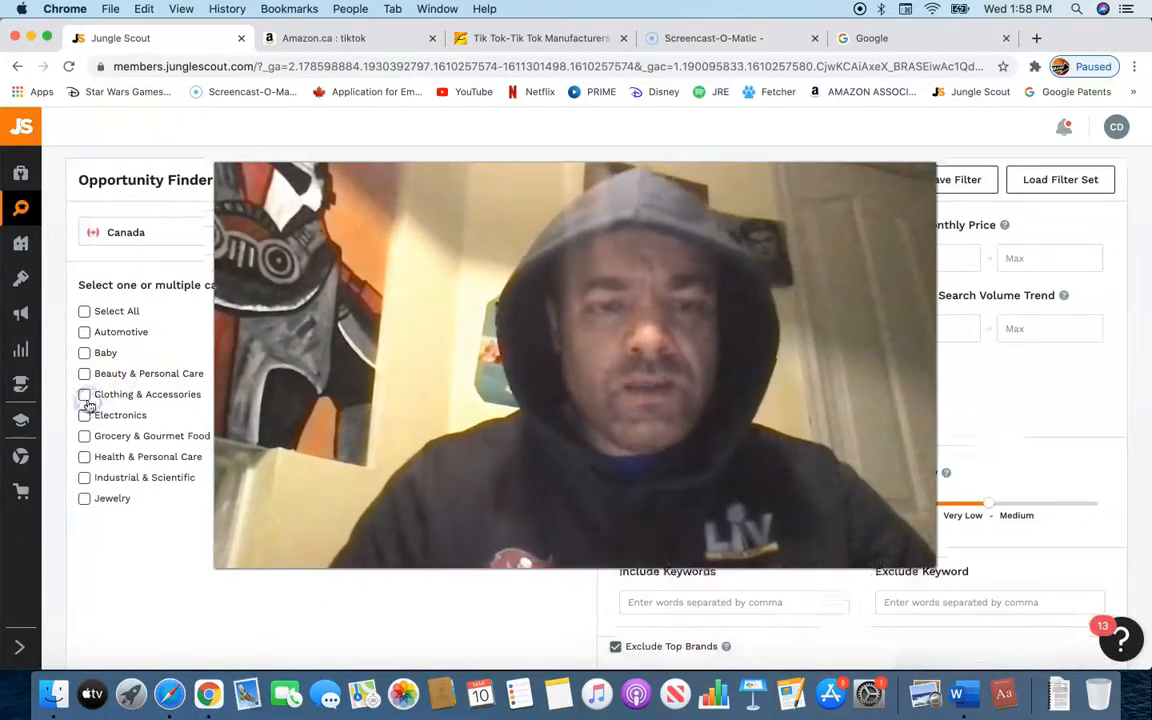
{"action": "scroll", "coordinate": [86, 355], "scroll_direction": "down", "scroll_amount": 3}
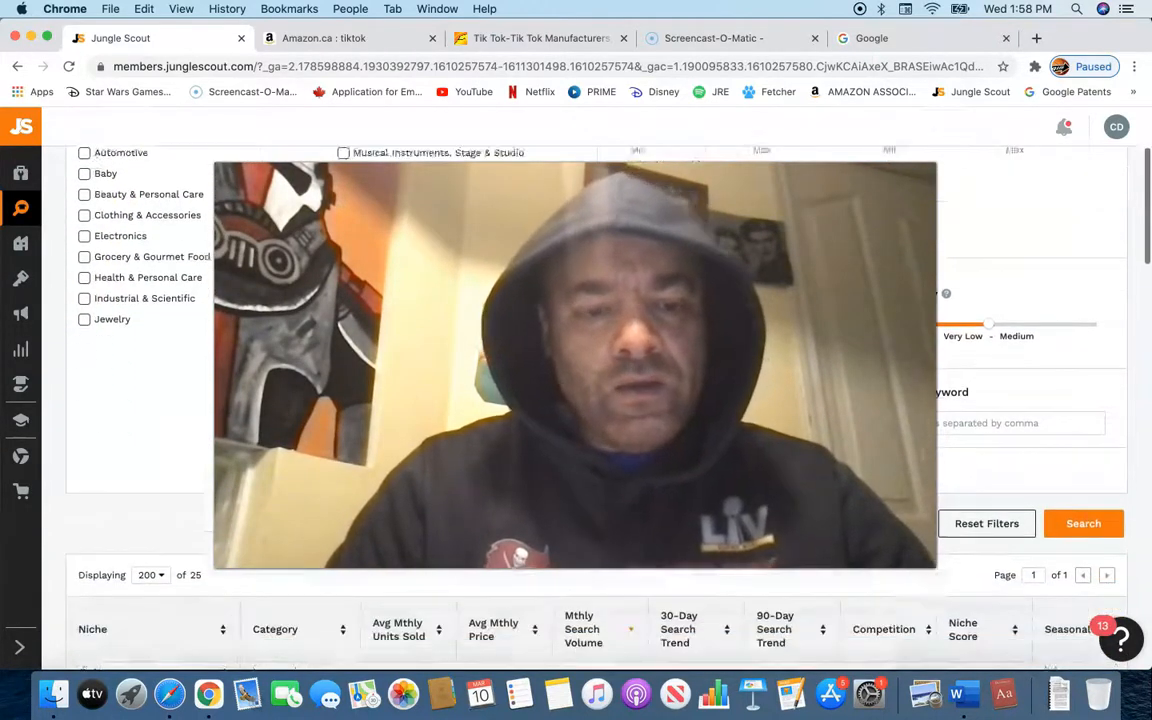
{"action": "scroll", "coordinate": [208, 503], "scroll_direction": "up", "scroll_amount": 4}
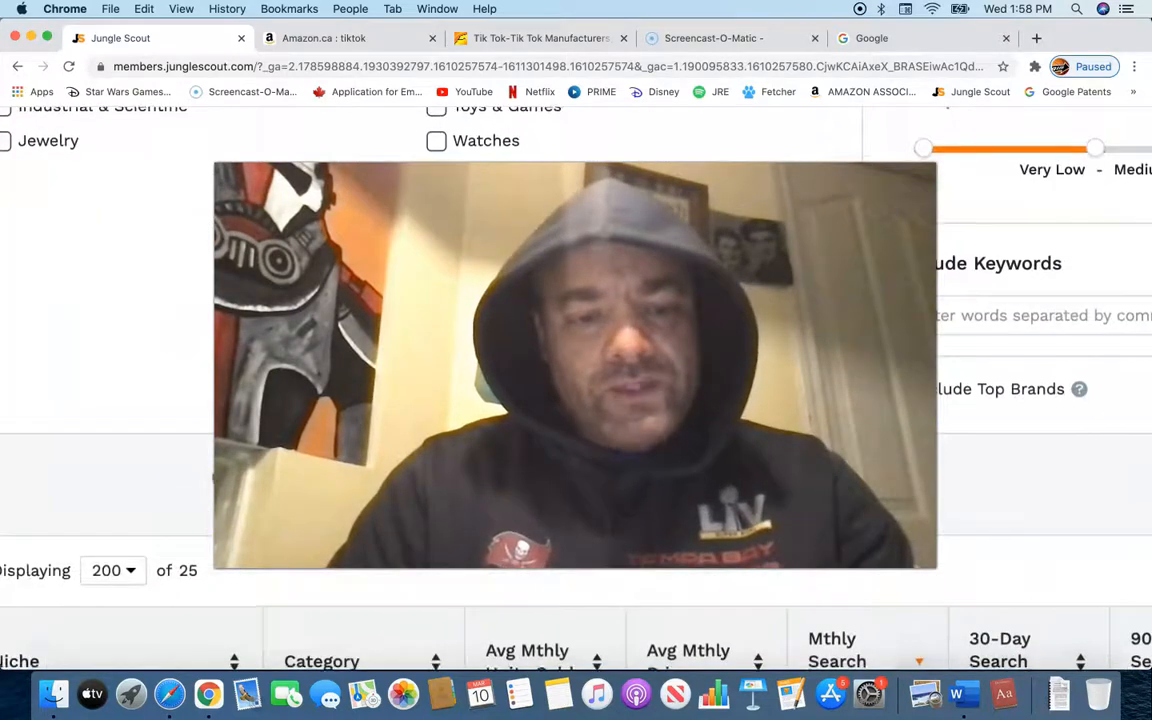
{"action": "scroll", "coordinate": [208, 503], "scroll_direction": "down", "scroll_amount": 3}
{"action": "scroll", "coordinate": [208, 503], "scroll_direction": "down", "scroll_amount": 4}
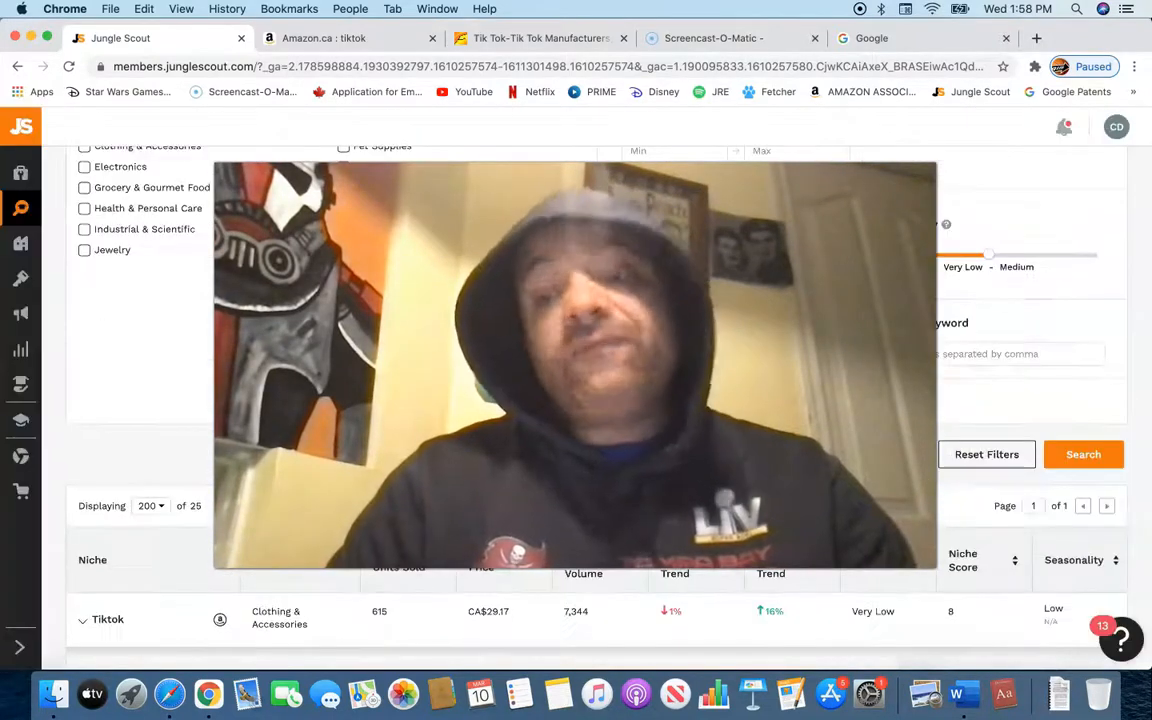
{"action": "scroll", "coordinate": [208, 503], "scroll_direction": "down", "scroll_amount": 1}
{"action": "scroll", "coordinate": [62, 320], "scroll_direction": "down", "scroll_amount": 5}
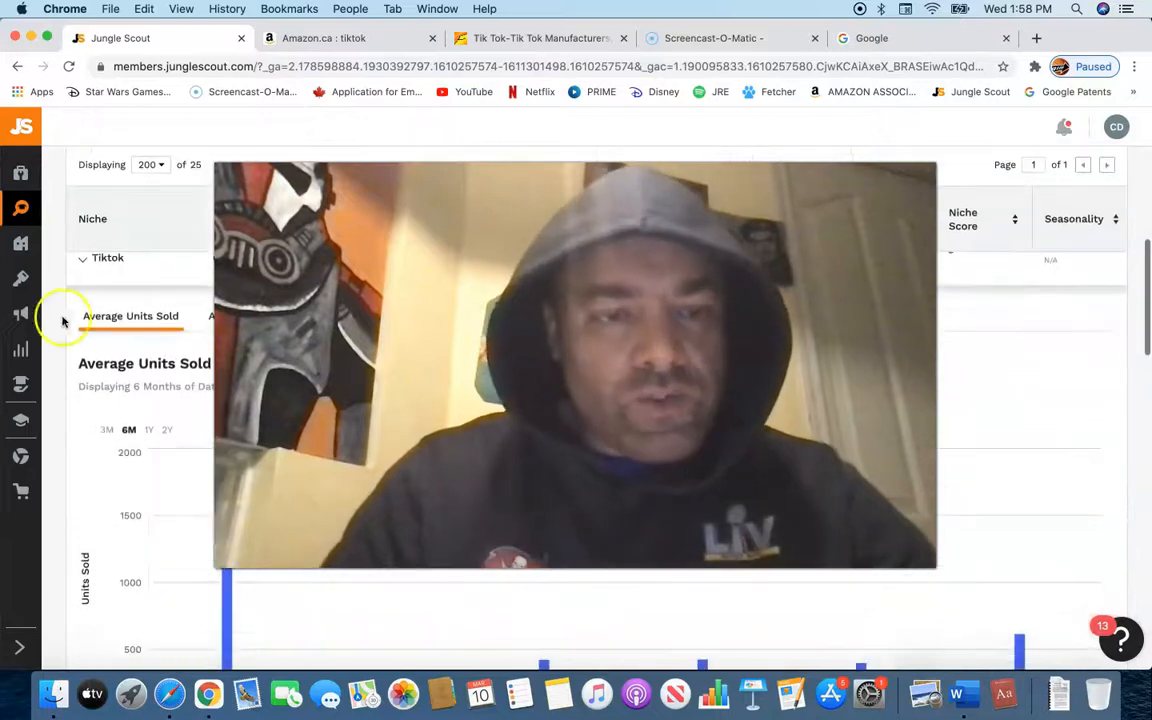
{"action": "left_click", "coordinate": [80, 263]}
{"action": "scroll", "coordinate": [150, 318], "scroll_direction": "up", "scroll_amount": 3}
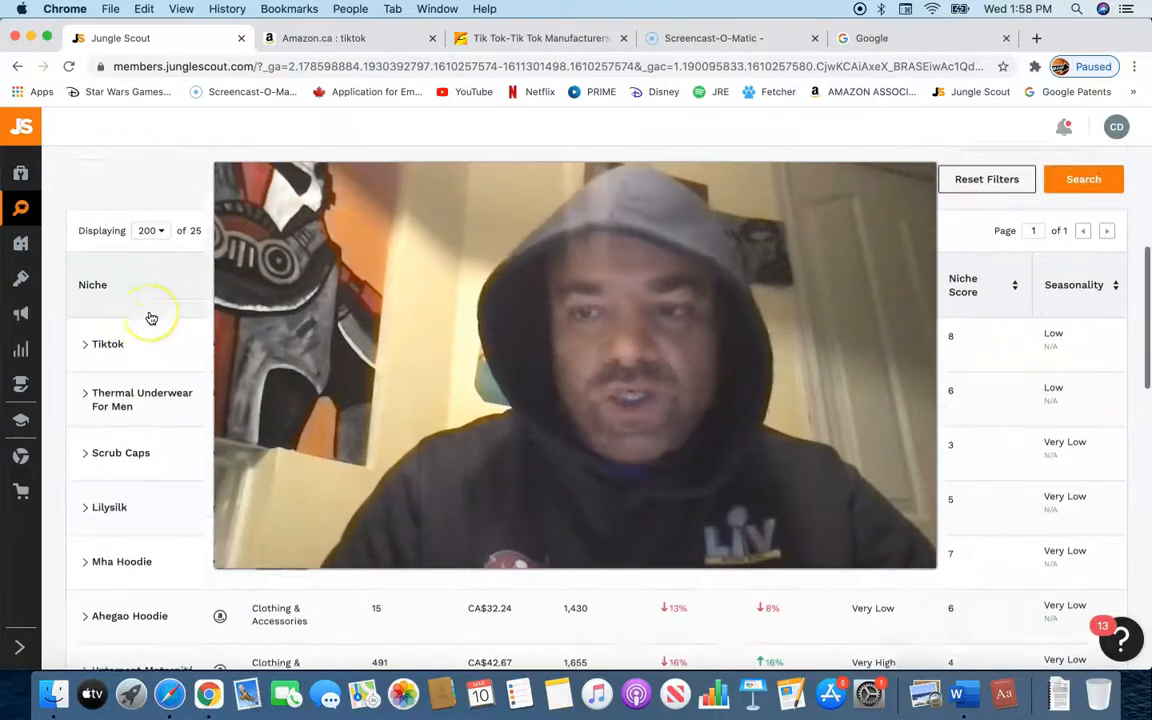
{"action": "scroll", "coordinate": [150, 318], "scroll_direction": "down", "scroll_amount": 3}
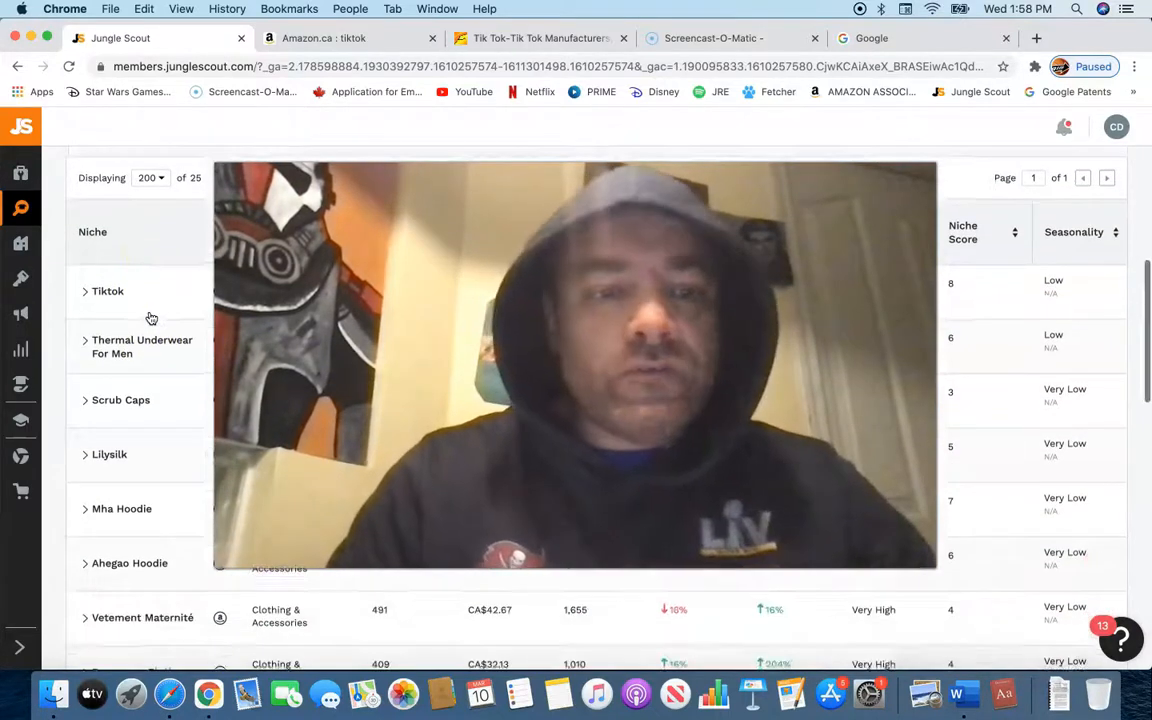
Step: Open the Amazon.ca results for the Scrub Caps niche and look over the listed products
{"action": "scroll", "coordinate": [185, 360], "scroll_direction": "down", "scroll_amount": 1}
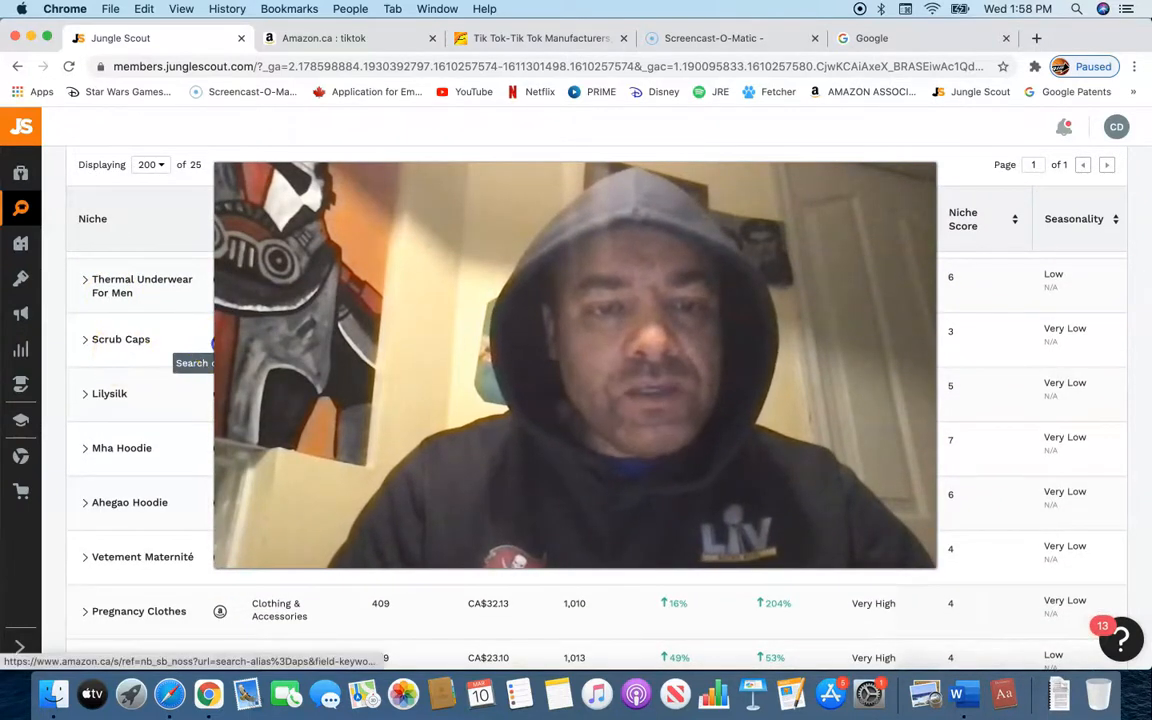
{"action": "left_click", "coordinate": [212, 339]}
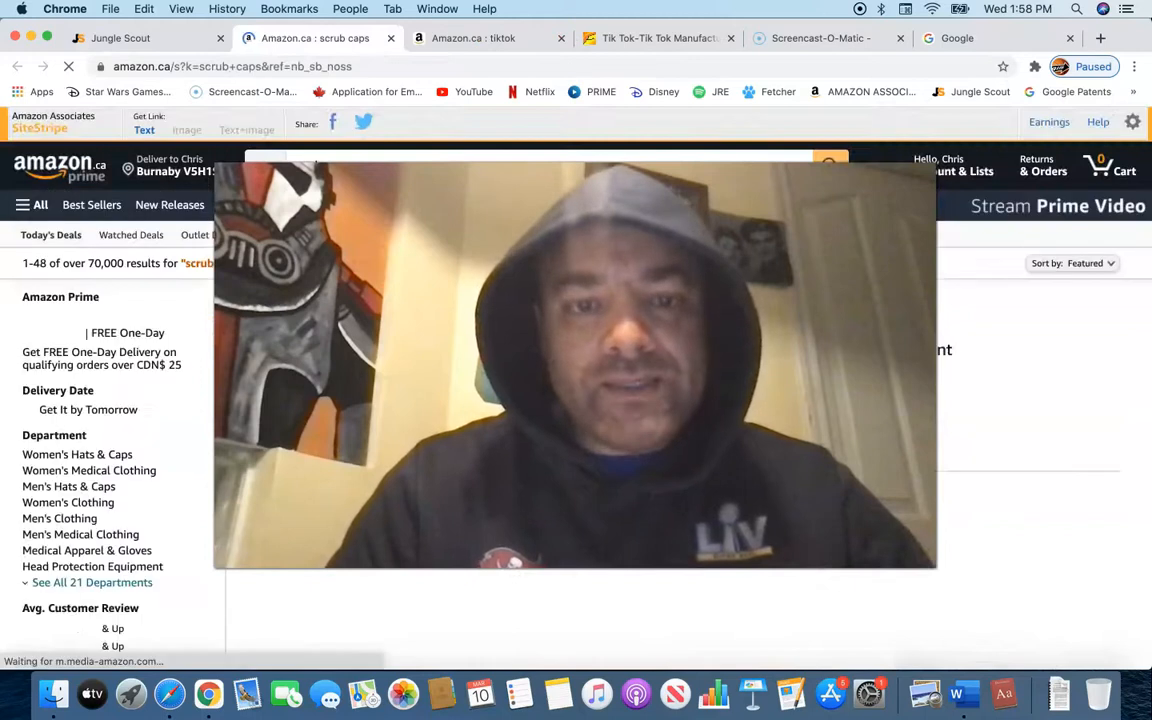
{"action": "scroll", "coordinate": [576, 400], "scroll_direction": "down", "scroll_amount": 10}
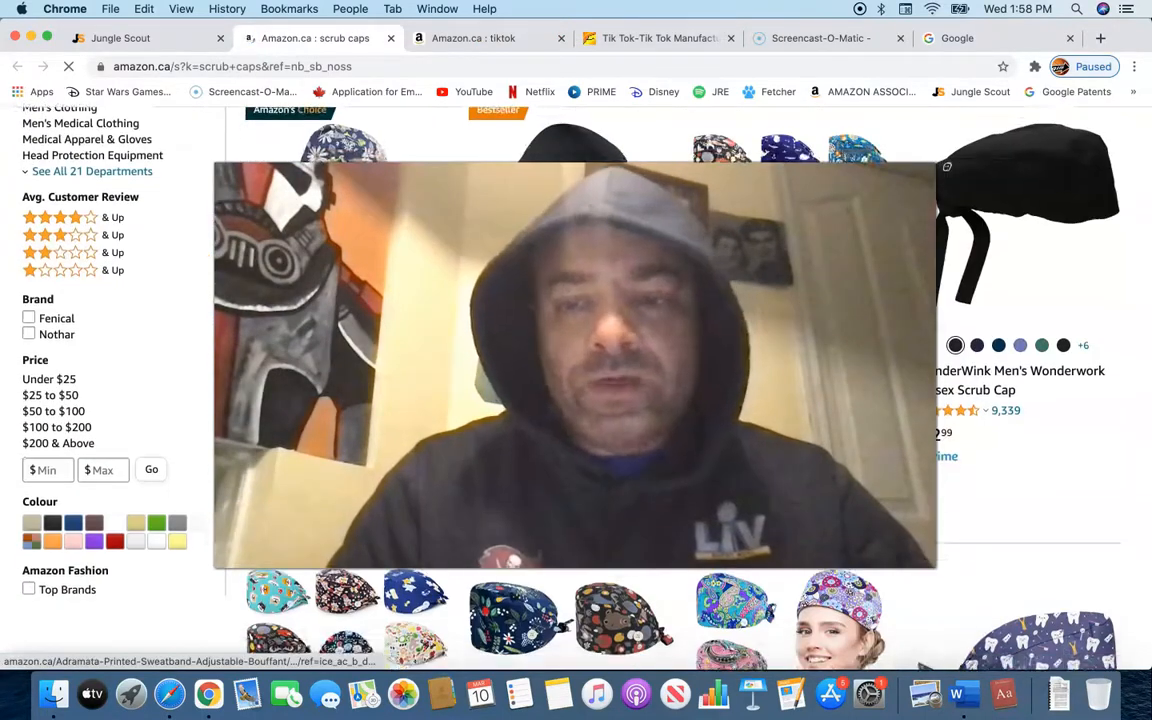
{"action": "scroll", "coordinate": [480, 400], "scroll_direction": "up", "scroll_amount": 2}
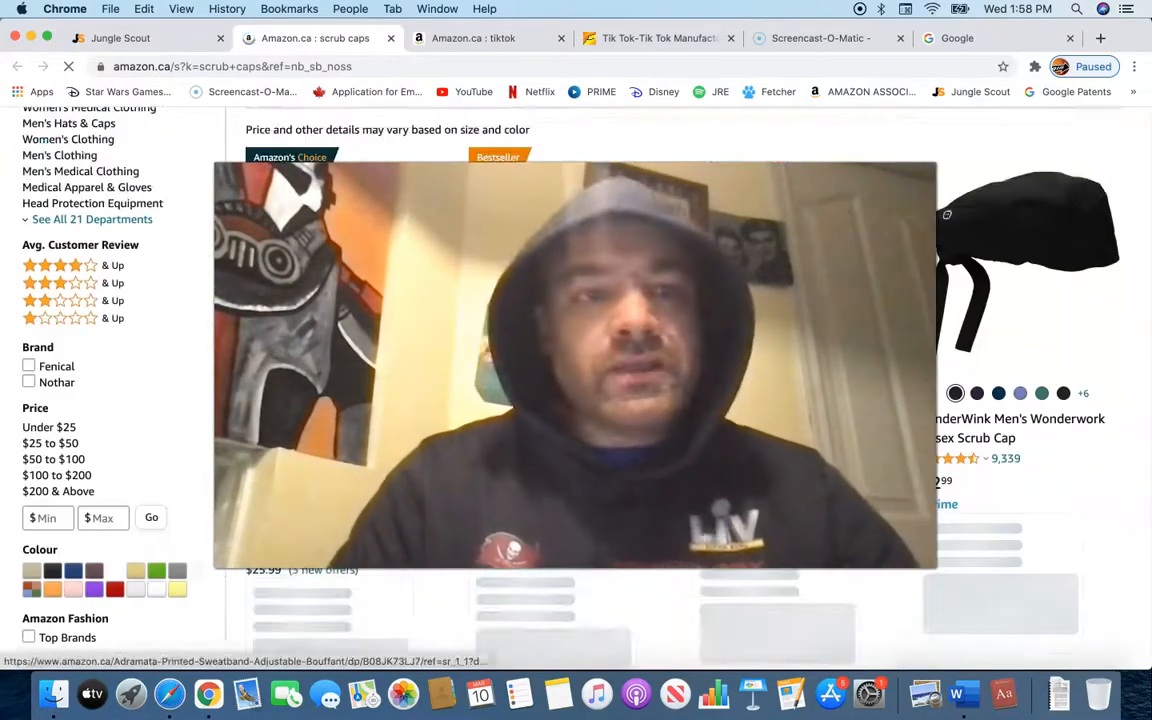
Step: Return to the Jungle Scout niche list, open the Lilysilk niche on Amazon.ca and examine its products' prices, reviews and sales data
{"action": "left_click", "coordinate": [166, 44]}
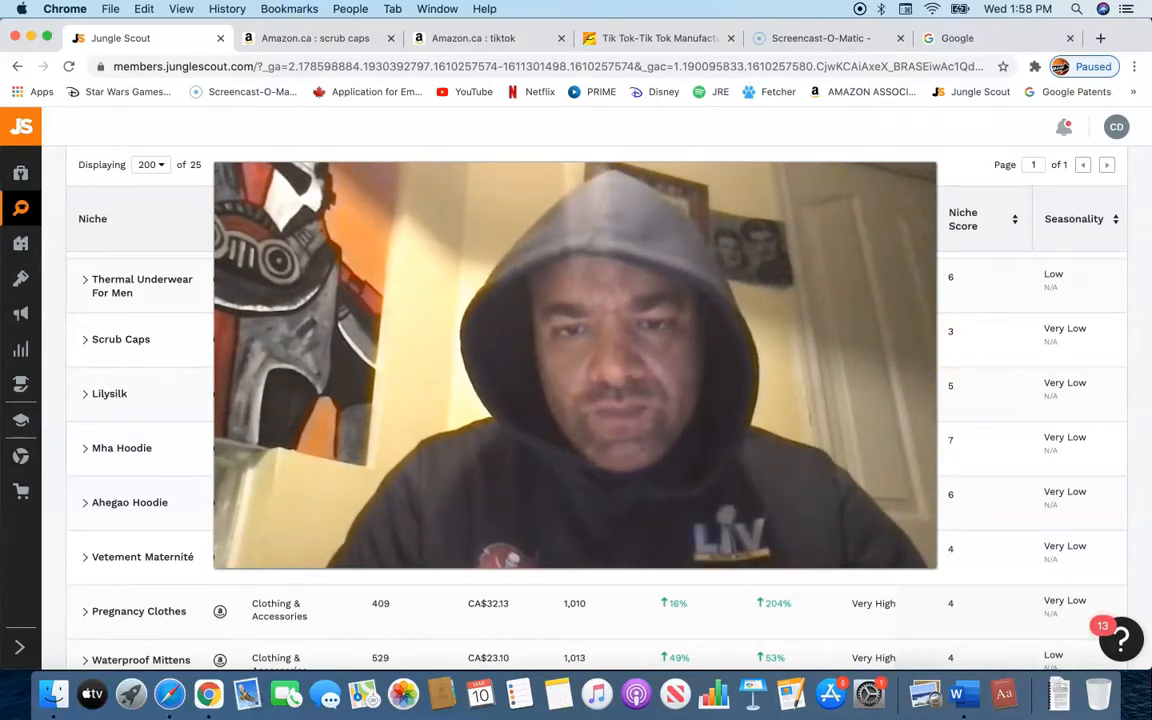
{"action": "scroll", "coordinate": [600, 450], "scroll_direction": "down", "scroll_amount": 2}
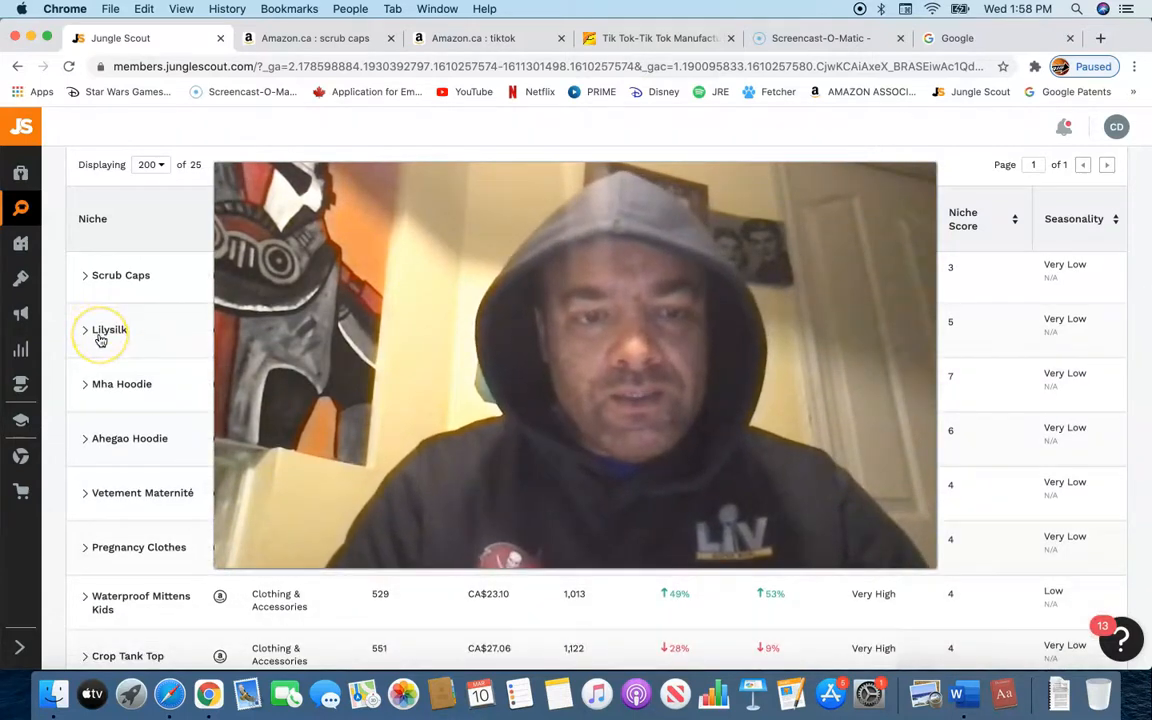
{"action": "left_click", "coordinate": [199, 331]}
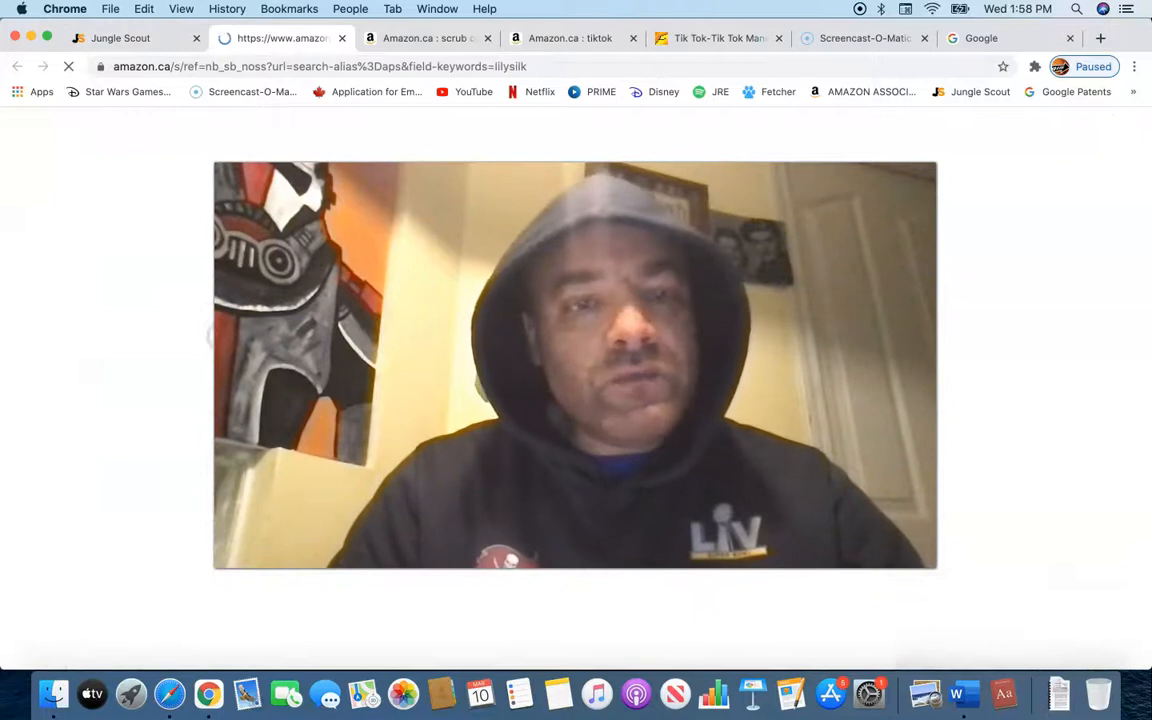
{"action": "scroll", "coordinate": [1065, 664], "scroll_direction": "down", "scroll_amount": 8}
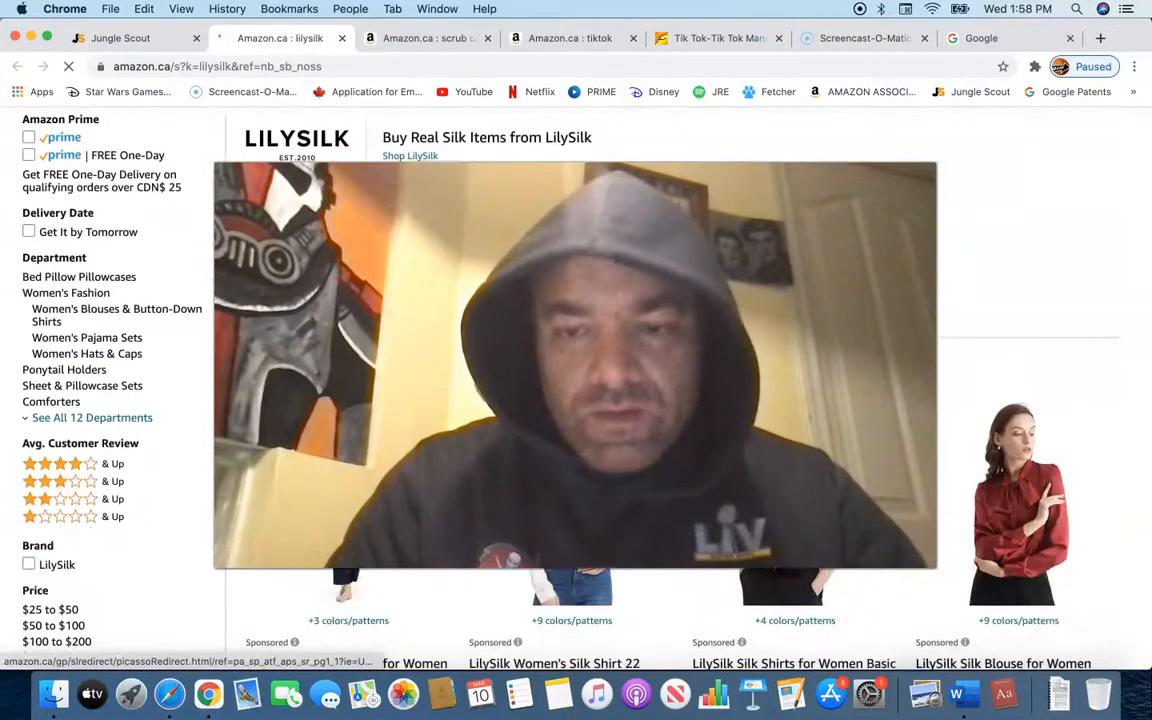
{"action": "scroll", "coordinate": [1065, 664], "scroll_direction": "down", "scroll_amount": 9}
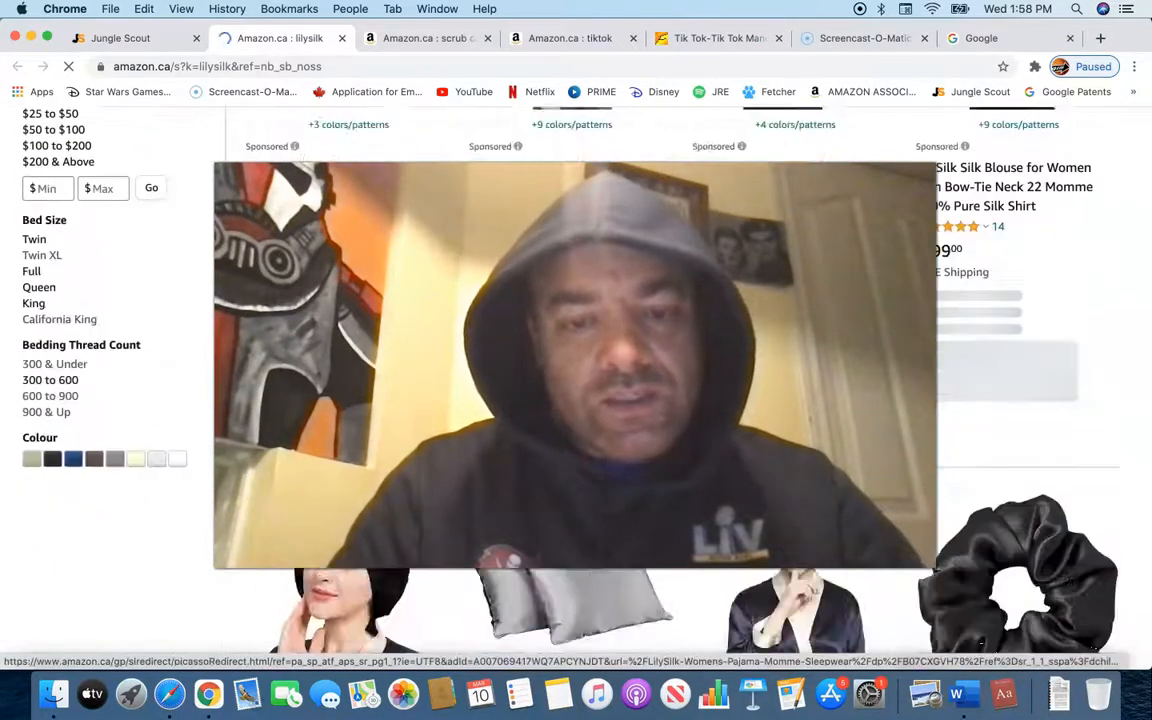
{"action": "scroll", "coordinate": [576, 400], "scroll_direction": "down", "scroll_amount": 1}
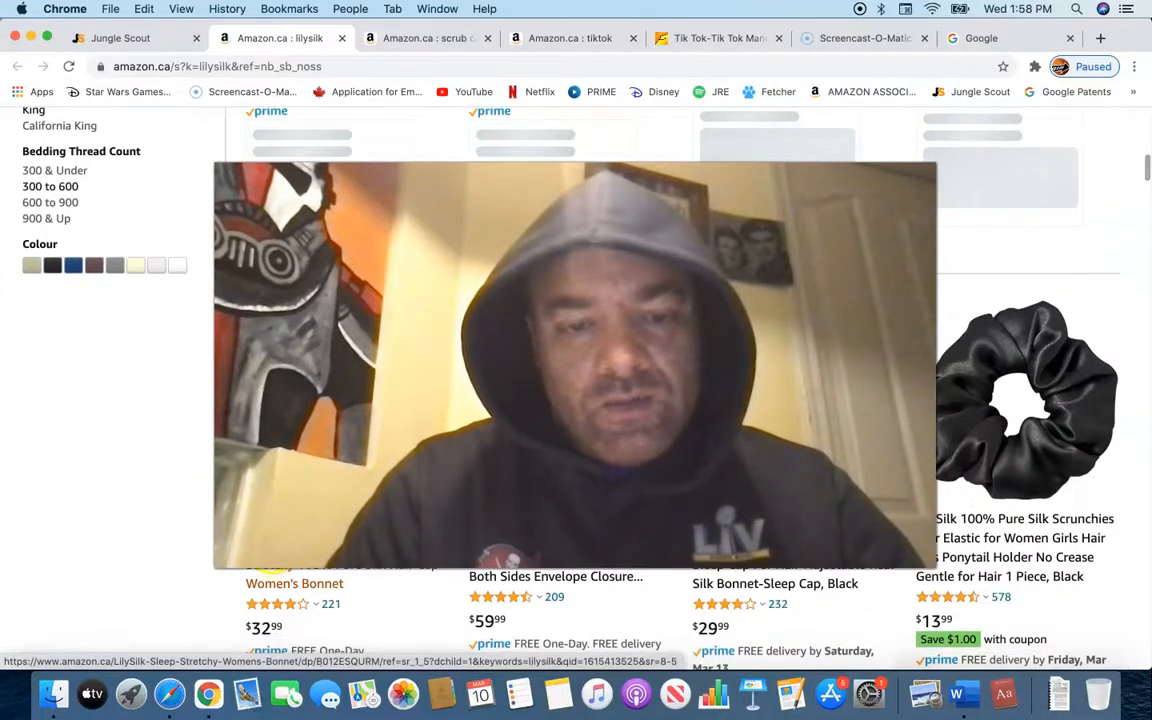
{"action": "scroll", "coordinate": [330, 580], "scroll_direction": "down", "scroll_amount": 3}
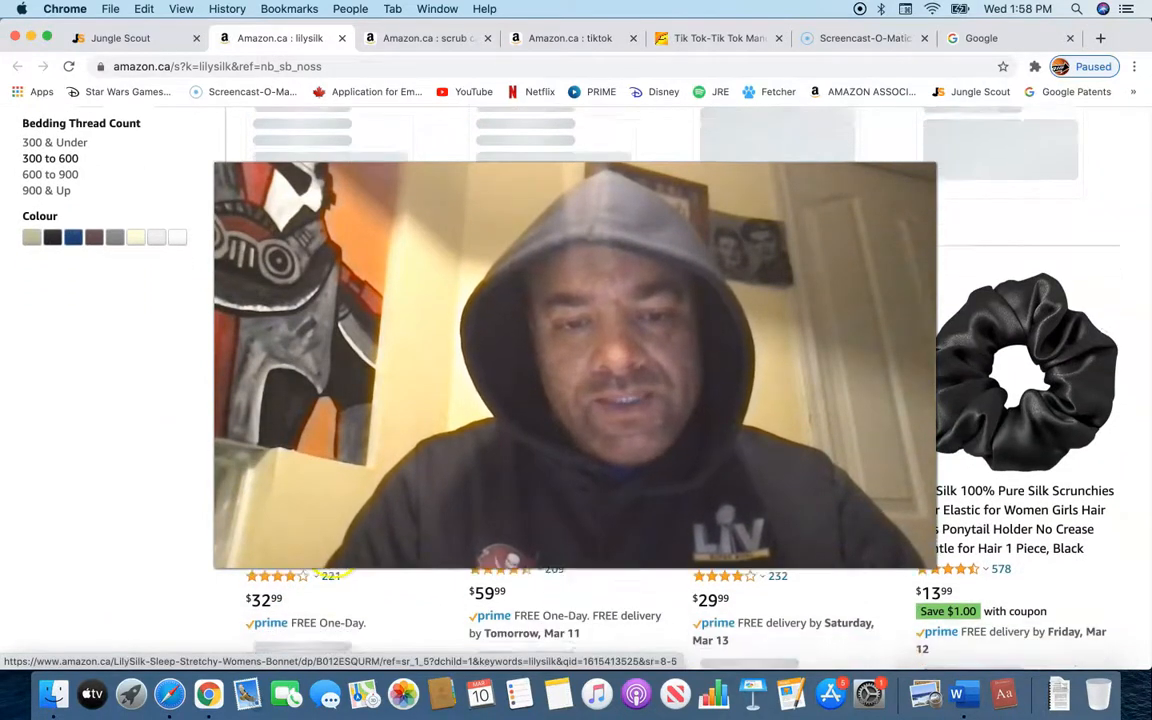
{"action": "scroll", "coordinate": [576, 400], "scroll_direction": "down", "scroll_amount": 3}
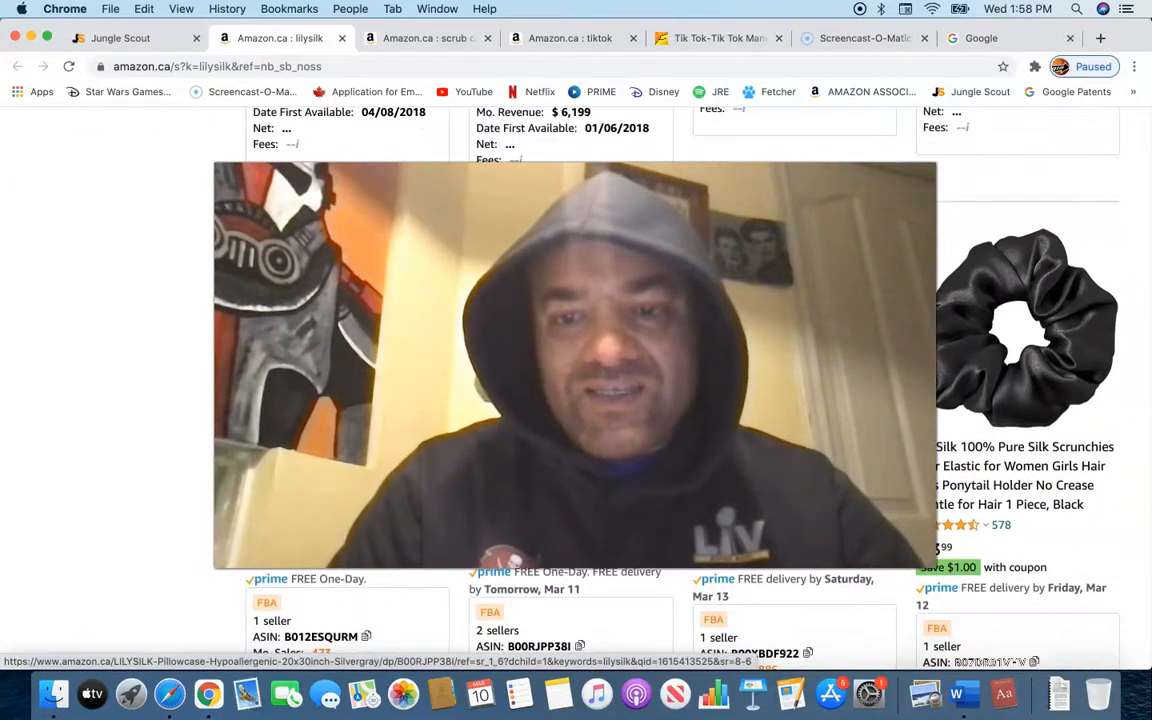
{"action": "scroll", "coordinate": [576, 400], "scroll_direction": "up", "scroll_amount": 10}
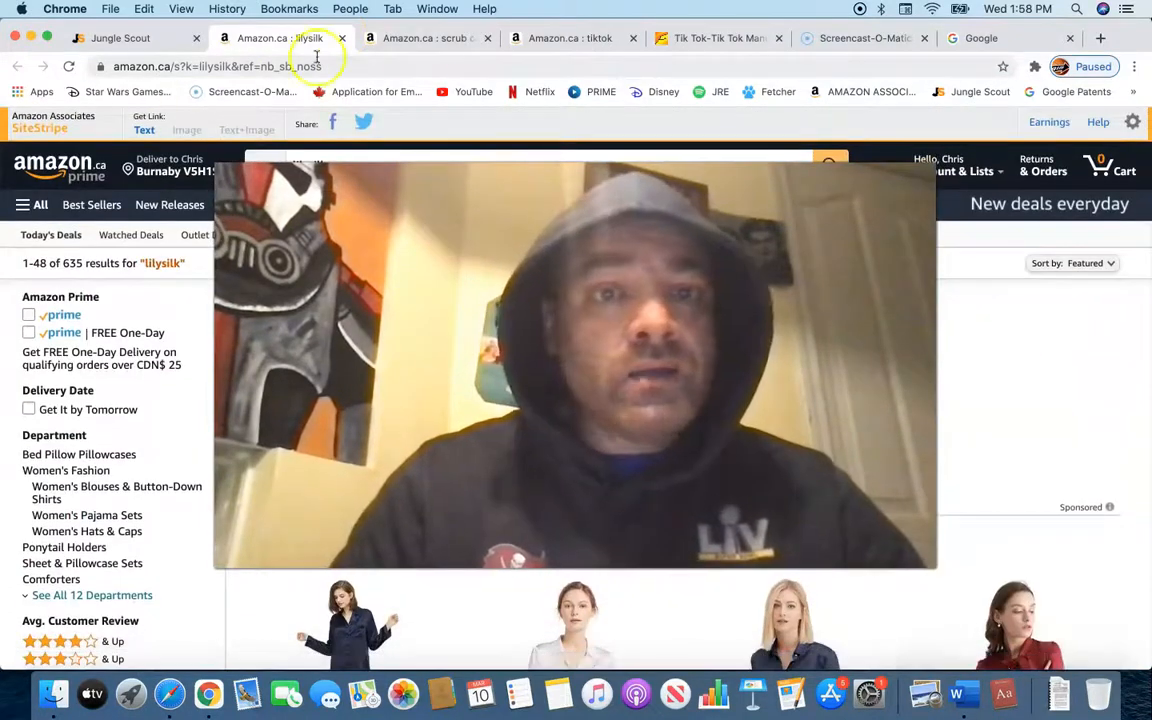
Step: Return to the Jungle Scout niche list and view the Amazon.ca results for the Mha Hoodie niche
{"action": "left_click", "coordinate": [140, 40]}
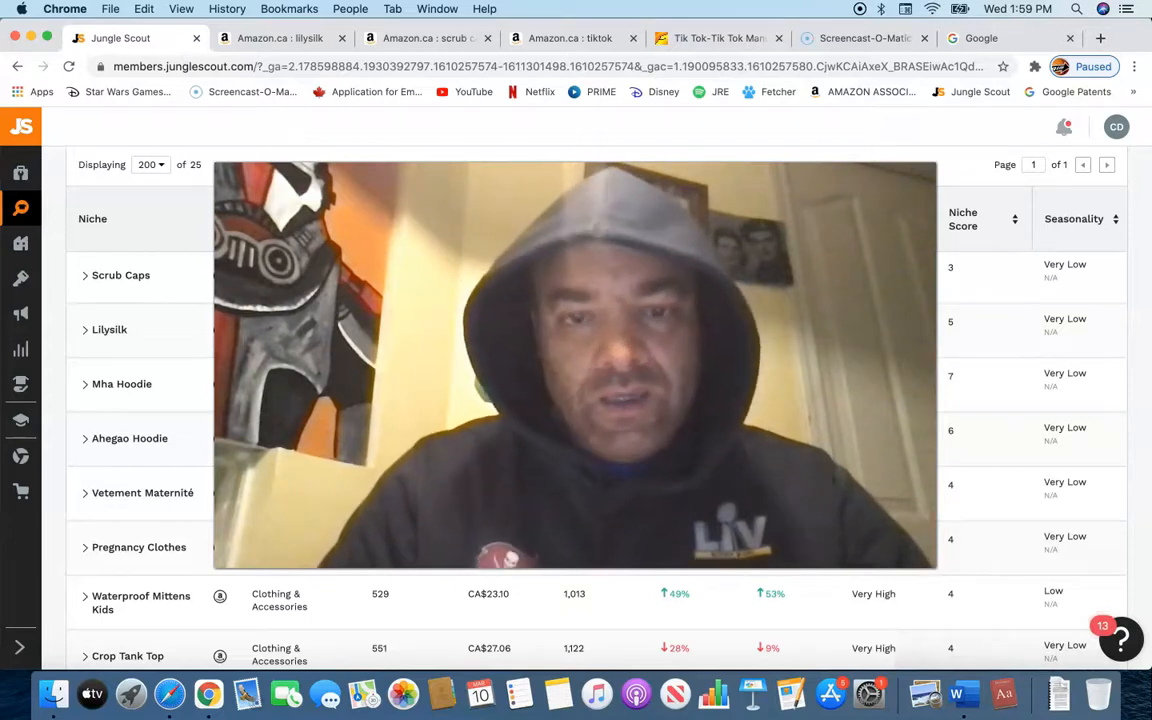
{"action": "scroll", "coordinate": [600, 450], "scroll_direction": "down", "scroll_amount": 1}
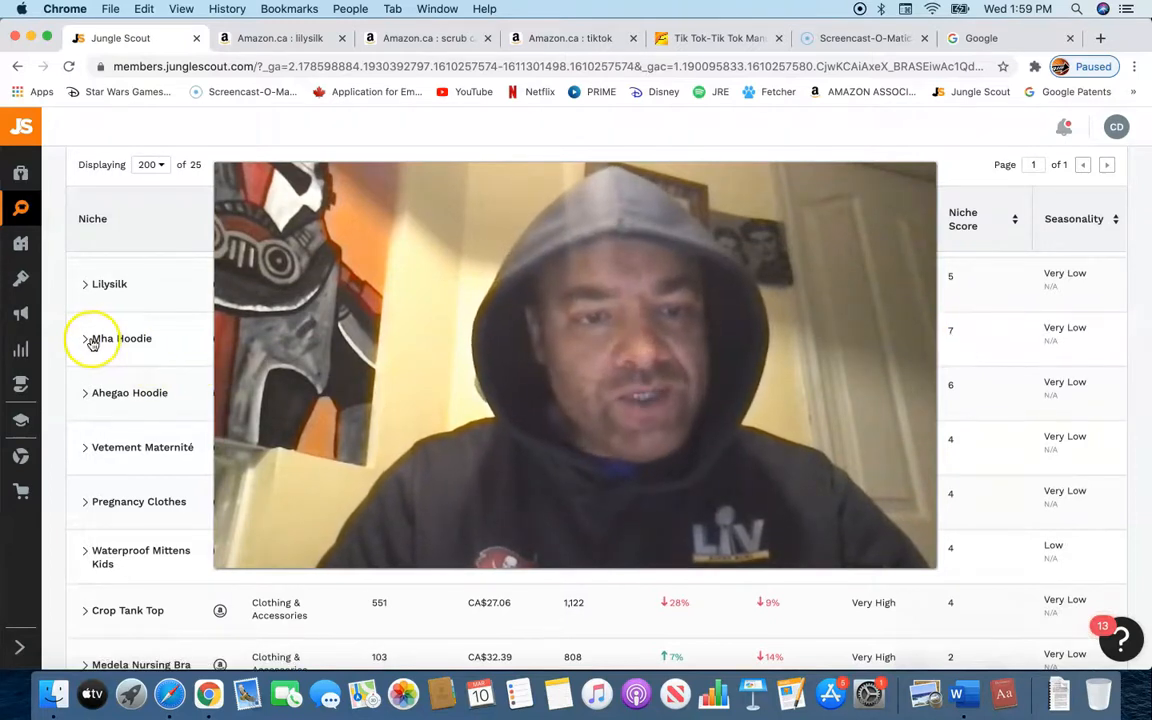
{"action": "left_click", "coordinate": [210, 345]}
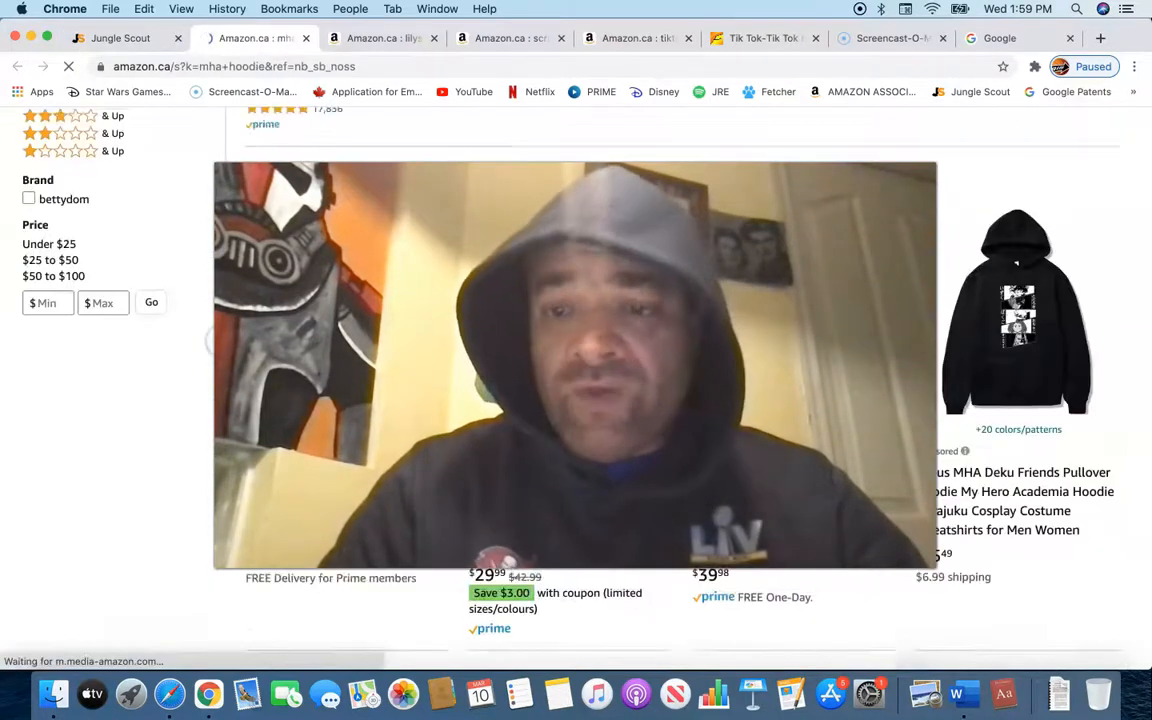
{"action": "scroll", "coordinate": [680, 400], "scroll_direction": "down", "scroll_amount": 5}
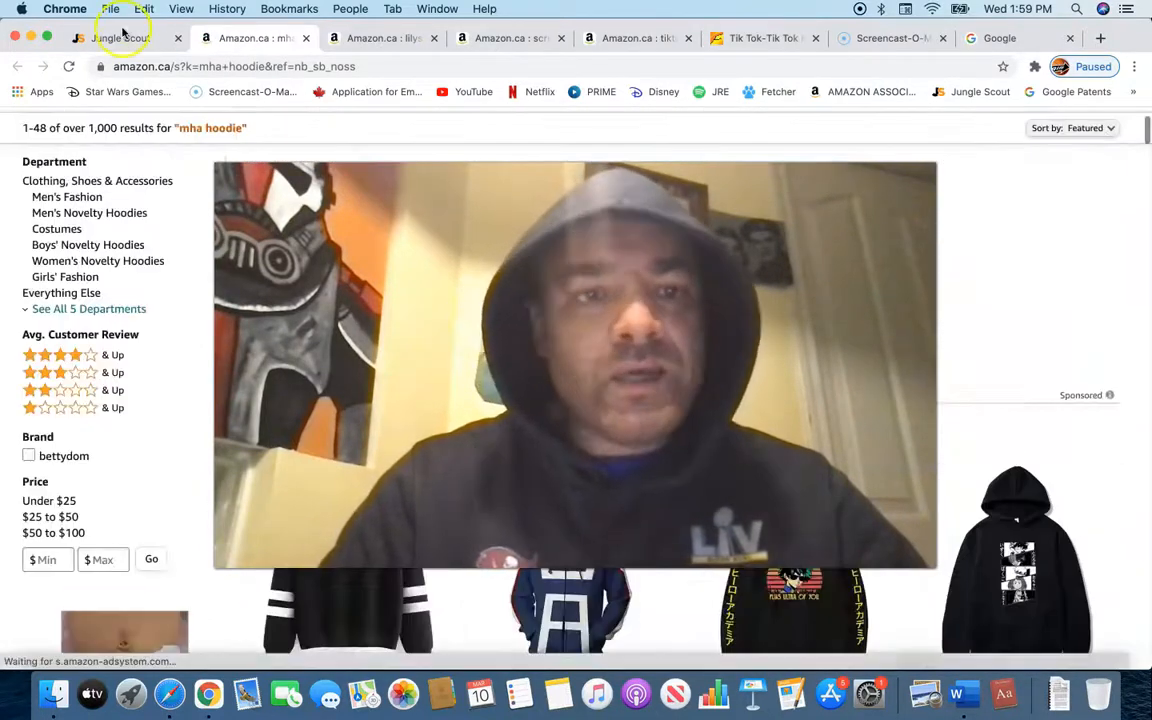
Step: Review the remaining niches in Jungle Scout and examine the Amazon.ca results for High Waisted Sweatpants For Women
{"action": "left_click", "coordinate": [117, 38]}
{"action": "scroll", "coordinate": [170, 387], "scroll_direction": "down", "scroll_amount": 3}
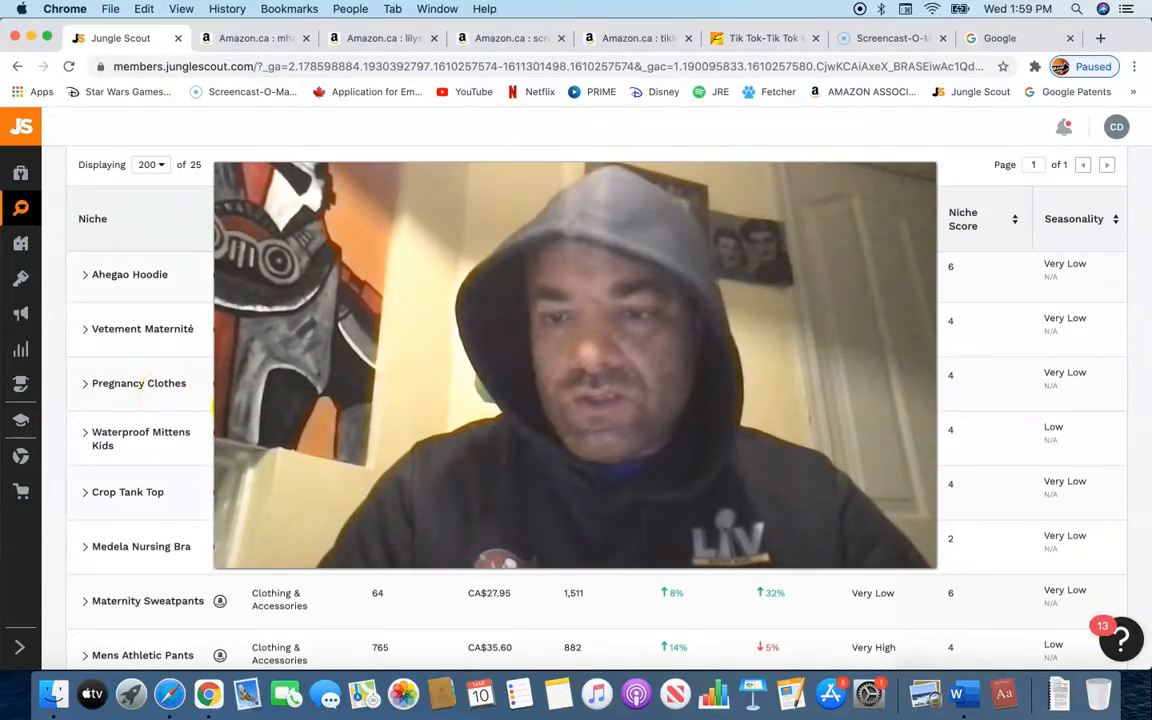
{"action": "scroll", "coordinate": [170, 390], "scroll_direction": "down", "scroll_amount": 10}
{"action": "scroll", "coordinate": [170, 390], "scroll_direction": "down", "scroll_amount": 4}
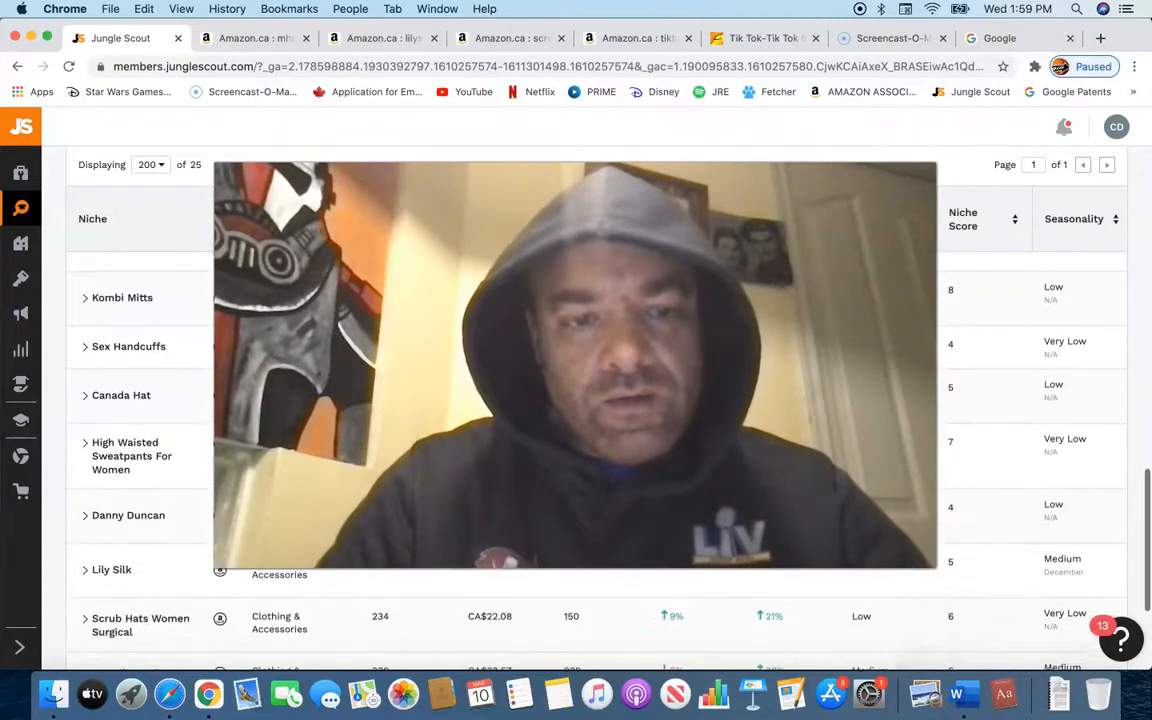
{"action": "scroll", "coordinate": [170, 390], "scroll_direction": "down", "scroll_amount": 4}
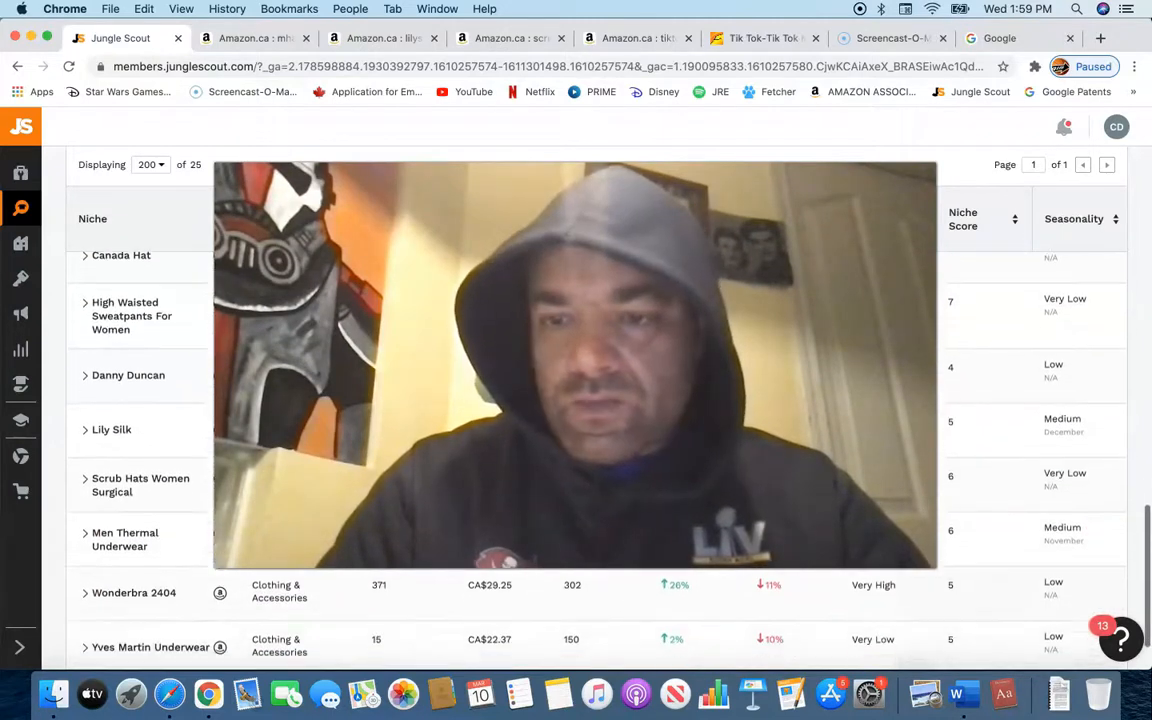
{"action": "scroll", "coordinate": [170, 390], "scroll_direction": "up", "scroll_amount": 1}
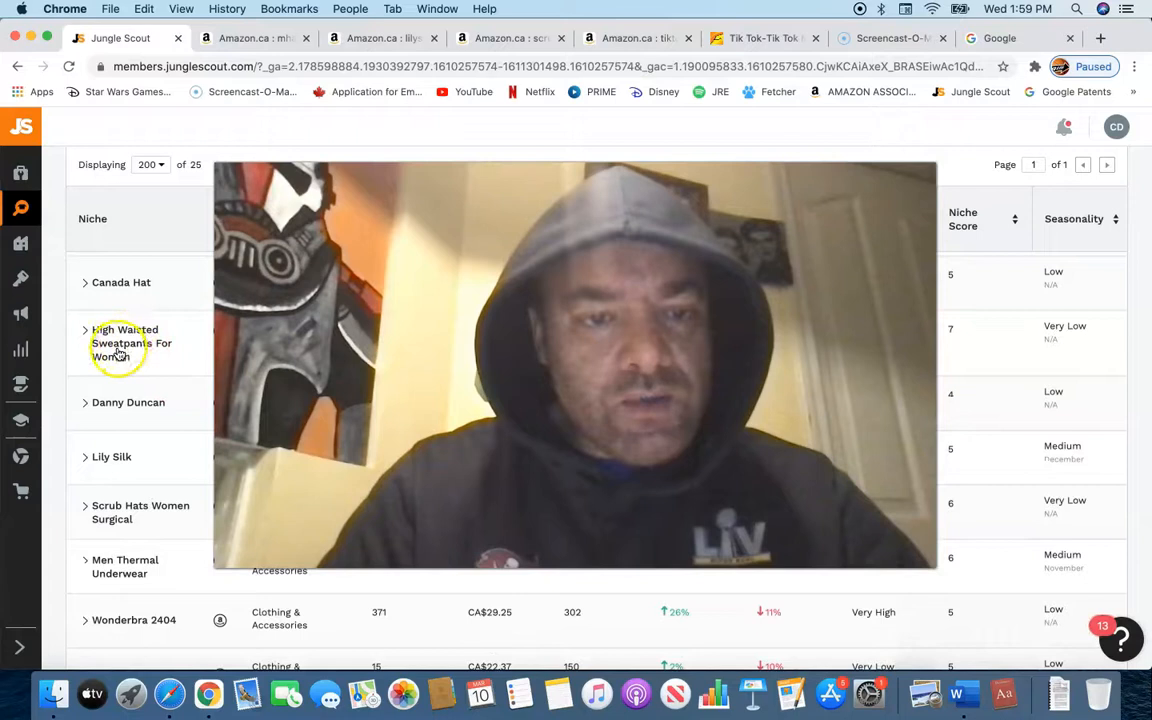
{"action": "left_click", "coordinate": [192, 335]}
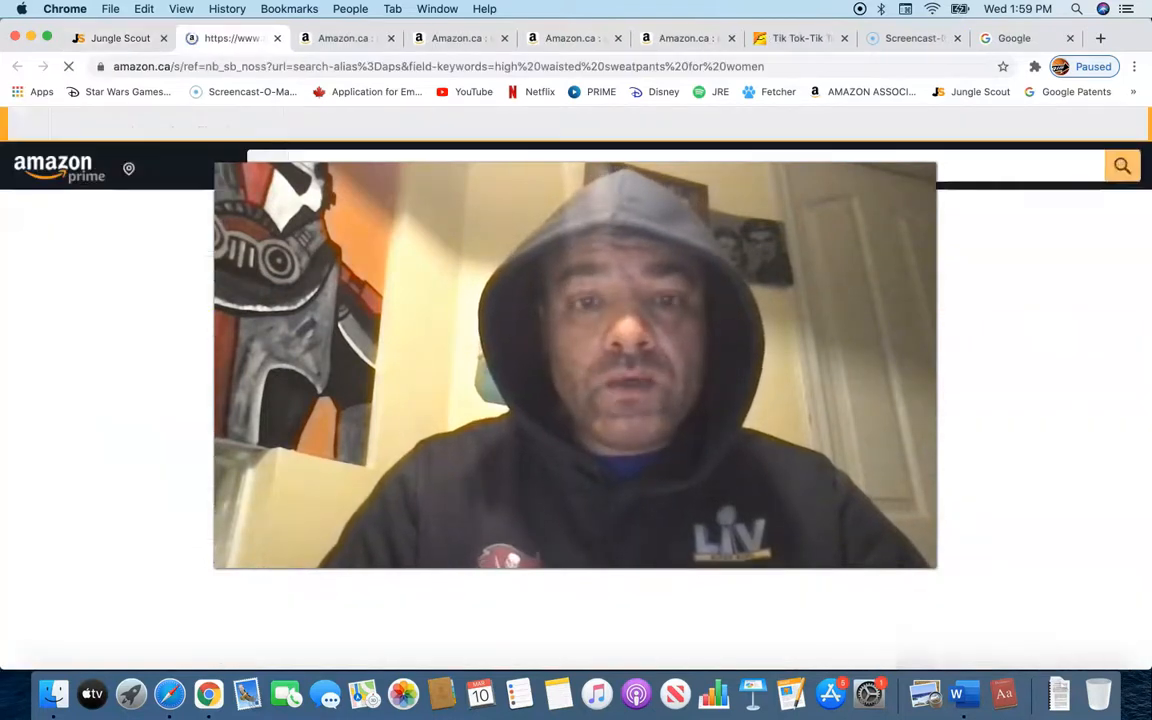
{"action": "scroll", "coordinate": [576, 400], "scroll_direction": "down", "scroll_amount": 5}
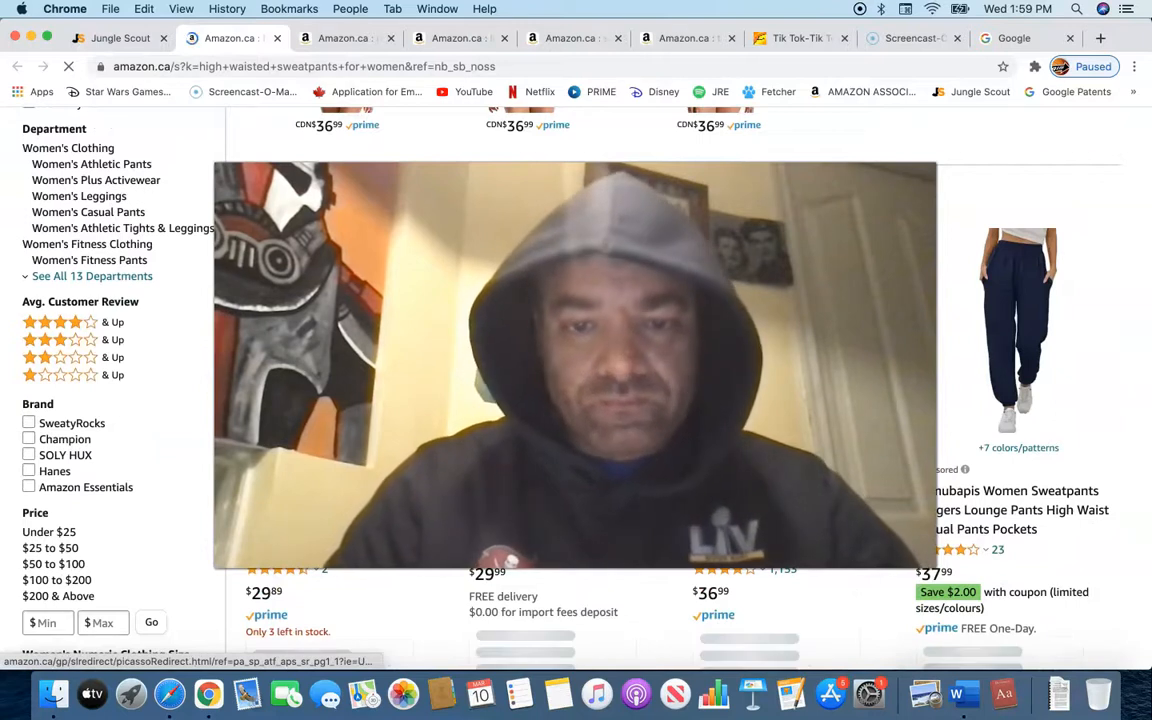
{"action": "scroll", "coordinate": [576, 400], "scroll_direction": "down", "scroll_amount": 5}
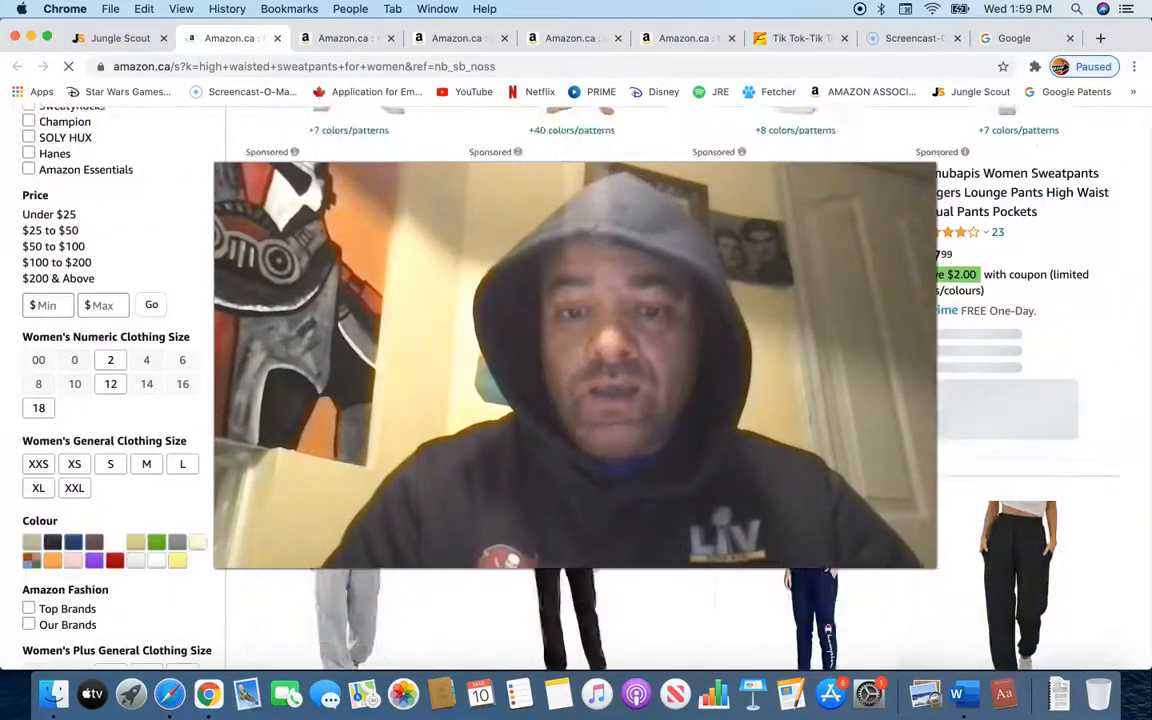
{"action": "scroll", "coordinate": [576, 400], "scroll_direction": "down", "scroll_amount": 5}
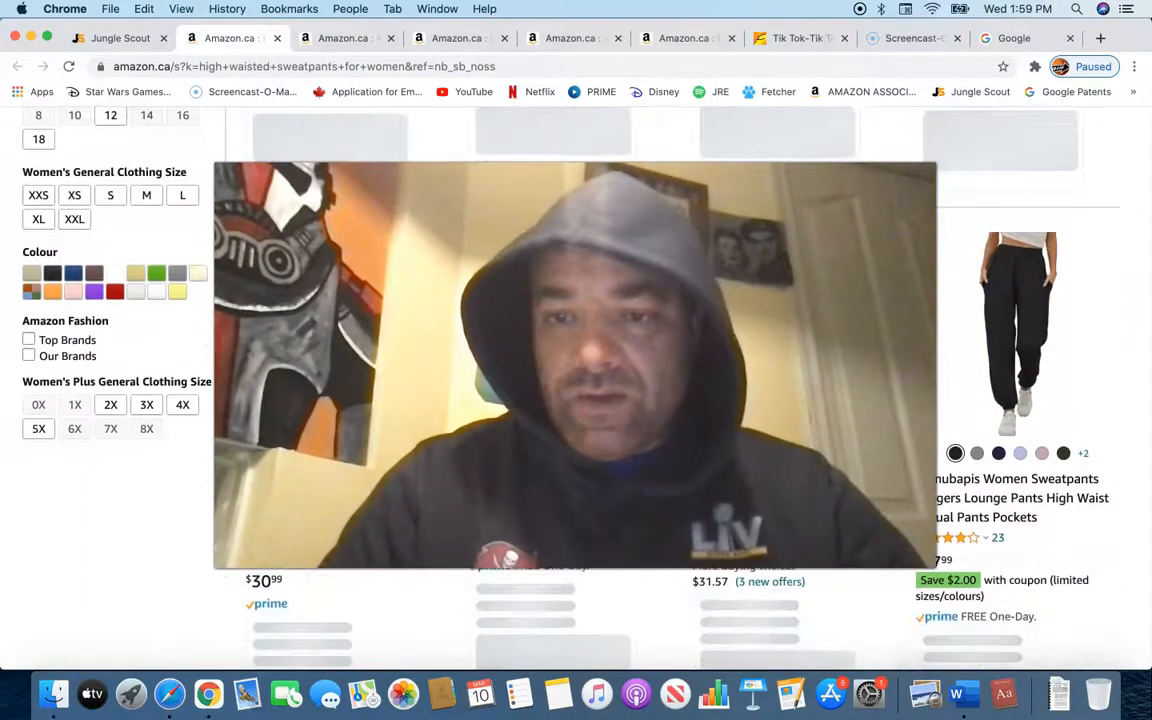
Step: Return to Jungle Scout's Opportunity Finder filters, select the Electronics category and run the niche search for Canada
{"action": "key", "text": "super+1"}
{"action": "scroll", "coordinate": [576, 400], "scroll_direction": "down", "scroll_amount": 10}
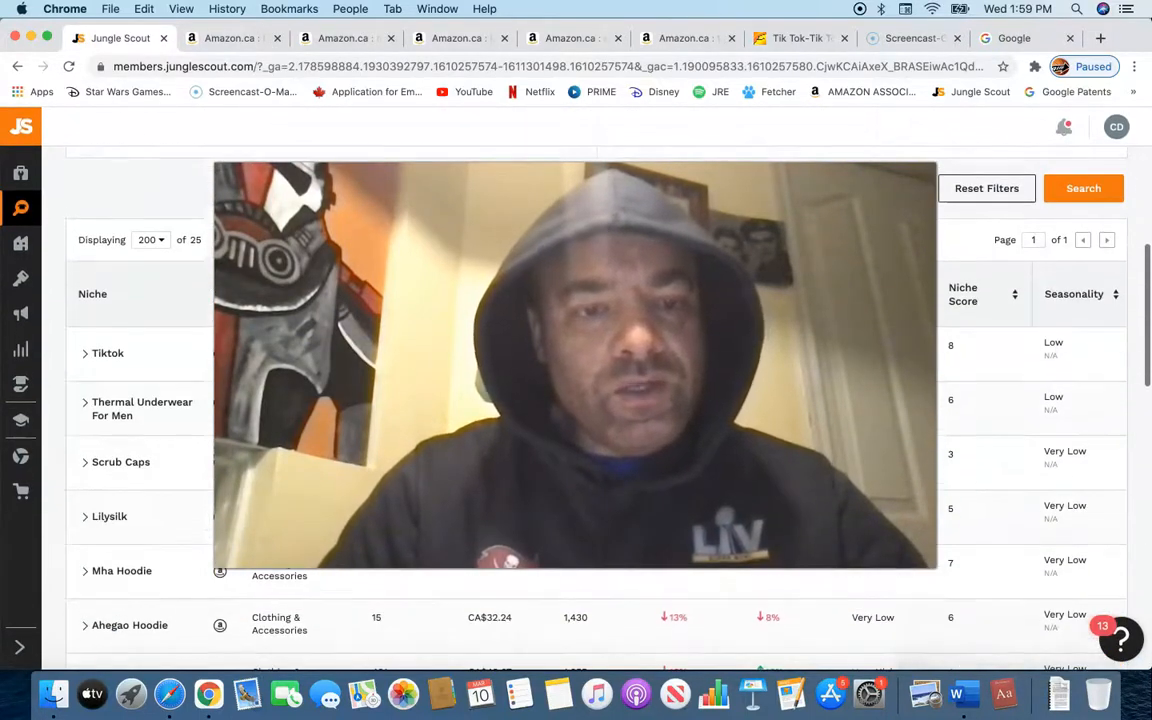
{"action": "scroll", "coordinate": [576, 400], "scroll_direction": "up", "scroll_amount": 10}
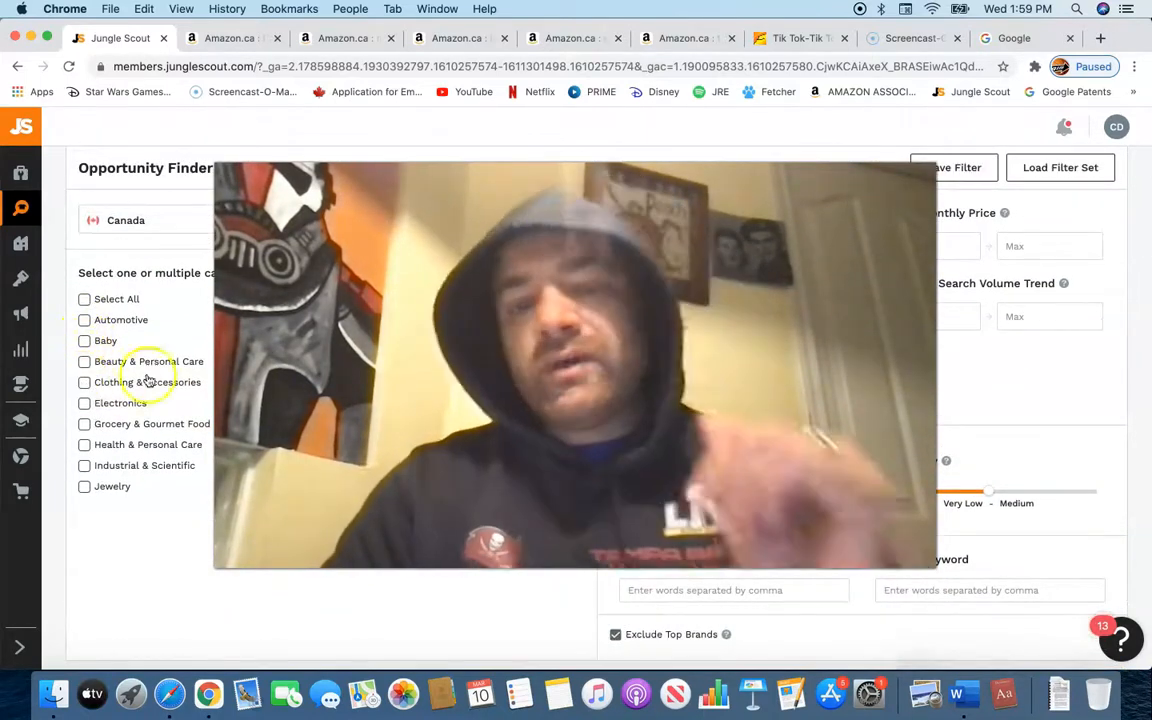
{"action": "scroll", "coordinate": [576, 400], "scroll_direction": "up", "scroll_amount": 1}
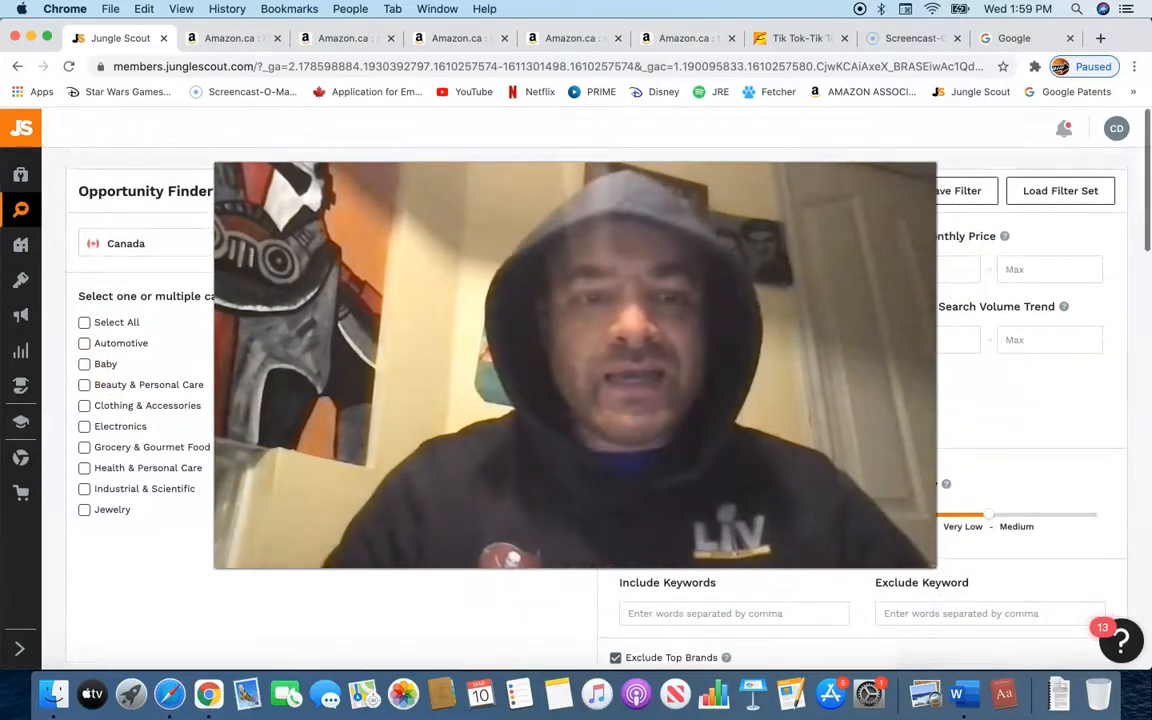
{"action": "scroll", "coordinate": [193, 468], "scroll_direction": "down", "scroll_amount": 3}
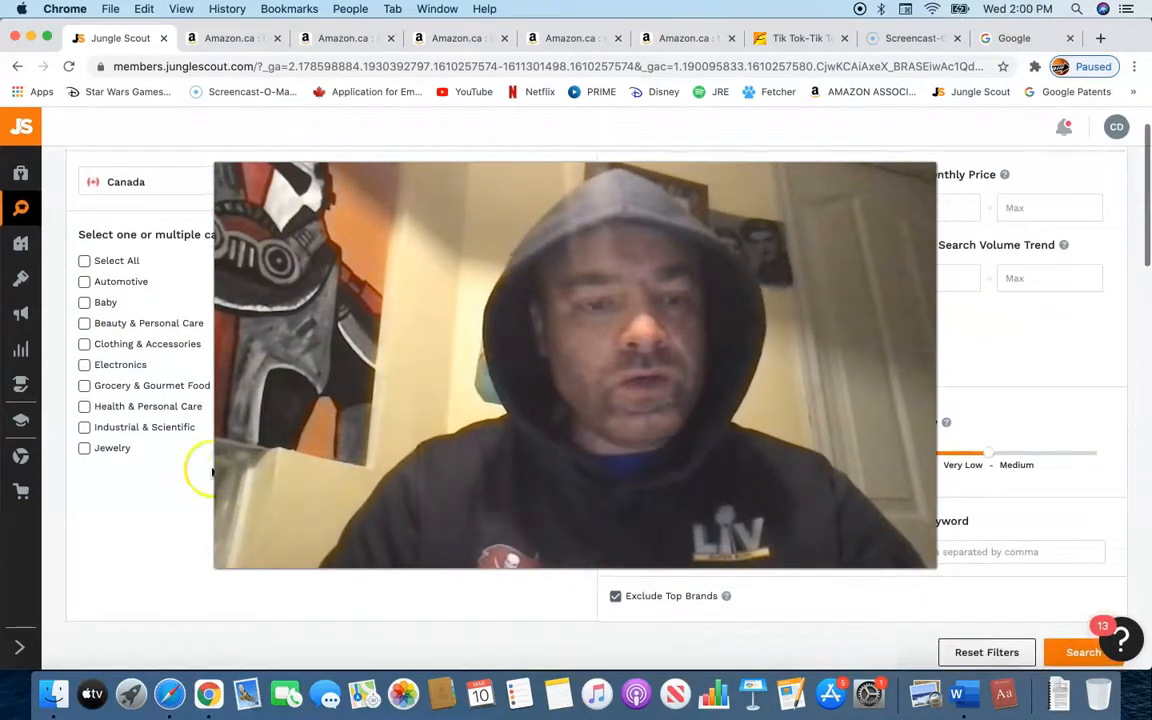
{"action": "left_click", "coordinate": [84, 364]}
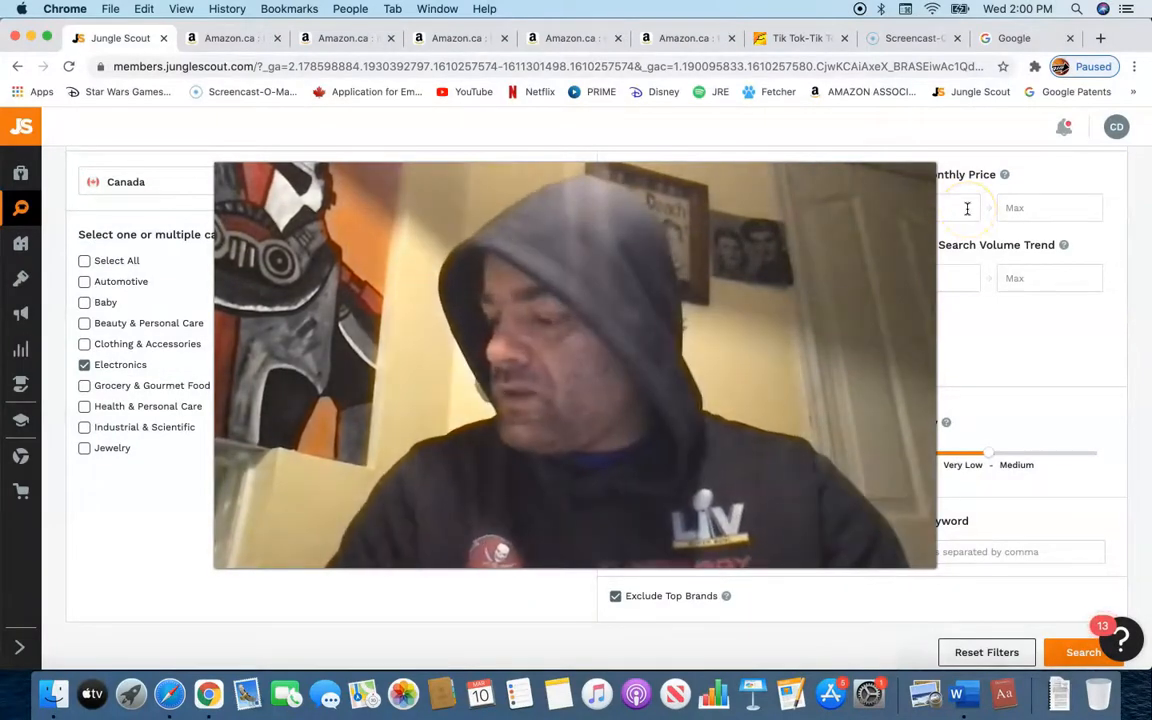
{"action": "scroll", "coordinate": [1100, 420], "scroll_direction": "down", "scroll_amount": 5}
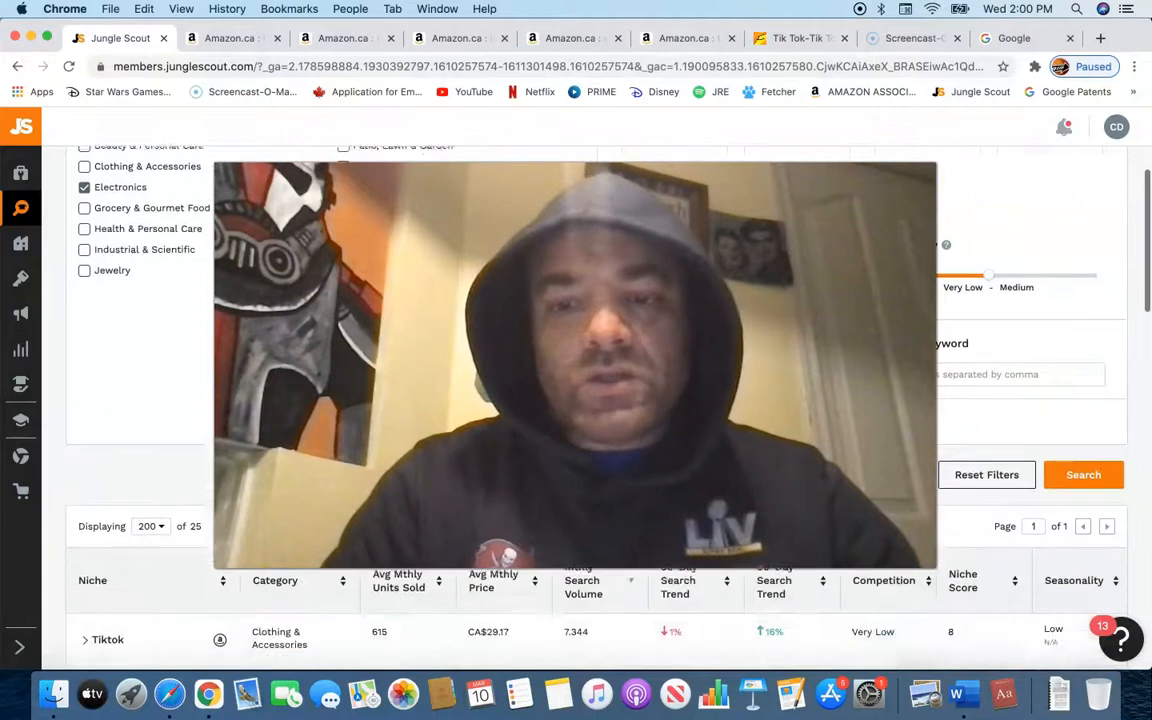
{"action": "left_click", "coordinate": [1106, 424]}
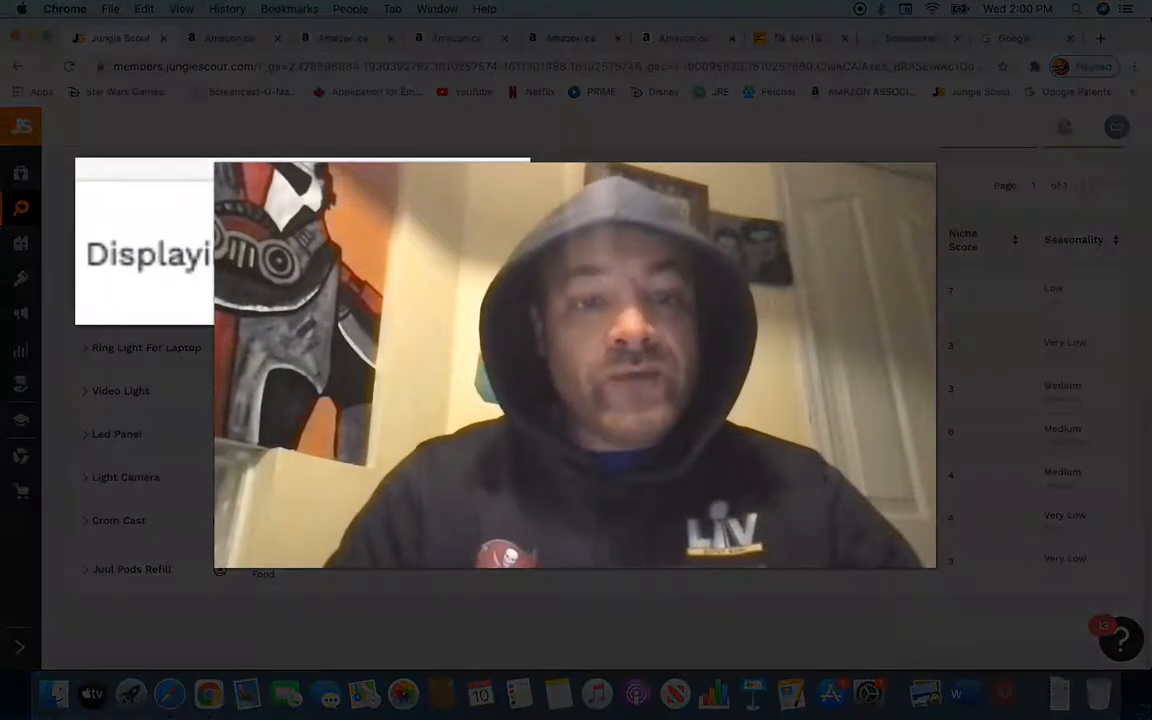
Step: Open the Amazon.ca results for the Ring Light For Laptop niche and look over the listed products
{"action": "left_click", "coordinate": [193, 598]}
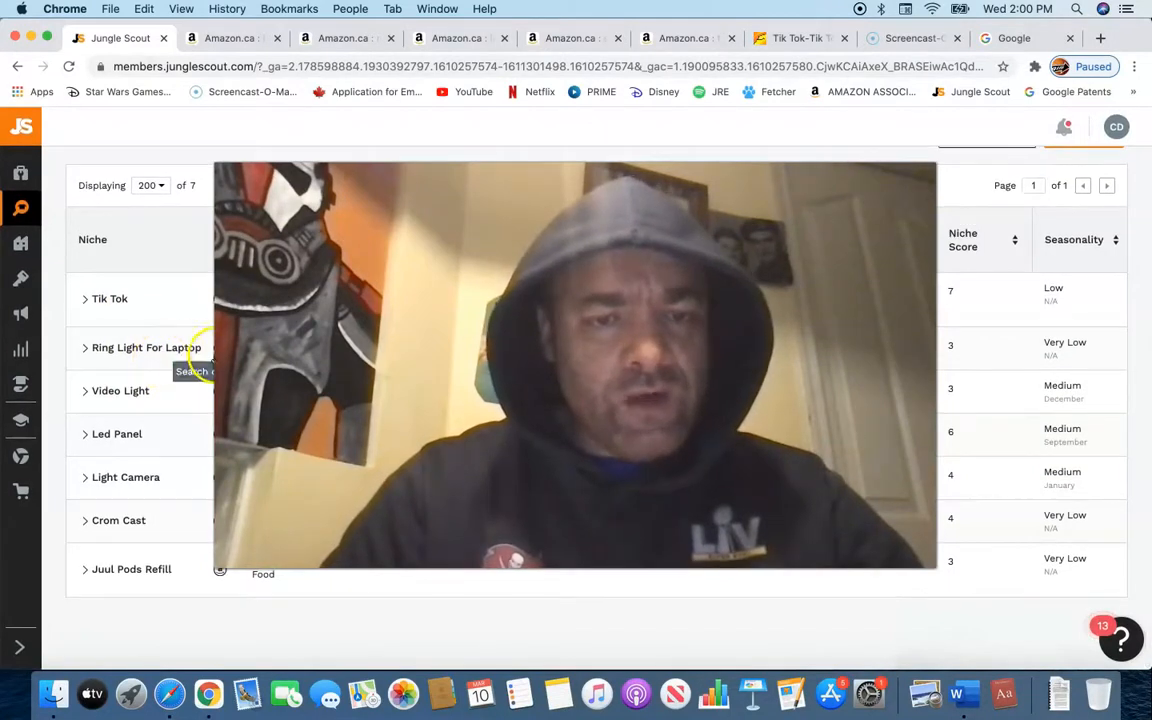
{"action": "left_click", "coordinate": [186, 350]}
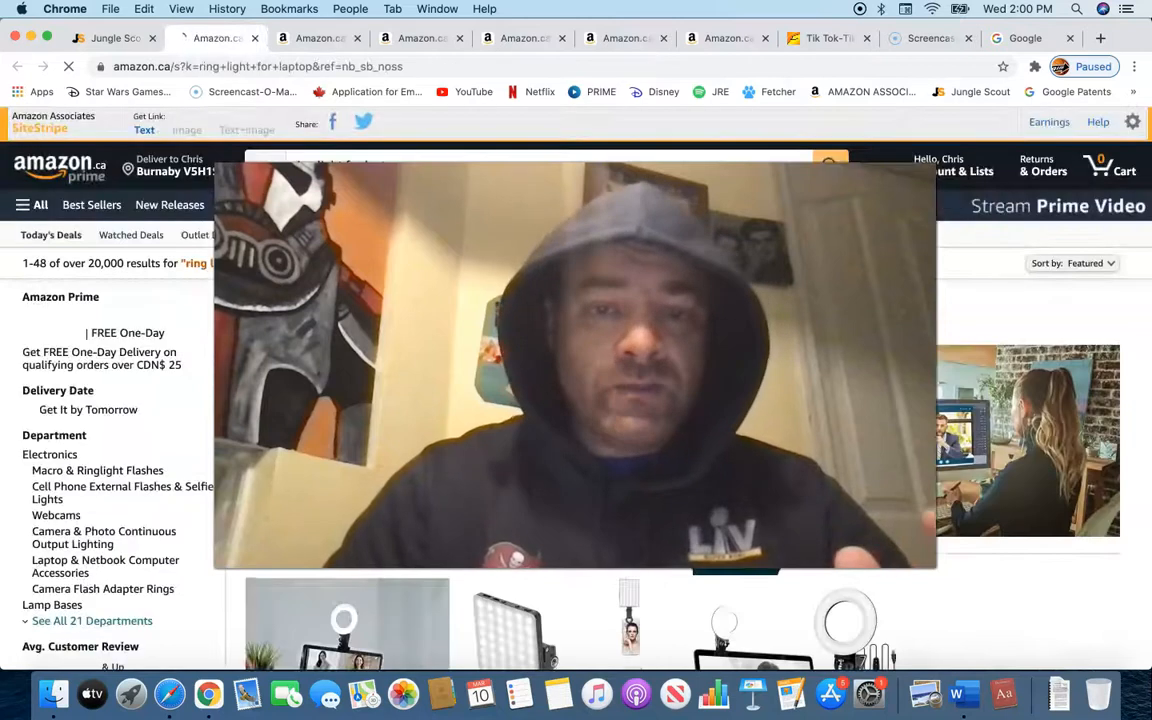
{"action": "scroll", "coordinate": [576, 400], "scroll_direction": "down", "scroll_amount": 5}
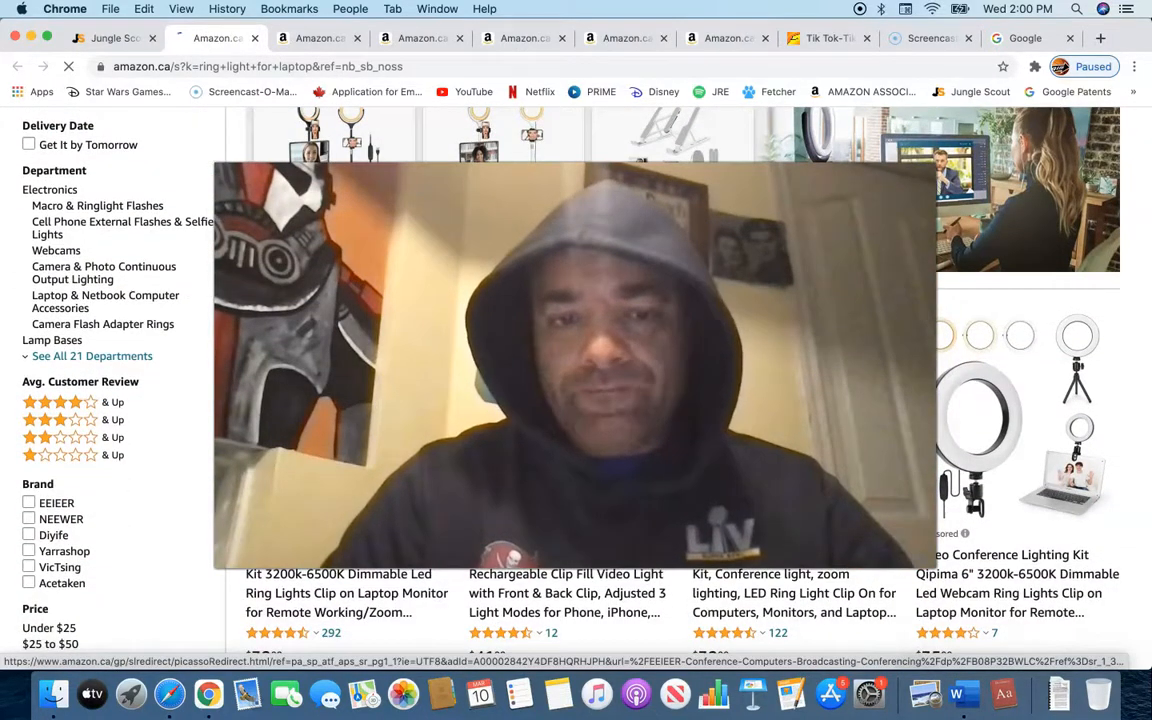
Step: Examine the first row of sponsored video conference lights on Amazon.ca, including their prices, ratings and Jungle Scout sales, revenue and fee data
{"action": "scroll", "coordinate": [860, 345], "scroll_direction": "up", "scroll_amount": 5}
{"action": "scroll", "coordinate": [860, 345], "scroll_direction": "right", "scroll_amount": 2}
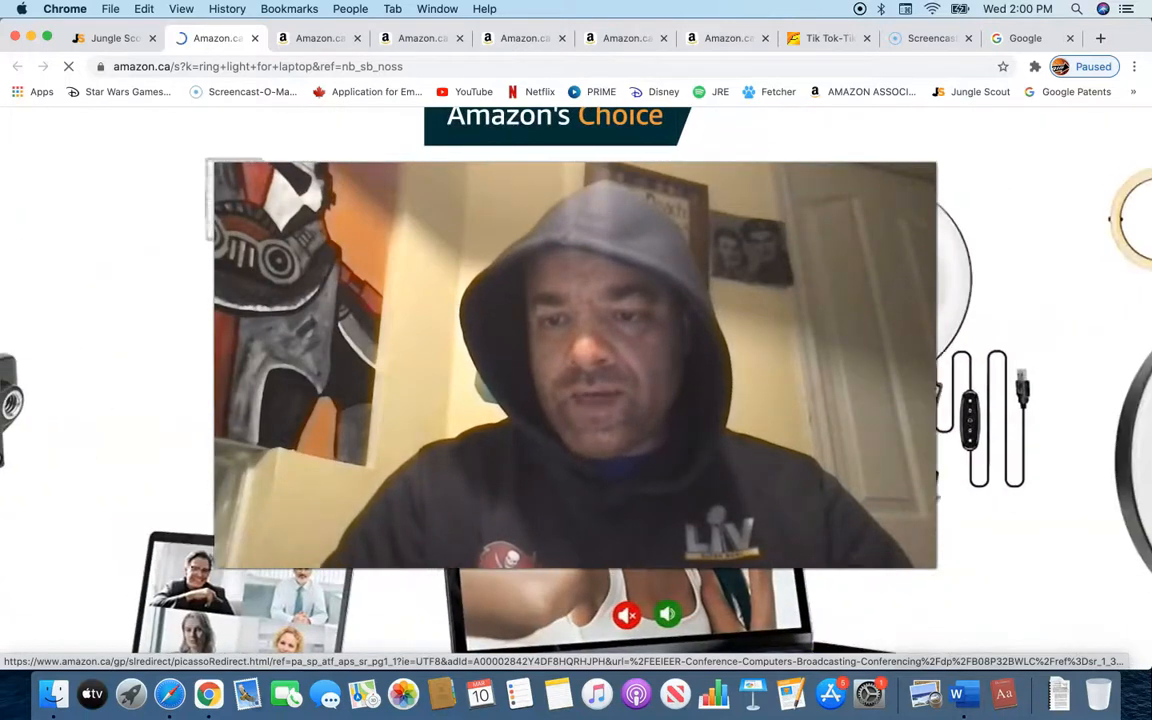
{"action": "scroll", "coordinate": [620, 440], "scroll_direction": "down", "scroll_amount": 5}
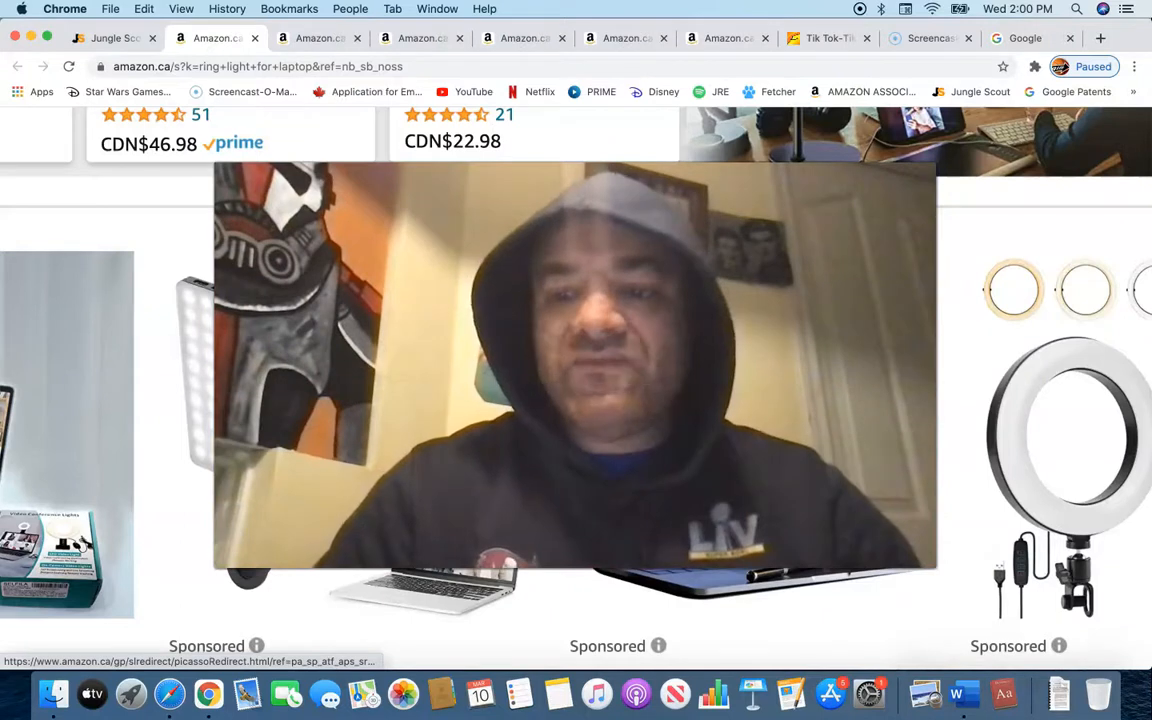
{"action": "key", "text": "super+minus"}
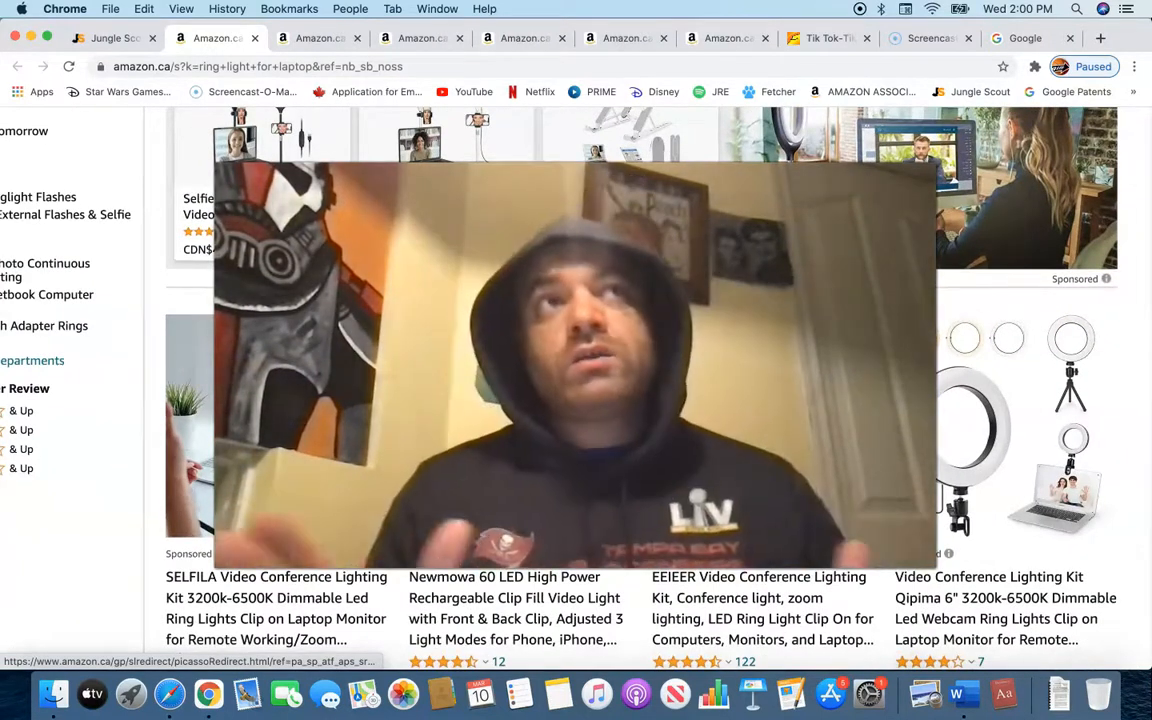
{"action": "scroll", "coordinate": [576, 380], "scroll_direction": "down", "scroll_amount": 5}
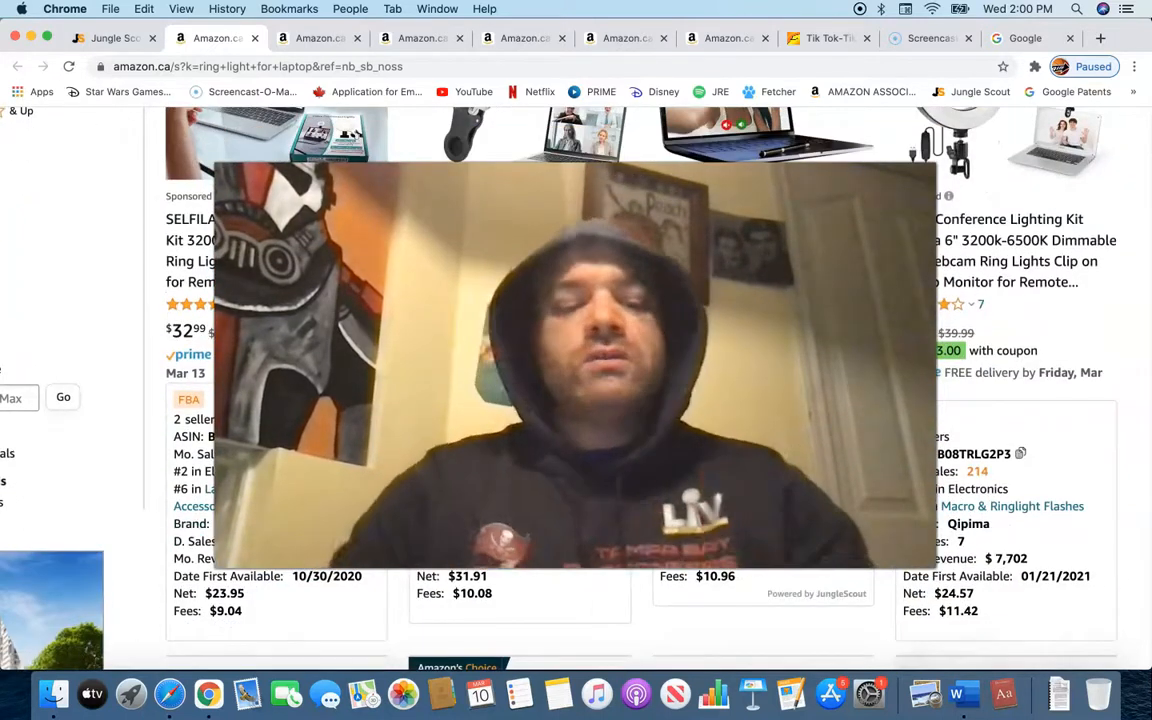
{"action": "scroll", "coordinate": [576, 380], "scroll_direction": "down", "scroll_amount": 1}
{"action": "scroll", "coordinate": [576, 380], "scroll_direction": "down", "scroll_amount": 1}
{"action": "scroll", "coordinate": [576, 380], "scroll_direction": "up", "scroll_amount": 1}
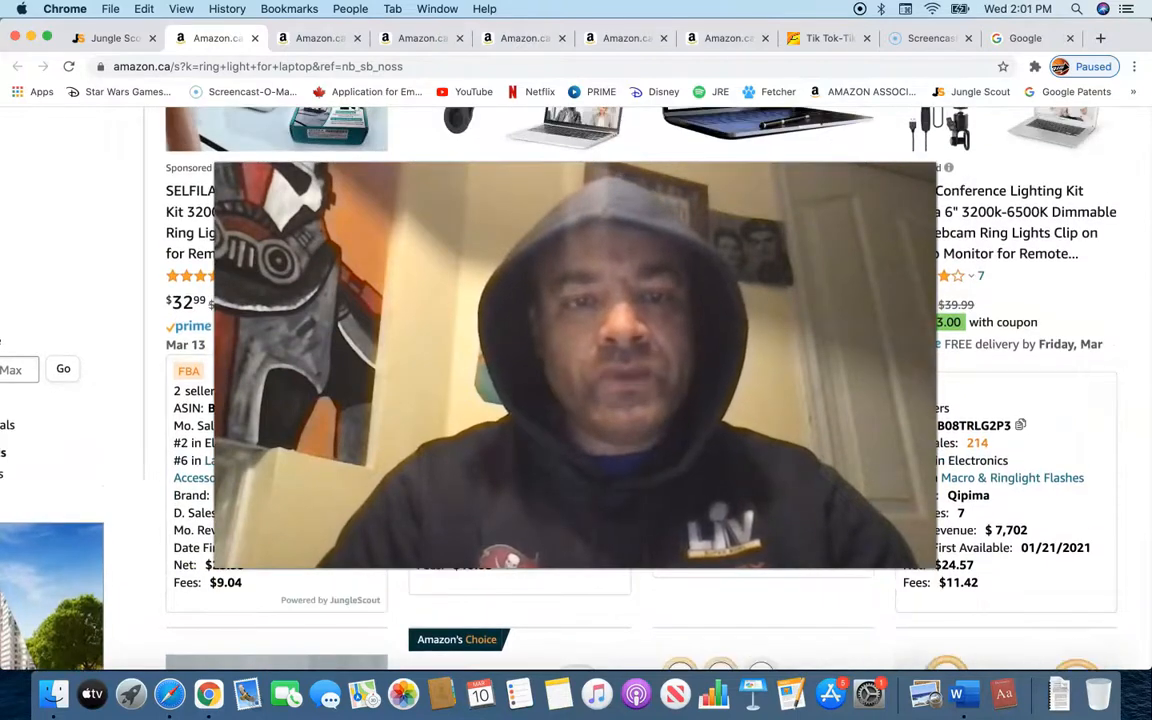
{"action": "scroll", "coordinate": [576, 380], "scroll_direction": "down", "scroll_amount": 6}
{"action": "scroll", "coordinate": [576, 380], "scroll_direction": "up", "scroll_amount": 3}
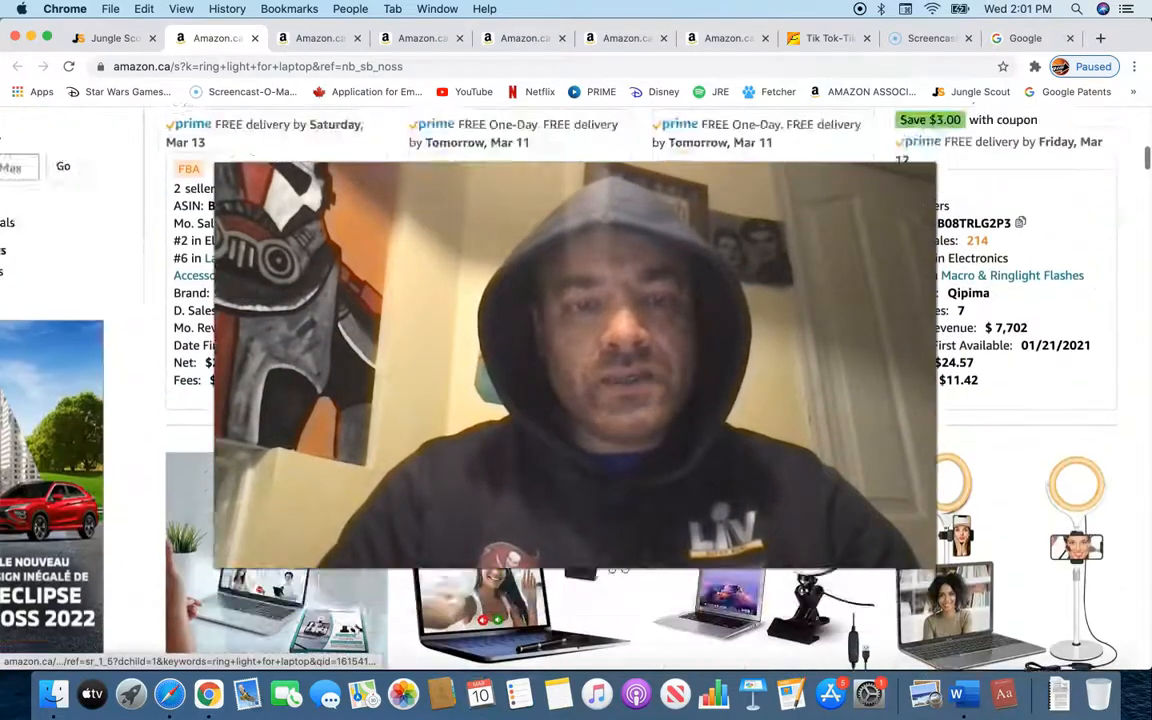
{"action": "scroll", "coordinate": [576, 380], "scroll_direction": "up", "scroll_amount": 3}
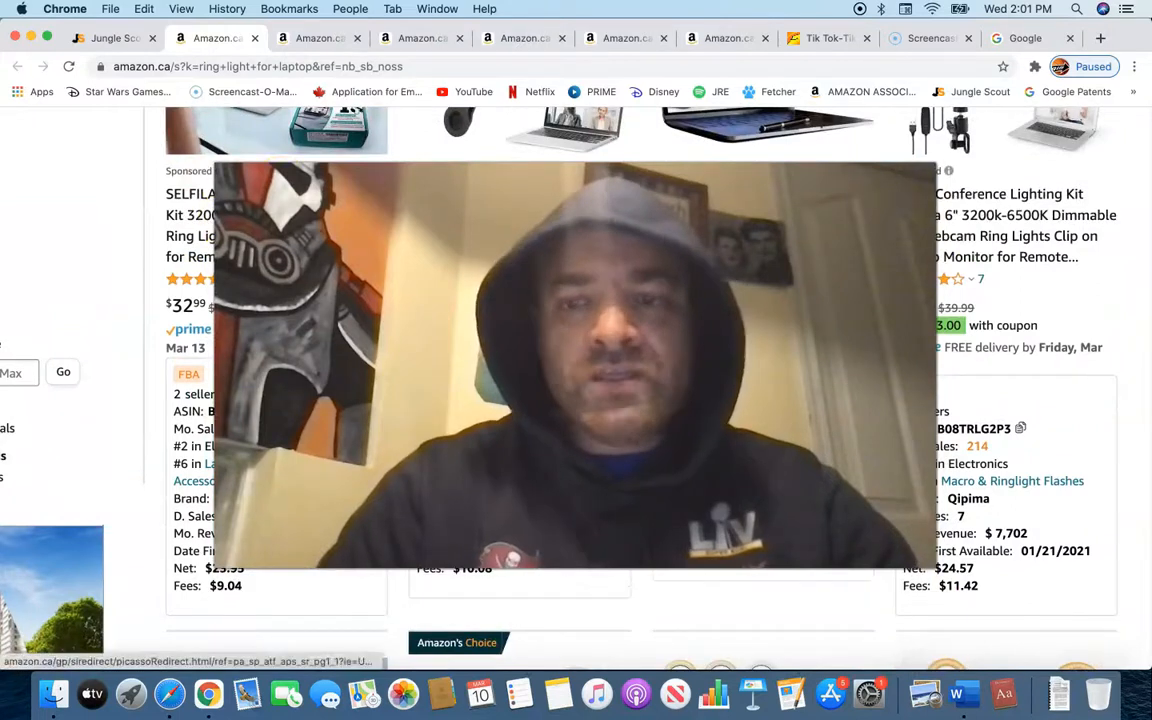
{"action": "scroll", "coordinate": [205, 190], "scroll_direction": "down", "scroll_amount": 1}
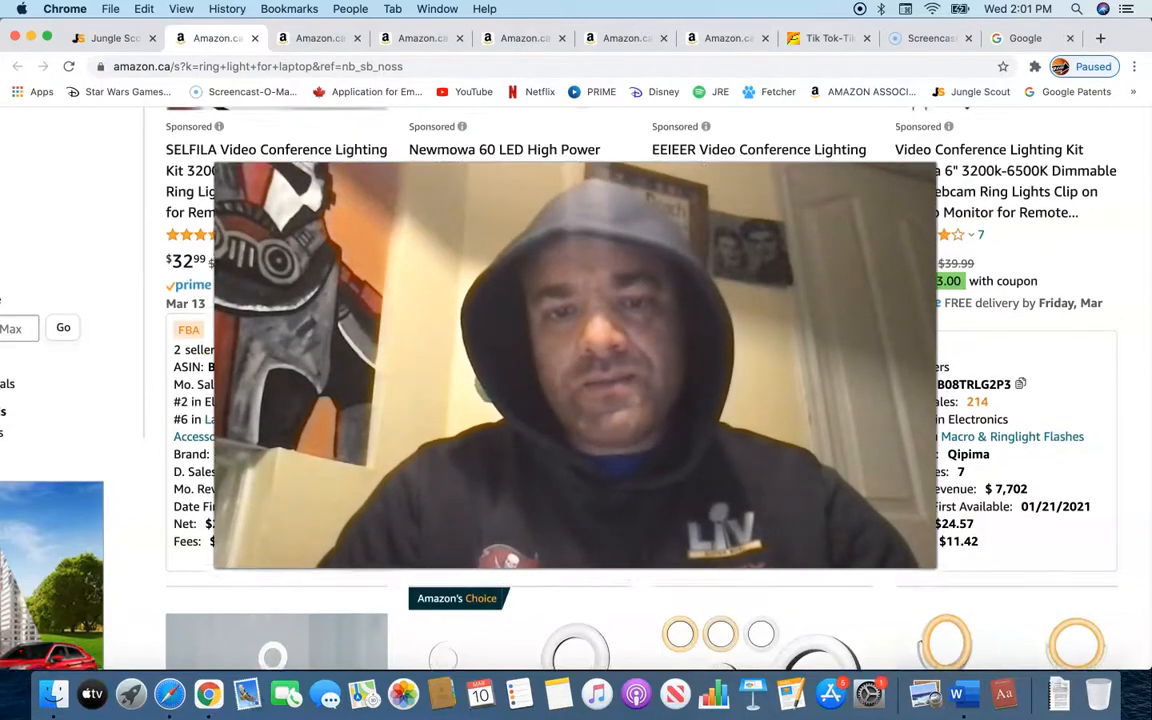
{"action": "scroll", "coordinate": [576, 380], "scroll_direction": "up", "scroll_amount": 1}
{"action": "scroll", "coordinate": [576, 380], "scroll_direction": "down", "scroll_amount": 2}
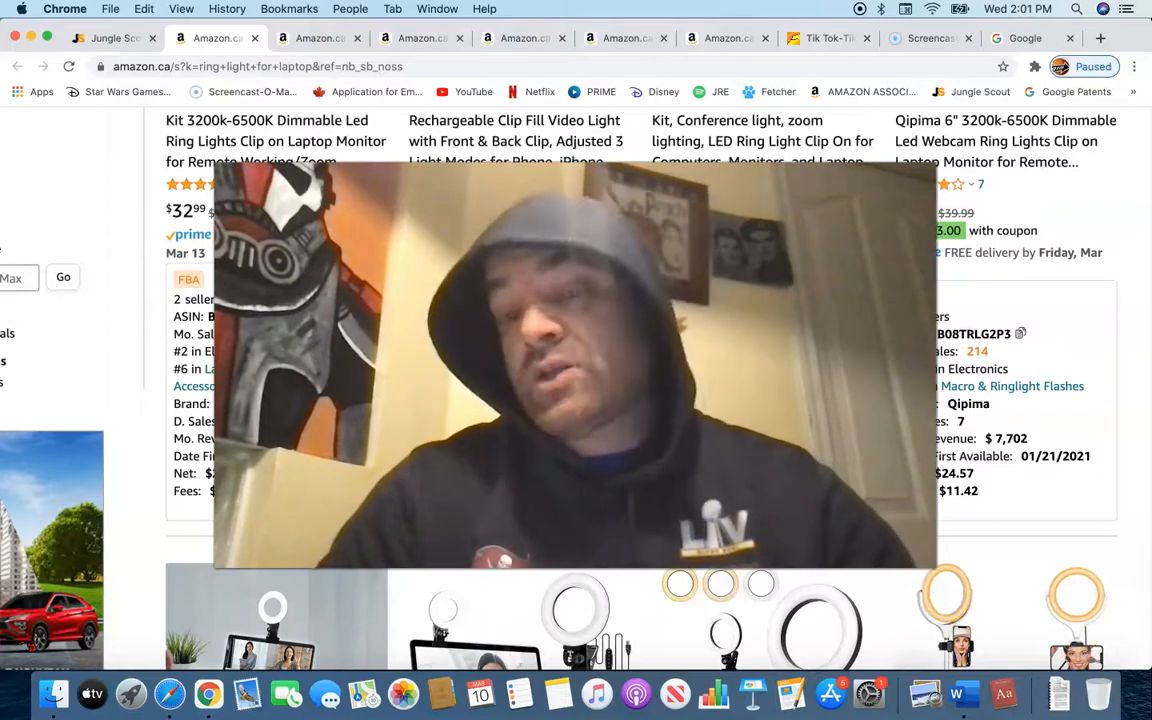
{"action": "scroll", "coordinate": [576, 388], "scroll_direction": "down", "scroll_amount": 2}
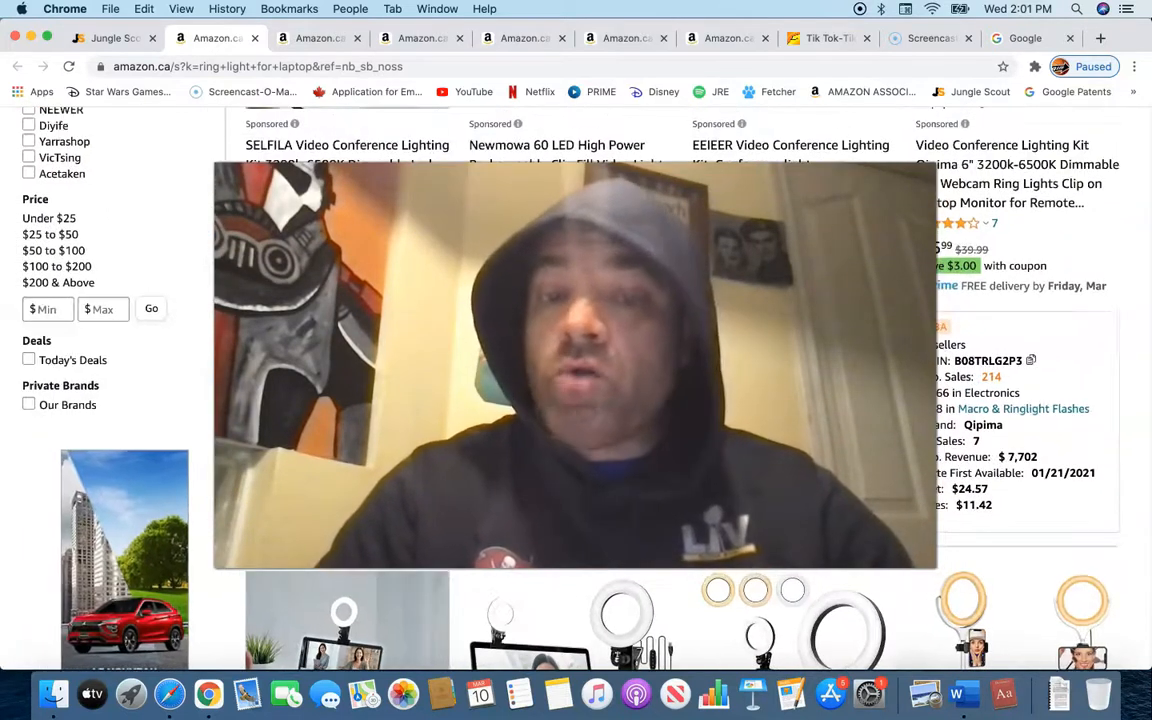
Step: Compare the second row of ring light listings, from SELFILA to Yarrashop, by reviews, price, seller count, launch date and net figures
{"action": "scroll", "coordinate": [576, 388], "scroll_direction": "down", "scroll_amount": 5}
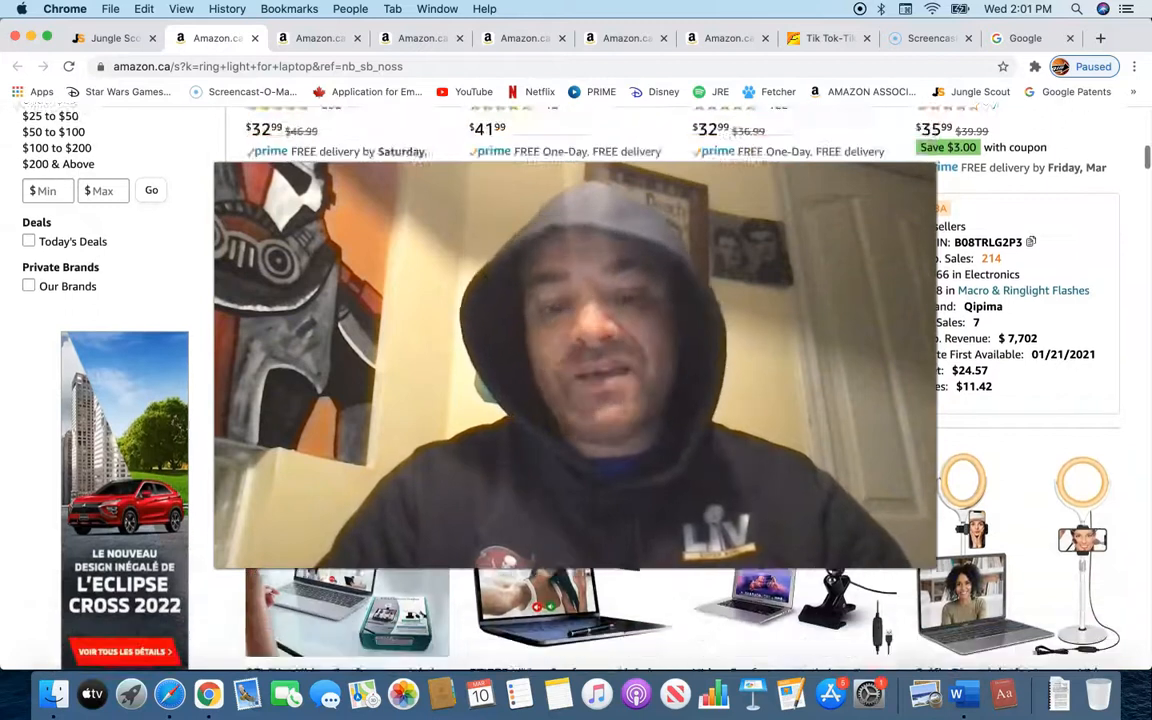
{"action": "scroll", "coordinate": [576, 388], "scroll_direction": "up", "scroll_amount": 1}
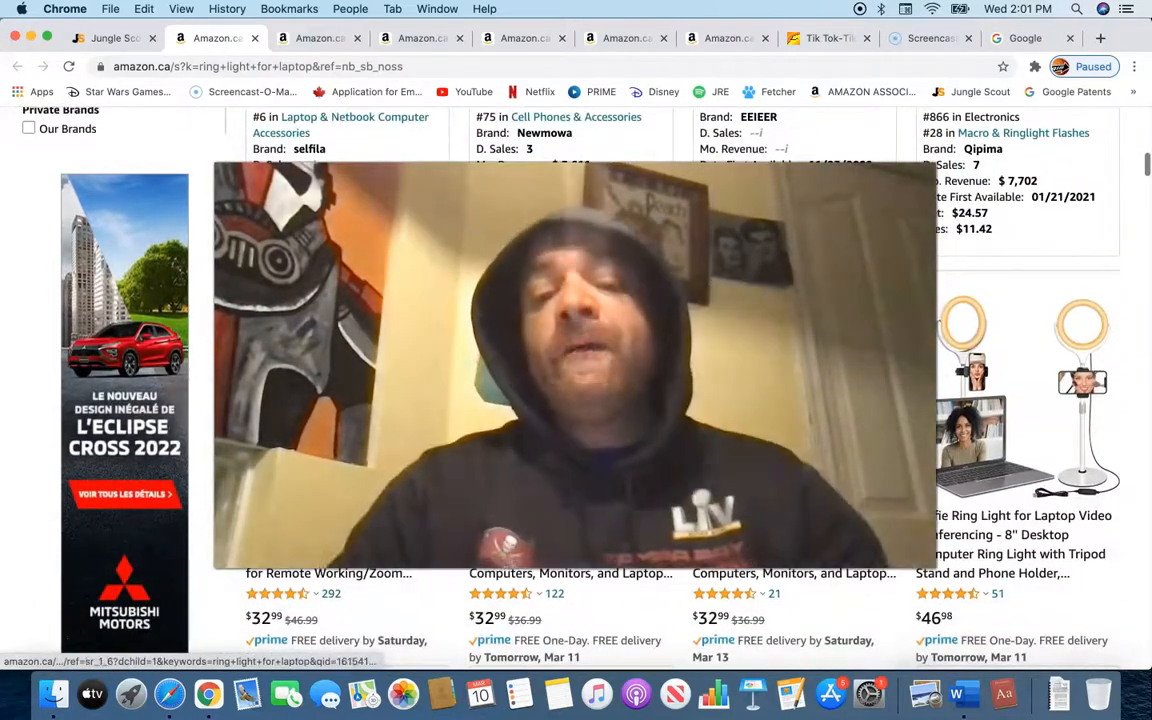
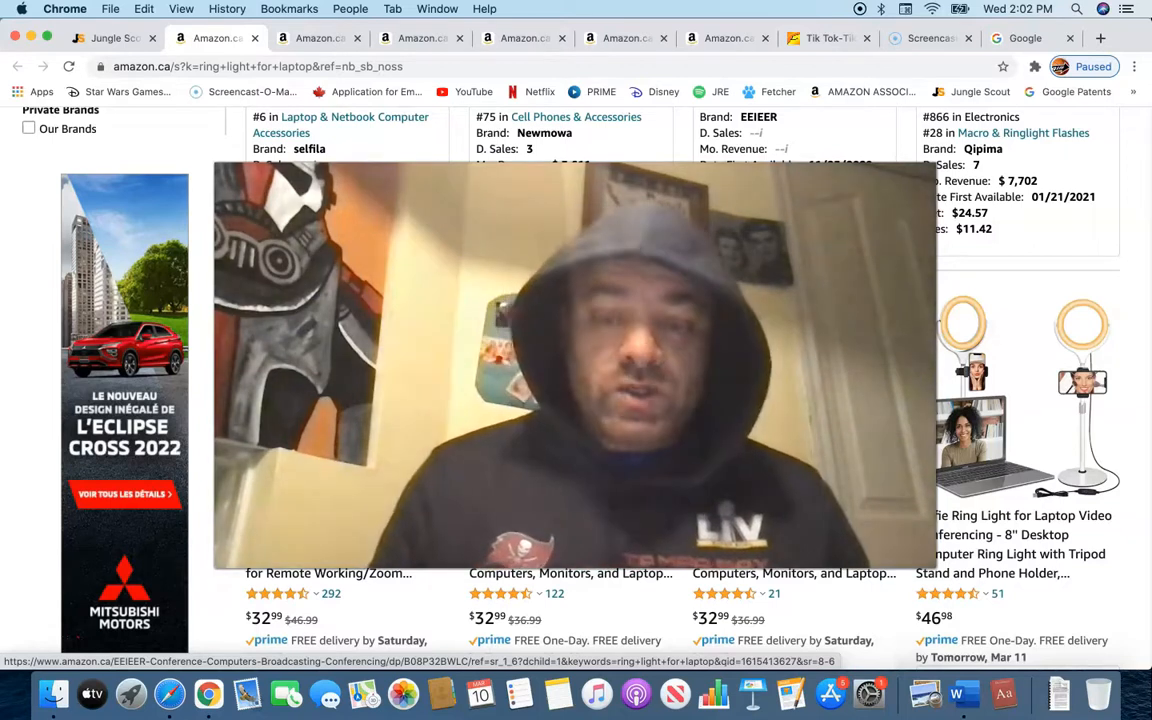
{"action": "scroll", "coordinate": [576, 380], "scroll_direction": "down", "scroll_amount": 3}
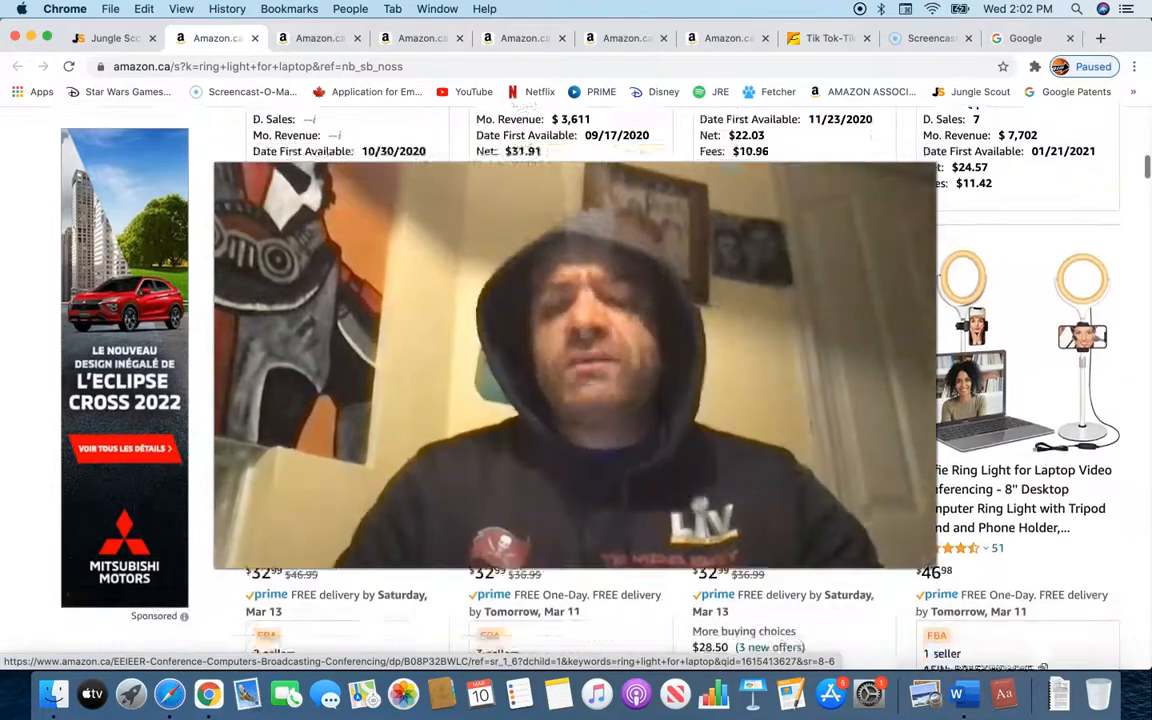
{"action": "scroll", "coordinate": [576, 380], "scroll_direction": "down", "scroll_amount": 1}
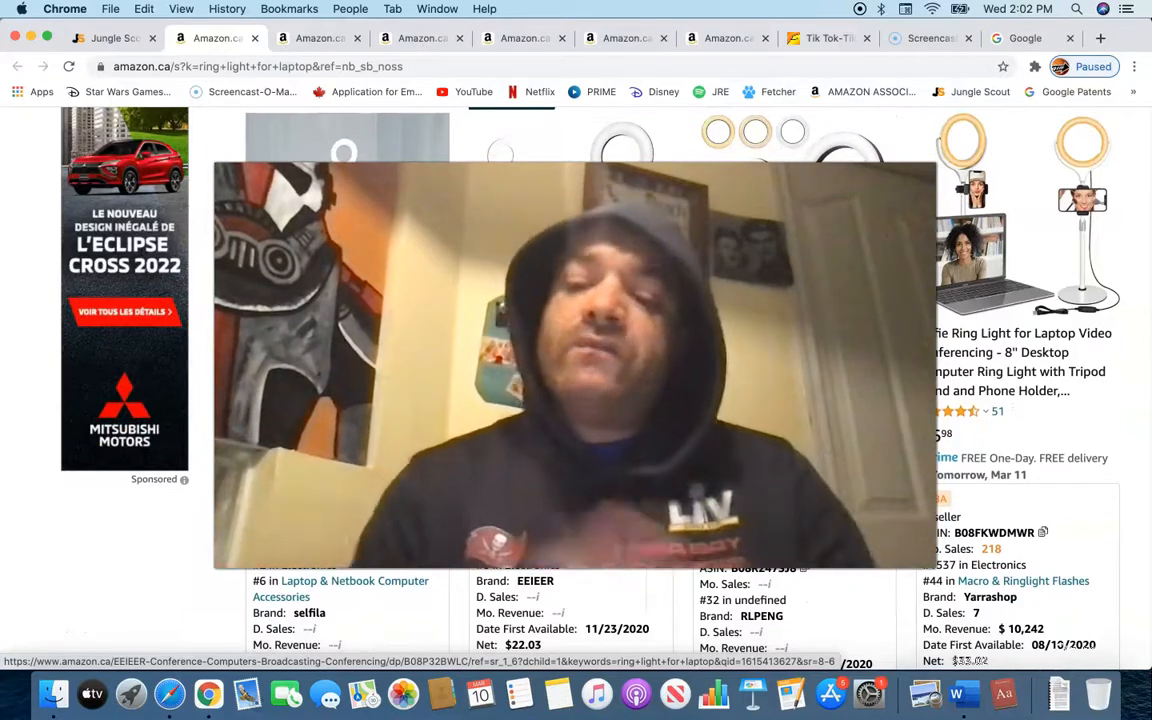
{"action": "scroll", "coordinate": [576, 380], "scroll_direction": "down", "scroll_amount": 1}
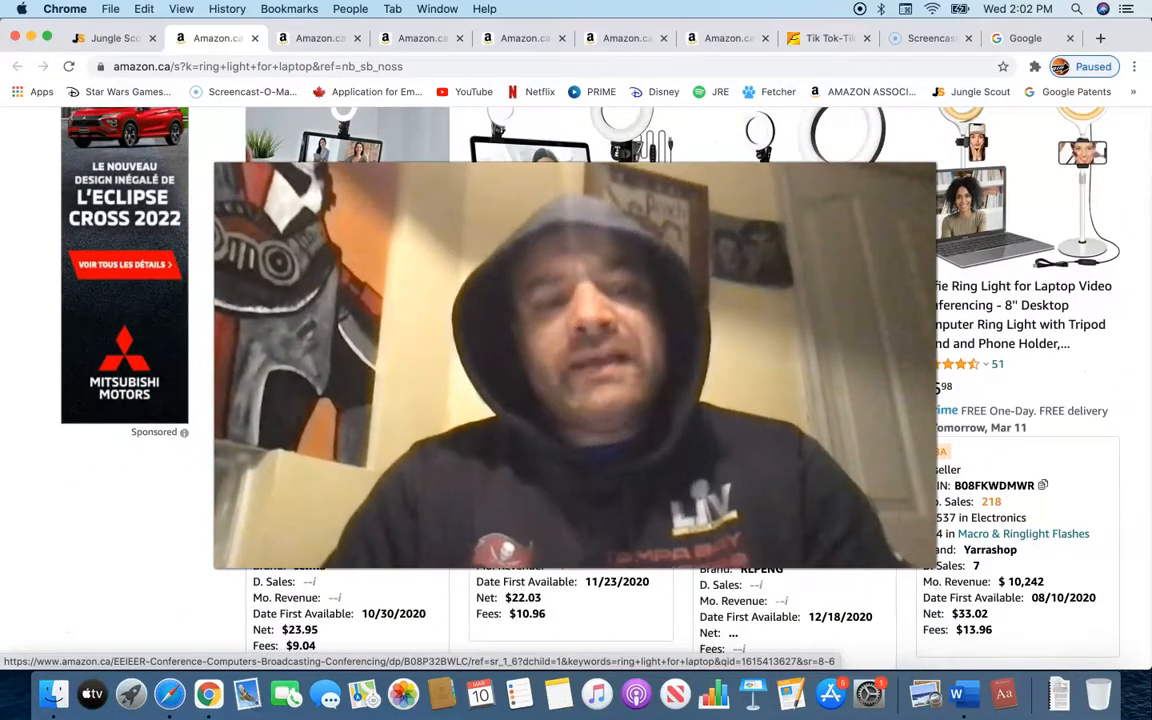
{"action": "scroll", "coordinate": [576, 380], "scroll_direction": "down", "scroll_amount": 1}
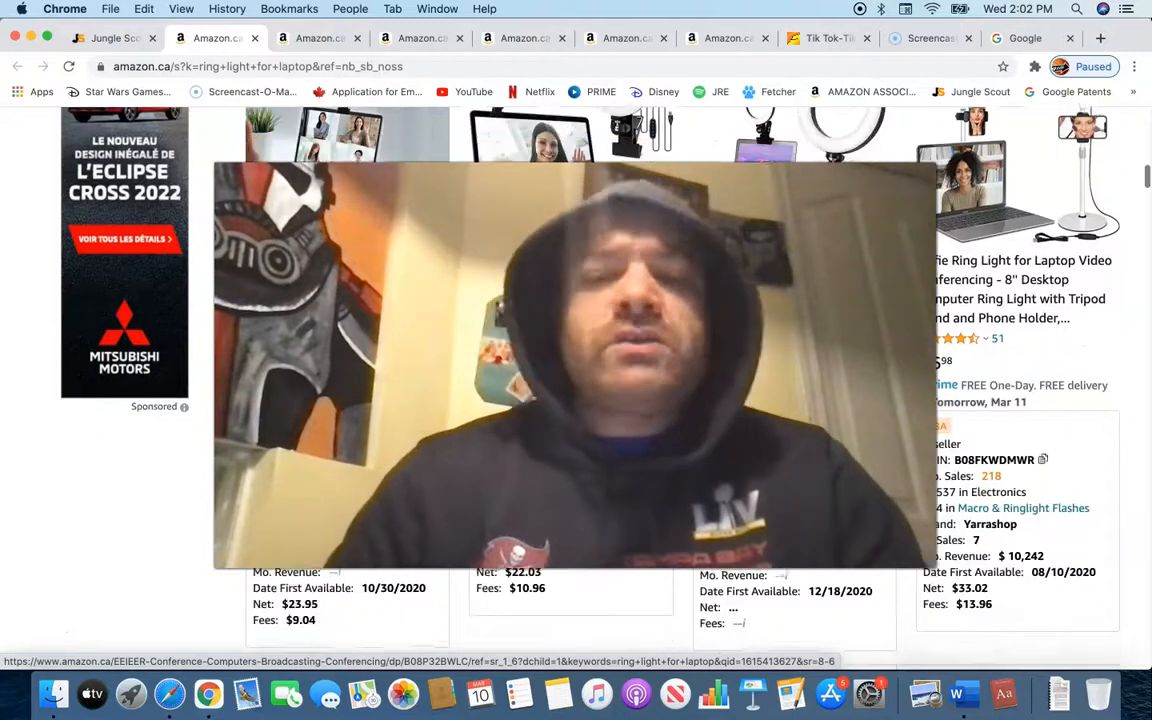
{"action": "scroll", "coordinate": [576, 380], "scroll_direction": "down", "scroll_amount": 3}
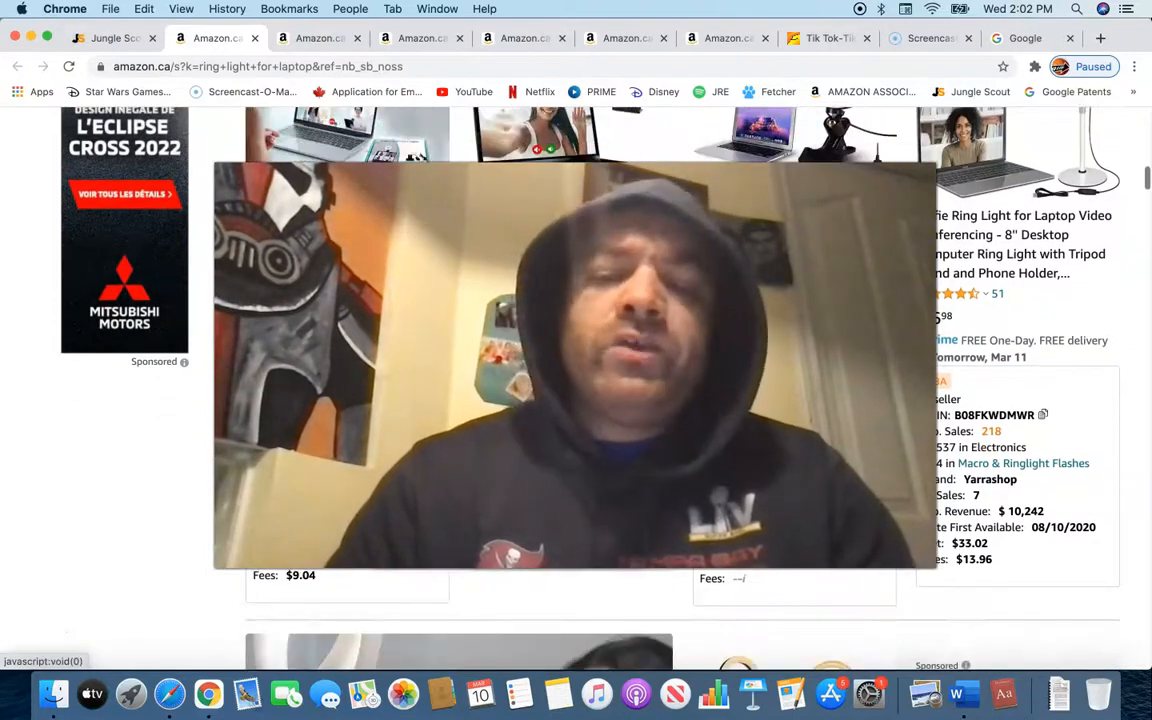
{"action": "scroll", "coordinate": [576, 380], "scroll_direction": "up", "scroll_amount": 4}
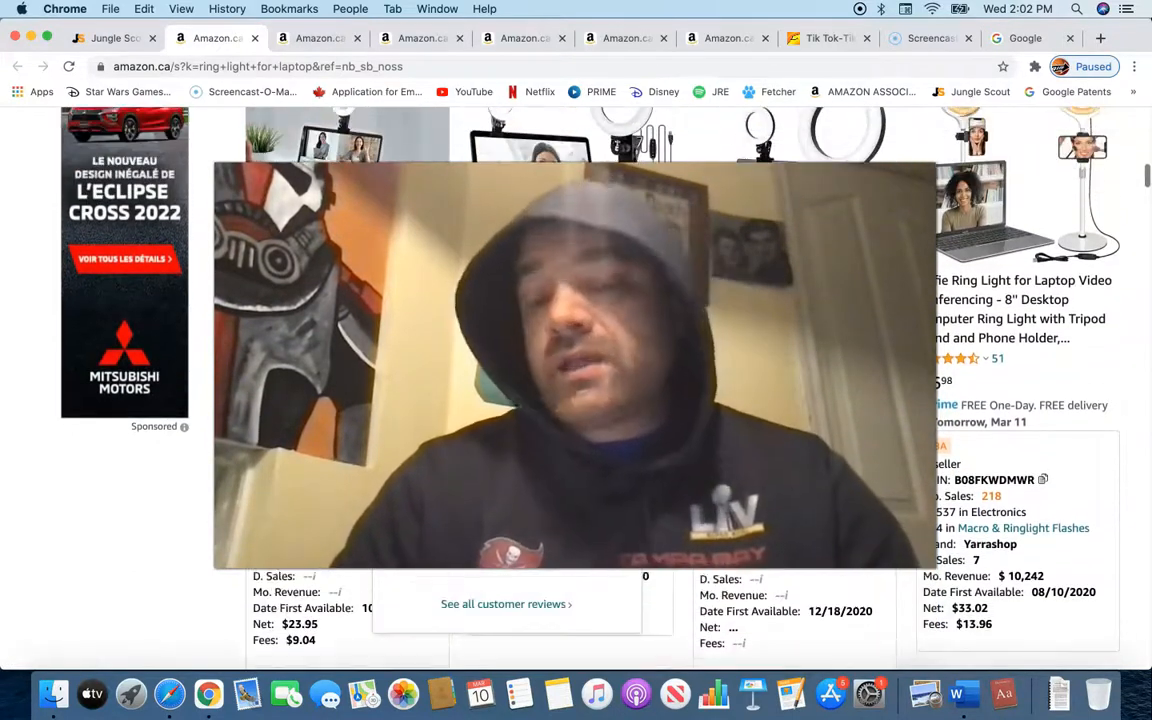
{"action": "scroll", "coordinate": [576, 380], "scroll_direction": "down", "scroll_amount": 2}
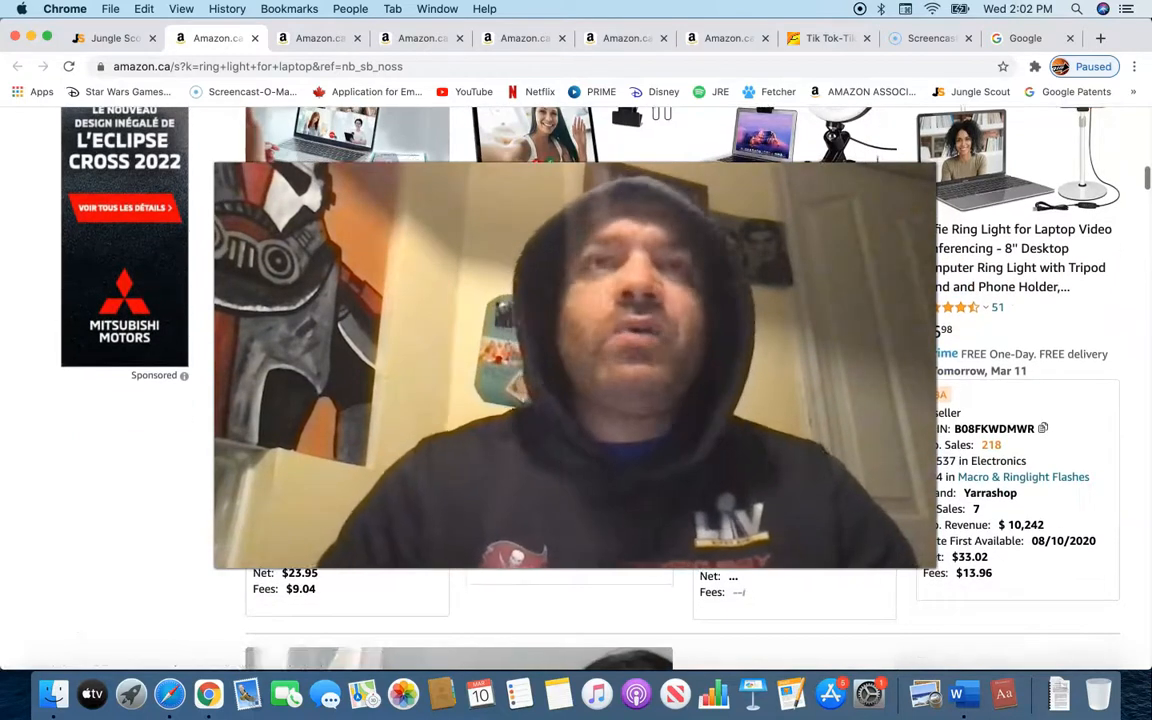
{"action": "scroll", "coordinate": [576, 380], "scroll_direction": "down", "scroll_amount": 1}
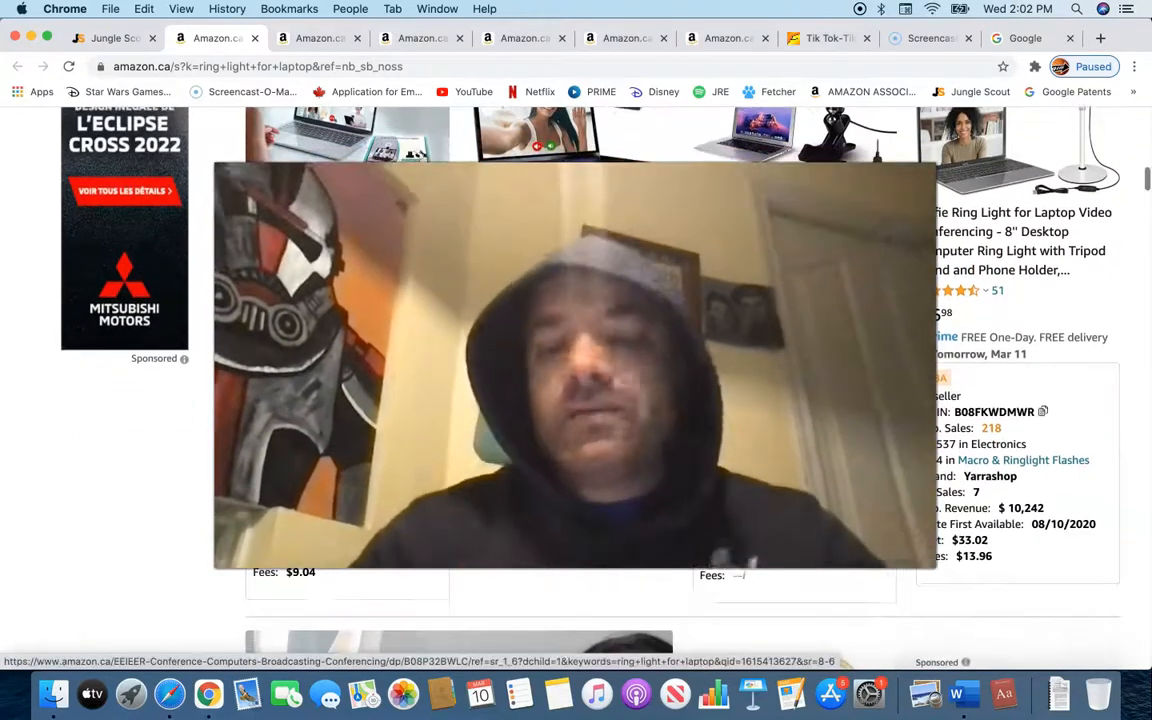
Step: Look over the sponsored Selfie Ring Light video placement and check it against the Jungle Scout data of the listings above it
{"action": "scroll", "coordinate": [576, 380], "scroll_direction": "down", "scroll_amount": 10}
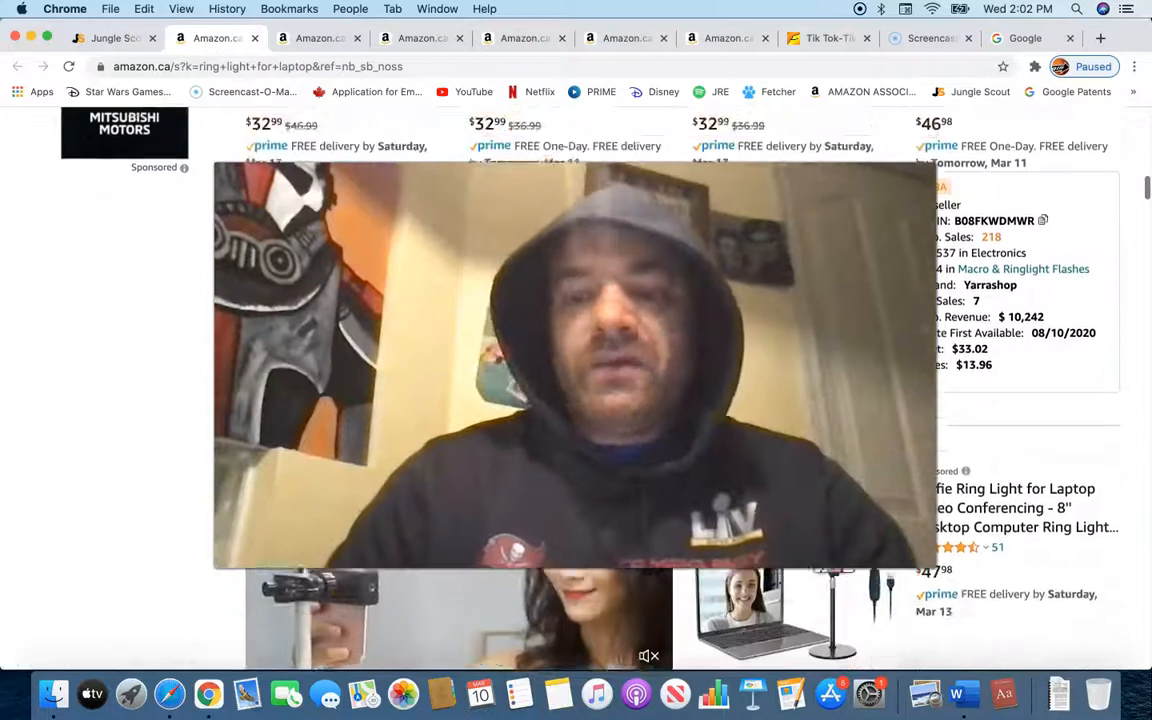
{"action": "scroll", "coordinate": [576, 380], "scroll_direction": "up", "scroll_amount": 9}
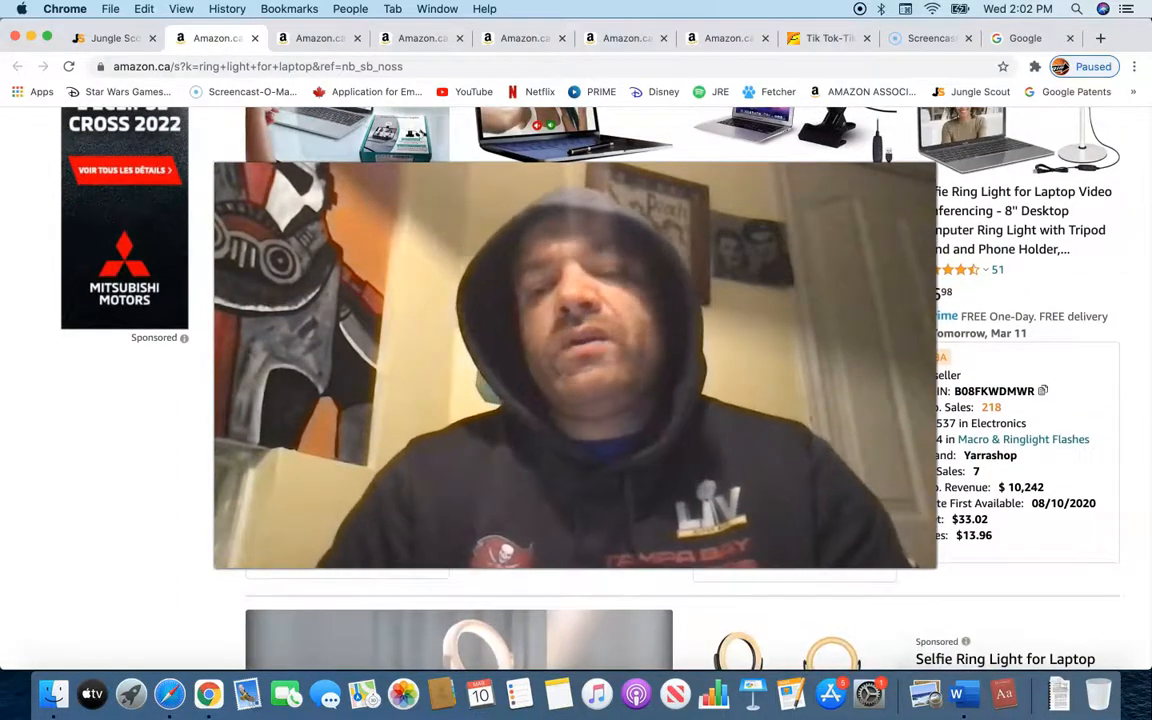
{"action": "scroll", "coordinate": [576, 380], "scroll_direction": "down", "scroll_amount": 8}
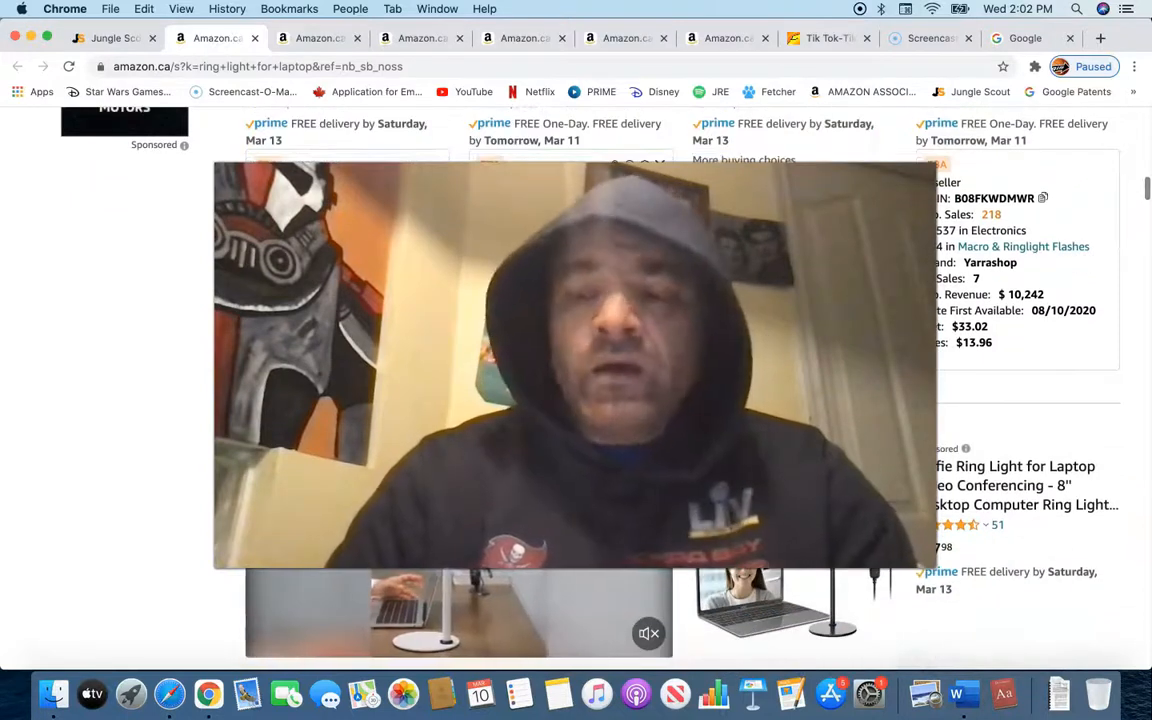
{"action": "scroll", "coordinate": [576, 380], "scroll_direction": "up", "scroll_amount": 1}
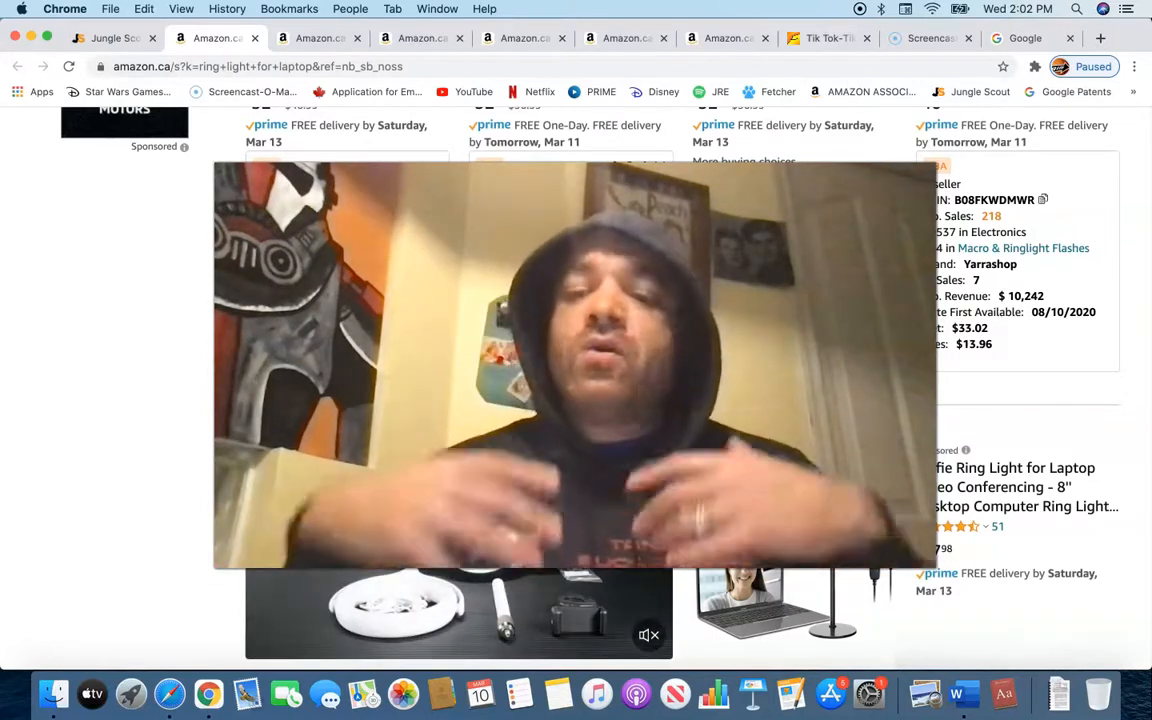
{"action": "scroll", "coordinate": [576, 380], "scroll_direction": "up", "scroll_amount": 3}
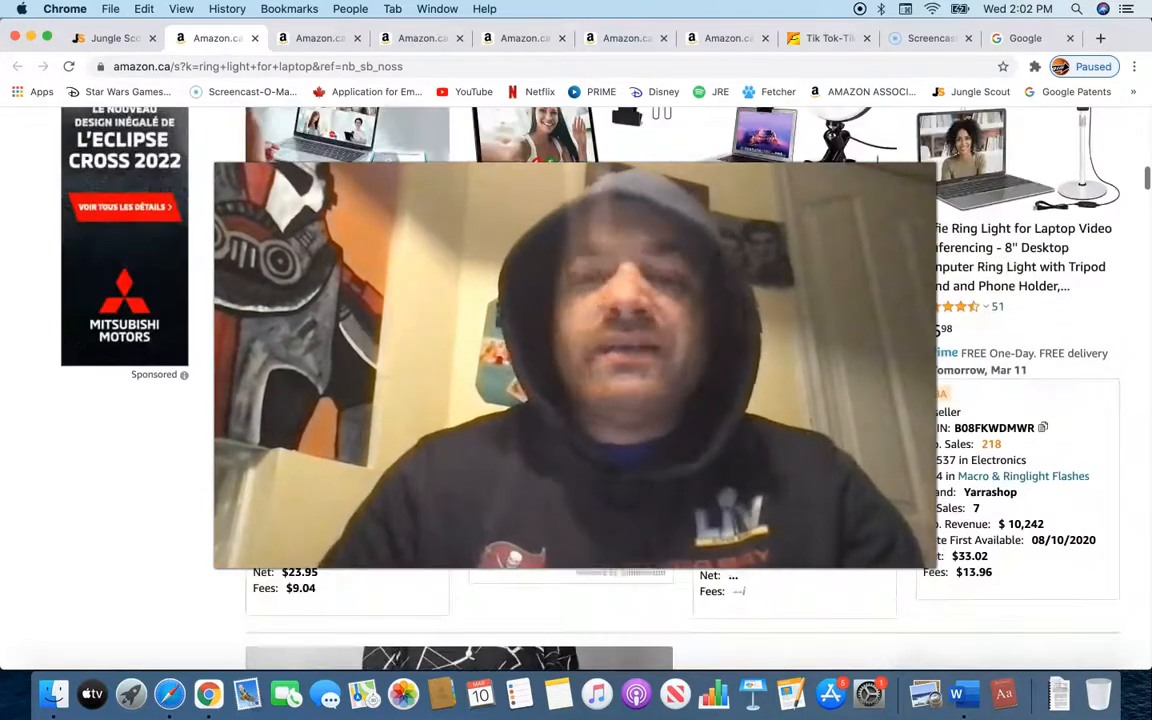
{"action": "scroll", "coordinate": [576, 380], "scroll_direction": "down", "scroll_amount": 5}
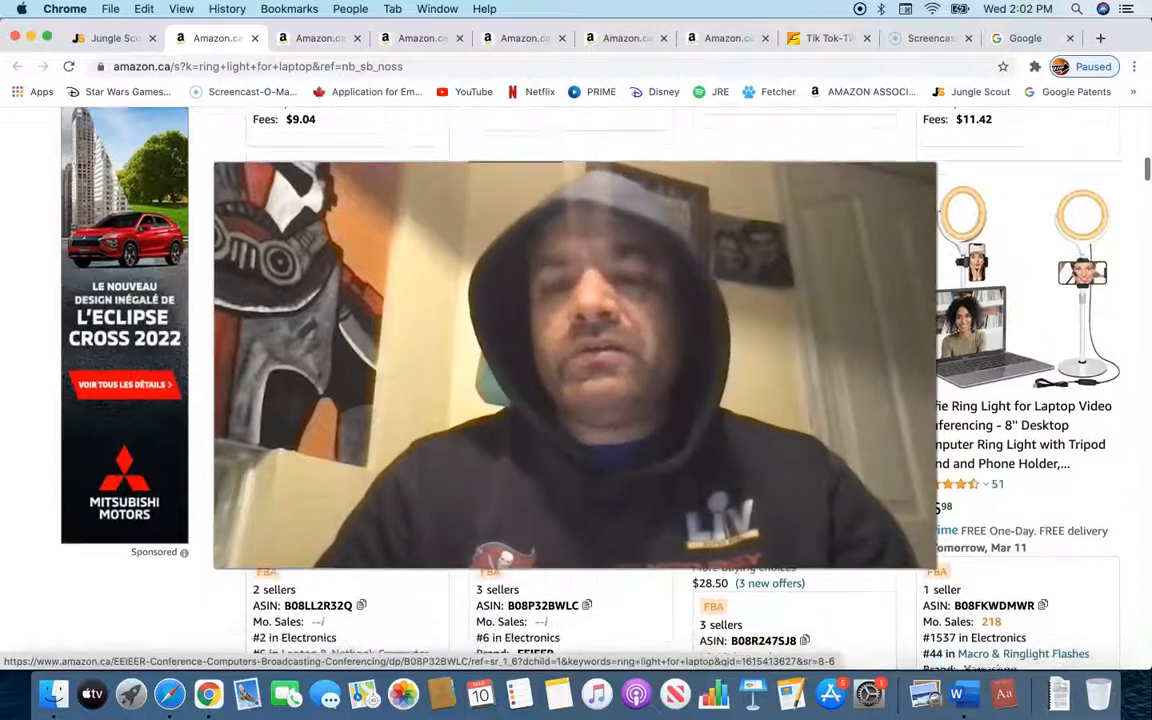
{"action": "scroll", "coordinate": [576, 380], "scroll_direction": "down", "scroll_amount": 3}
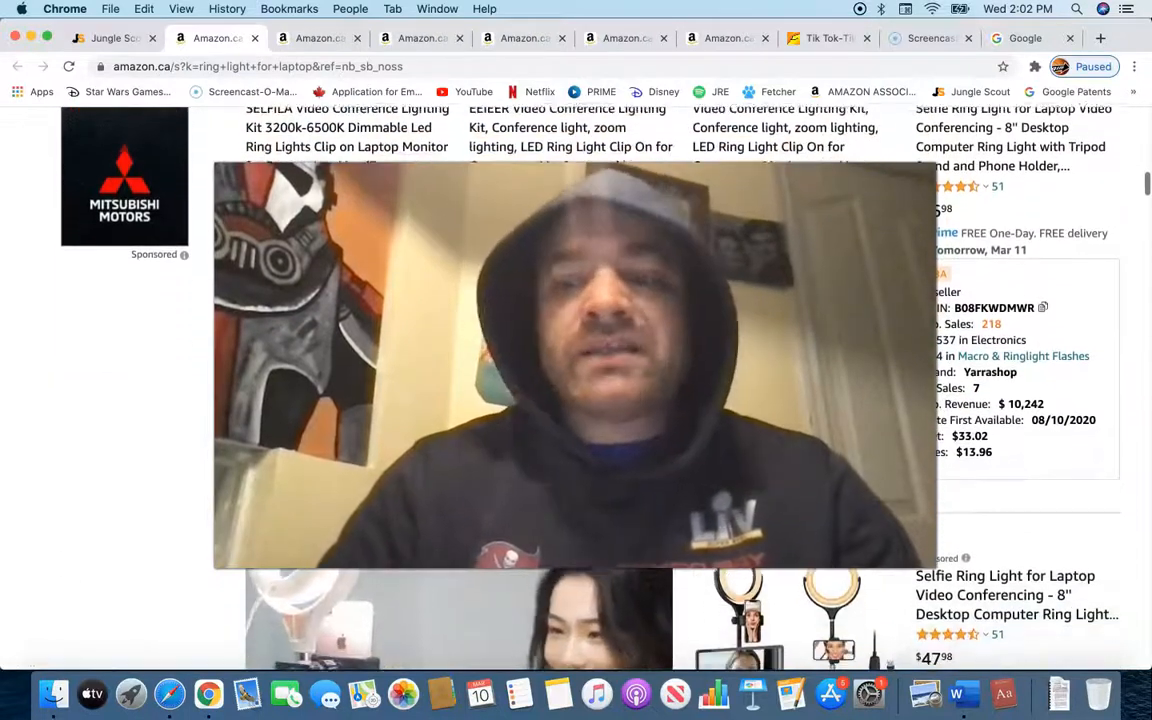
{"action": "scroll", "coordinate": [576, 380], "scroll_direction": "down", "scroll_amount": 2}
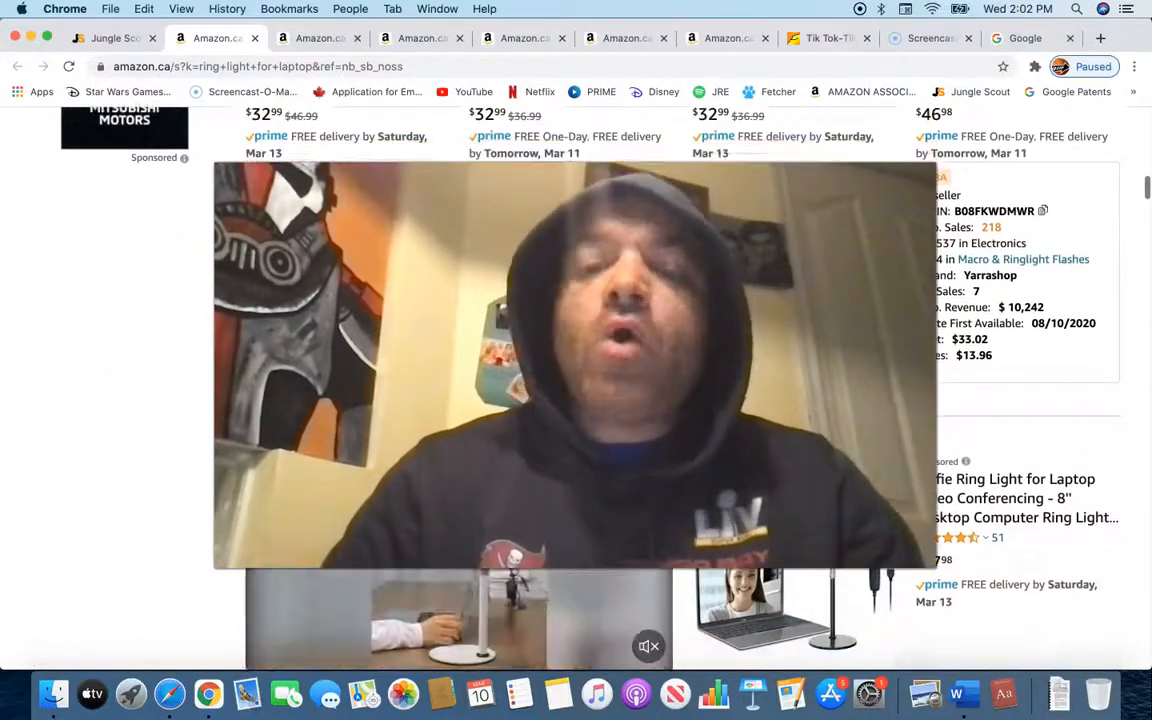
{"action": "scroll", "coordinate": [576, 380], "scroll_direction": "up", "scroll_amount": 3}
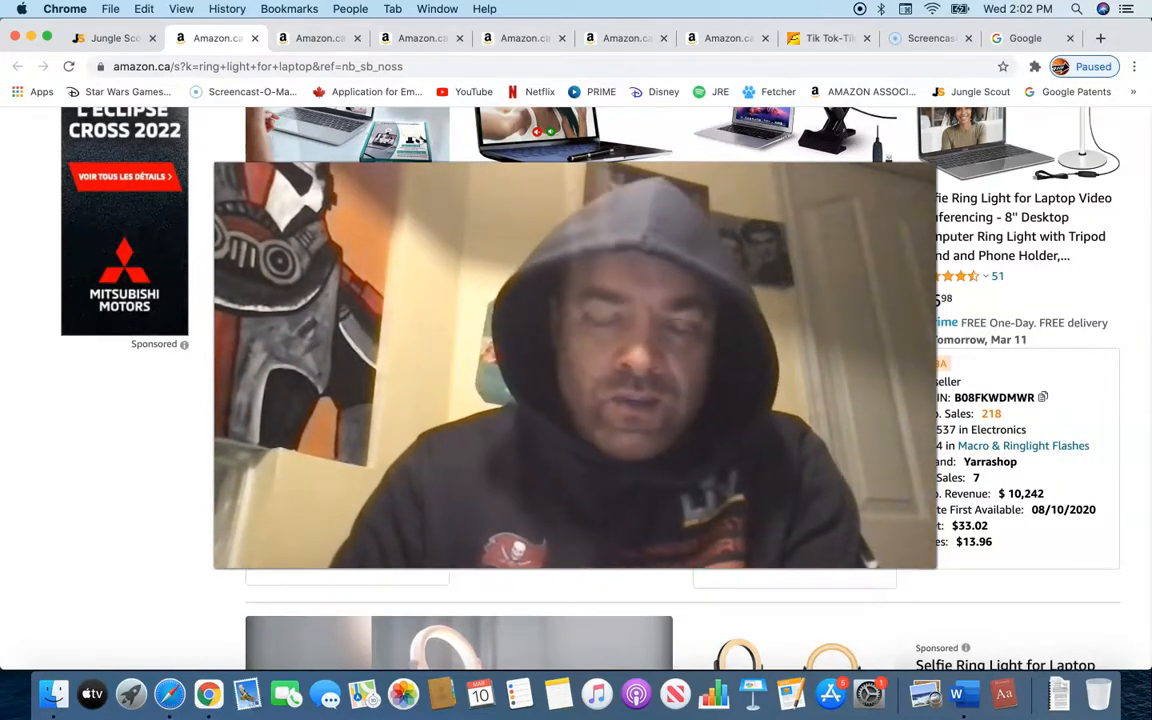
Step: Revisit the upper ring light listings, then review the MACTREM, Foneso and ENEGON listings and their monthly sales further down the results
{"action": "scroll", "coordinate": [576, 380], "scroll_direction": "up", "scroll_amount": 8}
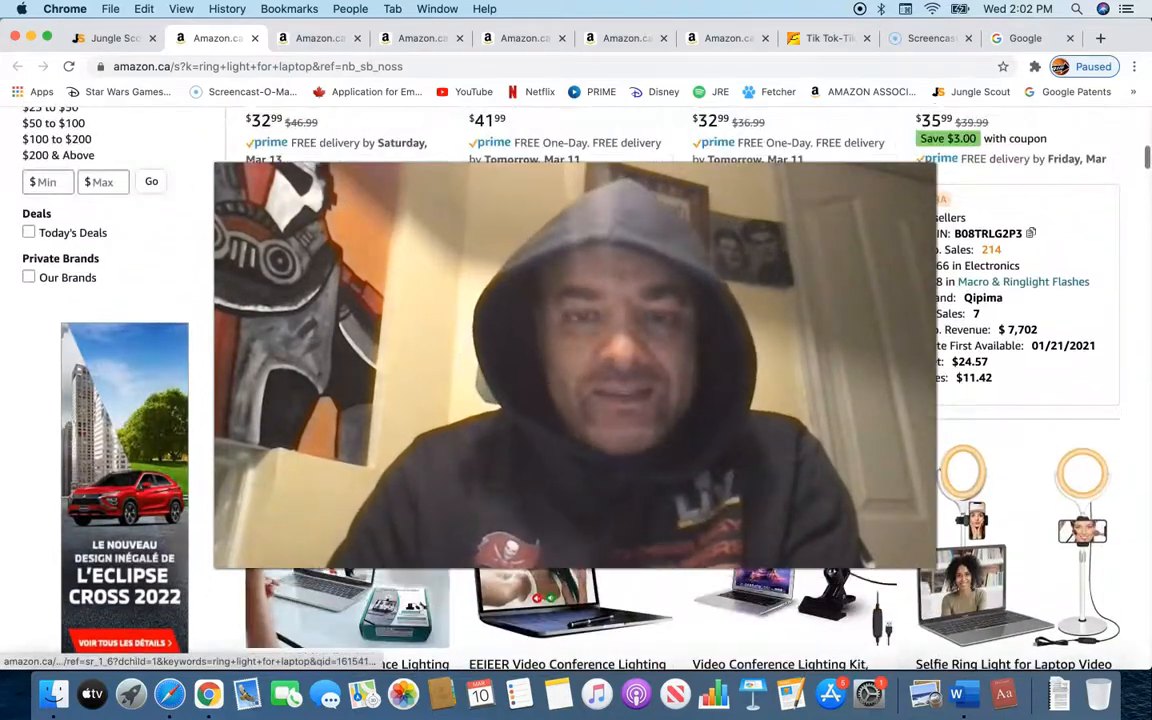
{"action": "scroll", "coordinate": [576, 380], "scroll_direction": "down", "scroll_amount": 8}
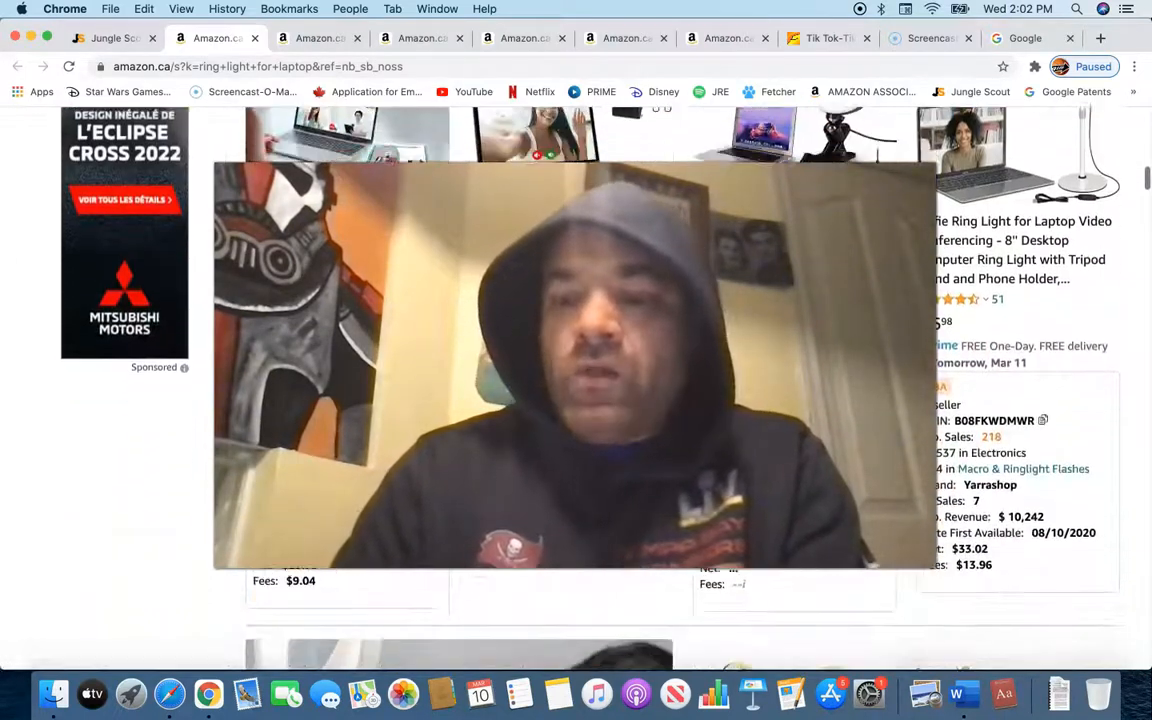
{"action": "scroll", "coordinate": [576, 380], "scroll_direction": "down", "scroll_amount": 8}
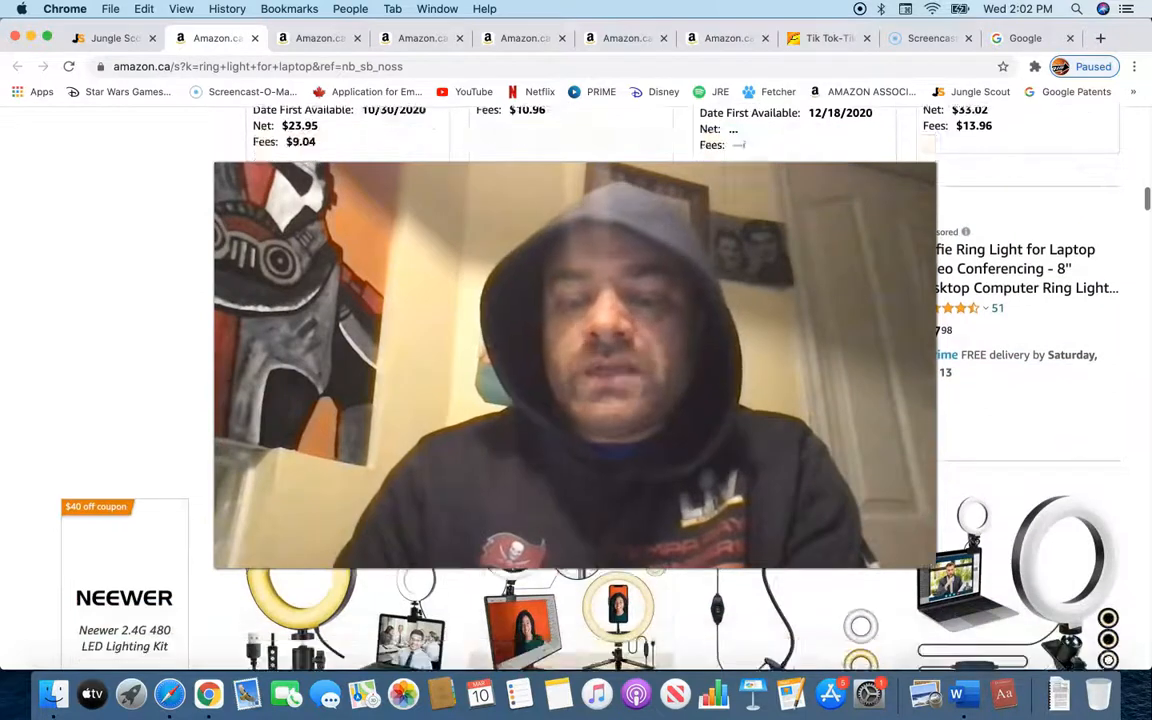
{"action": "scroll", "coordinate": [576, 380], "scroll_direction": "down", "scroll_amount": 5}
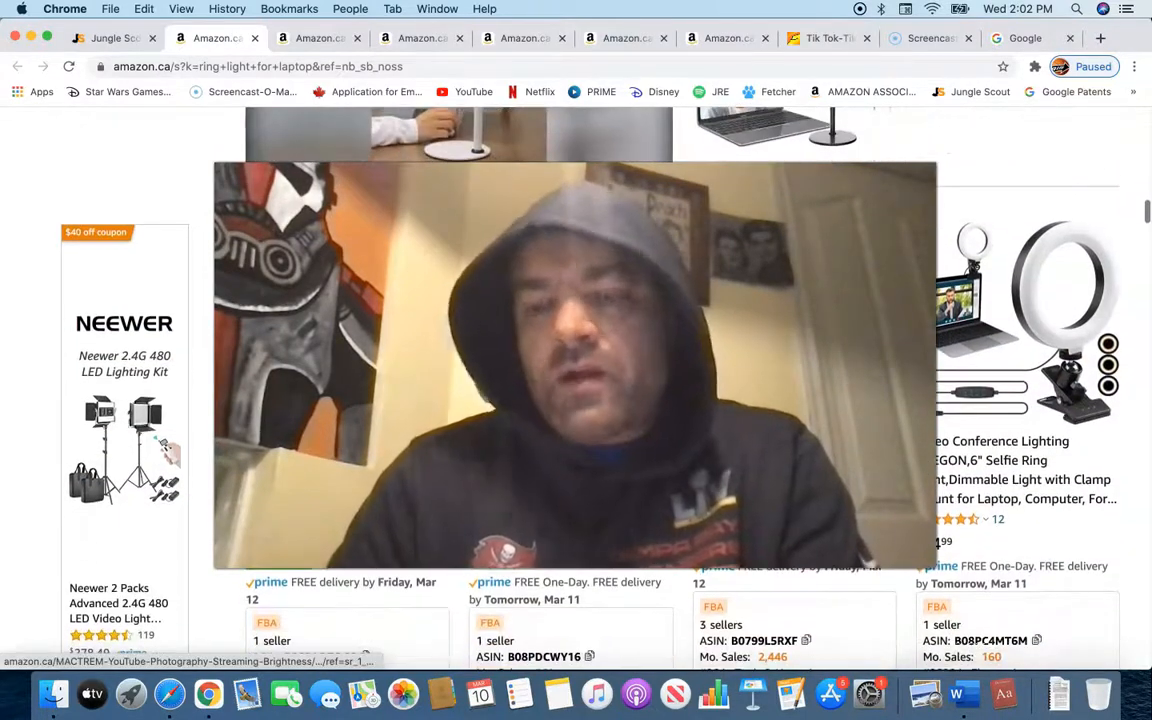
{"action": "scroll", "coordinate": [576, 380], "scroll_direction": "down", "scroll_amount": 2}
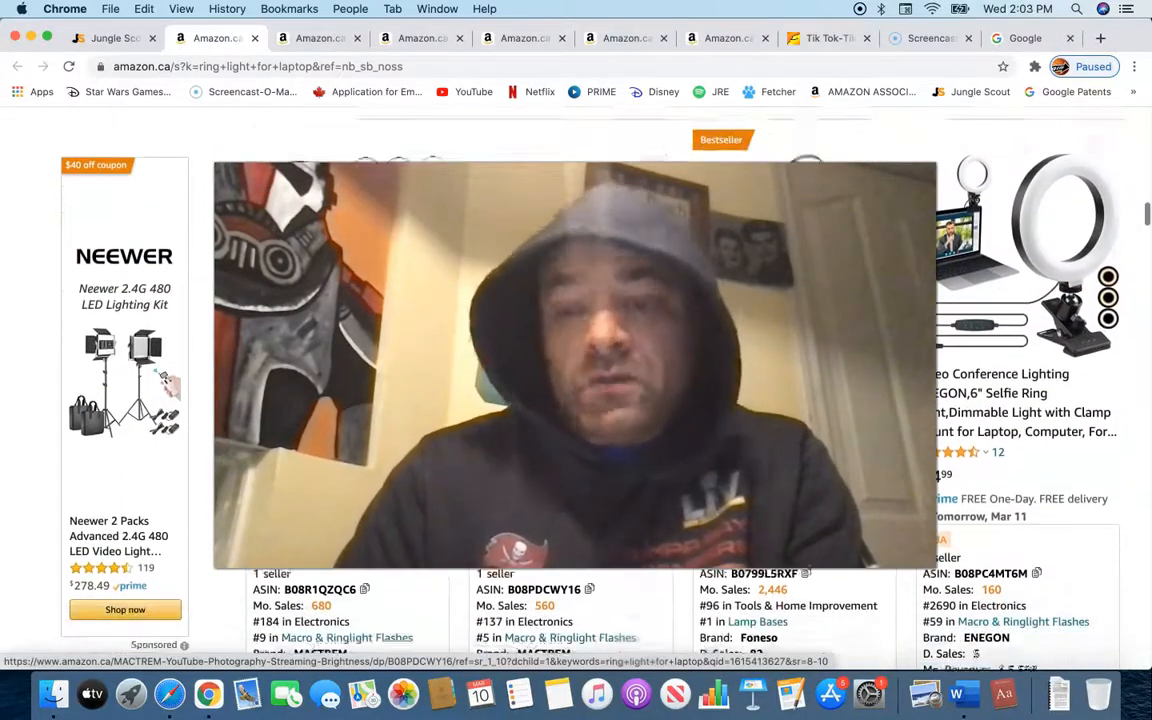
Step: Examine the two MACTREM laptop ring lights against the Foneso and ENEGON listings by reviews, price, monthly revenue, launch date and fees
{"action": "scroll", "coordinate": [576, 380], "scroll_direction": "down", "scroll_amount": 3}
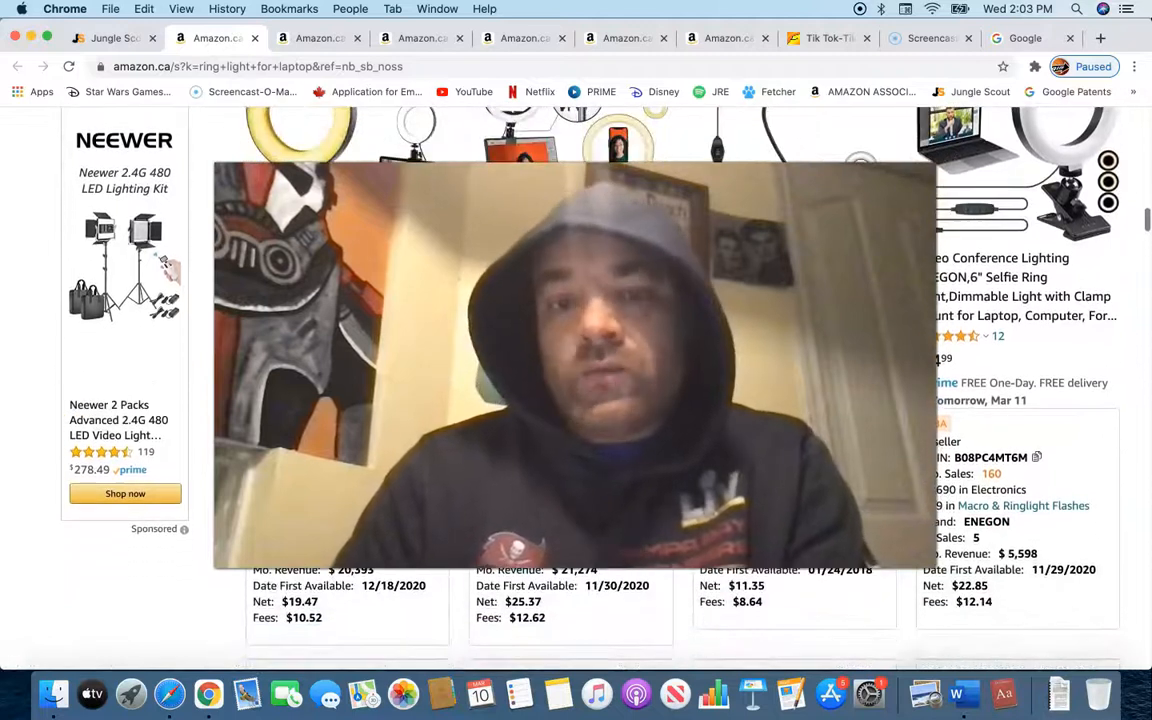
{"action": "scroll", "coordinate": [576, 380], "scroll_direction": "down", "scroll_amount": 1}
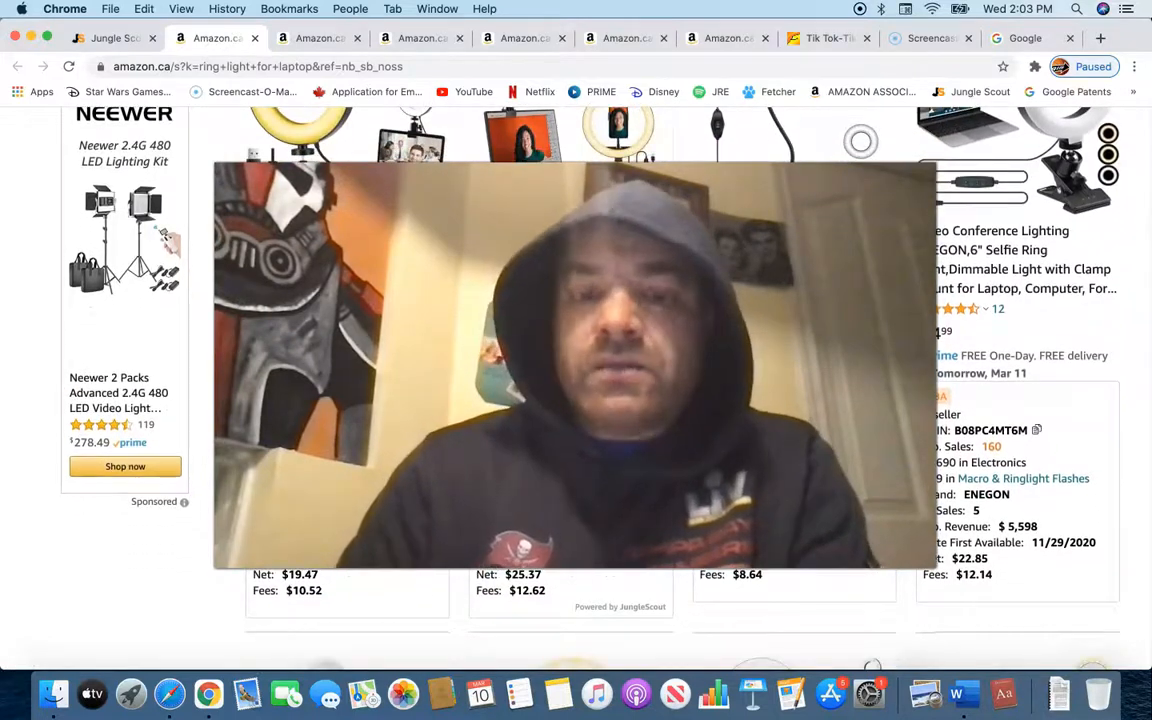
{"action": "scroll", "coordinate": [576, 380], "scroll_direction": "down", "scroll_amount": 3}
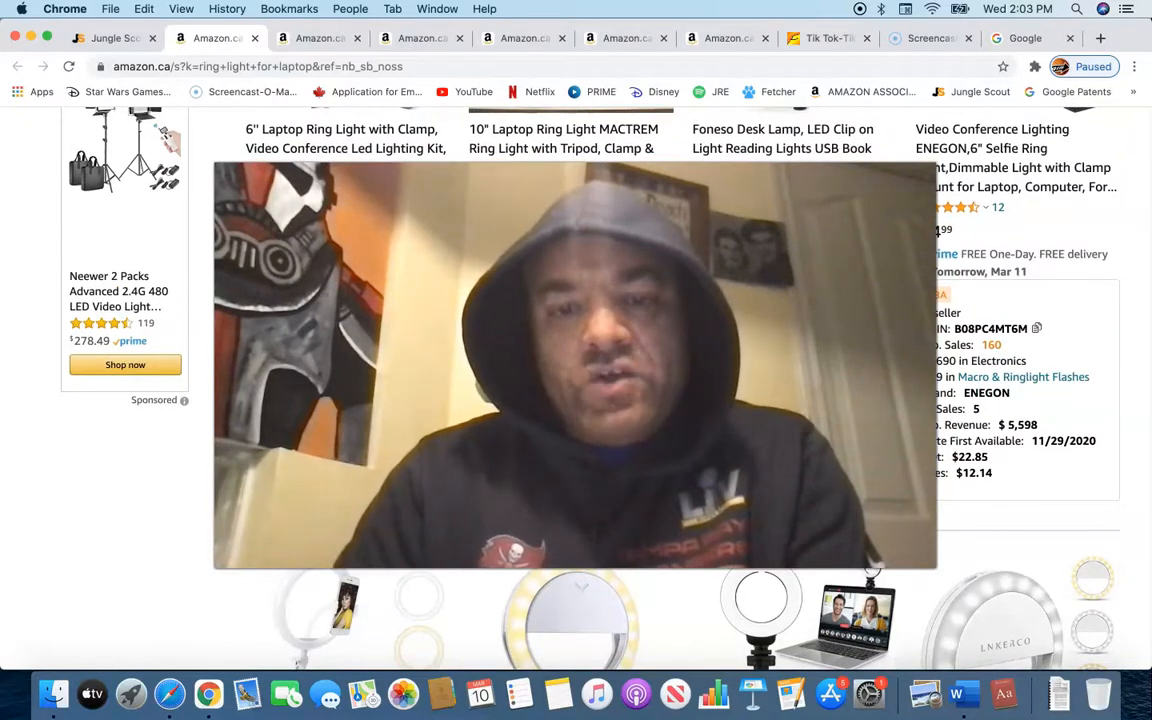
{"action": "scroll", "coordinate": [576, 380], "scroll_direction": "up", "scroll_amount": 6}
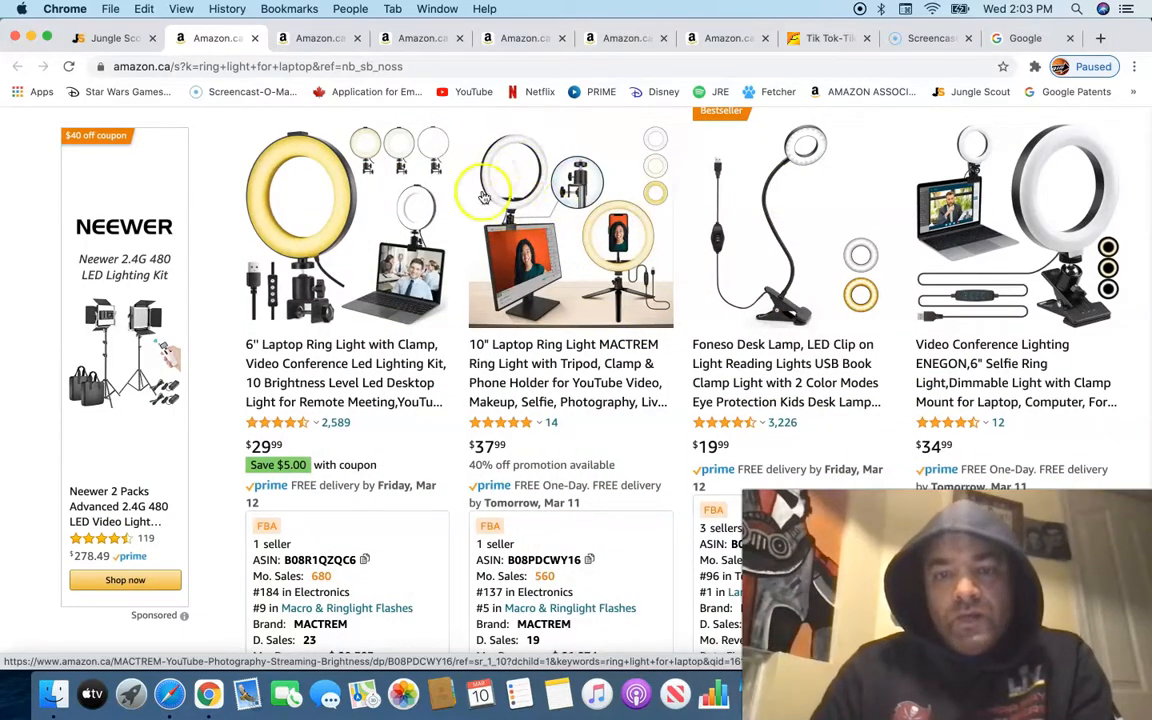
{"action": "scroll", "coordinate": [563, 285], "scroll_direction": "down", "scroll_amount": 3}
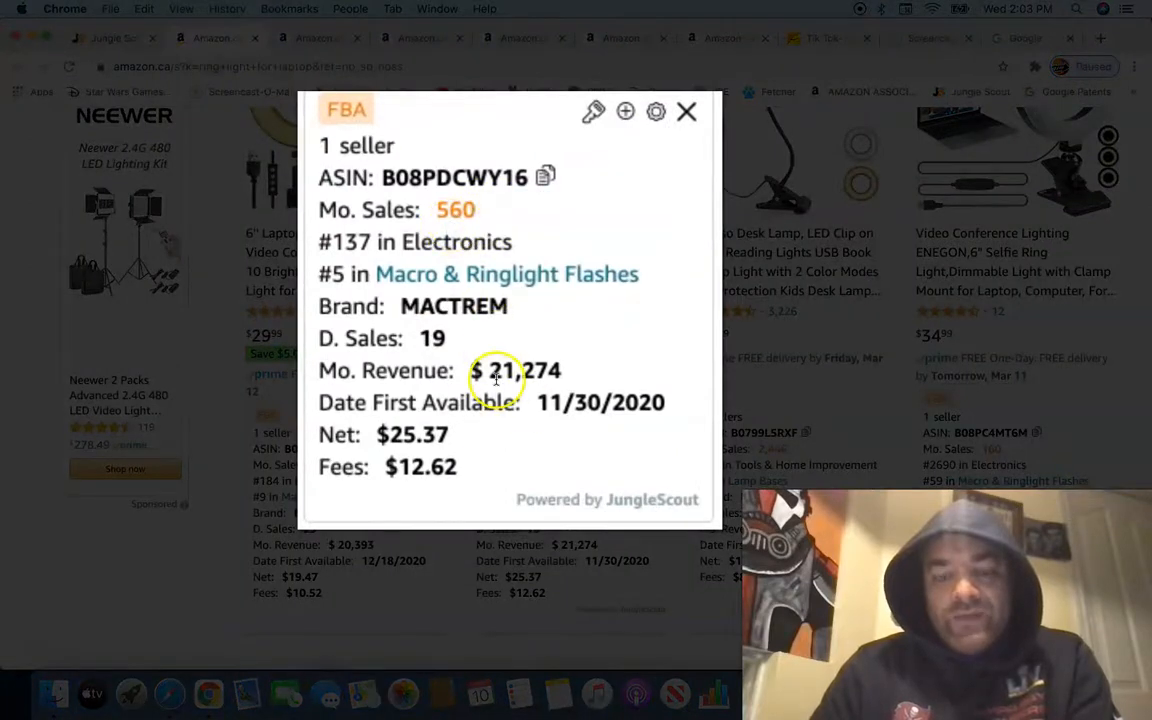
{"action": "scroll", "coordinate": [499, 377], "scroll_direction": "down", "scroll_amount": 2}
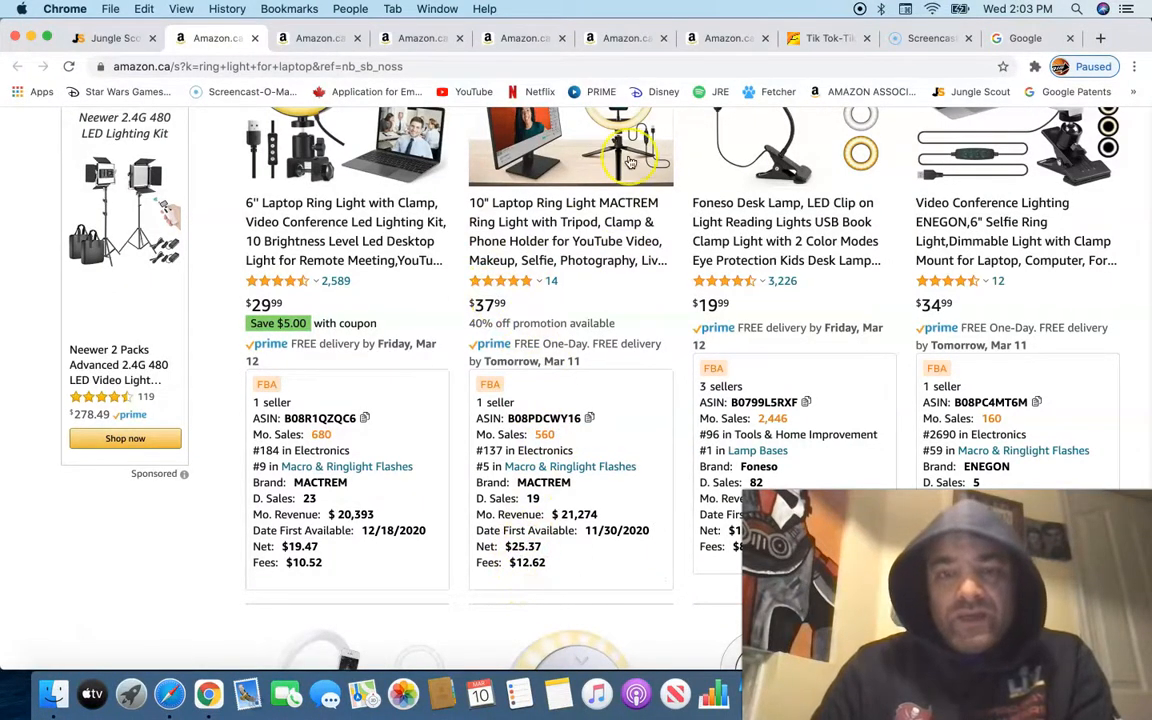
{"action": "scroll", "coordinate": [625, 210], "scroll_direction": "up", "scroll_amount": 2}
{"action": "scroll", "coordinate": [630, 163], "scroll_direction": "down", "scroll_amount": 2}
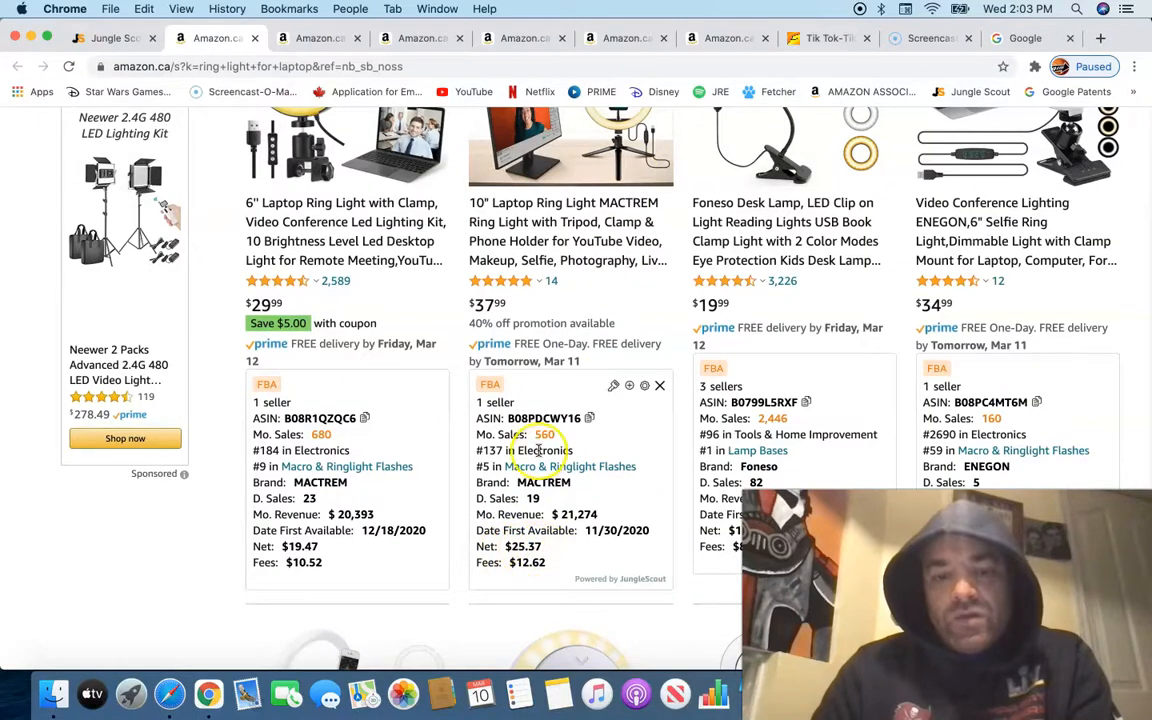
{"action": "scroll", "coordinate": [497, 442], "scroll_direction": "up", "scroll_amount": 1}
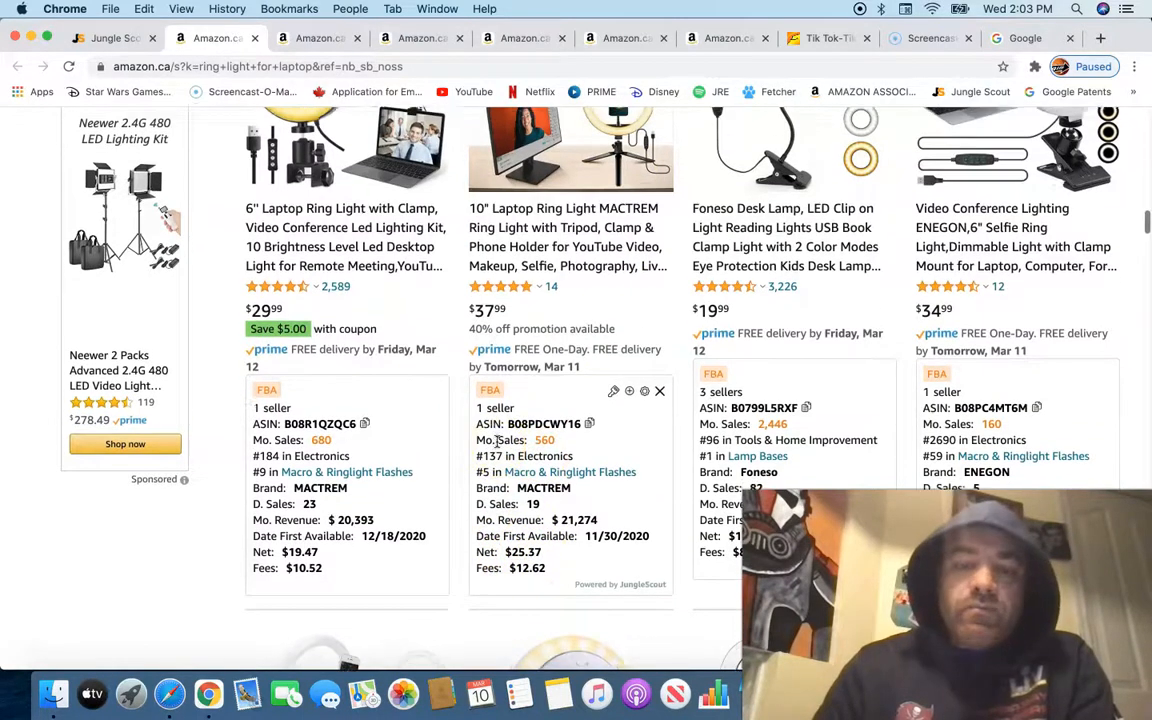
{"action": "scroll", "coordinate": [497, 442], "scroll_direction": "up", "scroll_amount": 1}
{"action": "scroll", "coordinate": [497, 442], "scroll_direction": "up", "scroll_amount": 5}
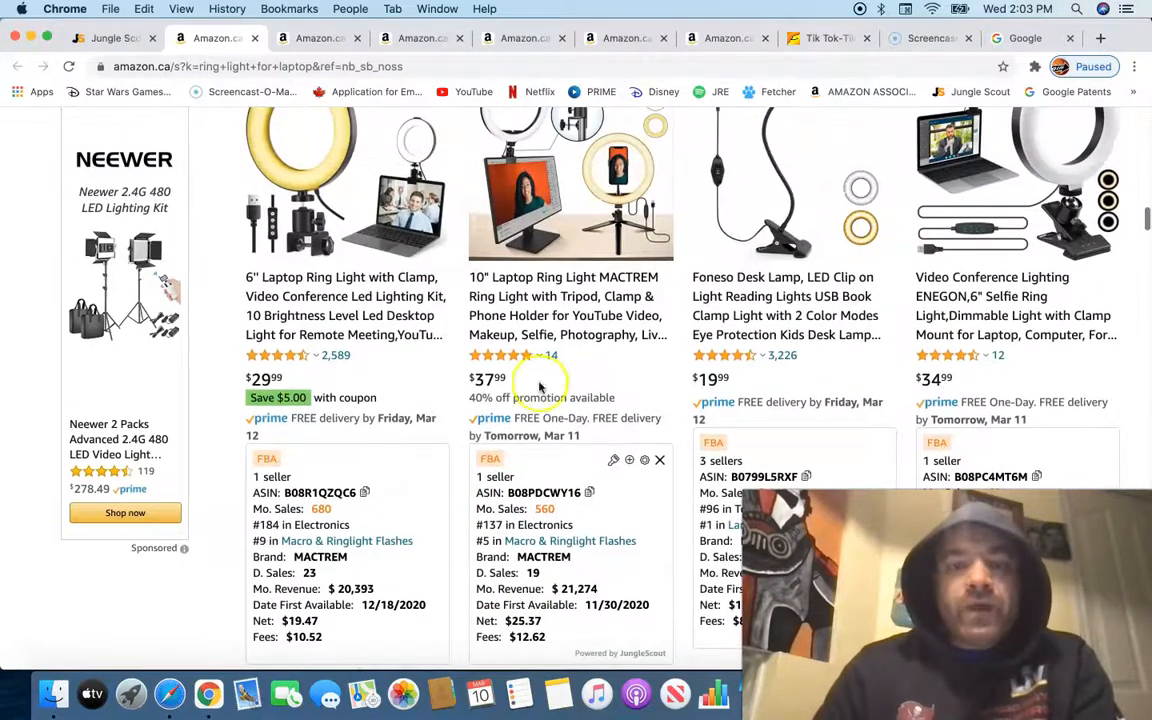
Step: Return to the Opportunity Finder results in Jungle Scout and open the Amazon search for the Light Camera niche
{"action": "scroll", "coordinate": [550, 250], "scroll_direction": "up", "scroll_amount": 10}
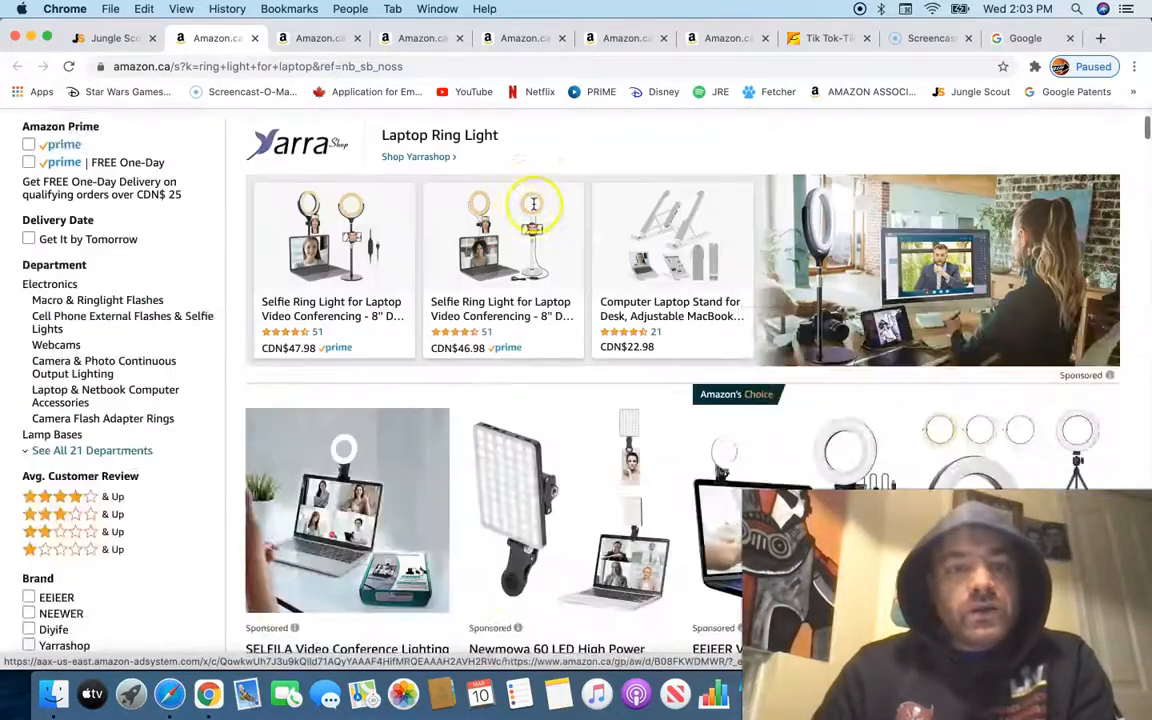
{"action": "scroll", "coordinate": [533, 205], "scroll_direction": "up", "scroll_amount": 3}
{"action": "left_click", "coordinate": [112, 38]}
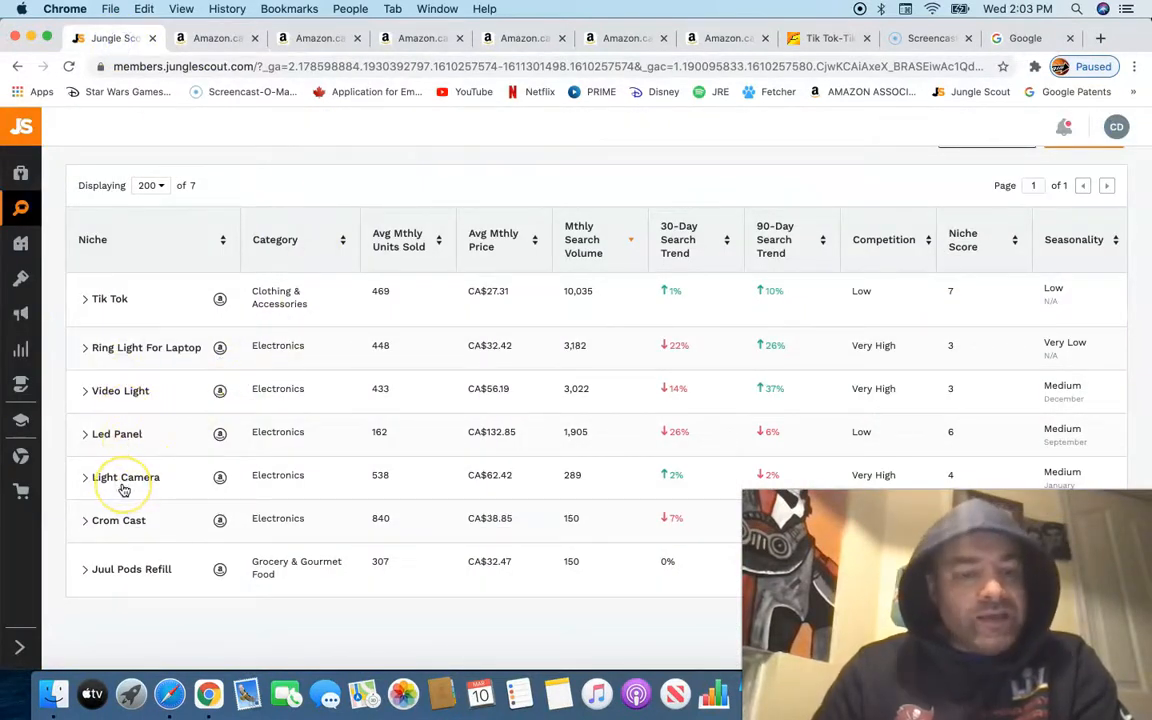
{"action": "left_click", "coordinate": [220, 477]}
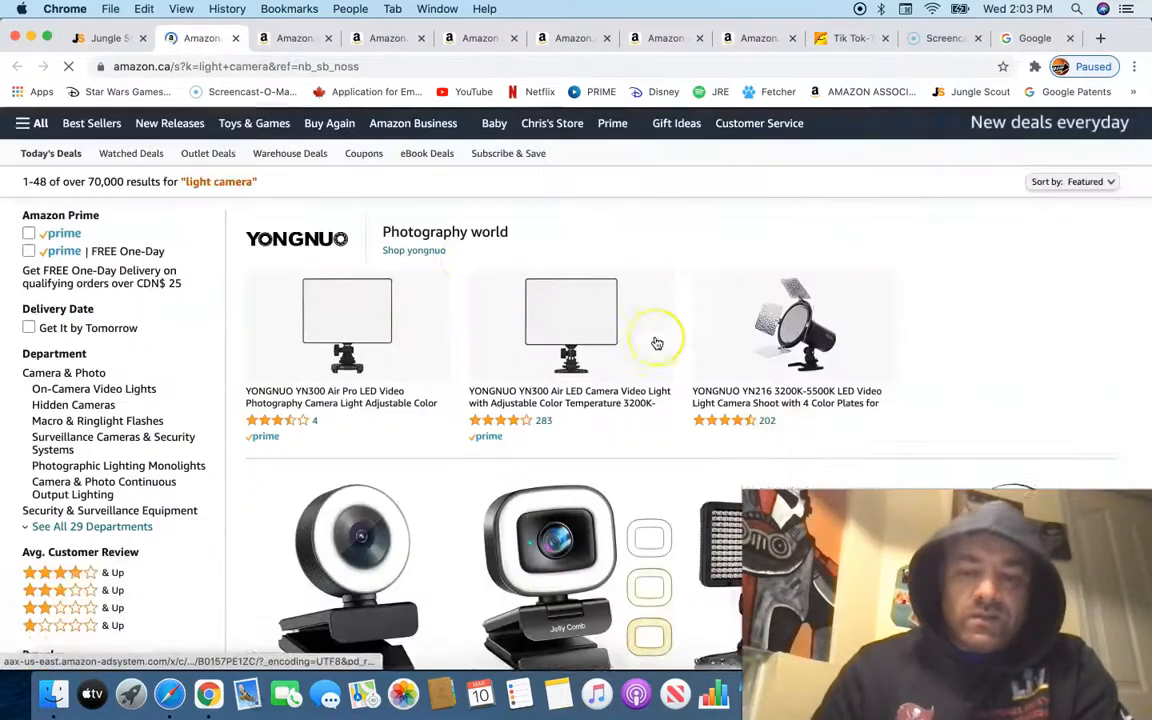
Step: Look over the sponsored light camera webcams and check the star rating breakdown of the Streaming 1080P Webcam
{"action": "scroll", "coordinate": [651, 334], "scroll_direction": "down", "scroll_amount": 5}
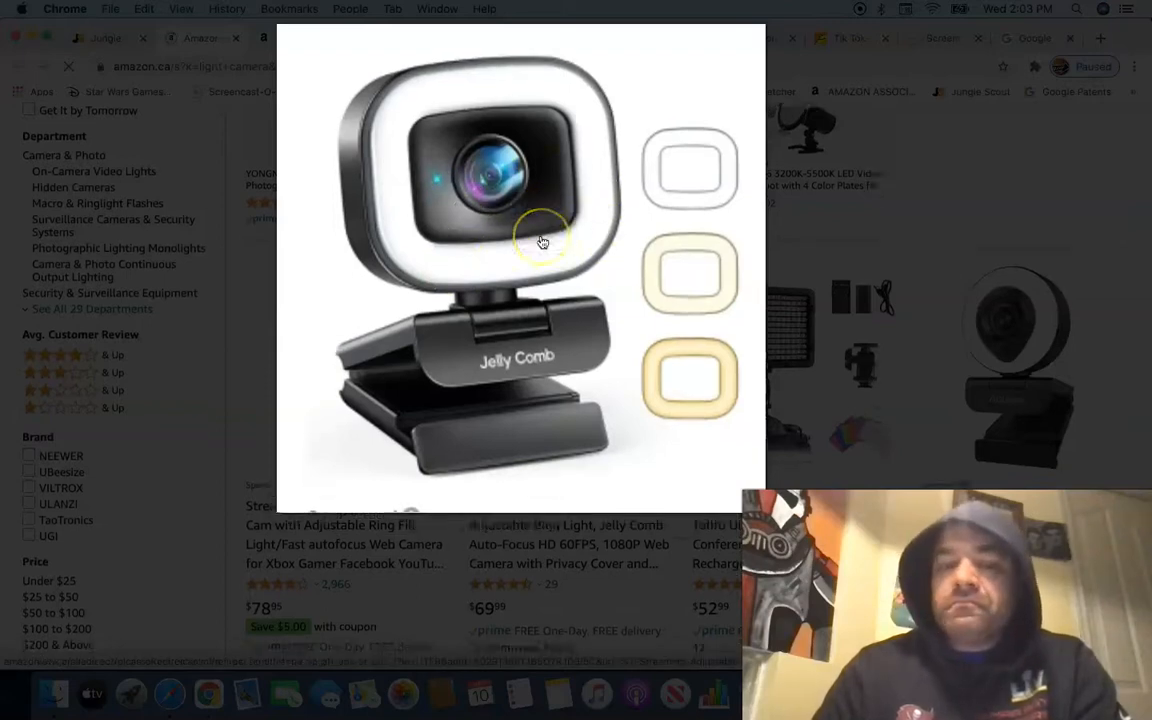
{"action": "scroll", "coordinate": [520, 230], "scroll_direction": "down", "scroll_amount": 2}
{"action": "scroll", "coordinate": [540, 242], "scroll_direction": "down", "scroll_amount": 2}
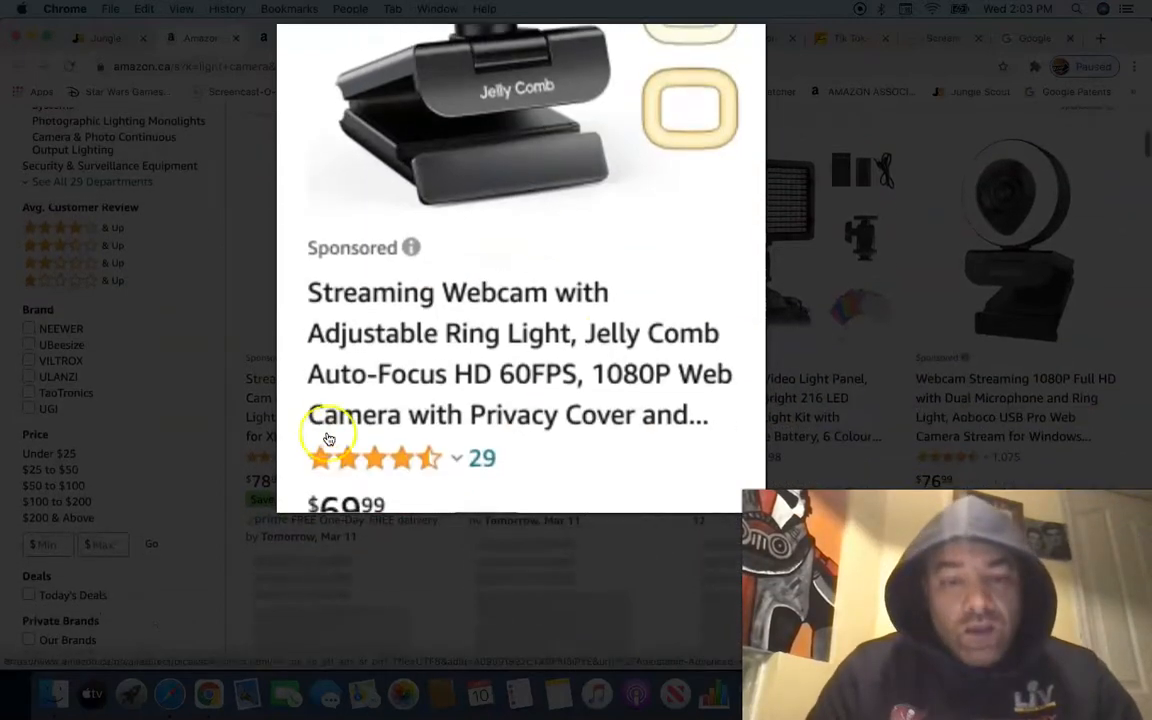
{"action": "mouse_move", "coordinate": [284, 460]}
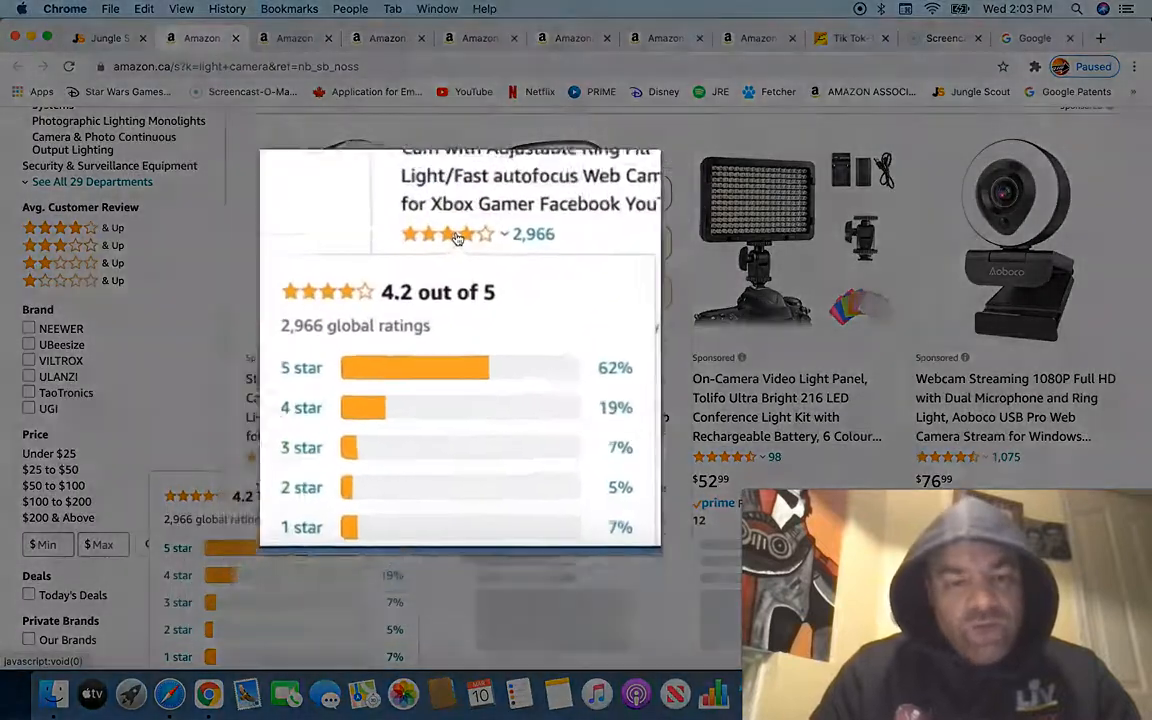
{"action": "scroll", "coordinate": [284, 461], "scroll_direction": "down", "scroll_amount": 1}
{"action": "scroll", "coordinate": [284, 460], "scroll_direction": "down", "scroll_amount": 2}
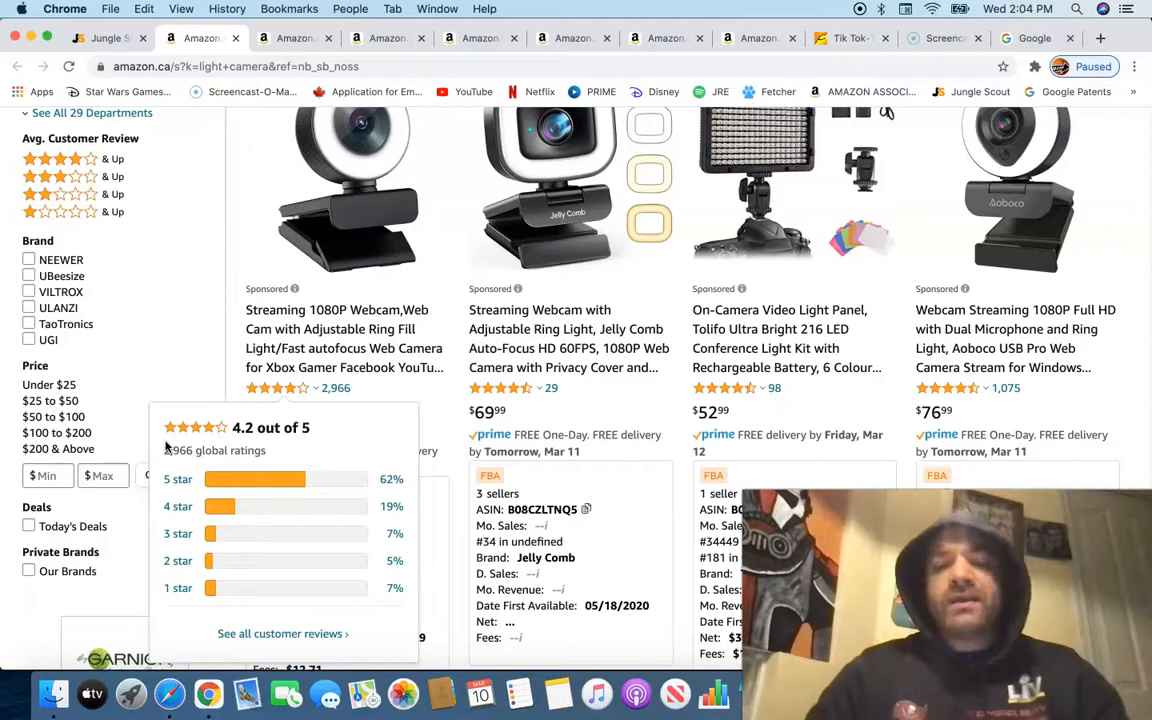
{"action": "scroll", "coordinate": [166, 446], "scroll_direction": "up", "scroll_amount": 2}
{"action": "left_click", "coordinate": [183, 437]}
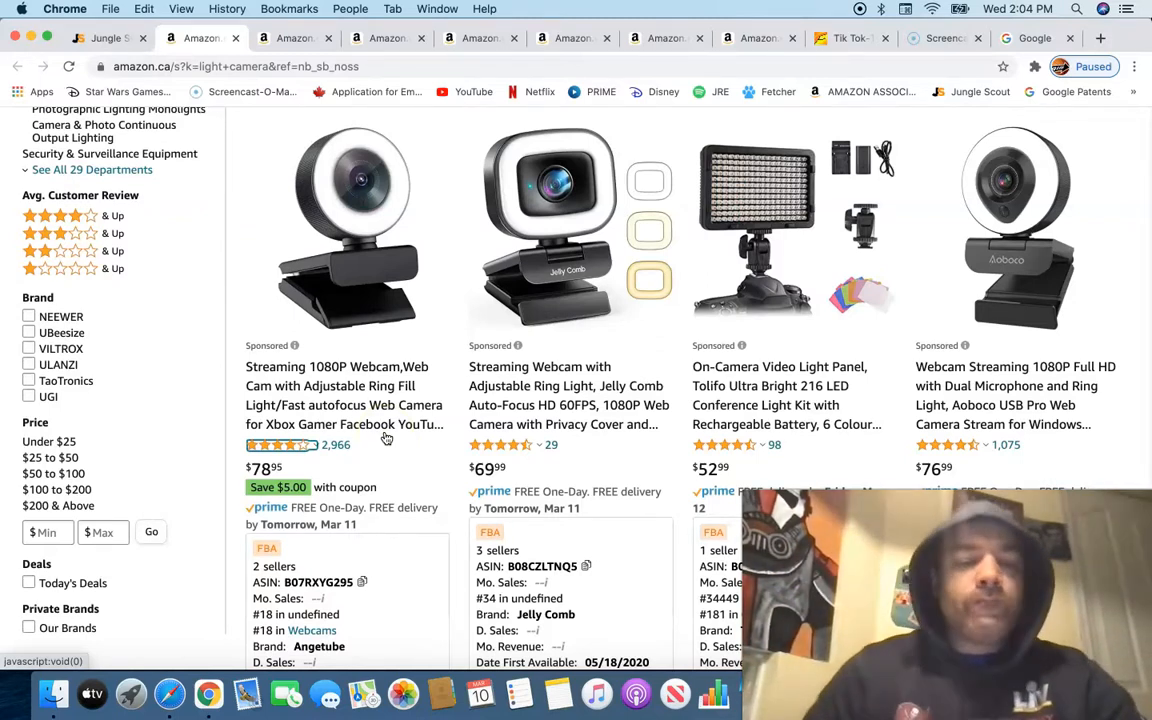
Step: Review the Jungle Scout sales, revenue and fee data of the sponsored webcams and the bestselling lights in the row below
{"action": "scroll", "coordinate": [326, 490], "scroll_direction": "down", "scroll_amount": 2}
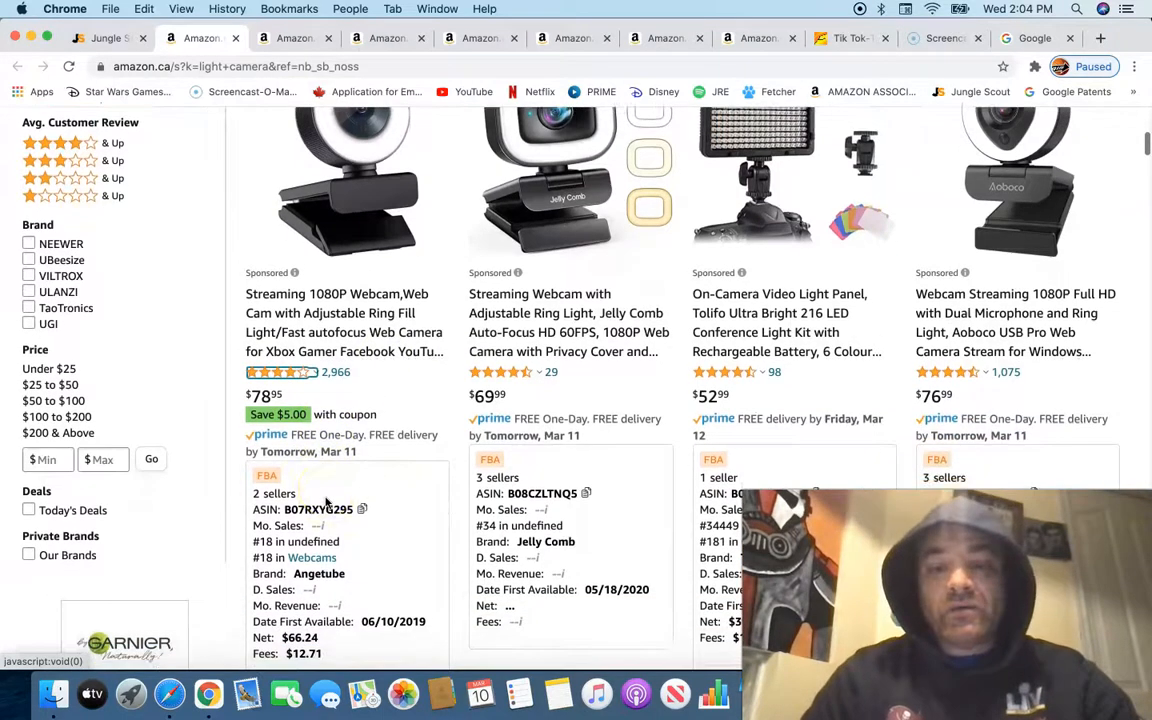
{"action": "scroll", "coordinate": [326, 503], "scroll_direction": "up", "scroll_amount": 1}
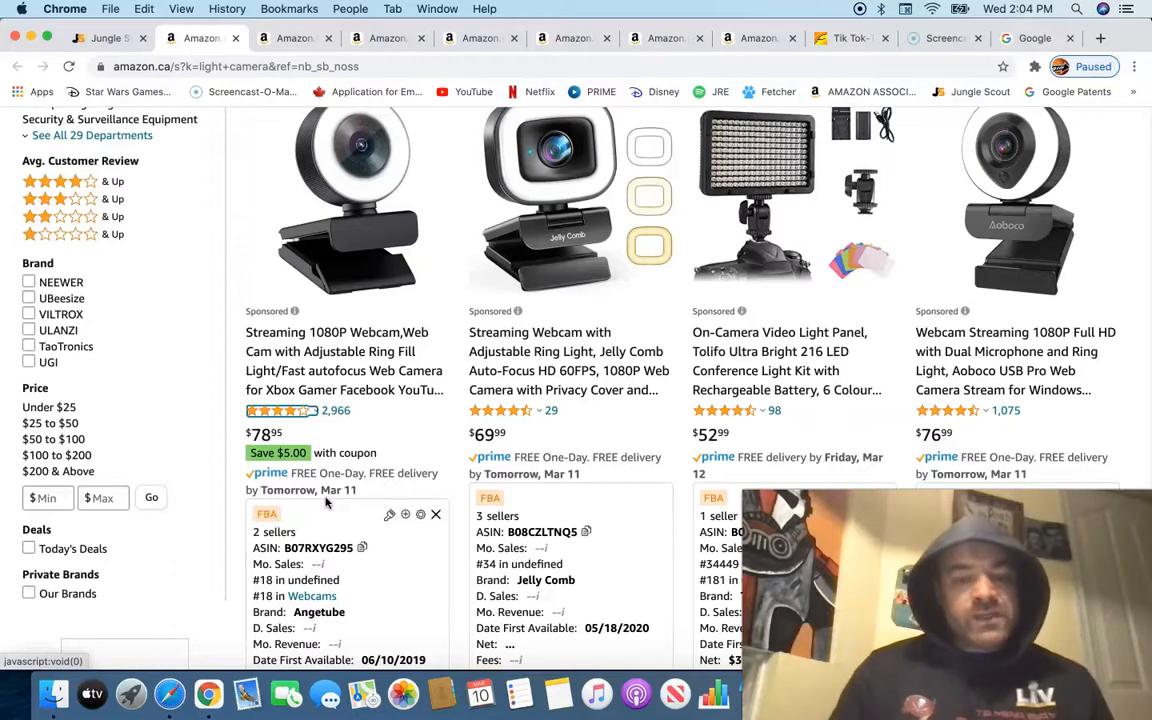
{"action": "scroll", "coordinate": [325, 502], "scroll_direction": "down", "scroll_amount": 3}
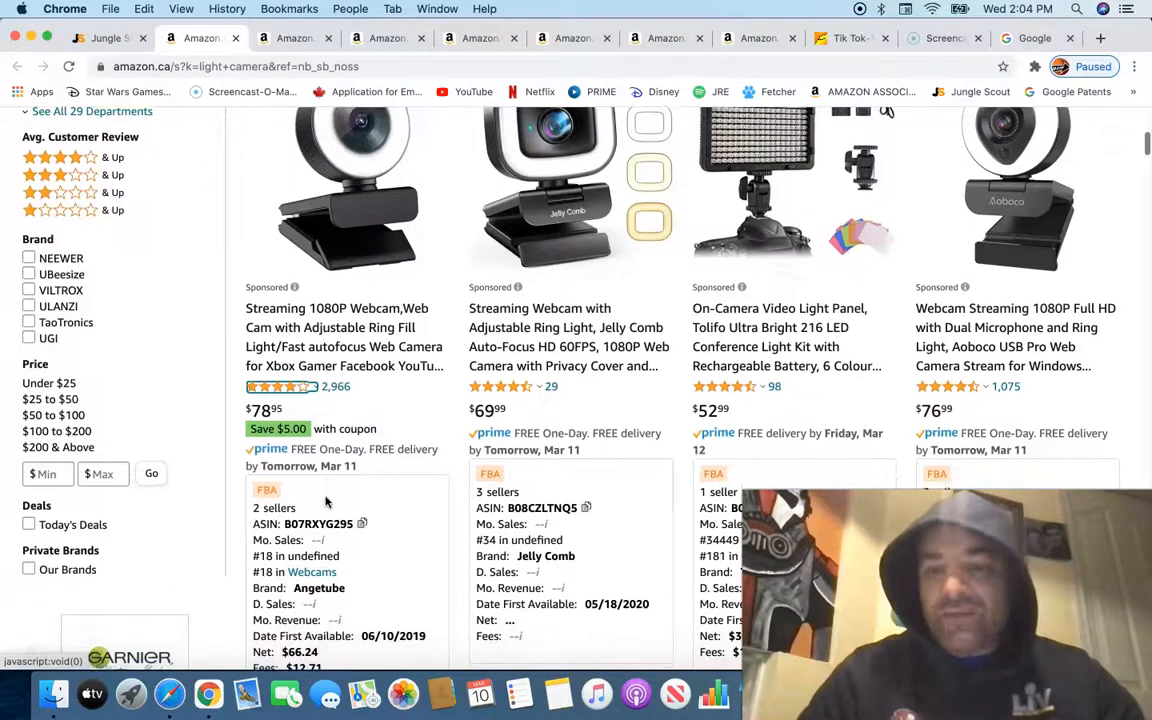
{"action": "scroll", "coordinate": [325, 502], "scroll_direction": "down", "scroll_amount": 2}
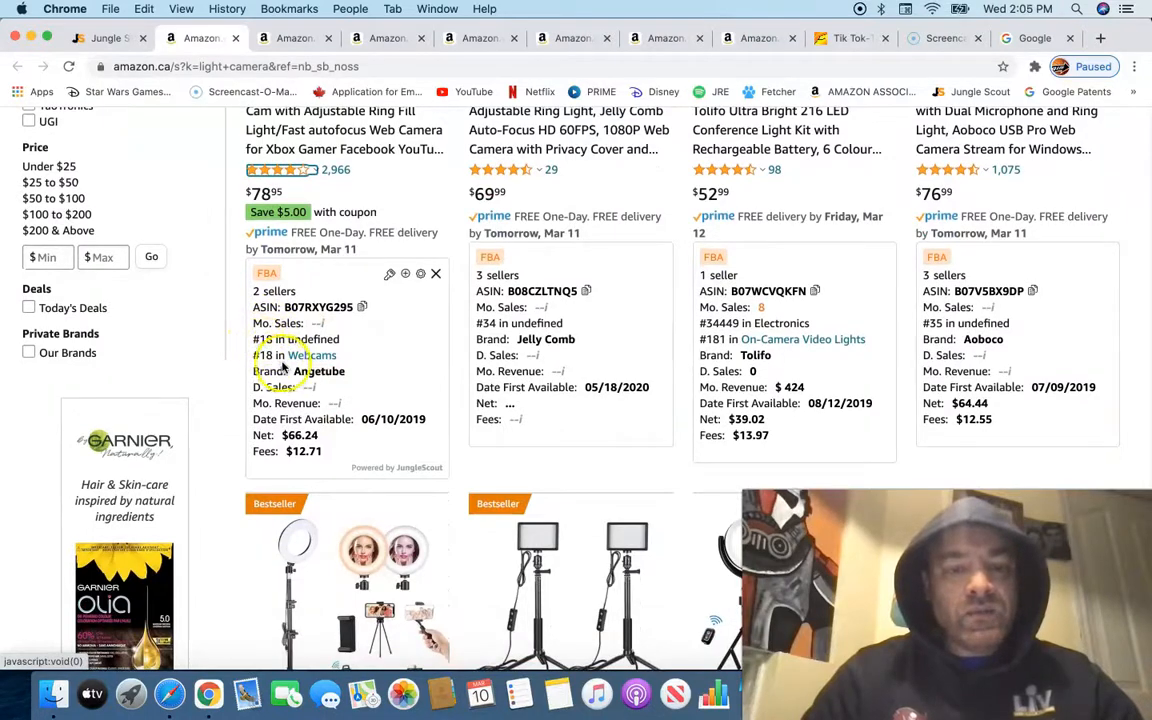
{"action": "scroll", "coordinate": [560, 411], "scroll_direction": "down", "scroll_amount": 8}
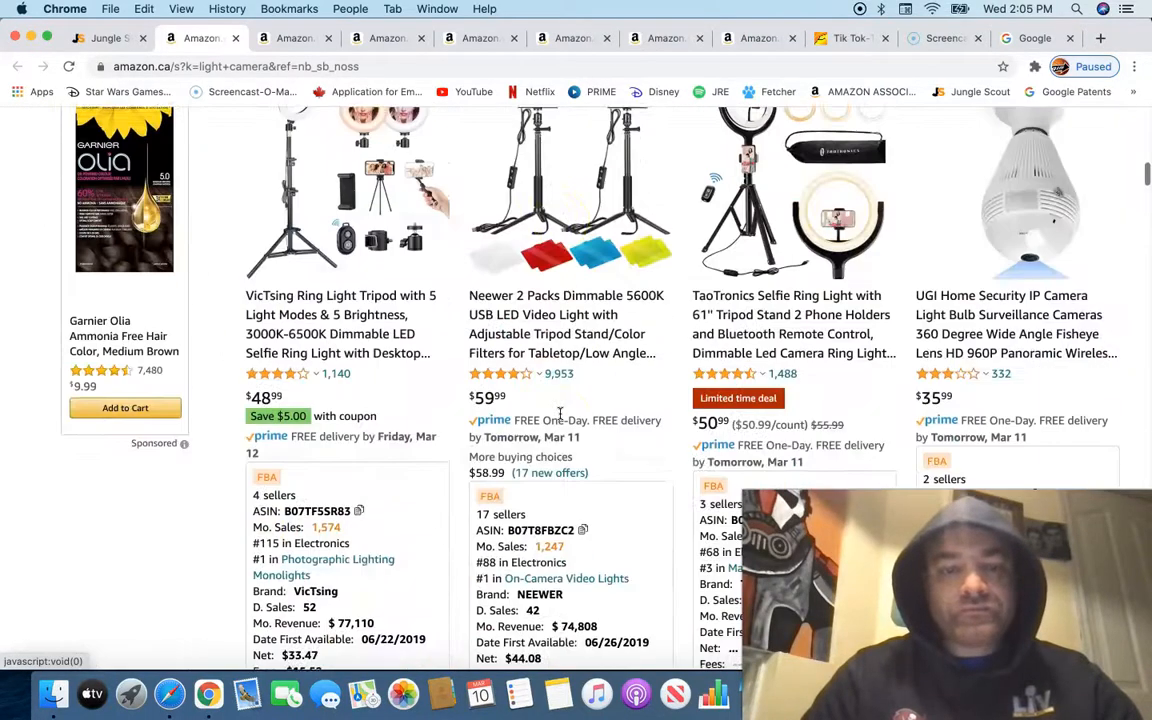
{"action": "scroll", "coordinate": [560, 411], "scroll_direction": "up", "scroll_amount": 13}
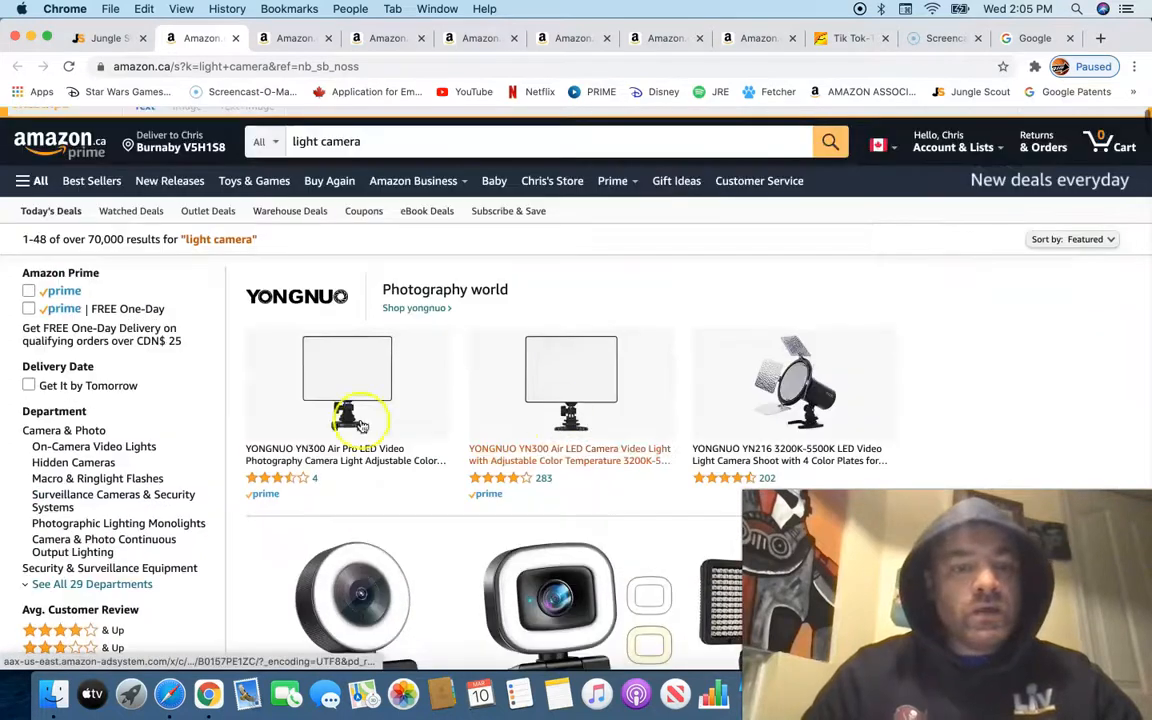
Step: Go back to the Jungle Scout niche table and compare the competition, price and search volume of Light Camera and Led Panel
{"action": "left_click", "coordinate": [115, 40]}
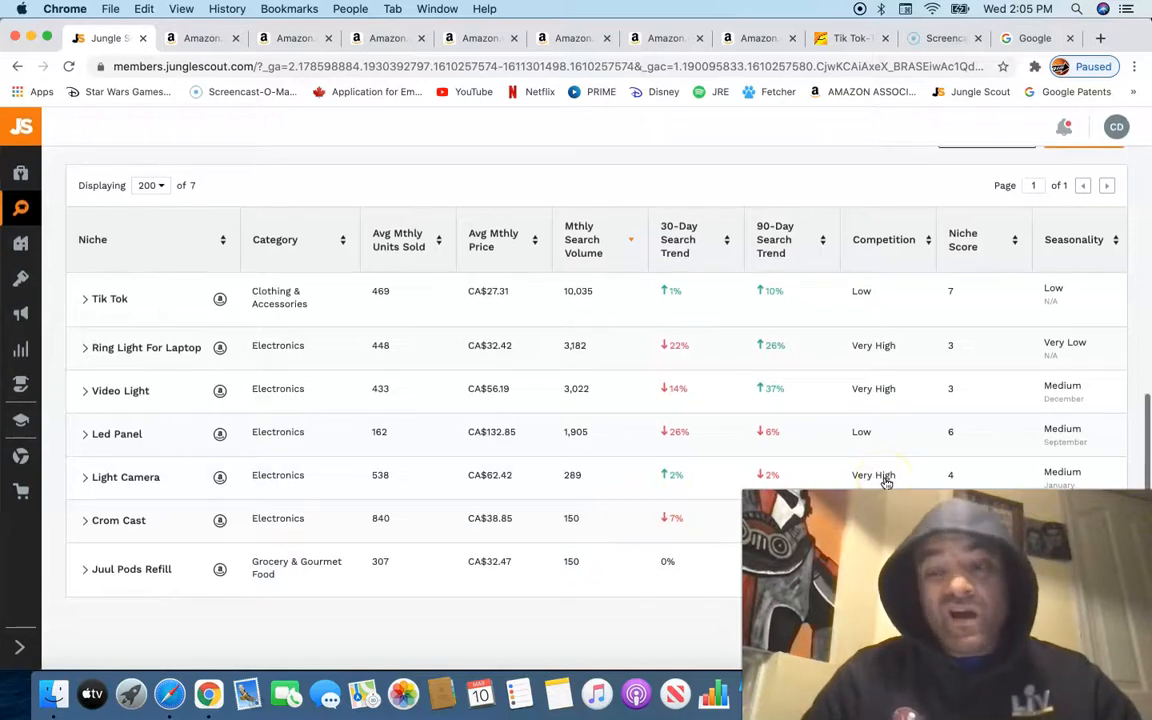
{"action": "scroll", "coordinate": [886, 482], "scroll_direction": "up", "scroll_amount": 1}
{"action": "scroll", "coordinate": [886, 482], "scroll_direction": "down", "scroll_amount": 1}
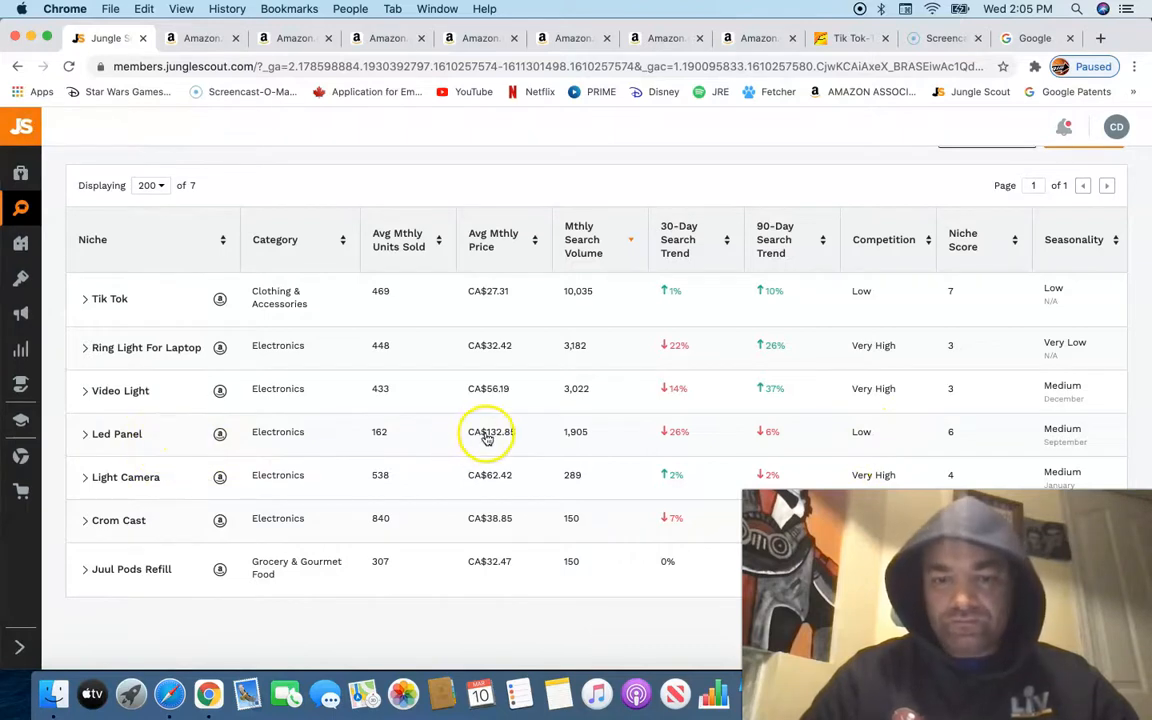
Step: Replace the Electronics category with Sports & Outdoors in the Opportunity Finder filters and run the niche search
{"action": "scroll", "coordinate": [250, 448], "scroll_direction": "up", "scroll_amount": 10}
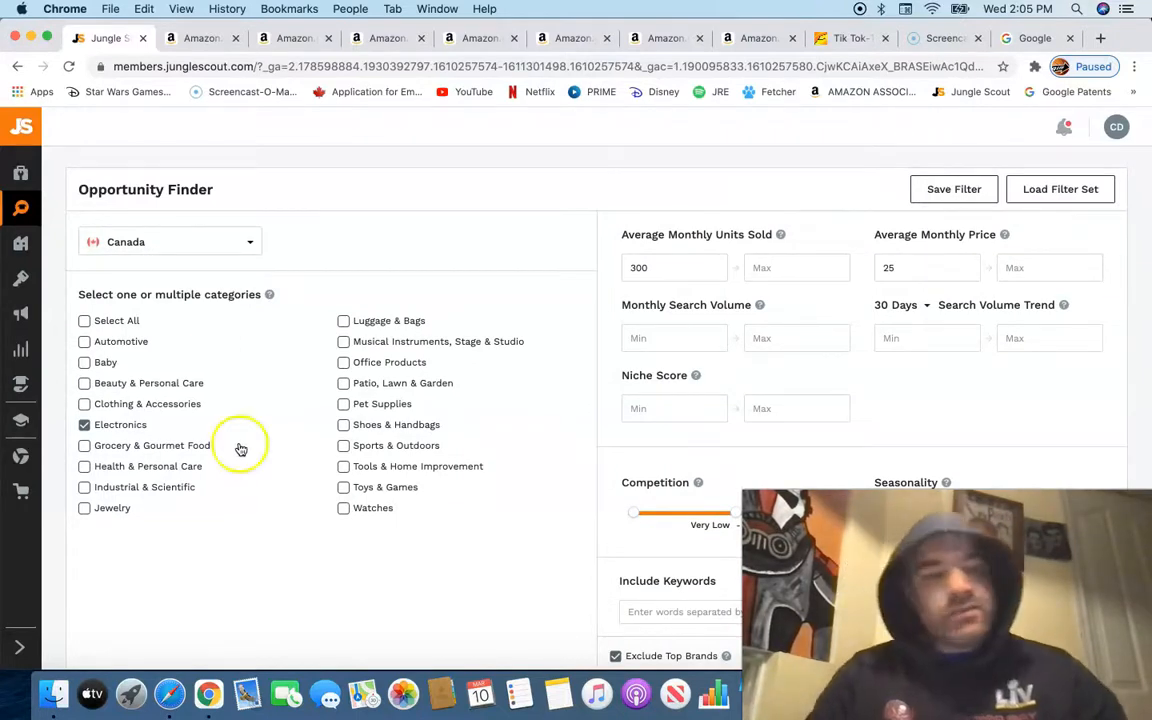
{"action": "scroll", "coordinate": [246, 474], "scroll_direction": "down", "scroll_amount": 1}
{"action": "scroll", "coordinate": [244, 472], "scroll_direction": "down", "scroll_amount": 5}
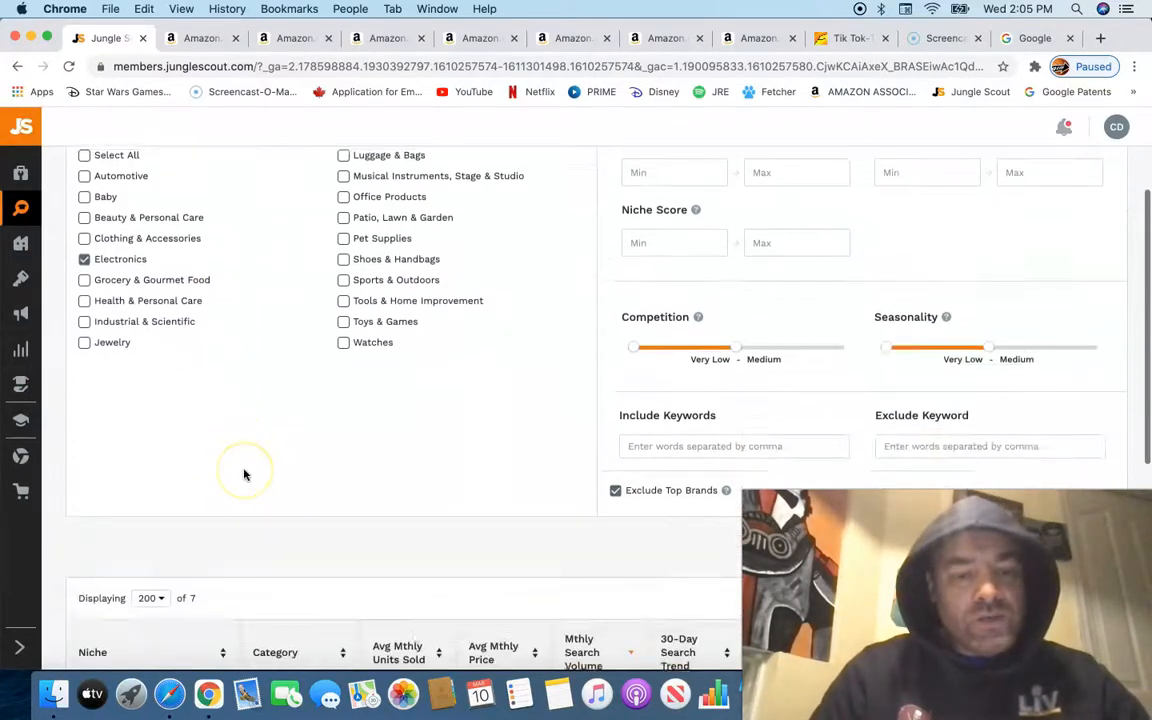
{"action": "scroll", "coordinate": [206, 564], "scroll_direction": "down", "scroll_amount": 3}
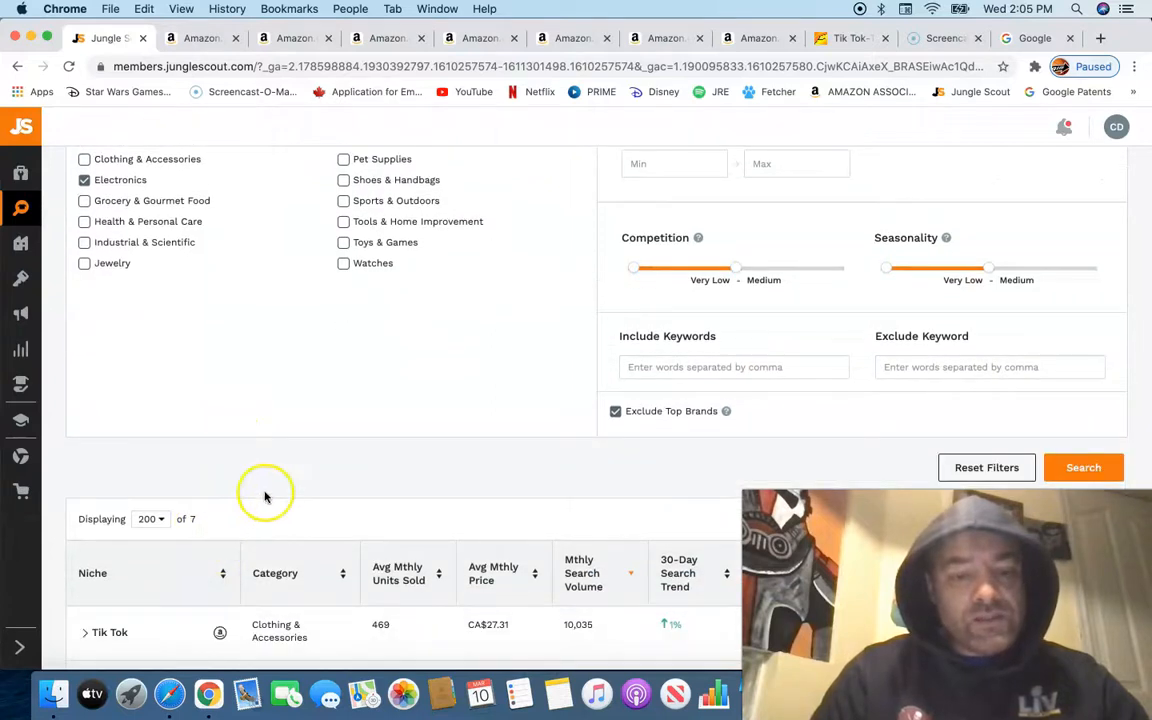
{"action": "scroll", "coordinate": [267, 494], "scroll_direction": "up", "scroll_amount": 5}
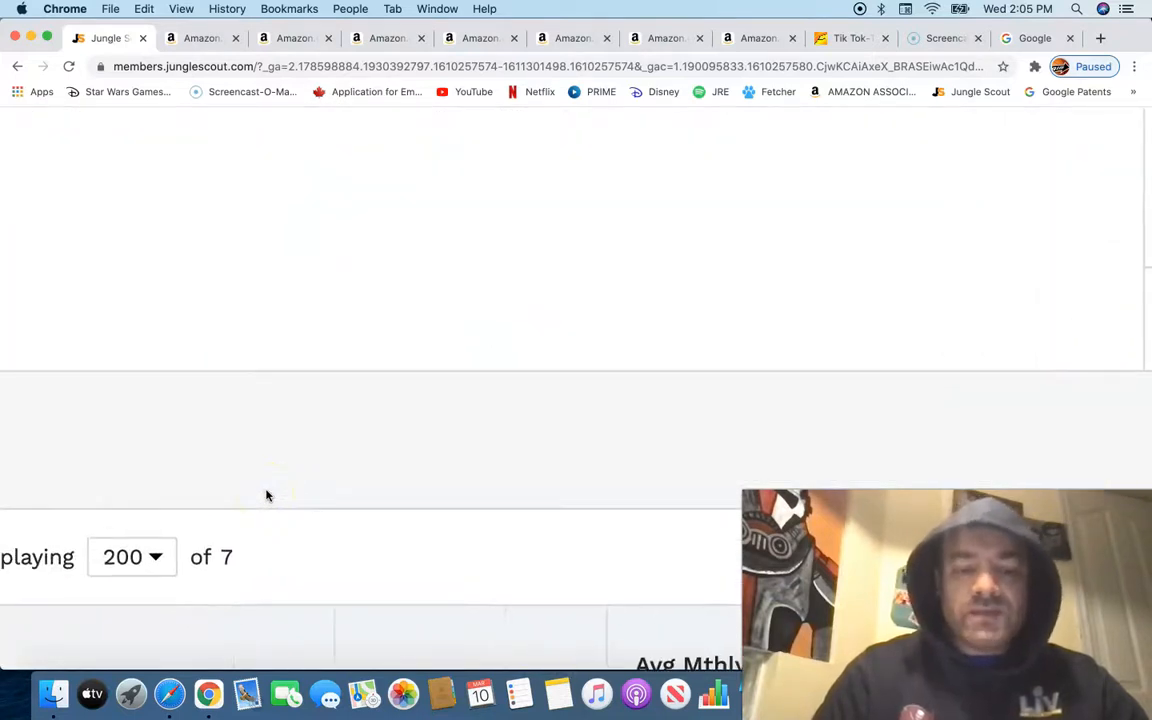
{"action": "scroll", "coordinate": [267, 494], "scroll_direction": "down", "scroll_amount": 2}
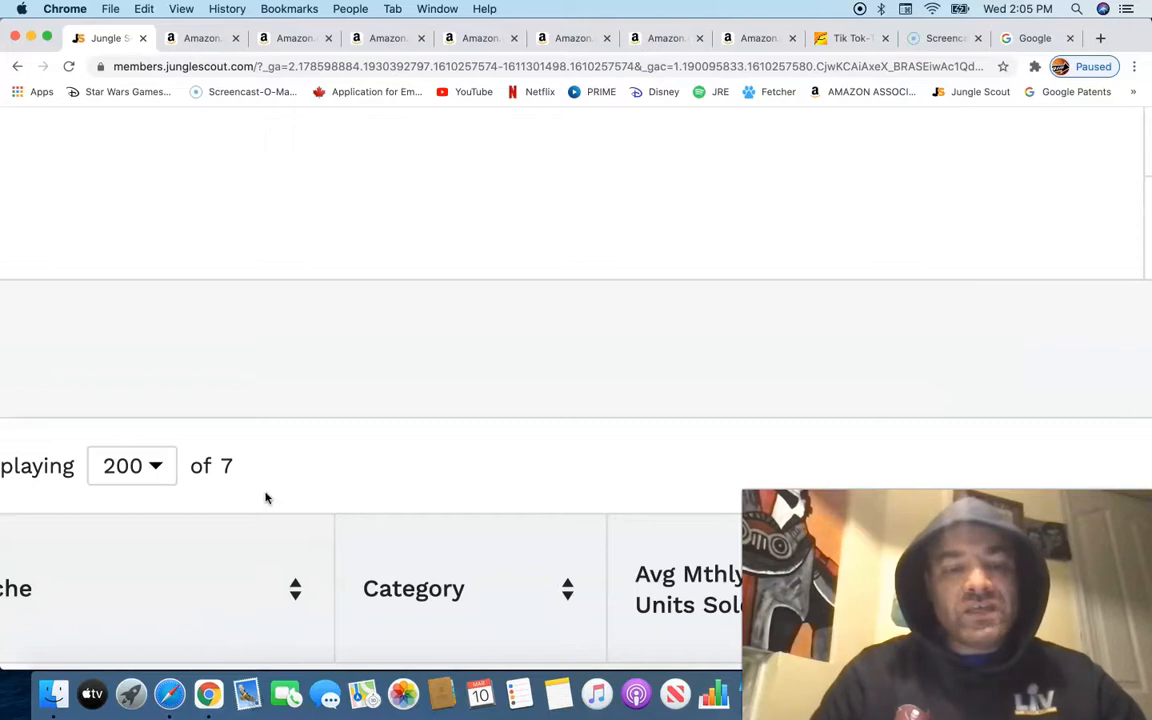
{"action": "scroll", "coordinate": [265, 497], "scroll_direction": "down", "scroll_amount": 5}
{"action": "scroll", "coordinate": [258, 507], "scroll_direction": "up", "scroll_amount": 3}
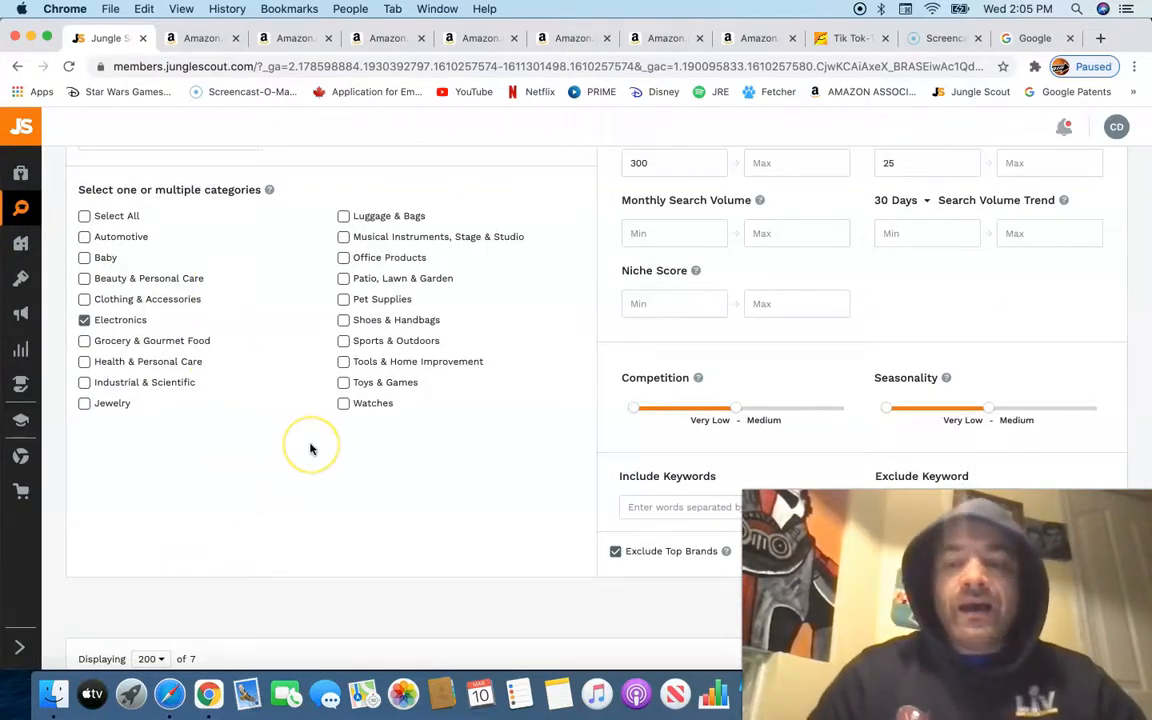
{"action": "scroll", "coordinate": [310, 449], "scroll_direction": "down", "scroll_amount": 1}
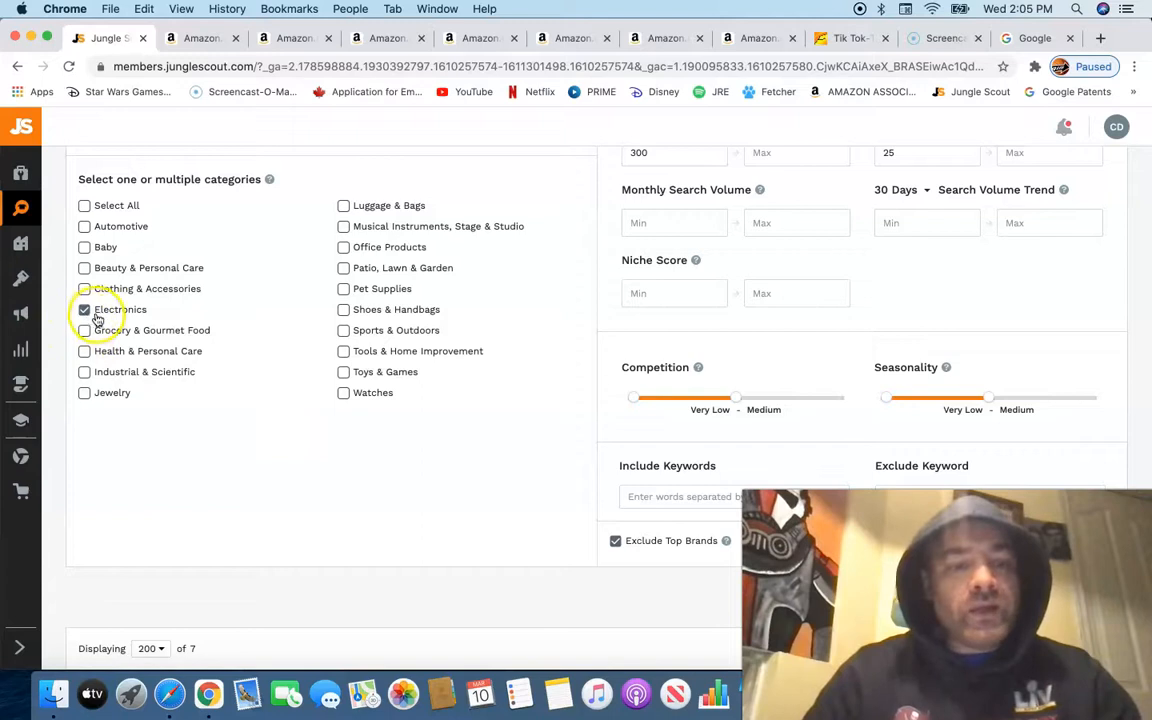
{"action": "left_click", "coordinate": [344, 331]}
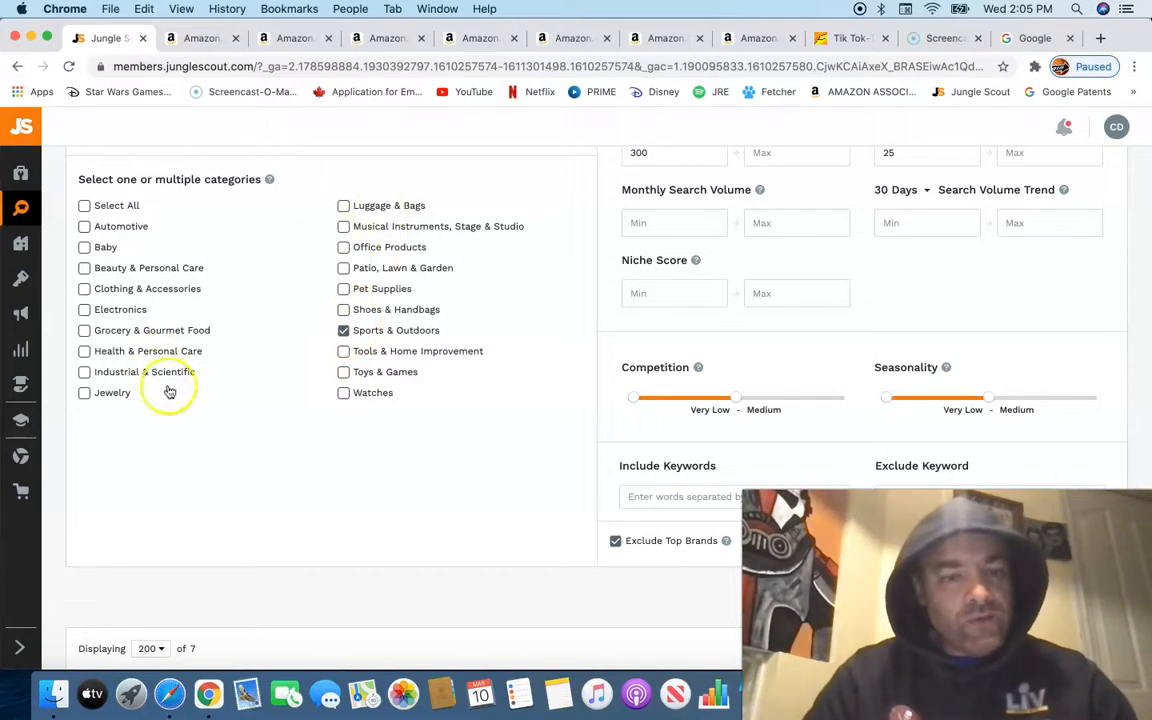
{"action": "scroll", "coordinate": [362, 457], "scroll_direction": "down", "scroll_amount": 1}
{"action": "scroll", "coordinate": [362, 457], "scroll_direction": "down", "scroll_amount": 1}
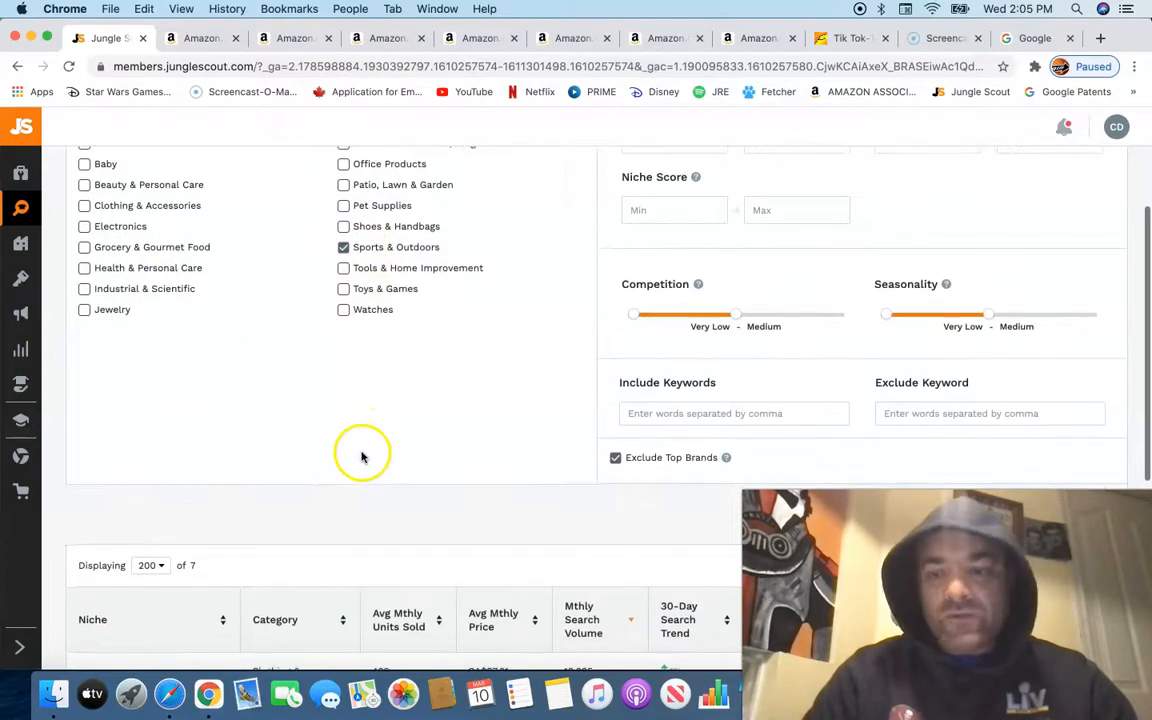
{"action": "scroll", "coordinate": [571, 442], "scroll_direction": "down", "scroll_amount": 1}
{"action": "left_click", "coordinate": [1108, 458]}
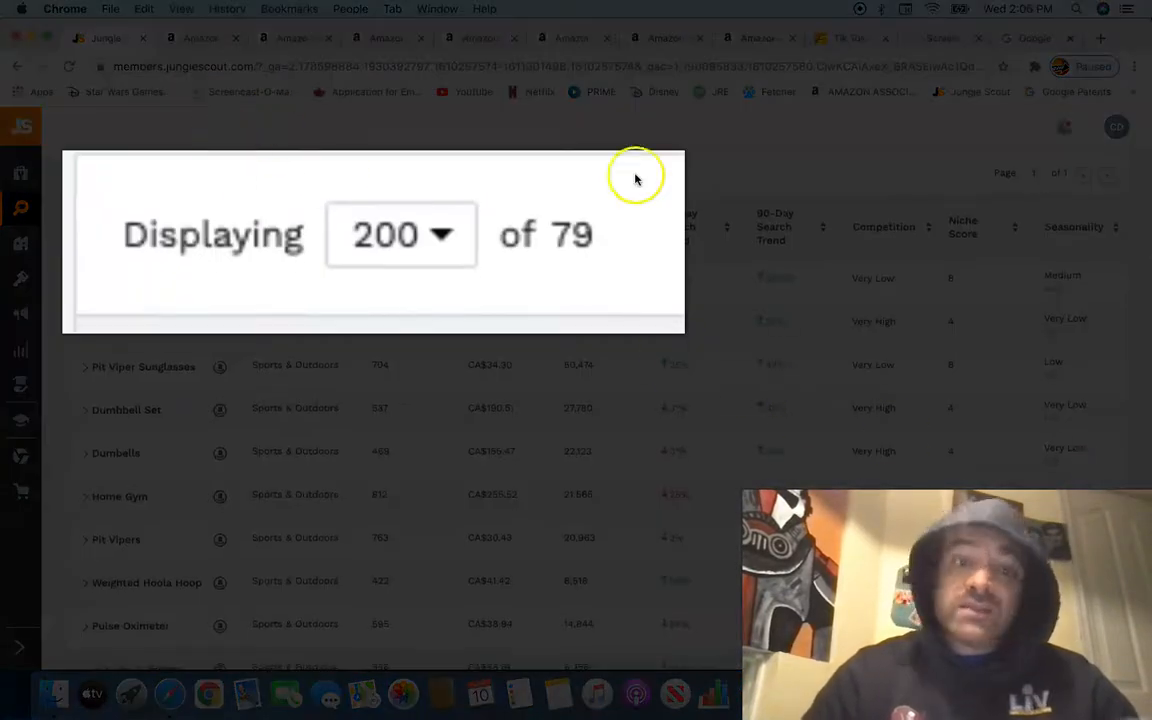
Step: Look over the Sports & Outdoors niche table and open the Amazon.ca search results for the Weighted Hula Hoop niche
{"action": "scroll", "coordinate": [220, 180], "scroll_direction": "up", "scroll_amount": 2}
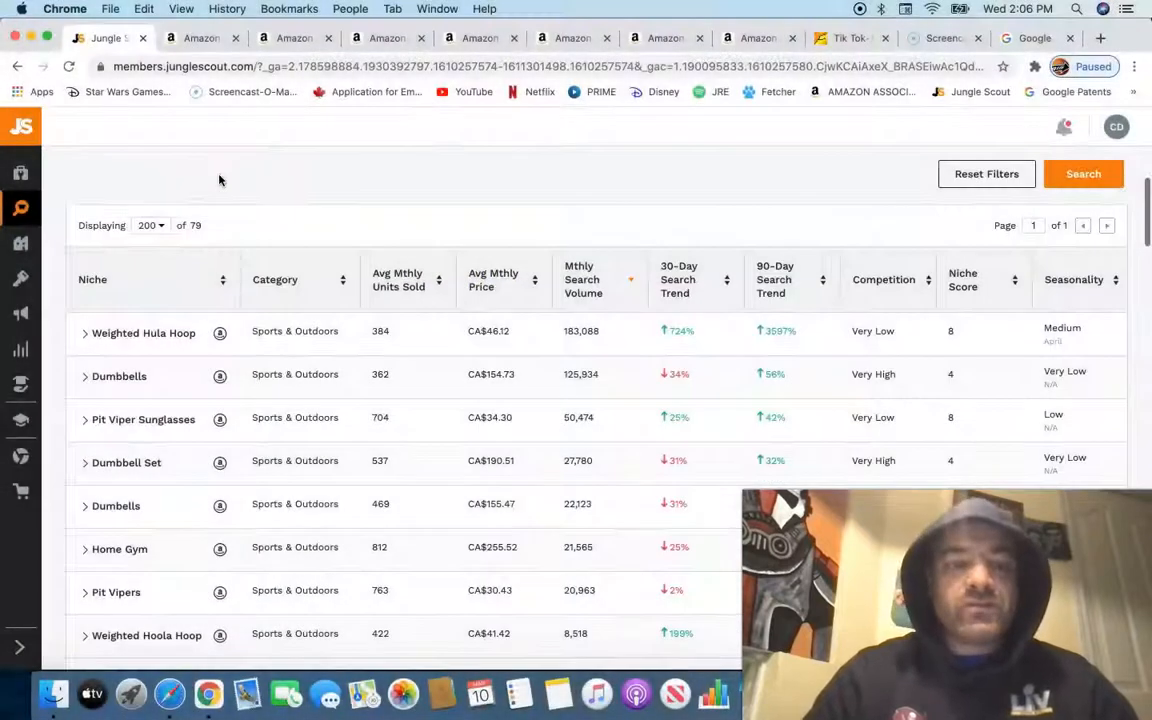
{"action": "scroll", "coordinate": [220, 180], "scroll_direction": "down", "scroll_amount": 2}
{"action": "scroll", "coordinate": [220, 180], "scroll_direction": "down", "scroll_amount": 1}
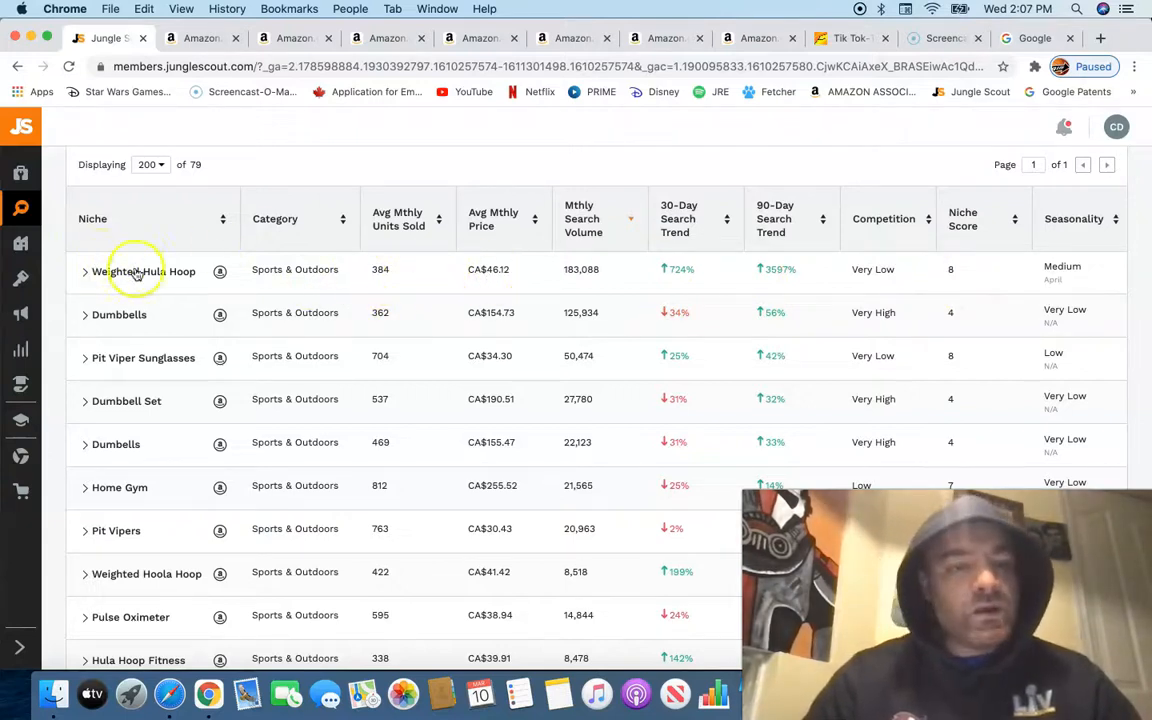
{"action": "left_click", "coordinate": [220, 272]}
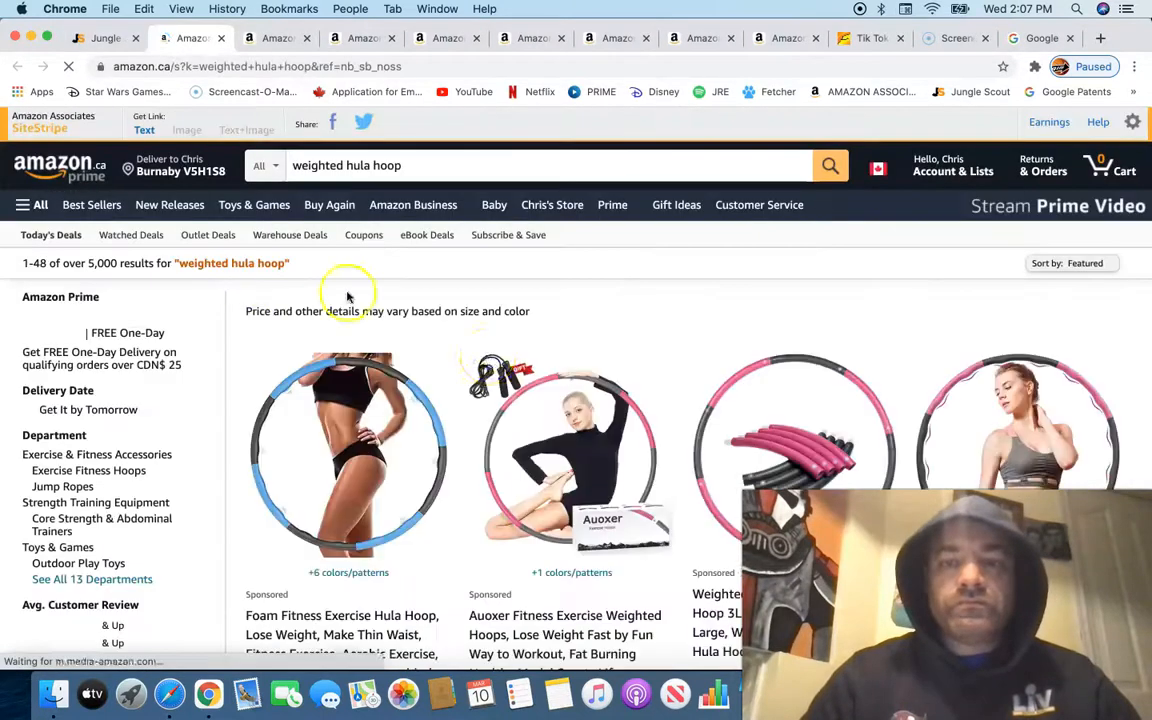
Step: Look over the sponsored weighted hula hoops and check the star rating breakdown of the bestselling Foam Fitness Exercise Hula Hoop
{"action": "scroll", "coordinate": [481, 369], "scroll_direction": "down", "scroll_amount": 5}
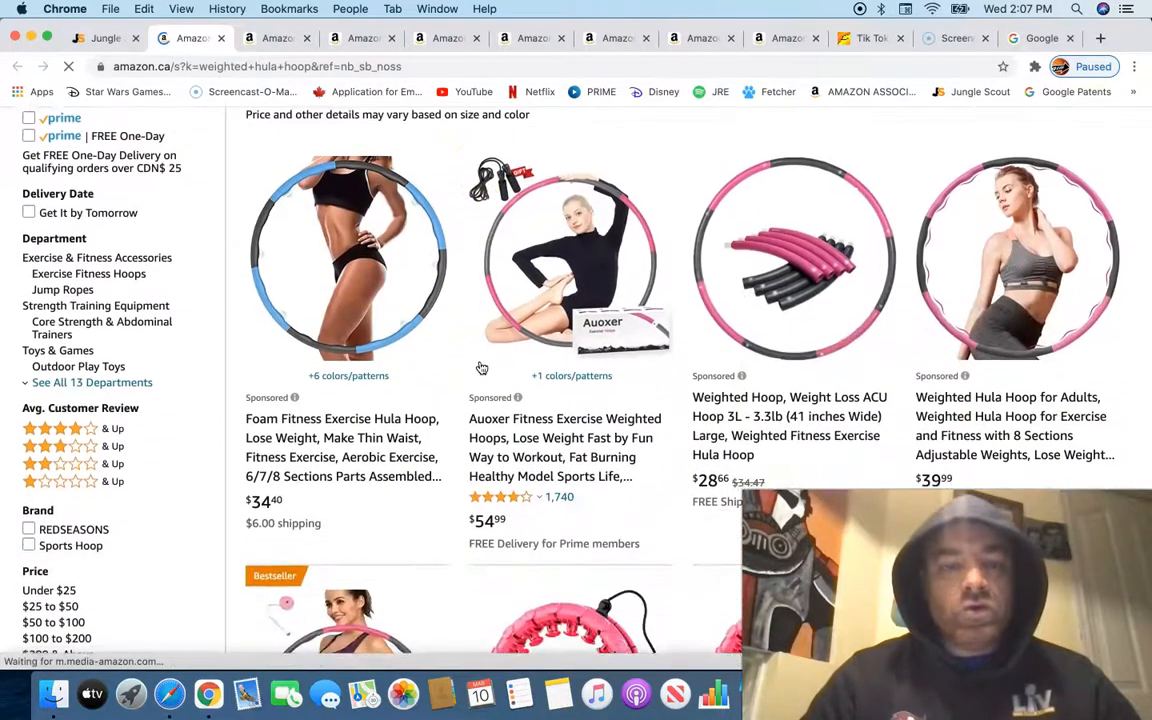
{"action": "scroll", "coordinate": [481, 369], "scroll_direction": "up", "scroll_amount": 1}
{"action": "scroll", "coordinate": [336, 445], "scroll_direction": "down", "scroll_amount": 5}
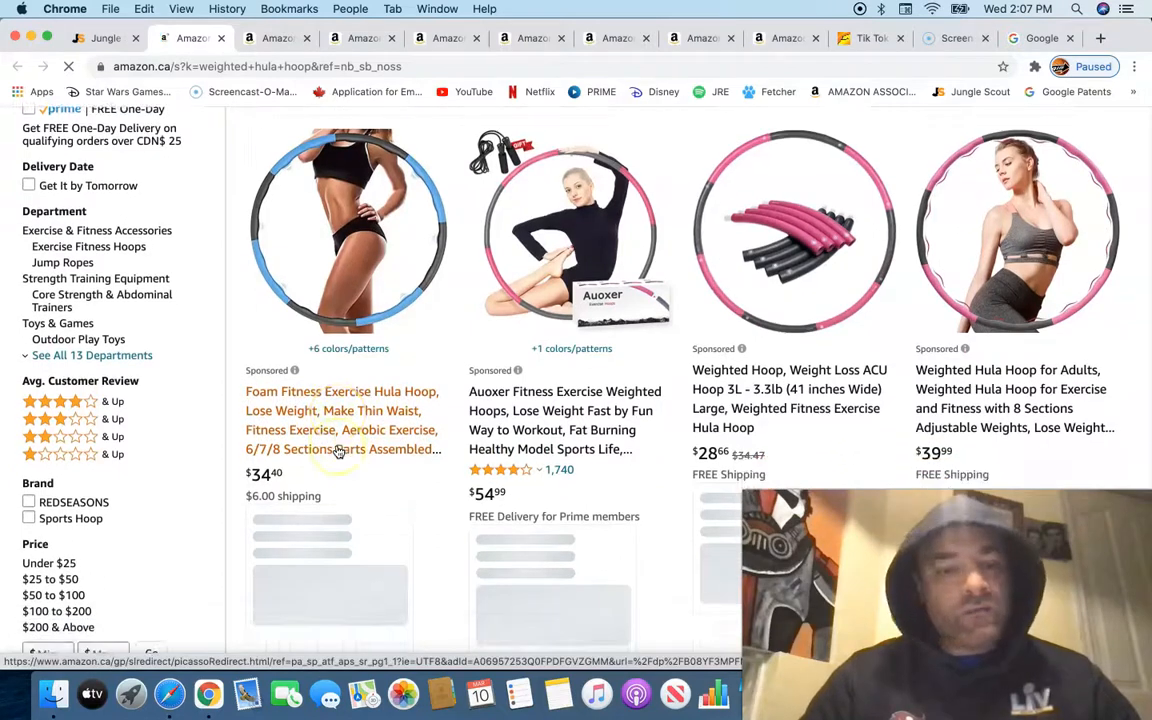
{"action": "scroll", "coordinate": [338, 452], "scroll_direction": "down", "scroll_amount": 9}
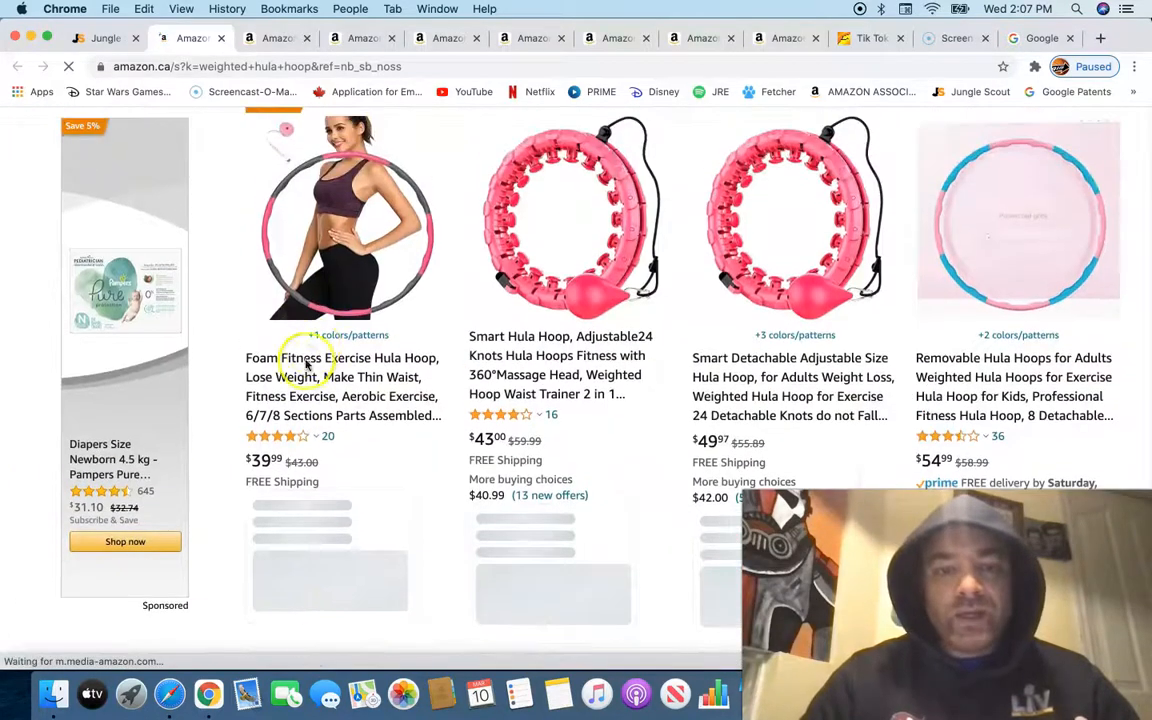
{"action": "scroll", "coordinate": [330, 470], "scroll_direction": "down", "scroll_amount": 2}
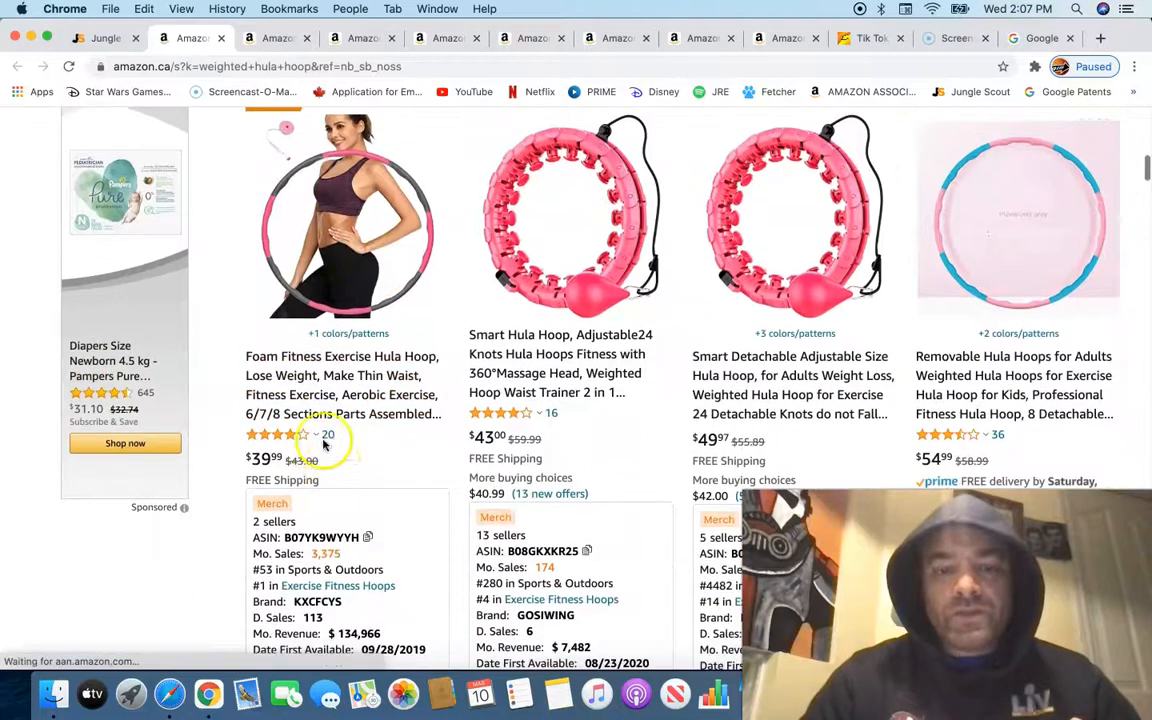
{"action": "mouse_move", "coordinate": [306, 443]}
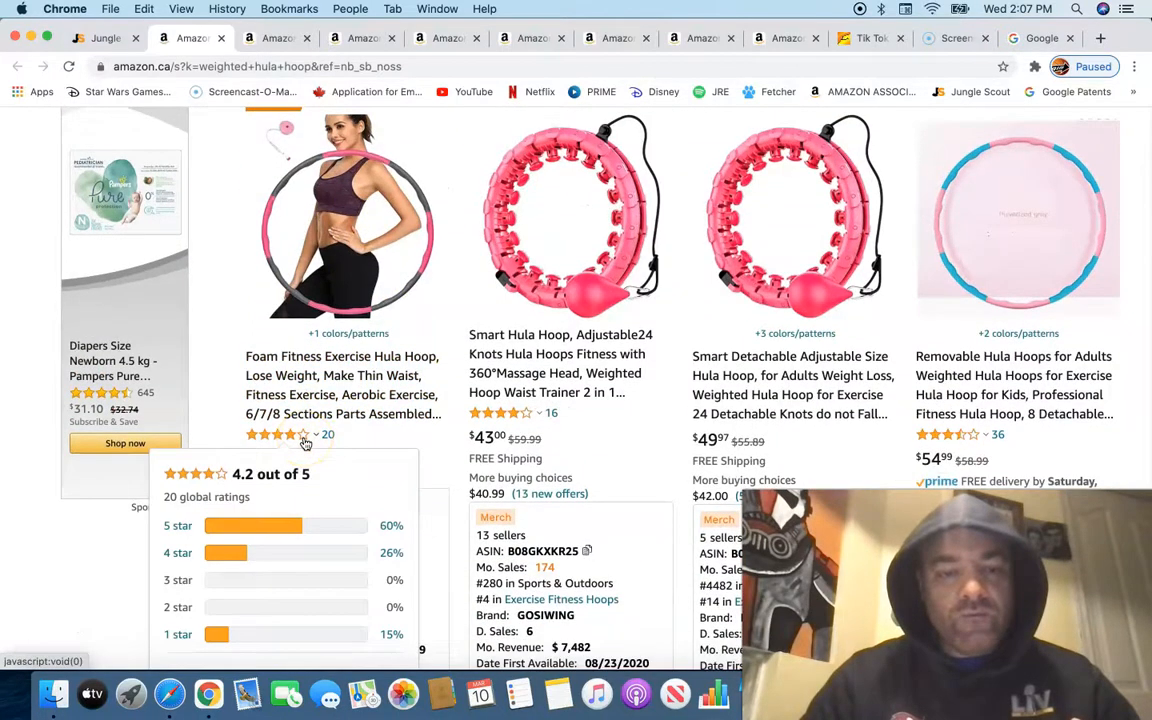
Step: Review the Jungle Scout sales, revenue and fee data of the weighted hula hoop listings in the rows below the bestseller
{"action": "scroll", "coordinate": [578, 358], "scroll_direction": "down", "scroll_amount": 10}
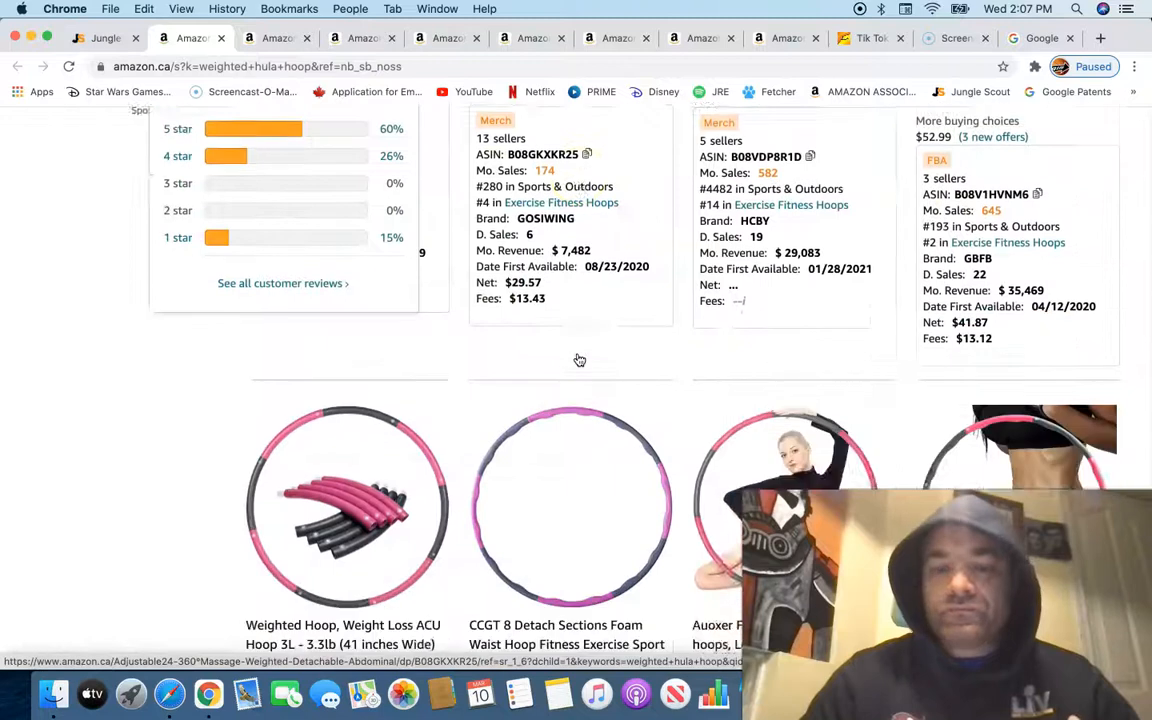
{"action": "scroll", "coordinate": [578, 358], "scroll_direction": "down", "scroll_amount": 4}
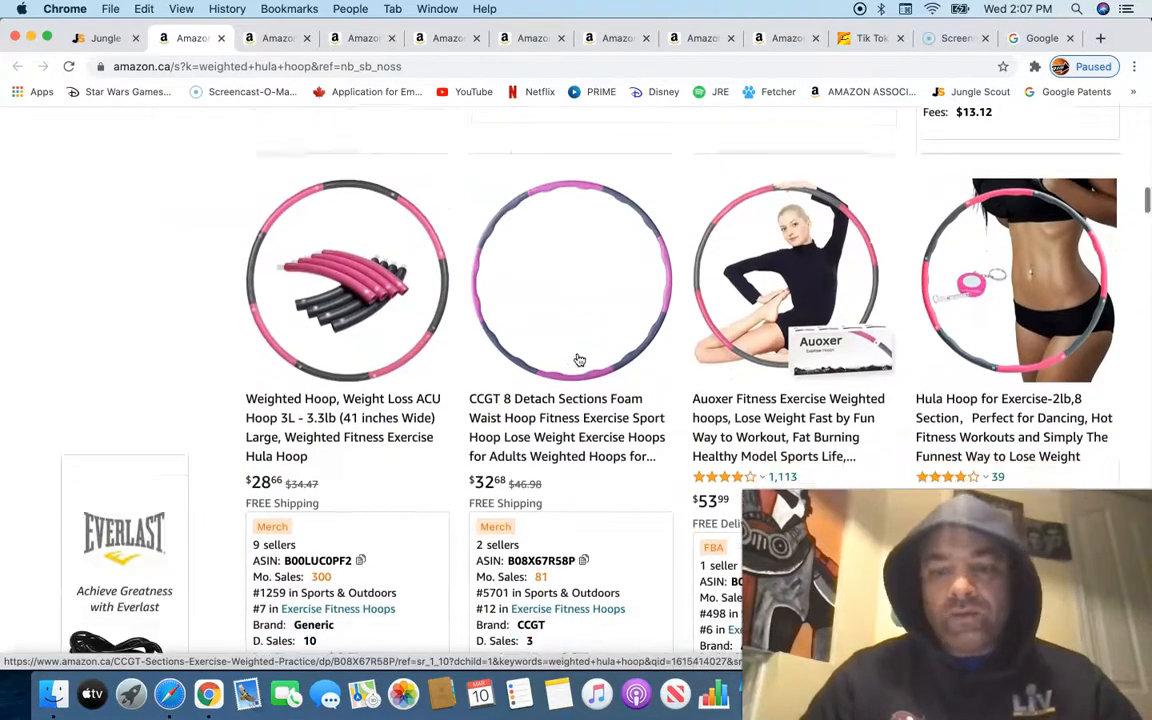
{"action": "scroll", "coordinate": [578, 358], "scroll_direction": "down", "scroll_amount": 1}
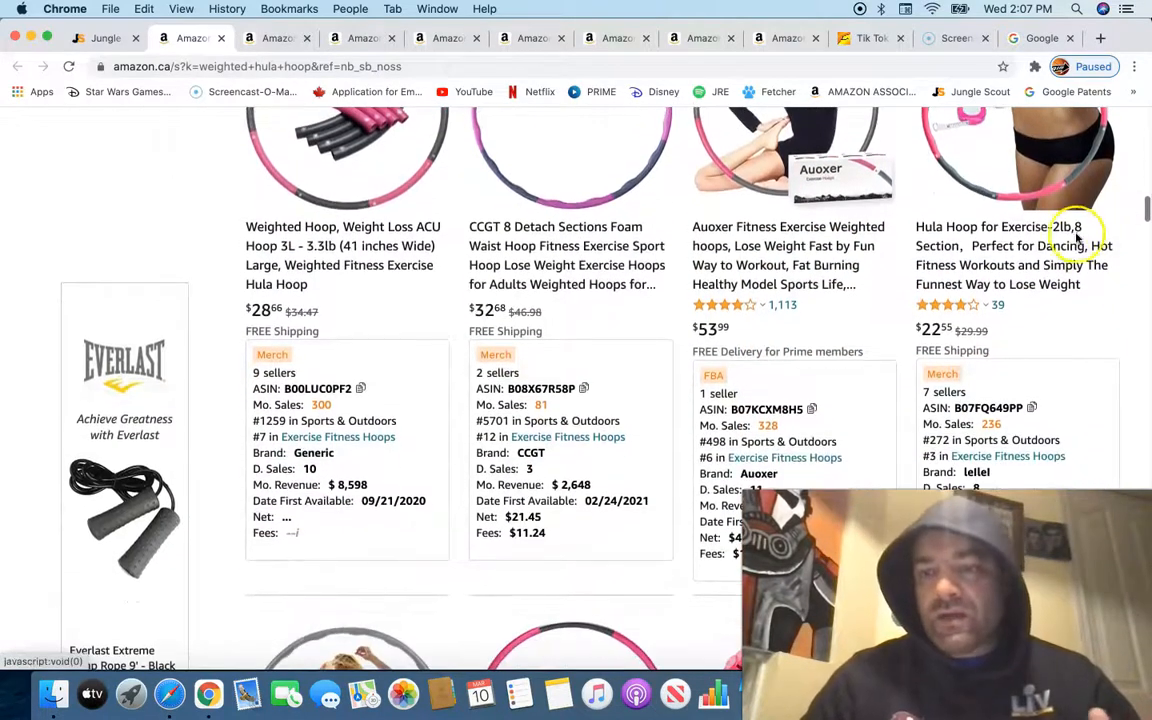
{"action": "scroll", "coordinate": [674, 371], "scroll_direction": "down", "scroll_amount": 6}
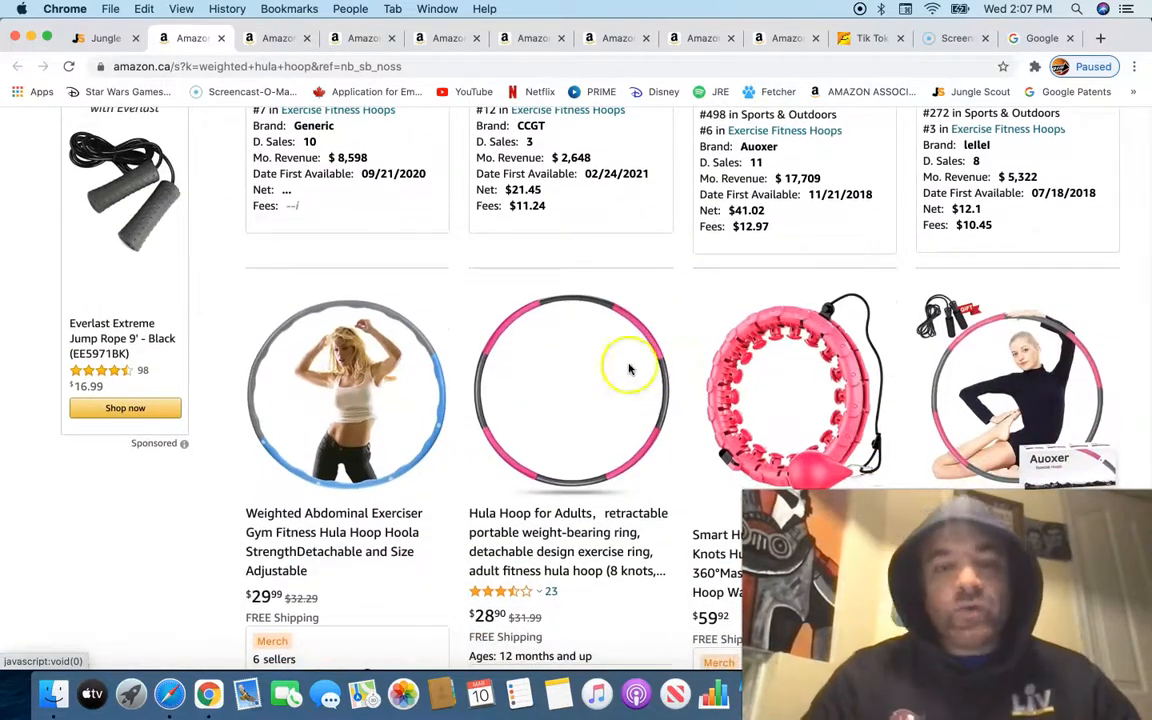
{"action": "scroll", "coordinate": [477, 516], "scroll_direction": "up", "scroll_amount": 6}
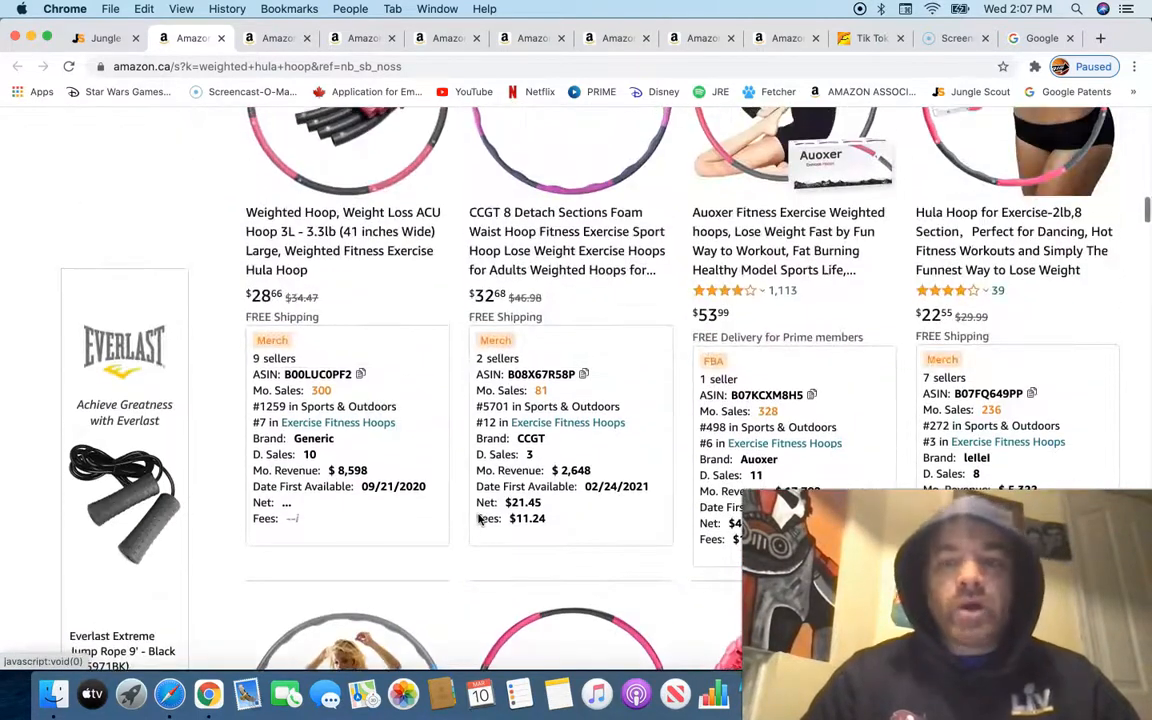
{"action": "scroll", "coordinate": [480, 518], "scroll_direction": "down", "scroll_amount": 6}
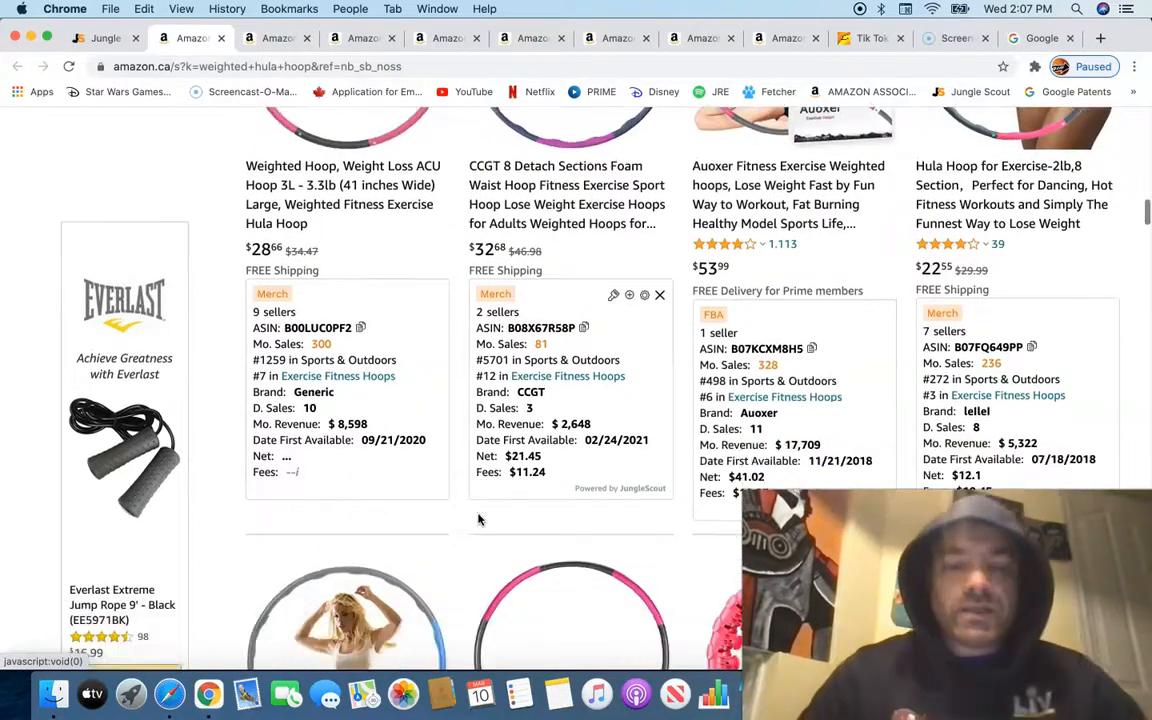
{"action": "scroll", "coordinate": [480, 518], "scroll_direction": "down", "scroll_amount": 13}
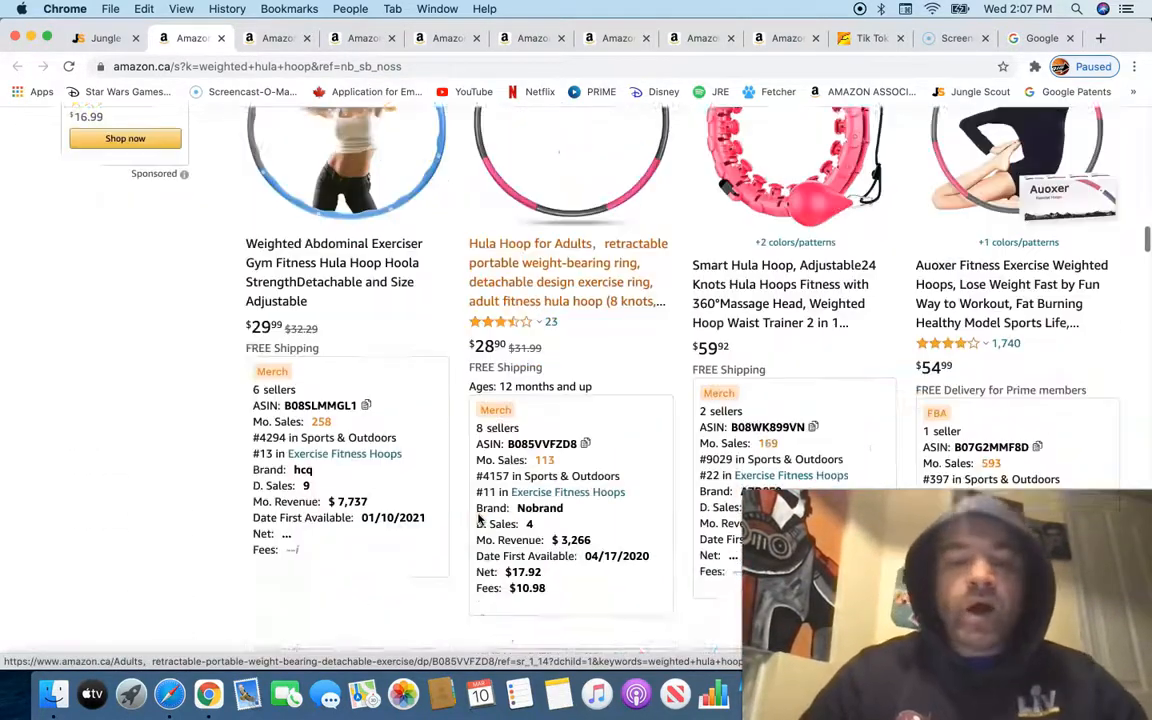
{"action": "scroll", "coordinate": [480, 518], "scroll_direction": "down", "scroll_amount": 15}
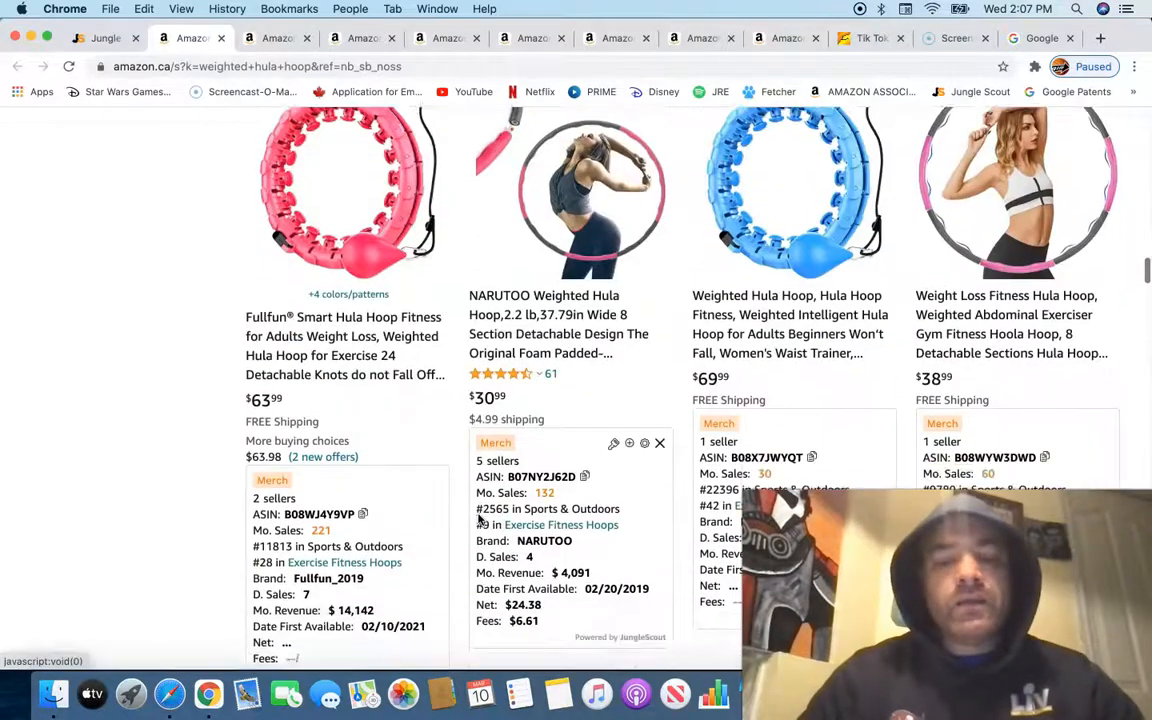
{"action": "scroll", "coordinate": [480, 518], "scroll_direction": "up", "scroll_amount": 20}
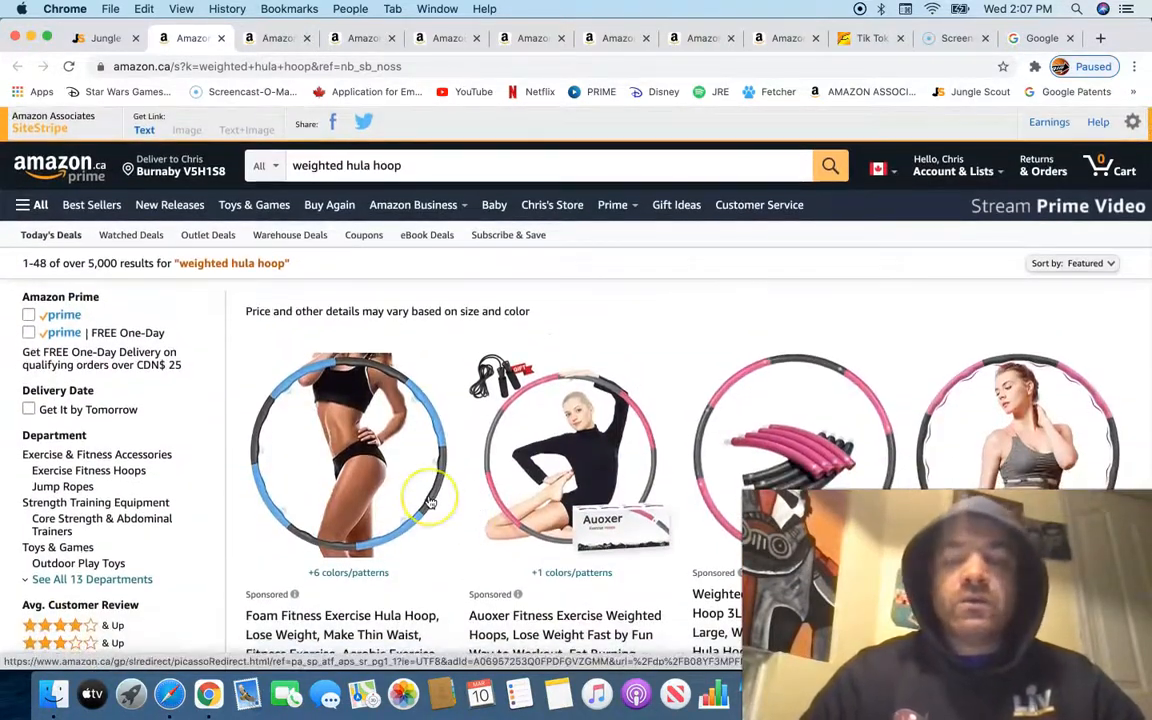
{"action": "scroll", "coordinate": [428, 502], "scroll_direction": "down", "scroll_amount": 2}
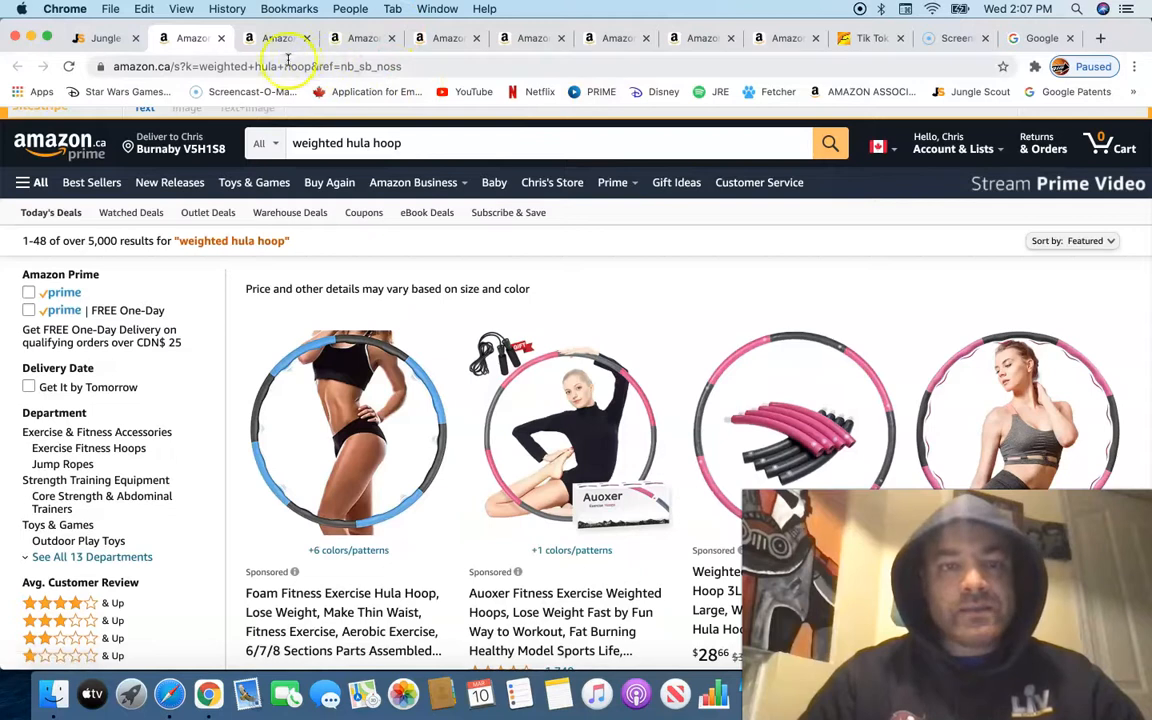
Step: Switch to Alibaba, search for "weighted hula hoop" and filter the results to Verified Supplier
{"action": "left_click", "coordinate": [867, 40]}
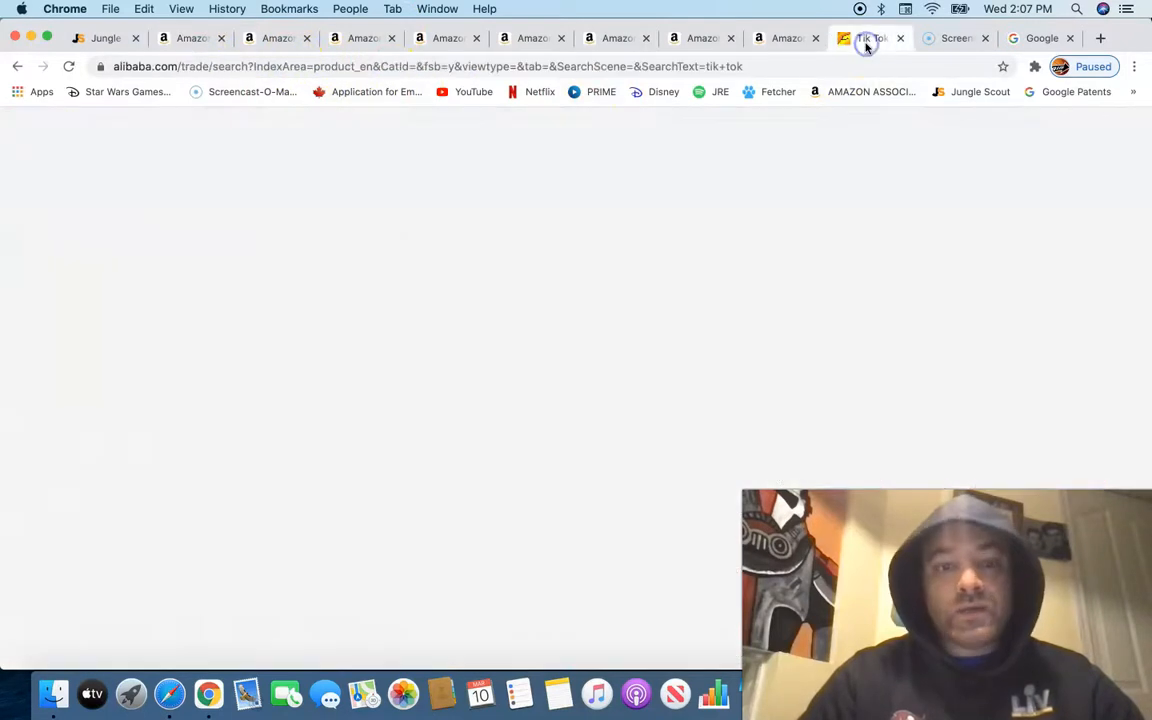
{"action": "left_click", "coordinate": [330, 190]}
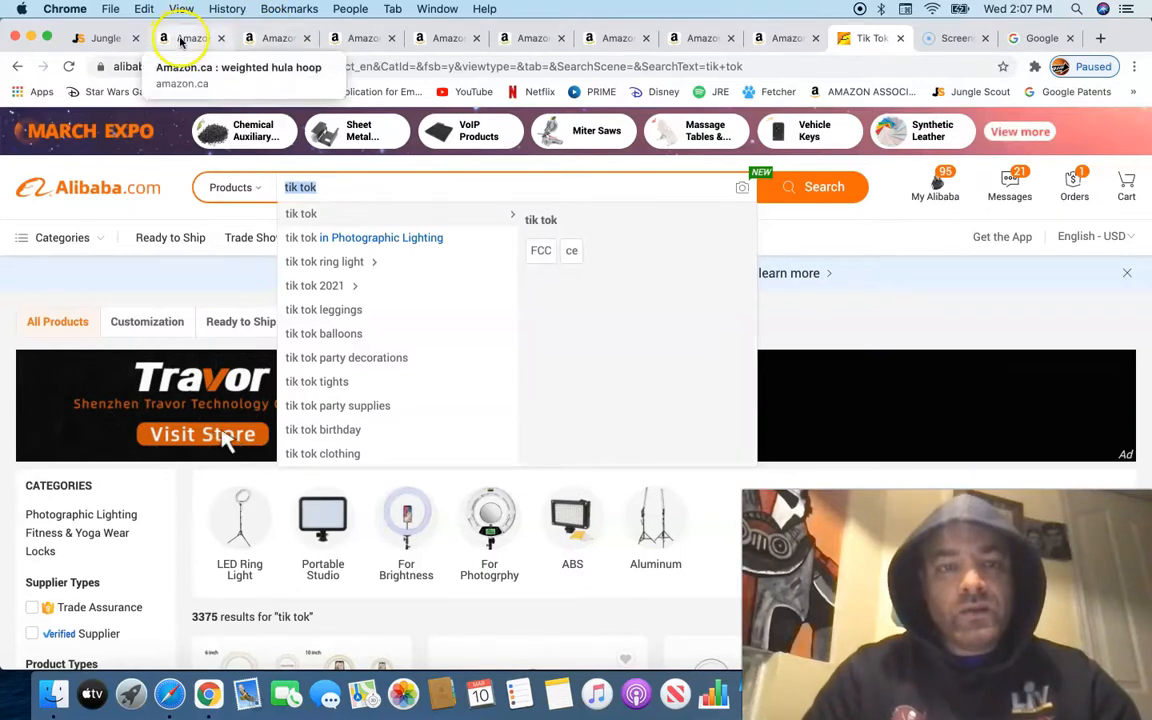
{"action": "type", "text": "weighted hula"}
{"action": "left_click", "coordinate": [386, 214]}
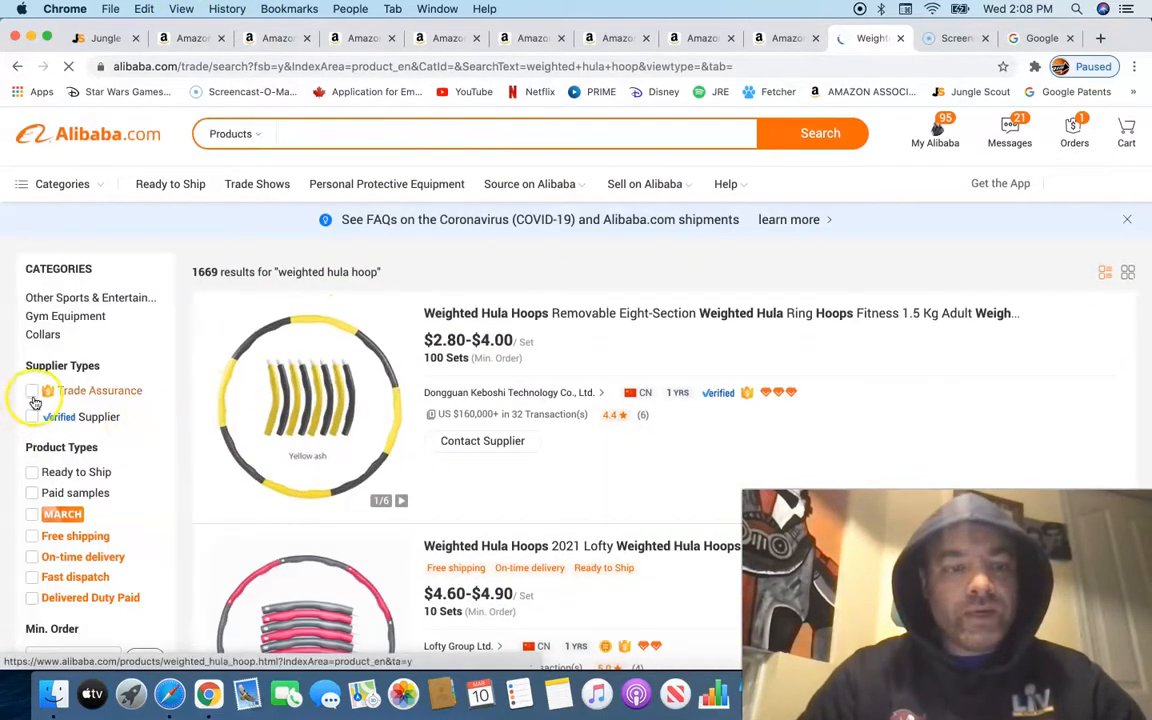
{"action": "left_click", "coordinate": [33, 417]}
Step: Examine the prices and minimum orders of the first Alibaba hula hoop offers, including the eight-section and smart hoops
{"action": "scroll", "coordinate": [334, 360], "scroll_direction": "down", "scroll_amount": 3}
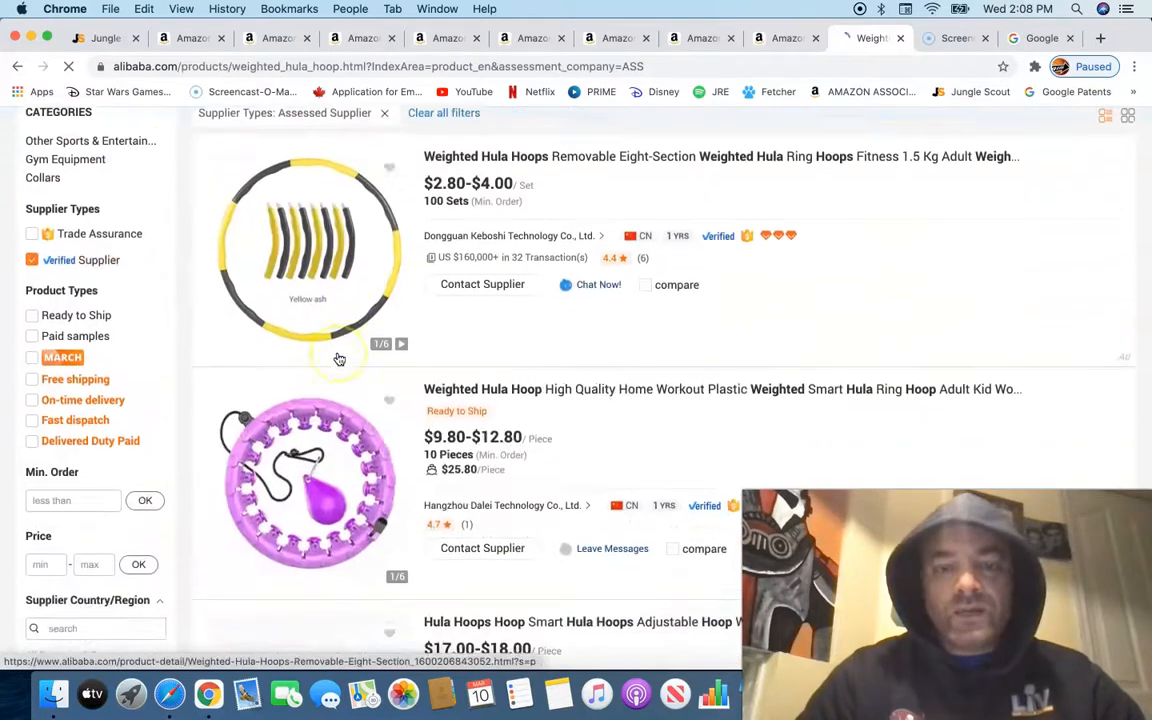
{"action": "scroll", "coordinate": [339, 359], "scroll_direction": "down", "scroll_amount": 2}
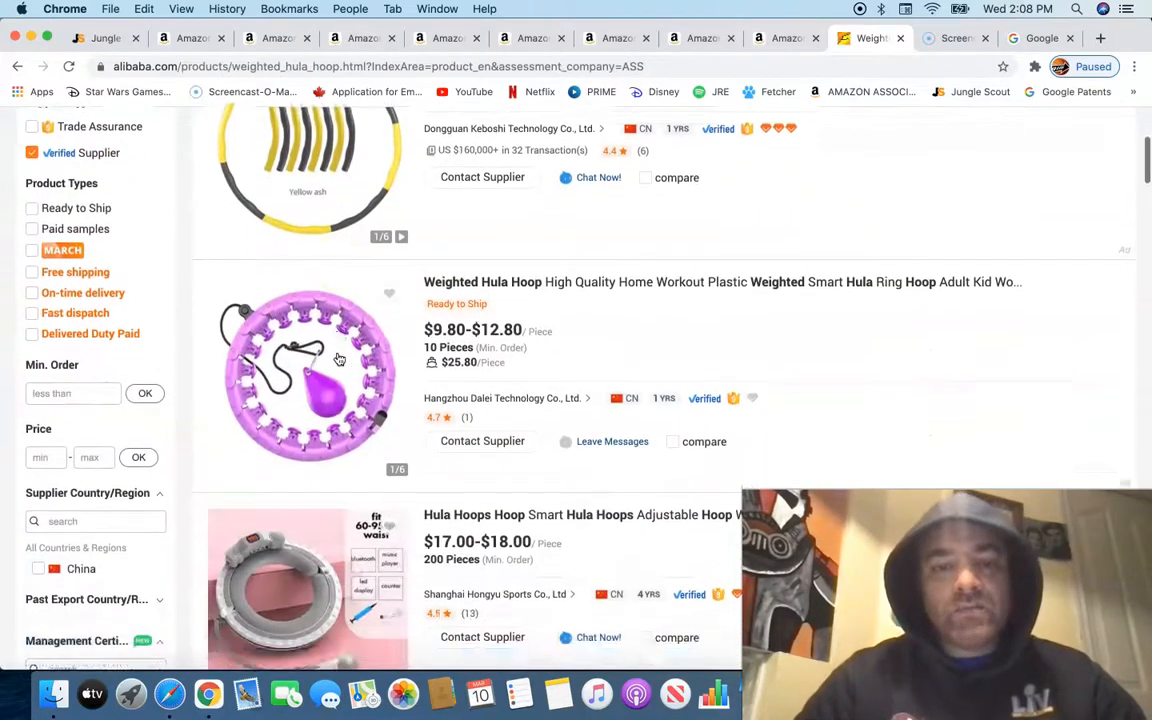
{"action": "scroll", "coordinate": [339, 359], "scroll_direction": "up", "scroll_amount": 2}
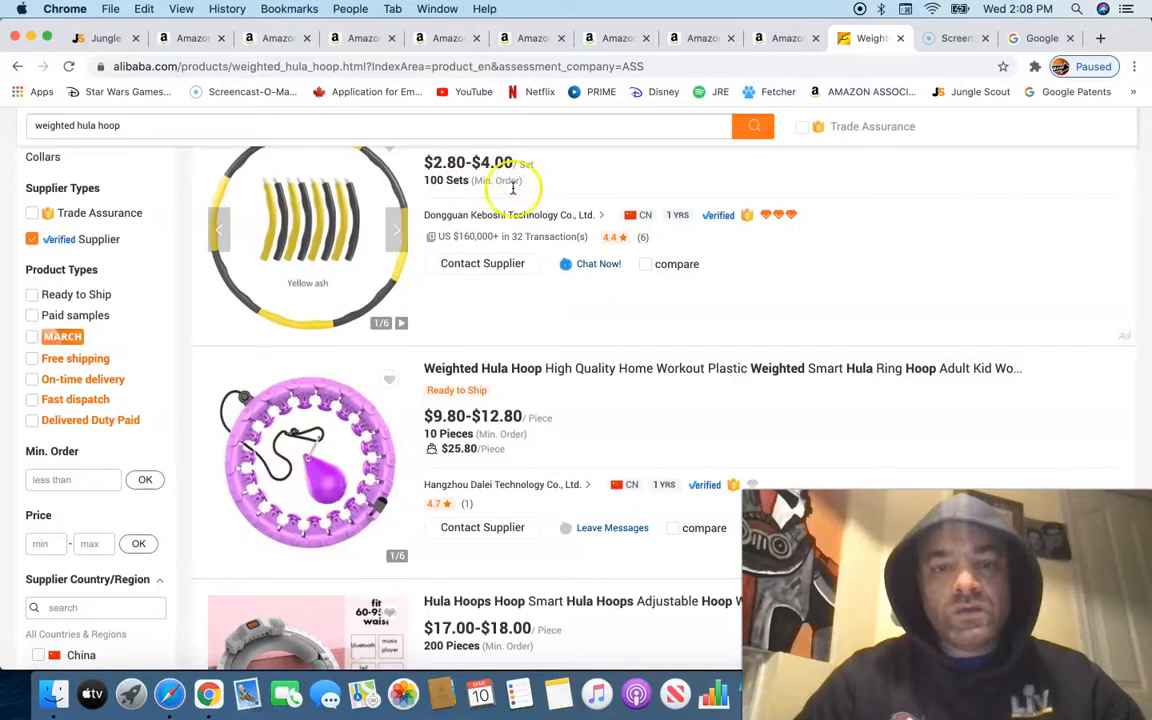
{"action": "scroll", "coordinate": [510, 282], "scroll_direction": "up", "scroll_amount": 1}
{"action": "scroll", "coordinate": [510, 280], "scroll_direction": "down", "scroll_amount": 5}
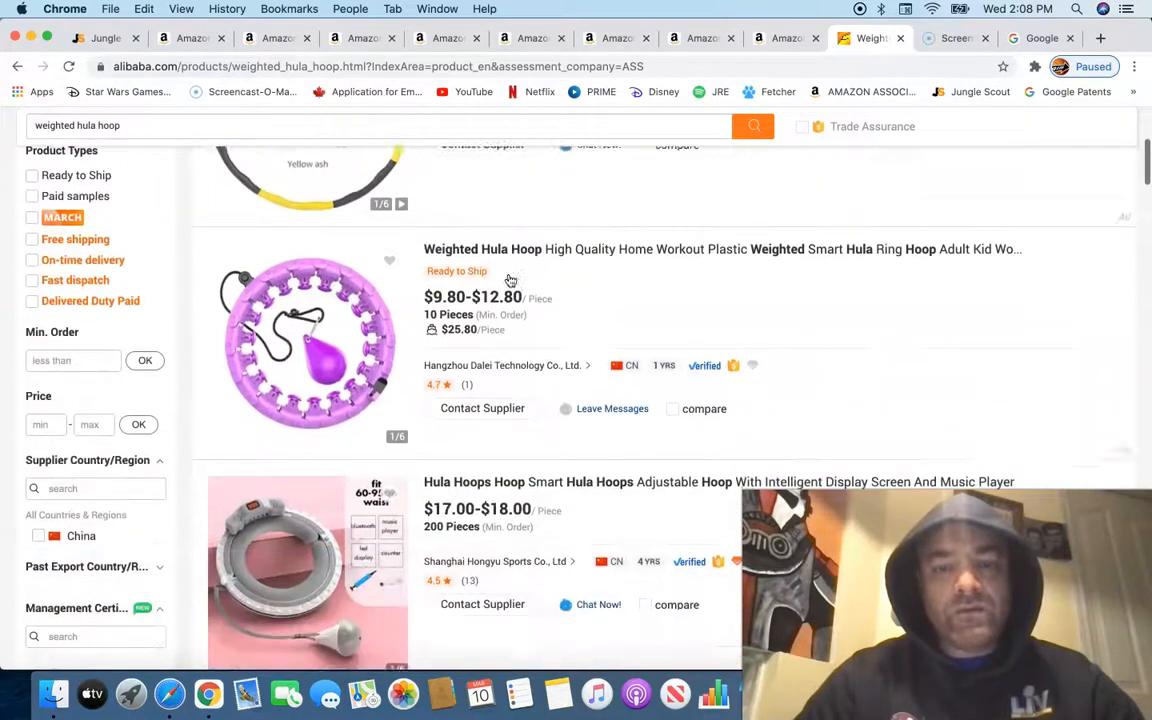
{"action": "scroll", "coordinate": [510, 280], "scroll_direction": "down", "scroll_amount": 1}
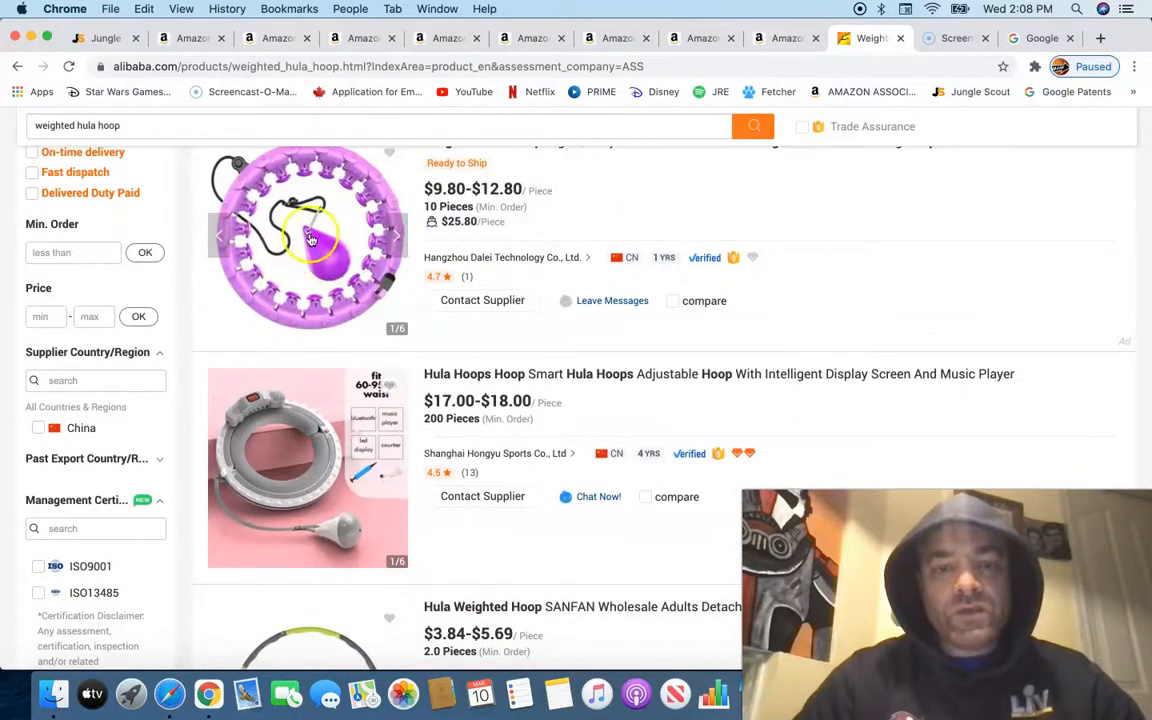
{"action": "scroll", "coordinate": [573, 280], "scroll_direction": "down", "scroll_amount": 5}
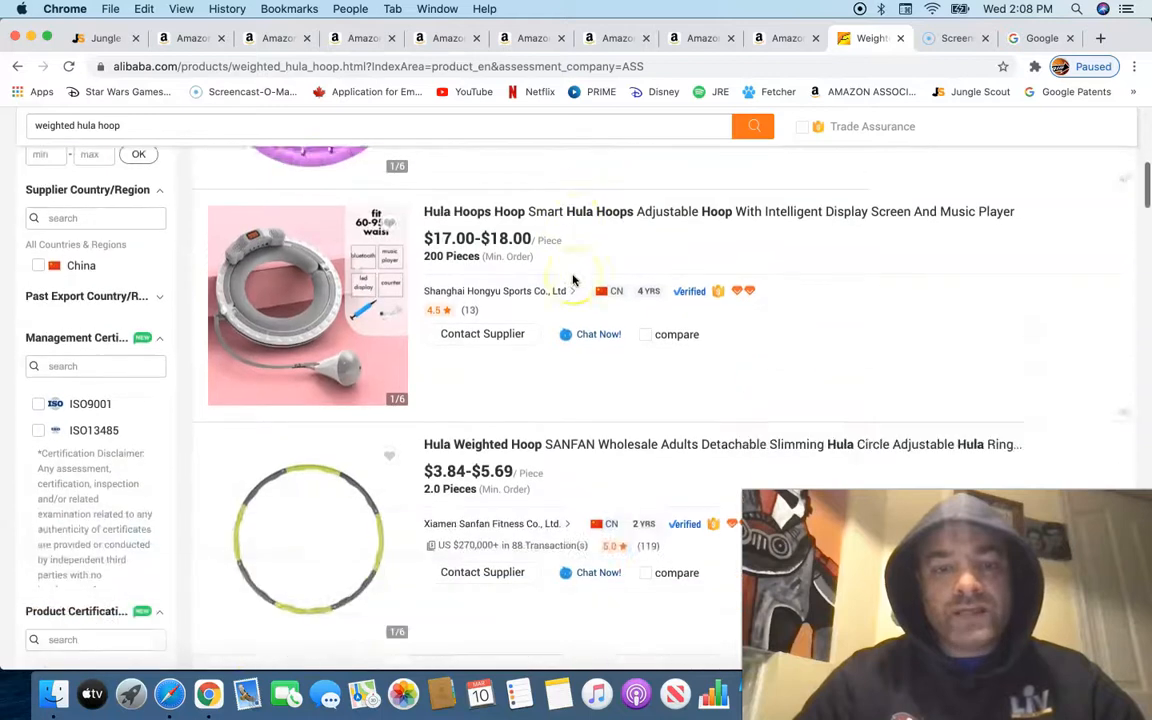
Step: Compare unit prices and minimum orders of the SANFAN, Teamforce and foam padded weighted hoops further down the supplier results
{"action": "scroll", "coordinate": [573, 280], "scroll_direction": "up", "scroll_amount": 1}
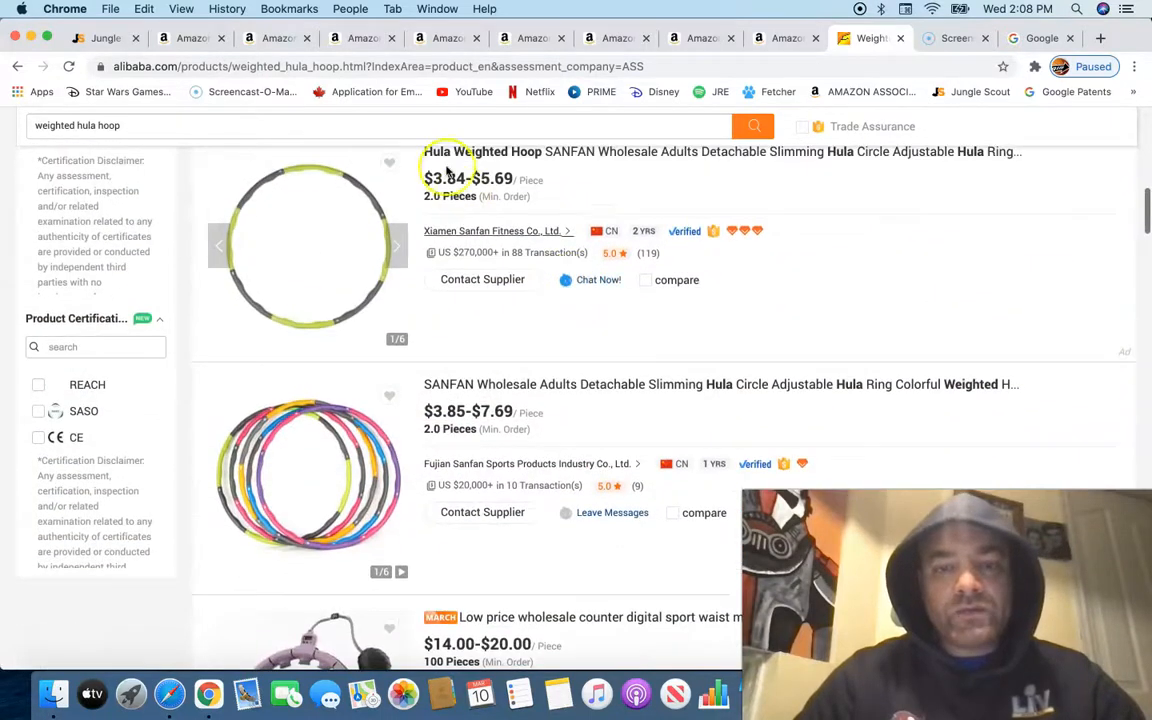
{"action": "scroll", "coordinate": [480, 260], "scroll_direction": "down", "scroll_amount": 1}
{"action": "scroll", "coordinate": [466, 322], "scroll_direction": "up", "scroll_amount": 2}
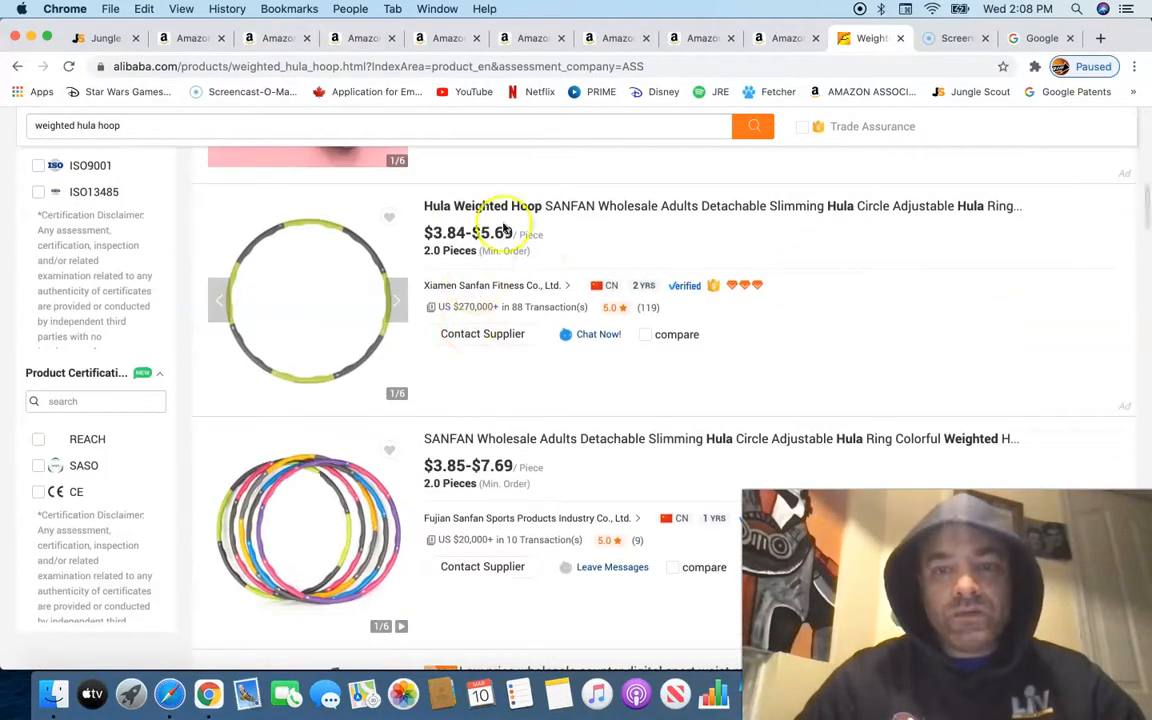
{"action": "scroll", "coordinate": [540, 386], "scroll_direction": "down", "scroll_amount": 5}
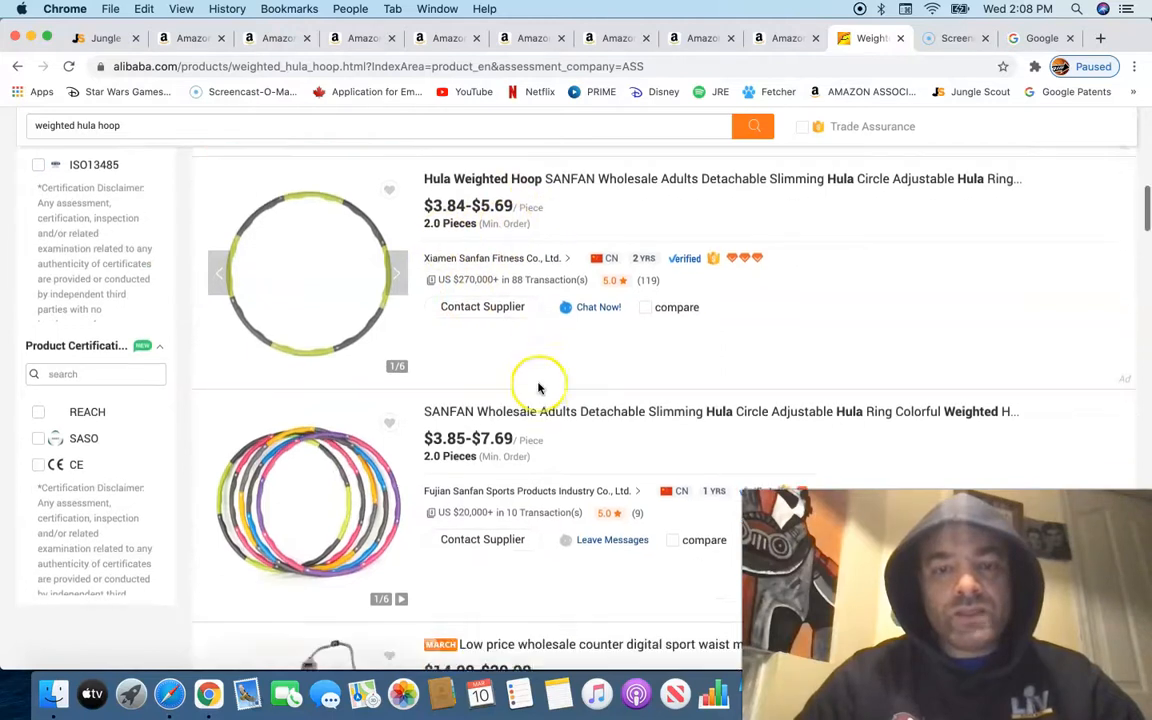
{"action": "scroll", "coordinate": [538, 388], "scroll_direction": "down", "scroll_amount": 2}
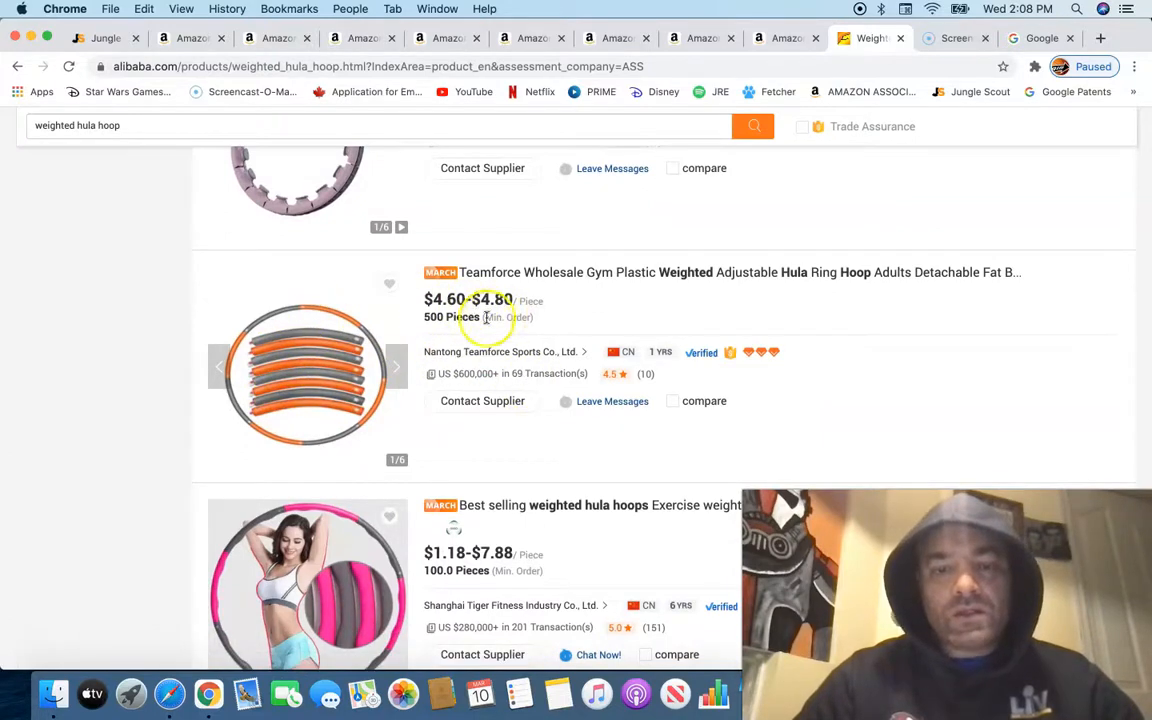
{"action": "scroll", "coordinate": [486, 317], "scroll_direction": "down", "scroll_amount": 1}
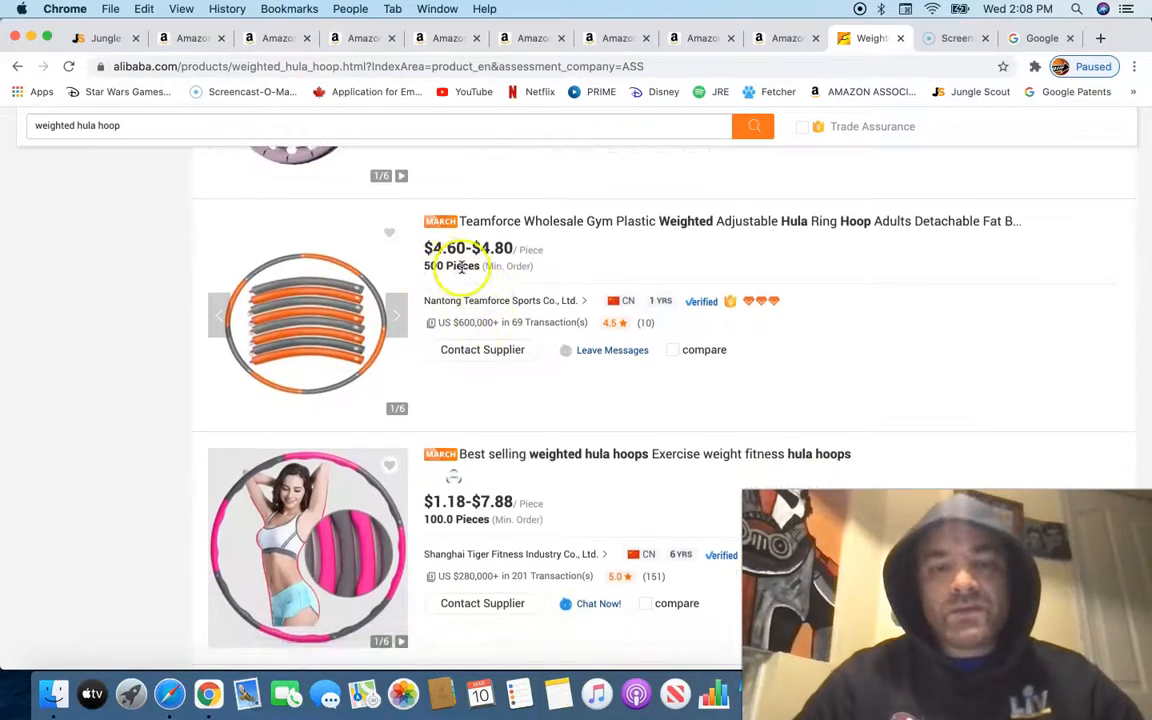
{"action": "scroll", "coordinate": [476, 366], "scroll_direction": "down", "scroll_amount": 3}
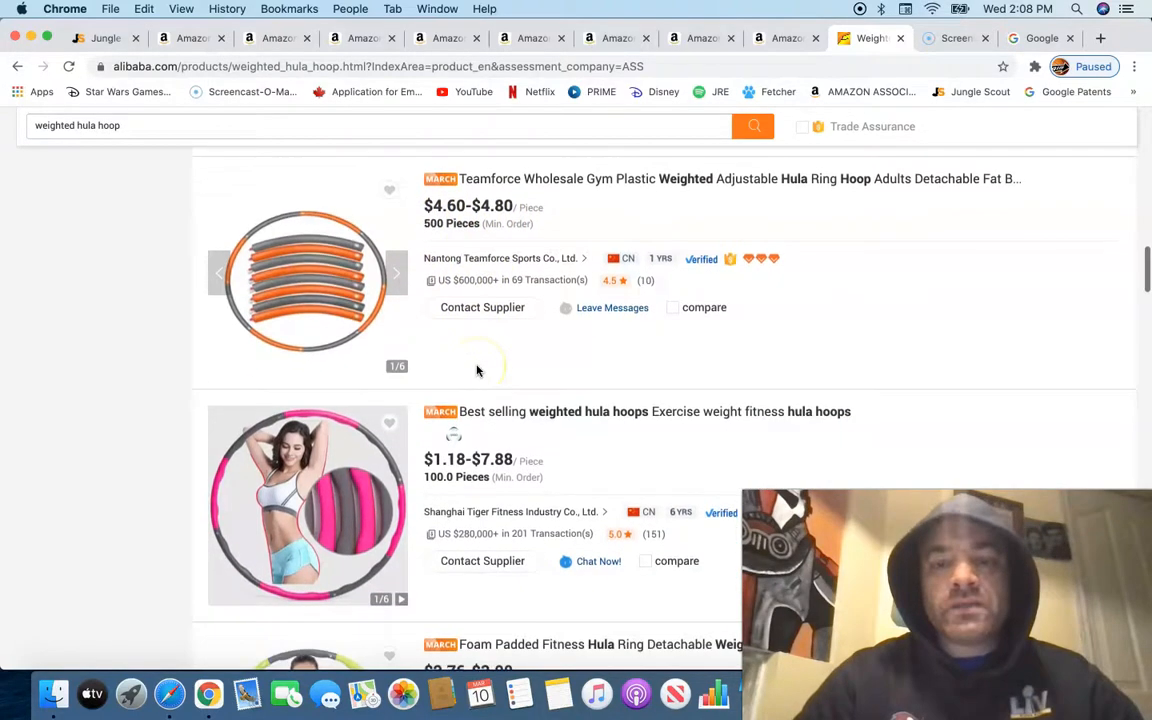
{"action": "scroll", "coordinate": [415, 505], "scroll_direction": "down", "scroll_amount": 5}
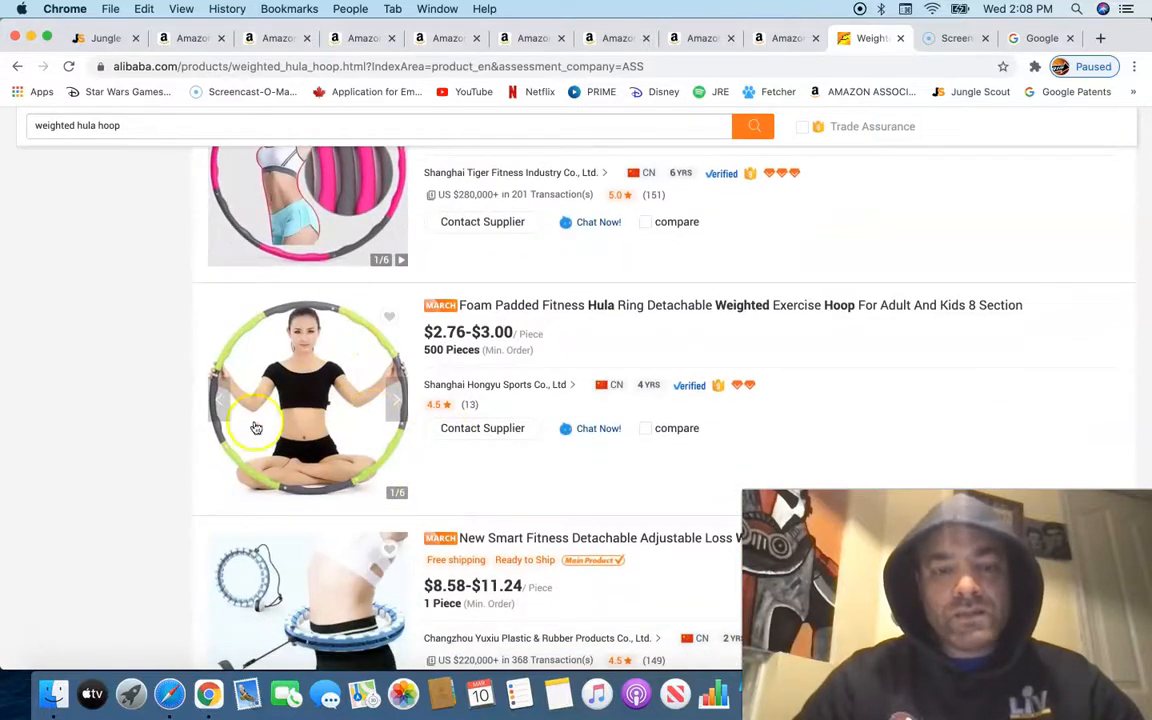
Step: Compare the Amazon.ca bestseller foam hoop with Alibaba's foam padded eight-section hoop, checking the offer's price, minimum order and supplier rating breakdown
{"action": "left_click", "coordinate": [182, 38]}
{"action": "scroll", "coordinate": [448, 390], "scroll_direction": "down", "scroll_amount": 5}
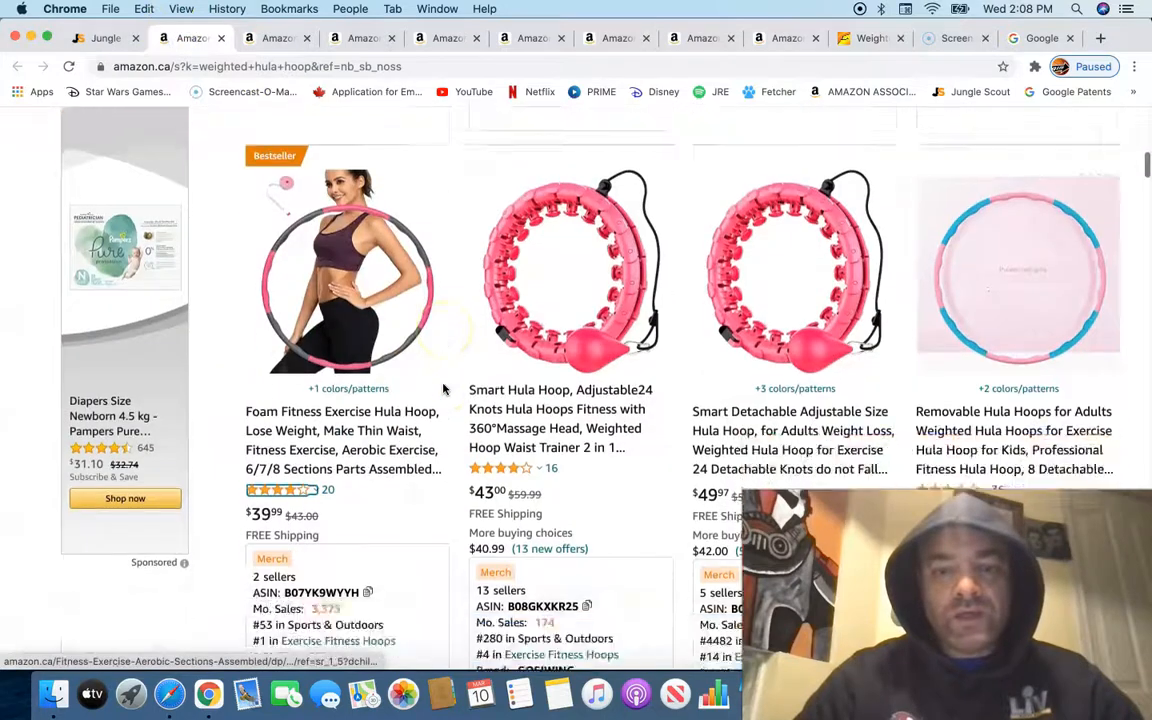
{"action": "scroll", "coordinate": [445, 389], "scroll_direction": "down", "scroll_amount": 10}
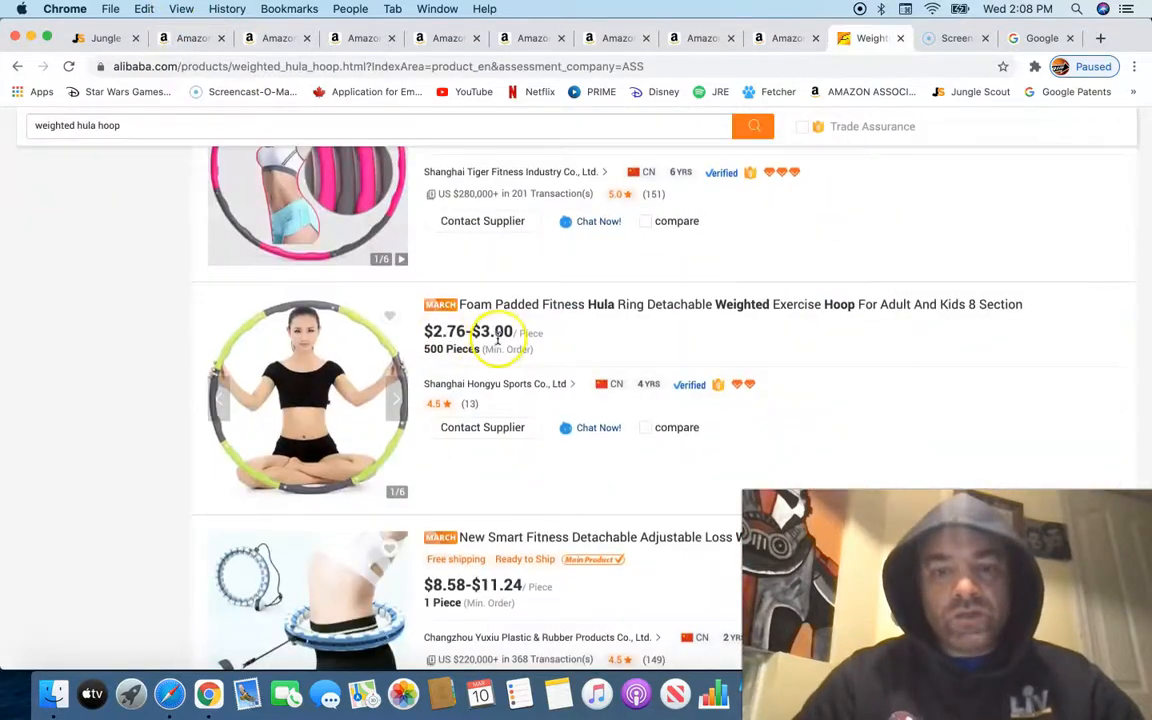
{"action": "scroll", "coordinate": [497, 340], "scroll_direction": "down", "scroll_amount": 1}
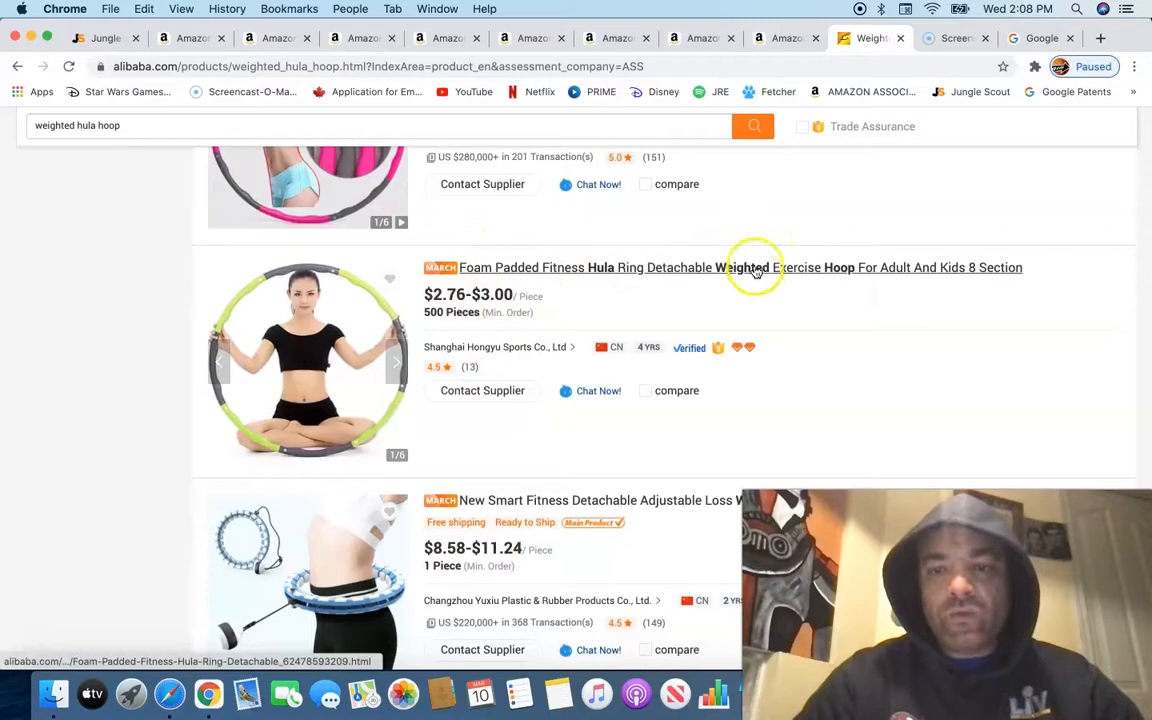
{"action": "scroll", "coordinate": [748, 445], "scroll_direction": "down", "scroll_amount": 1}
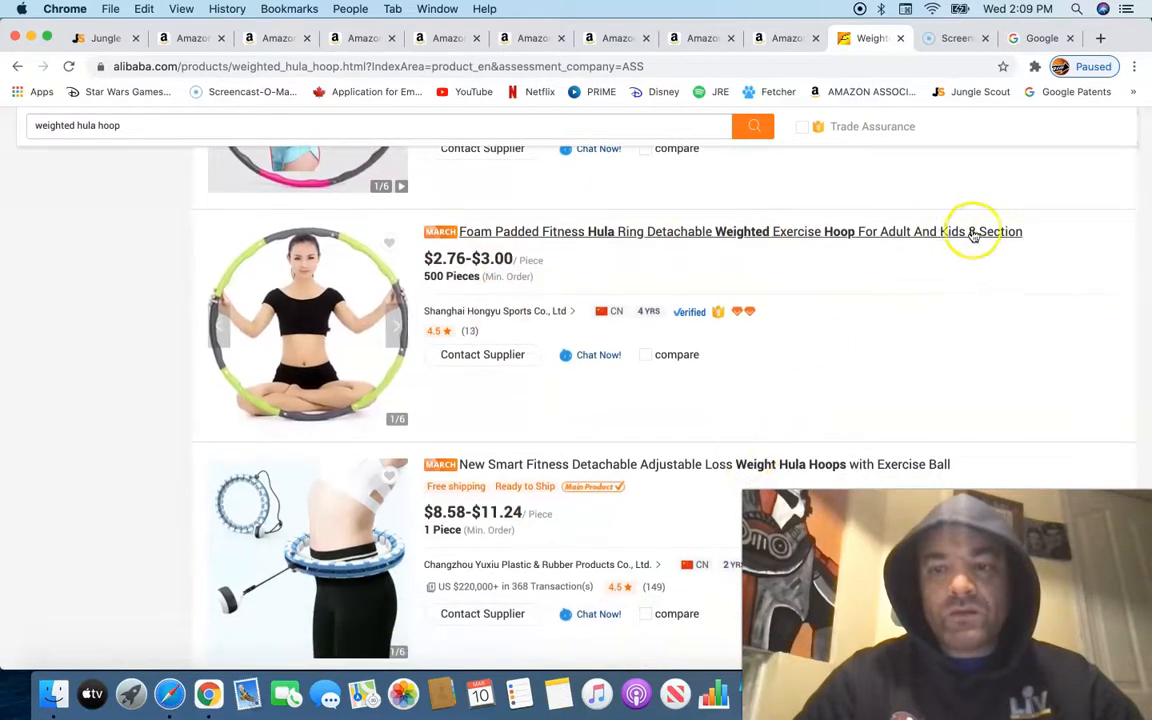
{"action": "scroll", "coordinate": [560, 335], "scroll_direction": "down", "scroll_amount": 1}
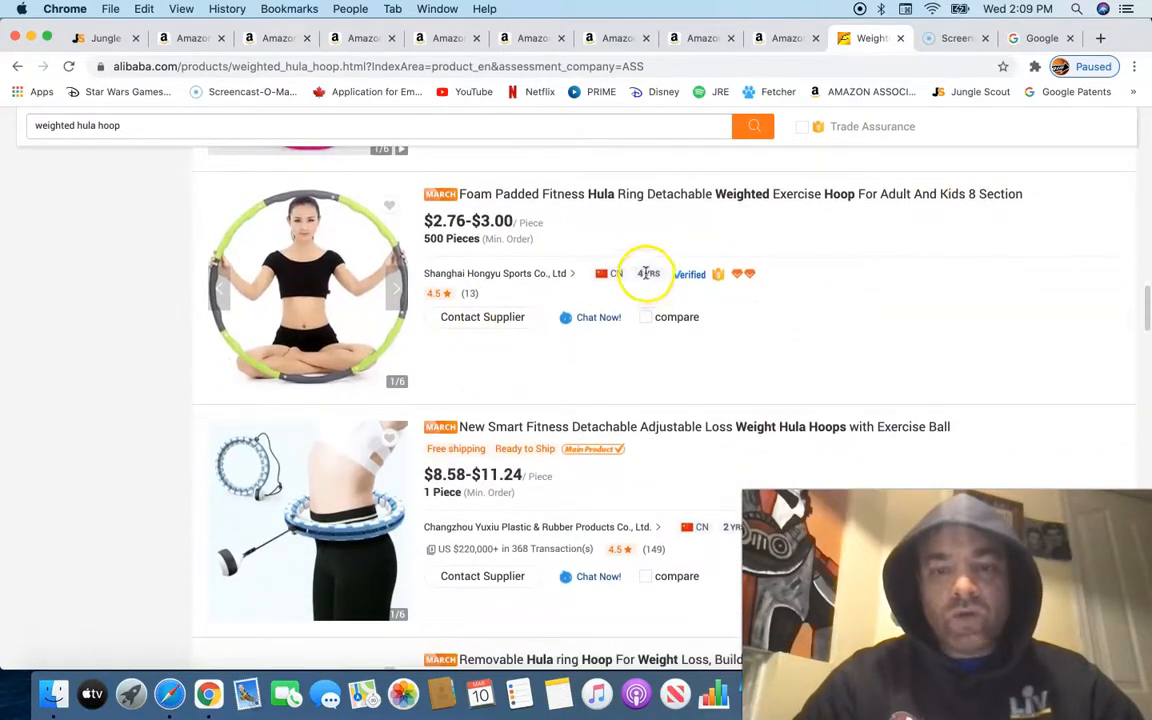
{"action": "mouse_move", "coordinate": [441, 293]}
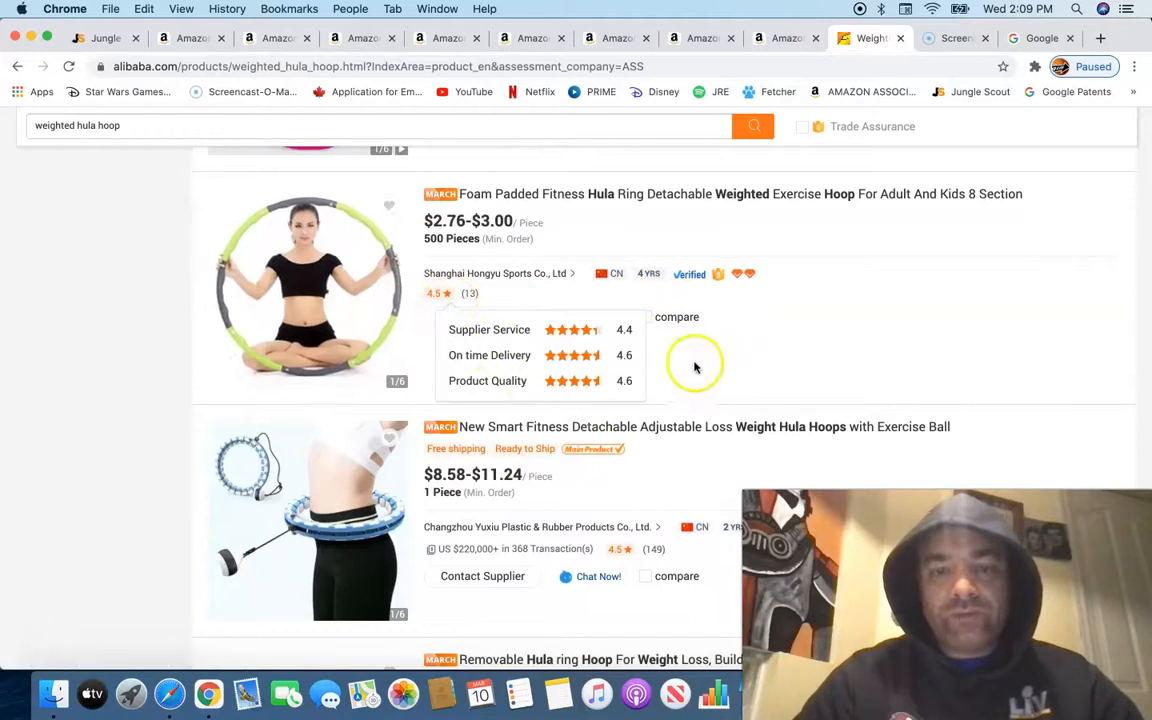
Step: Compare the price, minimum order and supplier rating of the smart hoop with exercise ball and the removable hula ring set on Alibaba
{"action": "scroll", "coordinate": [746, 355], "scroll_direction": "down", "scroll_amount": 1}
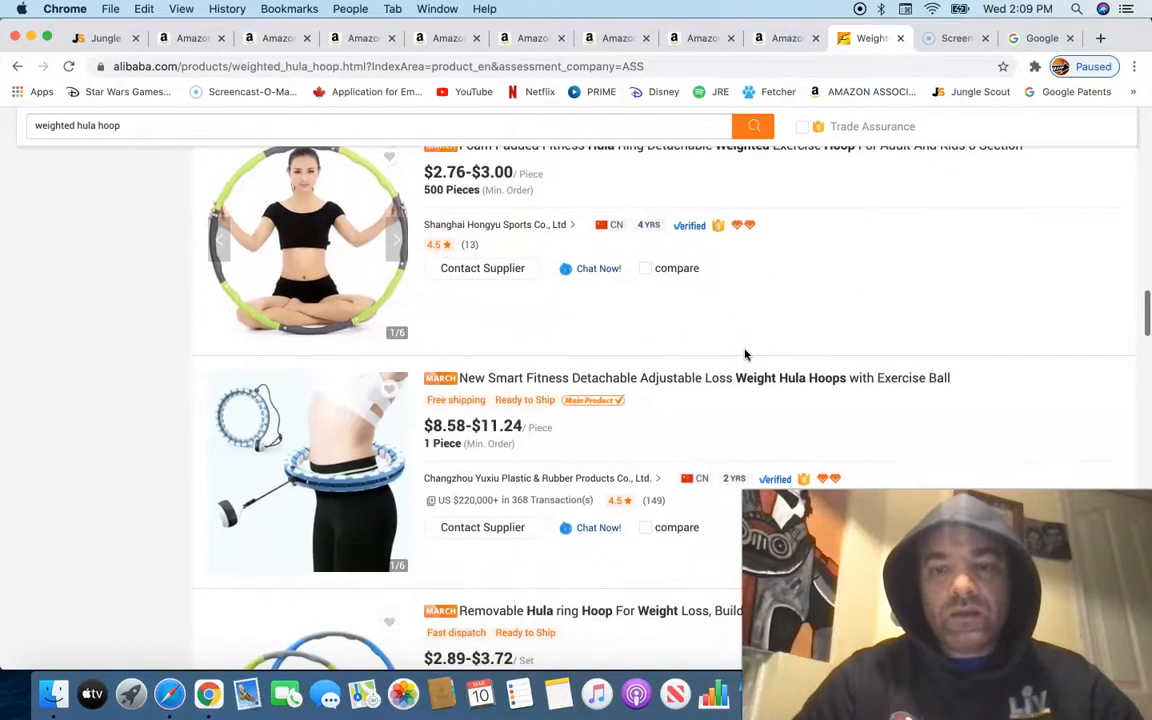
{"action": "scroll", "coordinate": [500, 405], "scroll_direction": "down", "scroll_amount": 1}
{"action": "scroll", "coordinate": [495, 395], "scroll_direction": "up", "scroll_amount": 1}
{"action": "scroll", "coordinate": [493, 393], "scroll_direction": "down", "scroll_amount": 2}
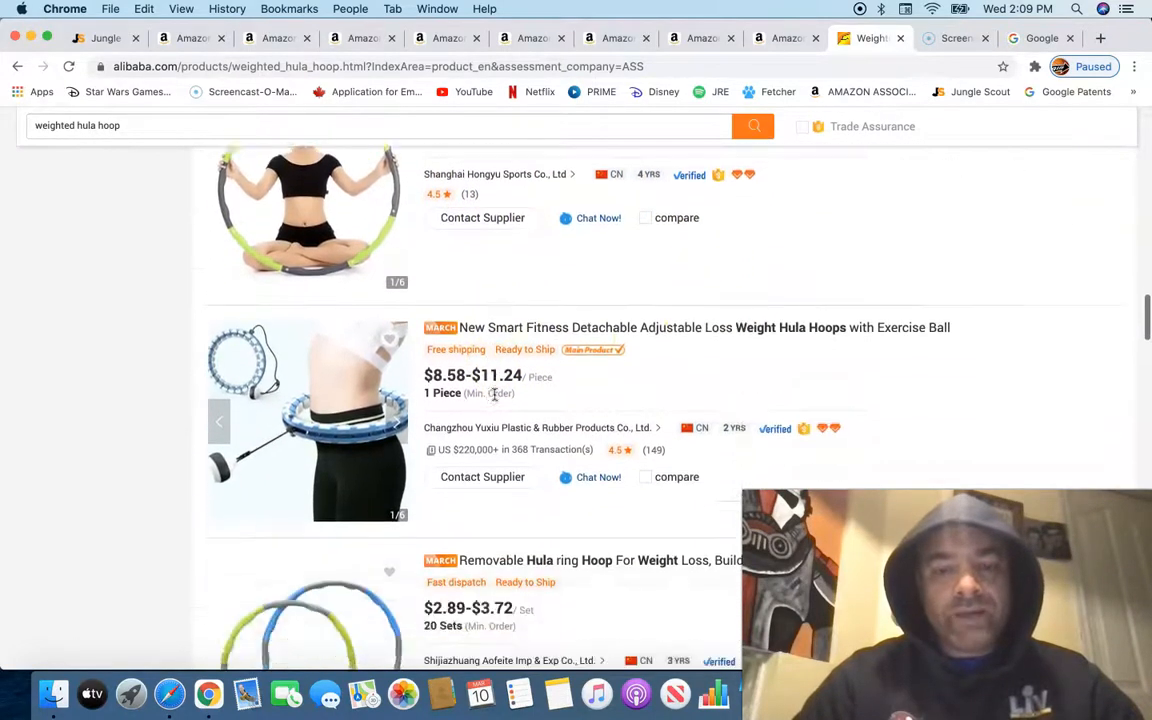
{"action": "scroll", "coordinate": [493, 393], "scroll_direction": "down", "scroll_amount": 7}
{"action": "left_click", "coordinate": [480, 390]}
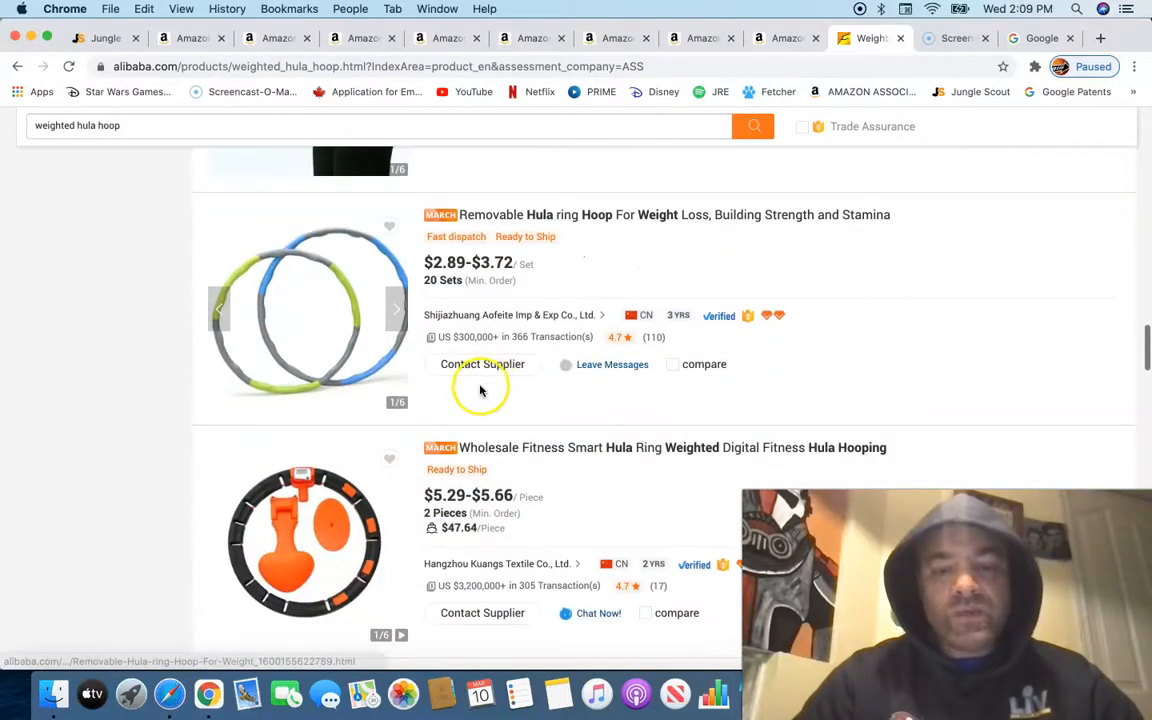
{"action": "scroll", "coordinate": [476, 393], "scroll_direction": "down", "scroll_amount": 1}
{"action": "scroll", "coordinate": [476, 395], "scroll_direction": "down", "scroll_amount": 1}
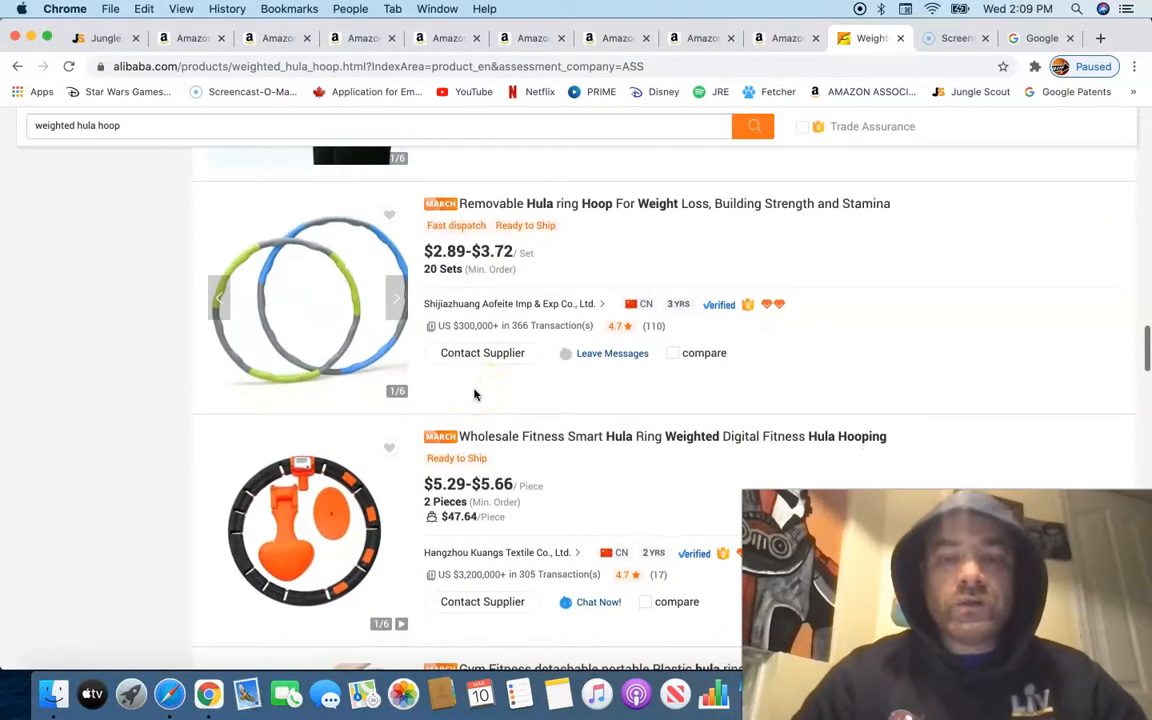
{"action": "scroll", "coordinate": [475, 394], "scroll_direction": "up", "scroll_amount": 7}
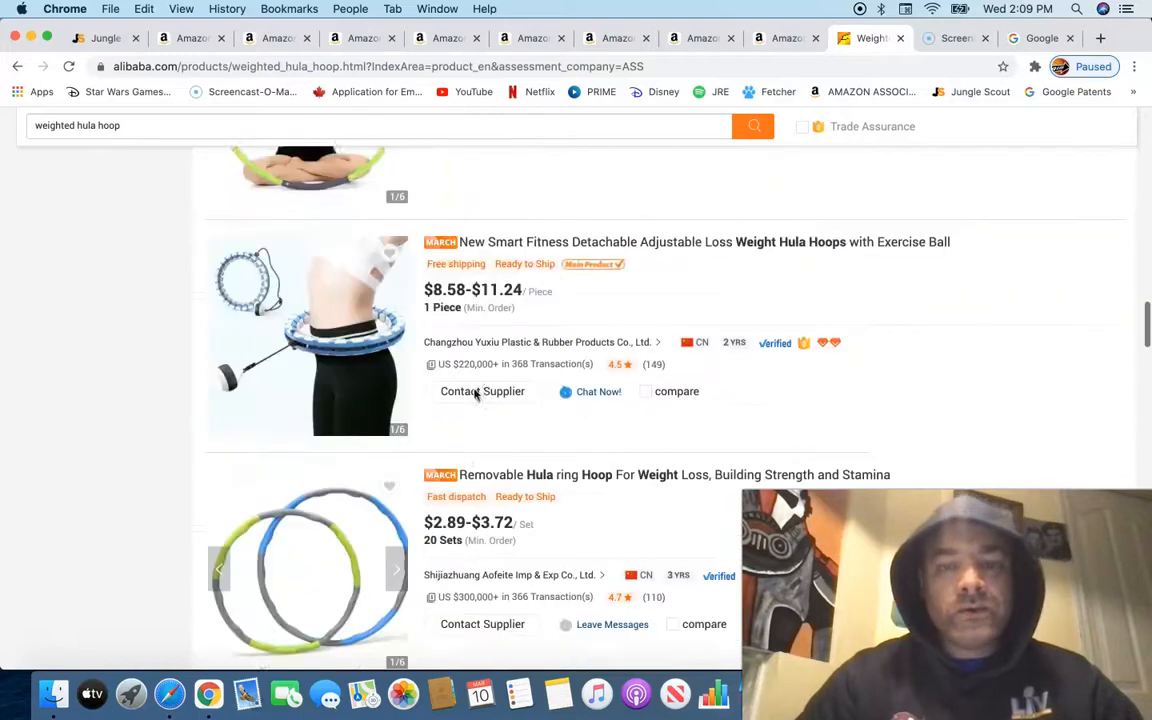
{"action": "scroll", "coordinate": [476, 394], "scroll_direction": "down", "scroll_amount": 1}
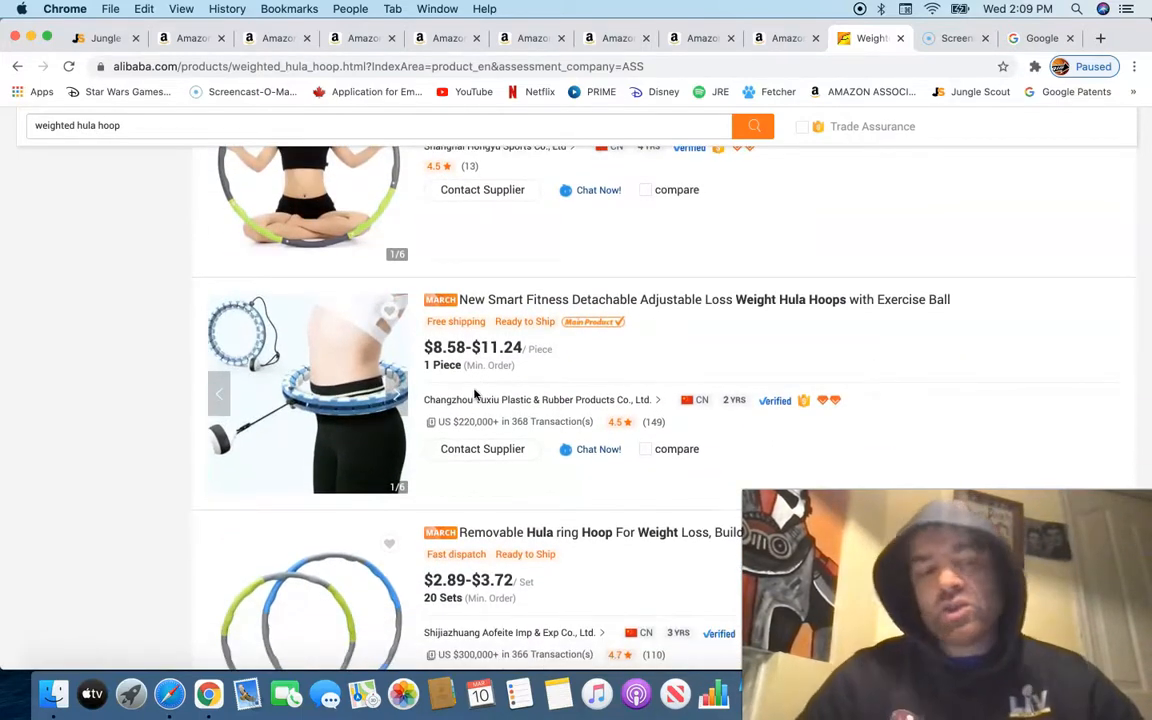
{"action": "scroll", "coordinate": [476, 395], "scroll_direction": "up", "scroll_amount": 2}
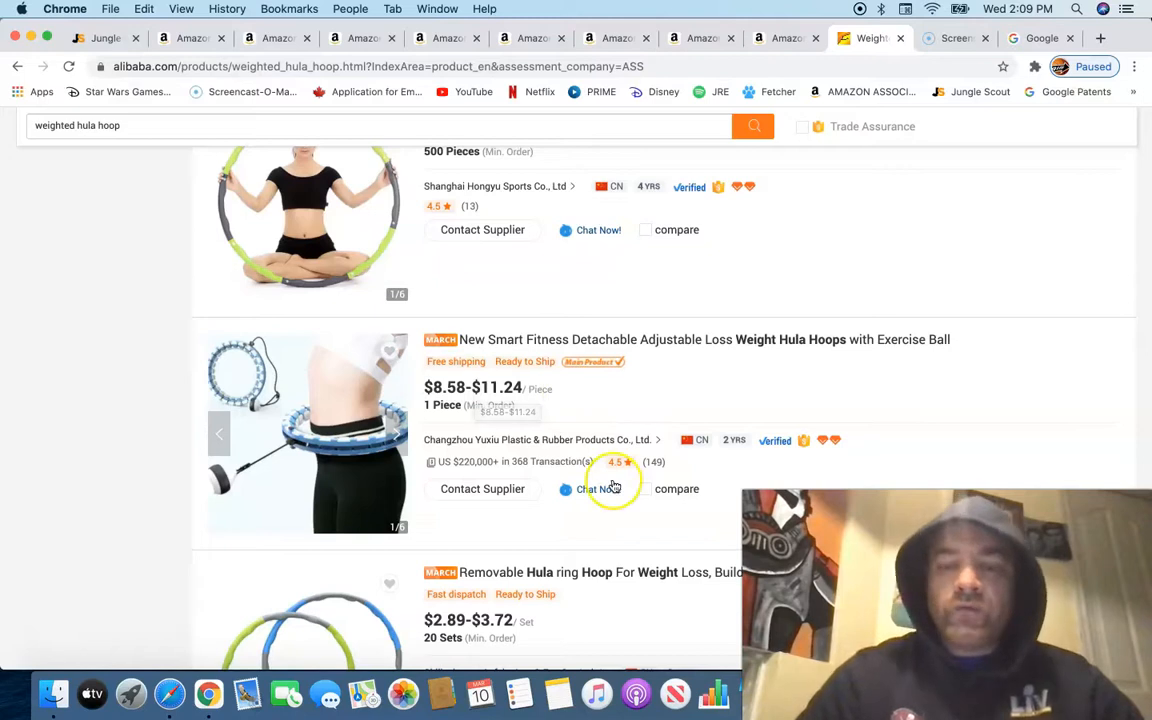
Step: Review the digital smart, Gym Fitness, SANFAN and custom plastic hoop offers on Alibaba, including the custom plastic hoop supplier's transaction history
{"action": "scroll", "coordinate": [614, 486], "scroll_direction": "down", "scroll_amount": 5}
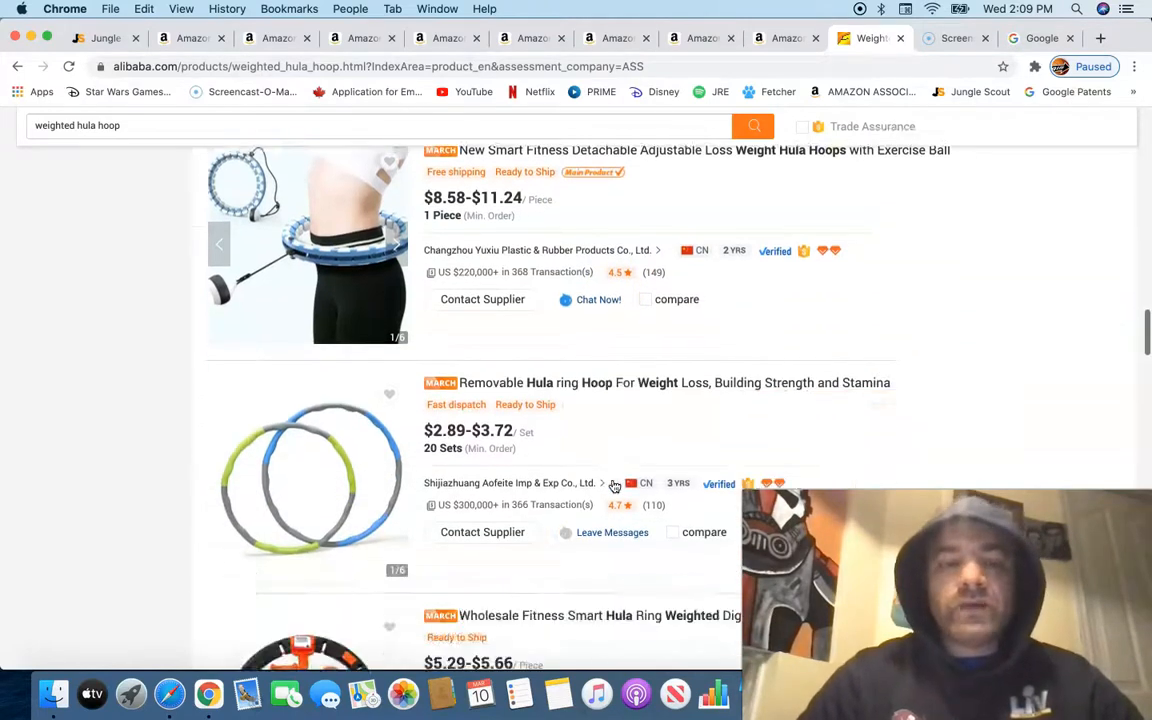
{"action": "scroll", "coordinate": [614, 486], "scroll_direction": "down", "scroll_amount": 10}
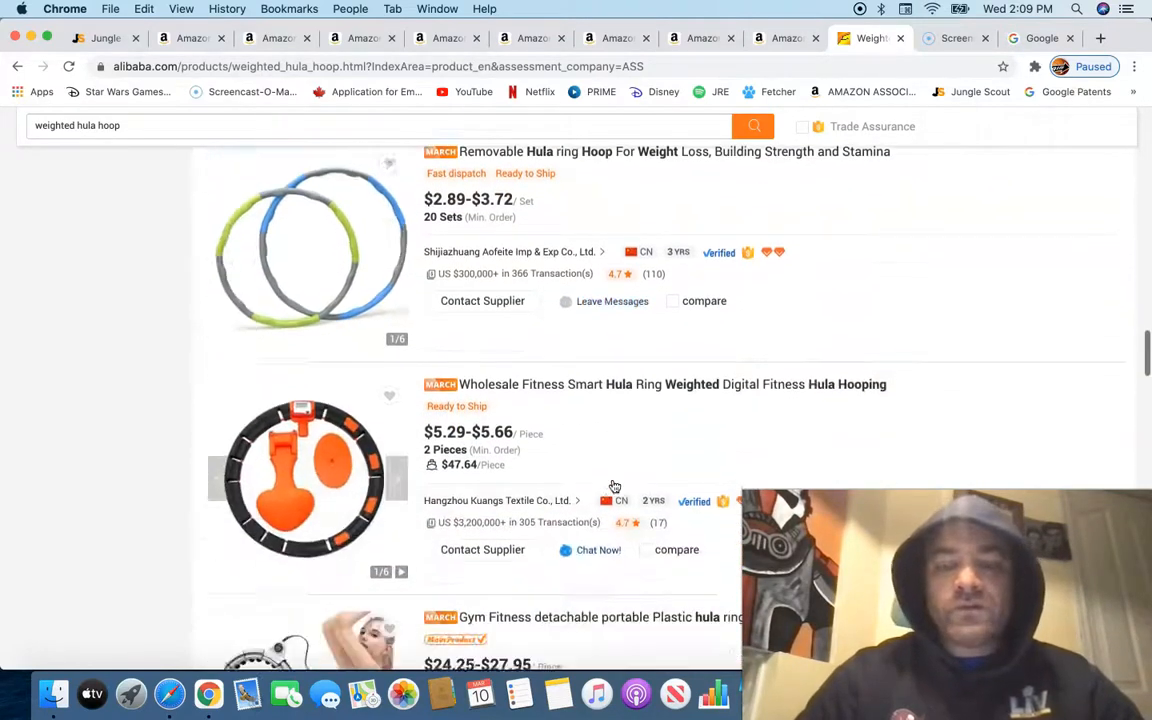
{"action": "scroll", "coordinate": [614, 486], "scroll_direction": "down", "scroll_amount": 5}
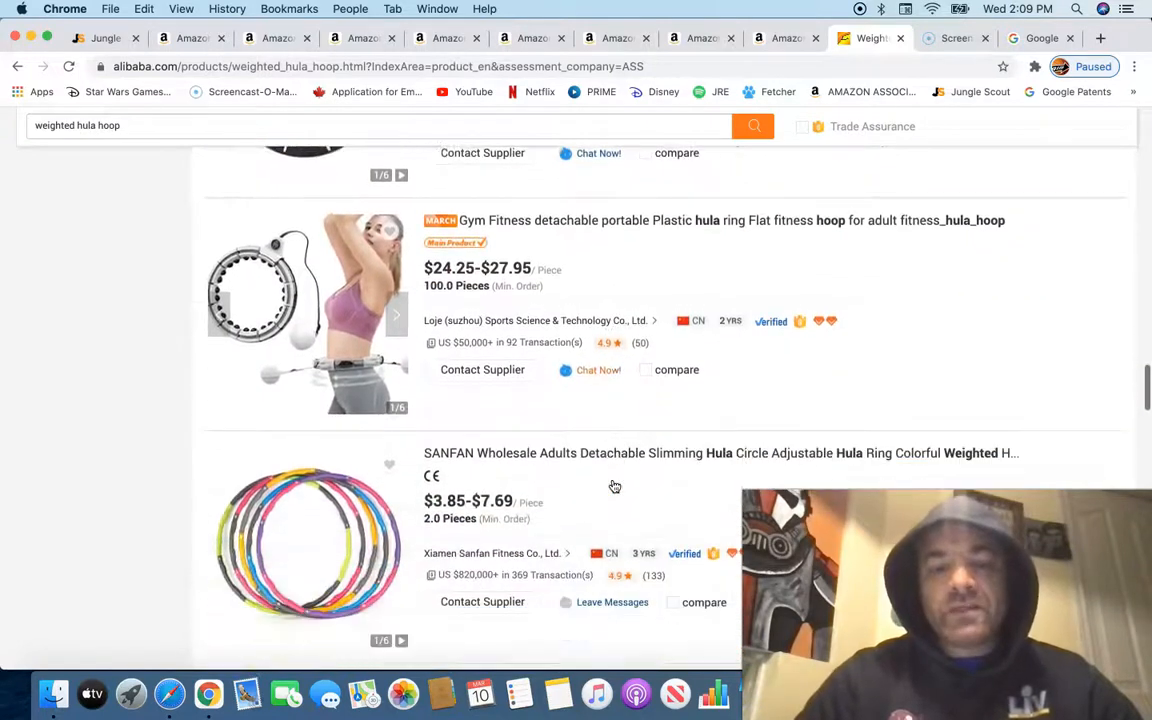
{"action": "scroll", "coordinate": [614, 486], "scroll_direction": "down", "scroll_amount": 1}
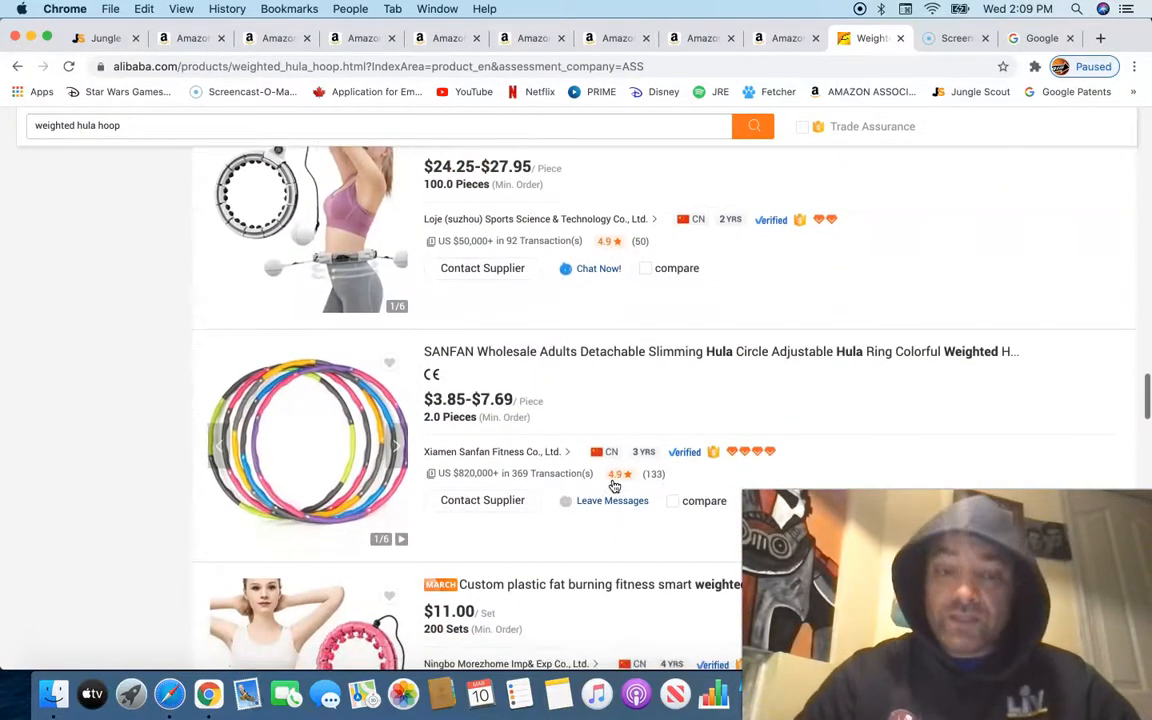
{"action": "scroll", "coordinate": [614, 486], "scroll_direction": "down", "scroll_amount": 2}
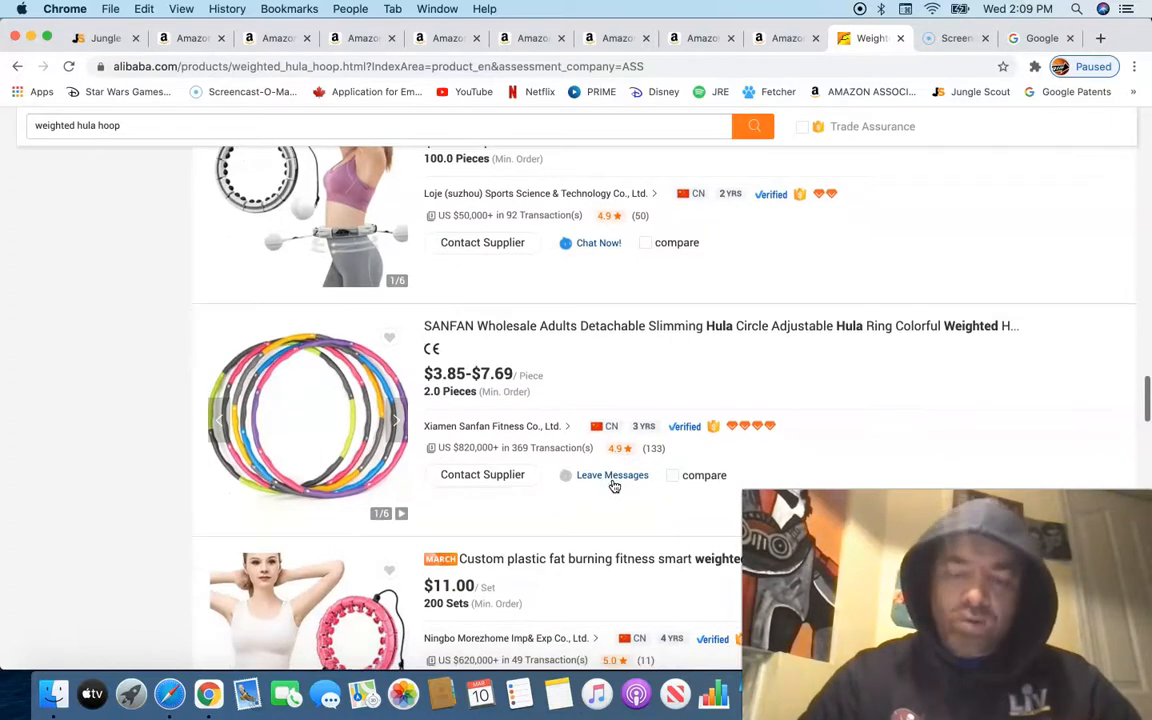
{"action": "scroll", "coordinate": [614, 486], "scroll_direction": "down", "scroll_amount": 4}
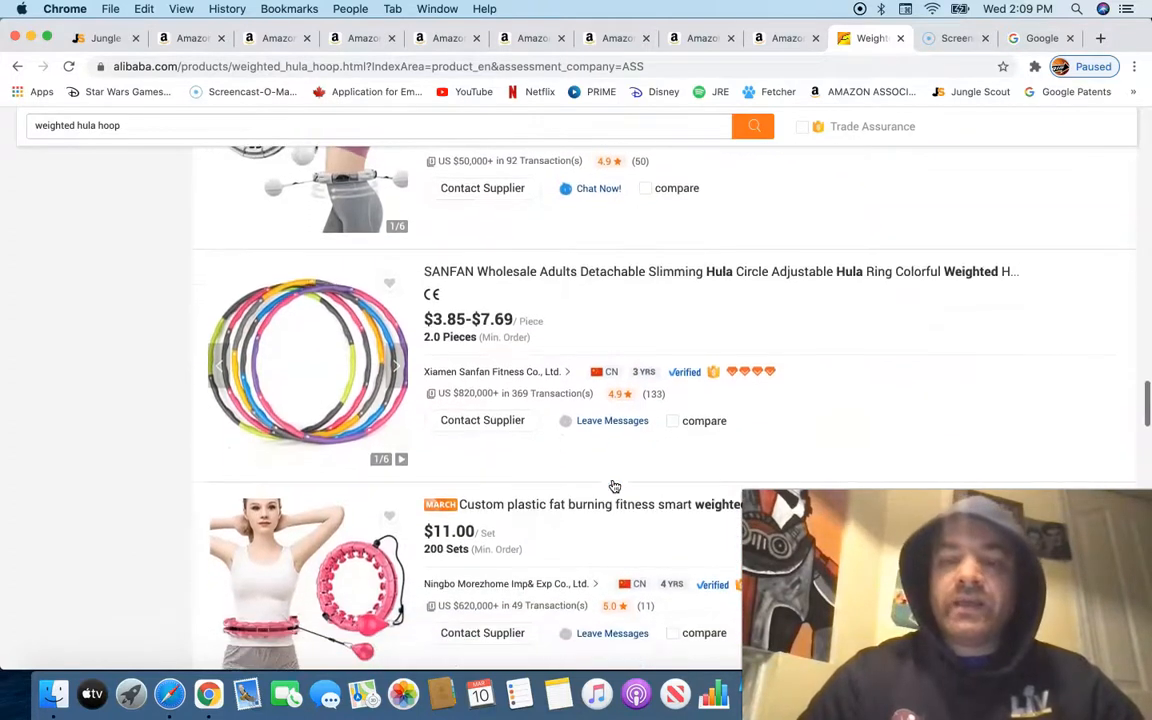
{"action": "scroll", "coordinate": [614, 486], "scroll_direction": "down", "scroll_amount": 1}
{"action": "scroll", "coordinate": [614, 486], "scroll_direction": "down", "scroll_amount": 2}
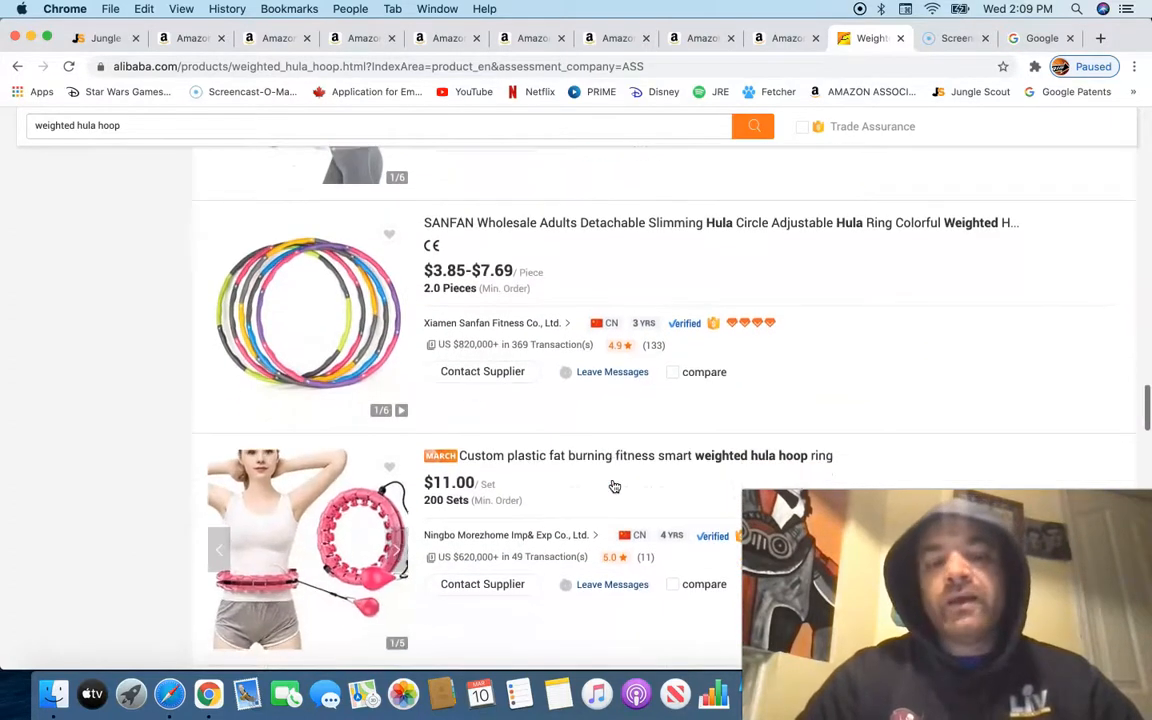
{"action": "mouse_move", "coordinate": [479, 556]}
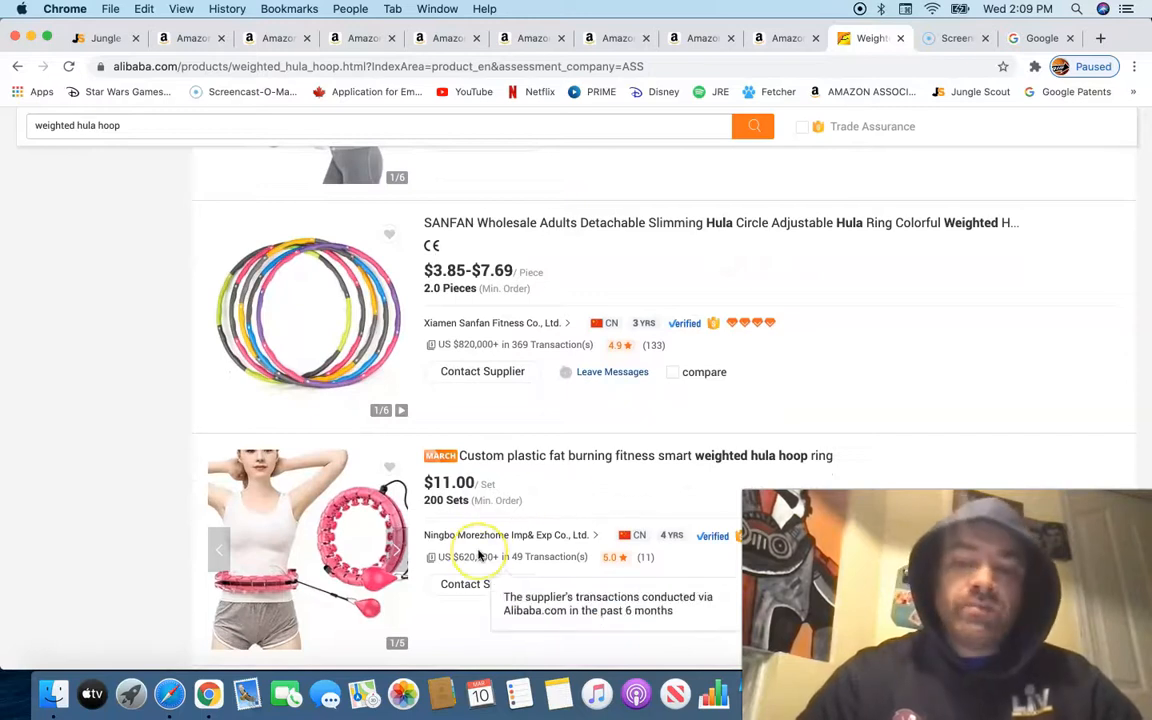
Step: Examine the Alibaba offers further down, comparing the Procircle detachable hoop with the removable foam hoop by price and minimum order
{"action": "scroll", "coordinate": [479, 556], "scroll_direction": "down", "scroll_amount": 20}
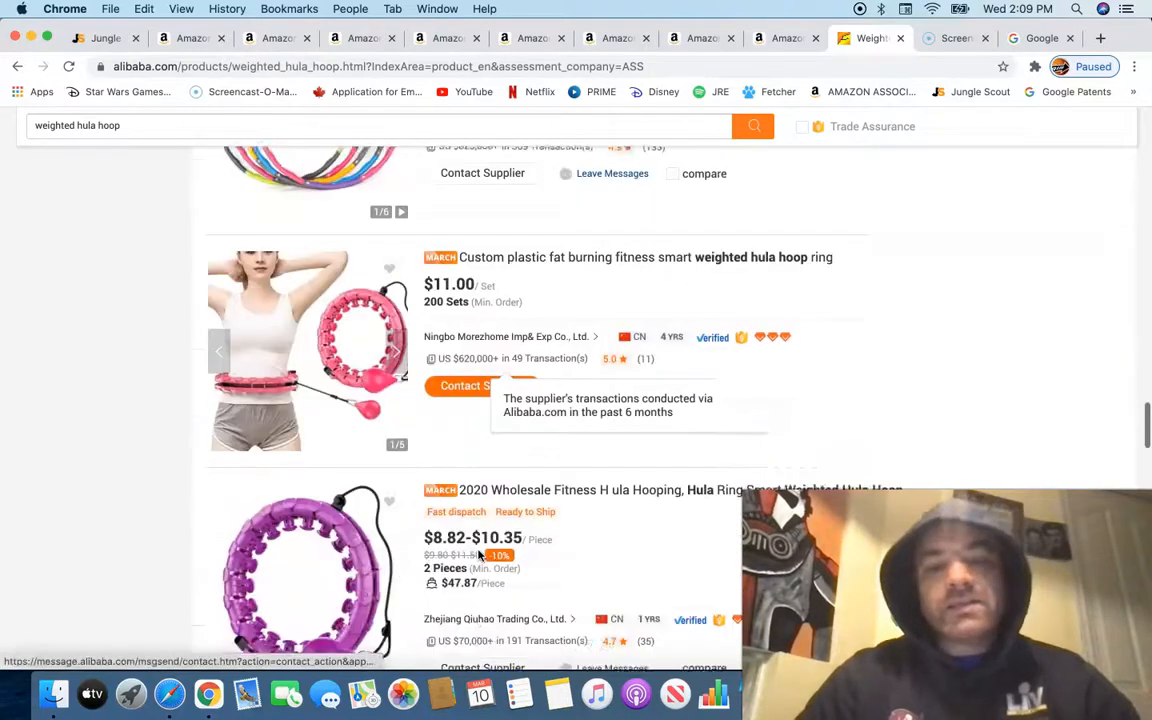
{"action": "scroll", "coordinate": [479, 556], "scroll_direction": "down", "scroll_amount": 20}
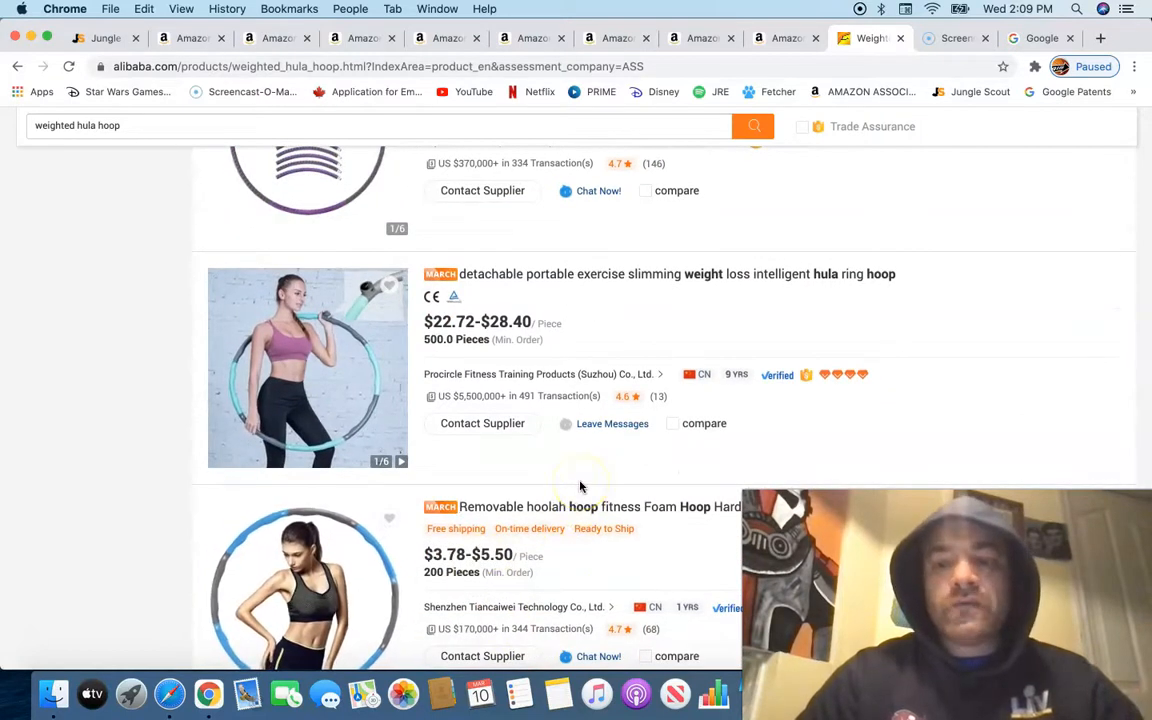
{"action": "scroll", "coordinate": [580, 487], "scroll_direction": "down", "scroll_amount": 3}
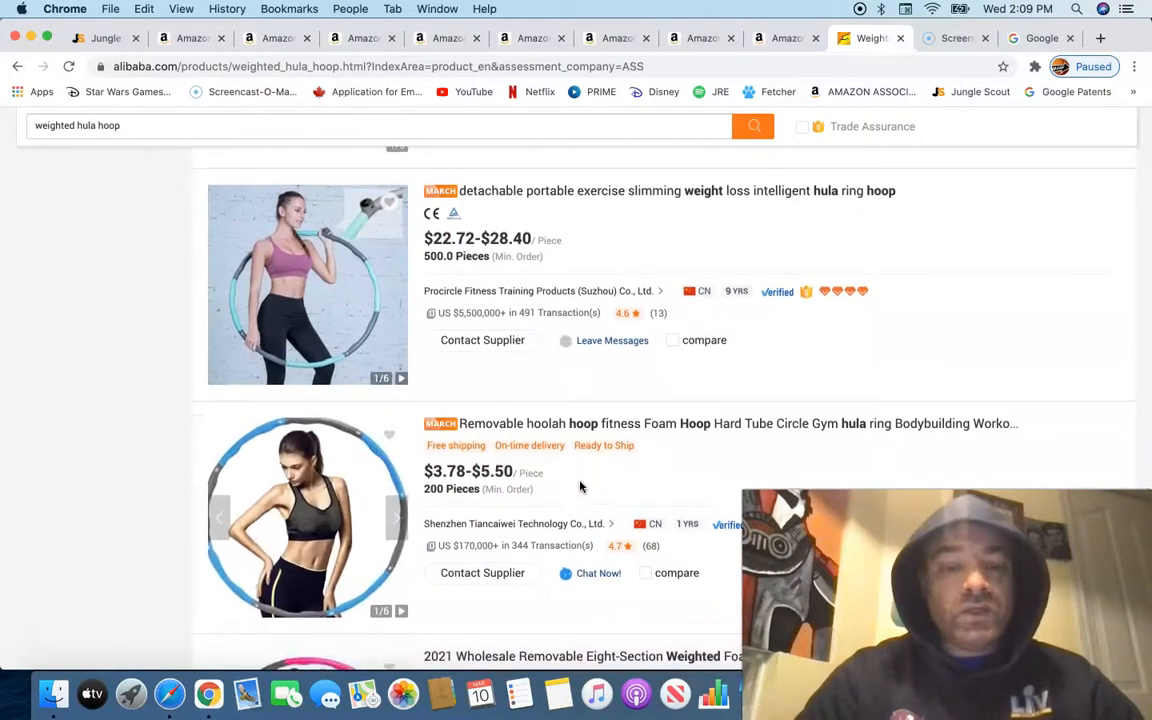
{"action": "scroll", "coordinate": [580, 487], "scroll_direction": "down", "scroll_amount": 2}
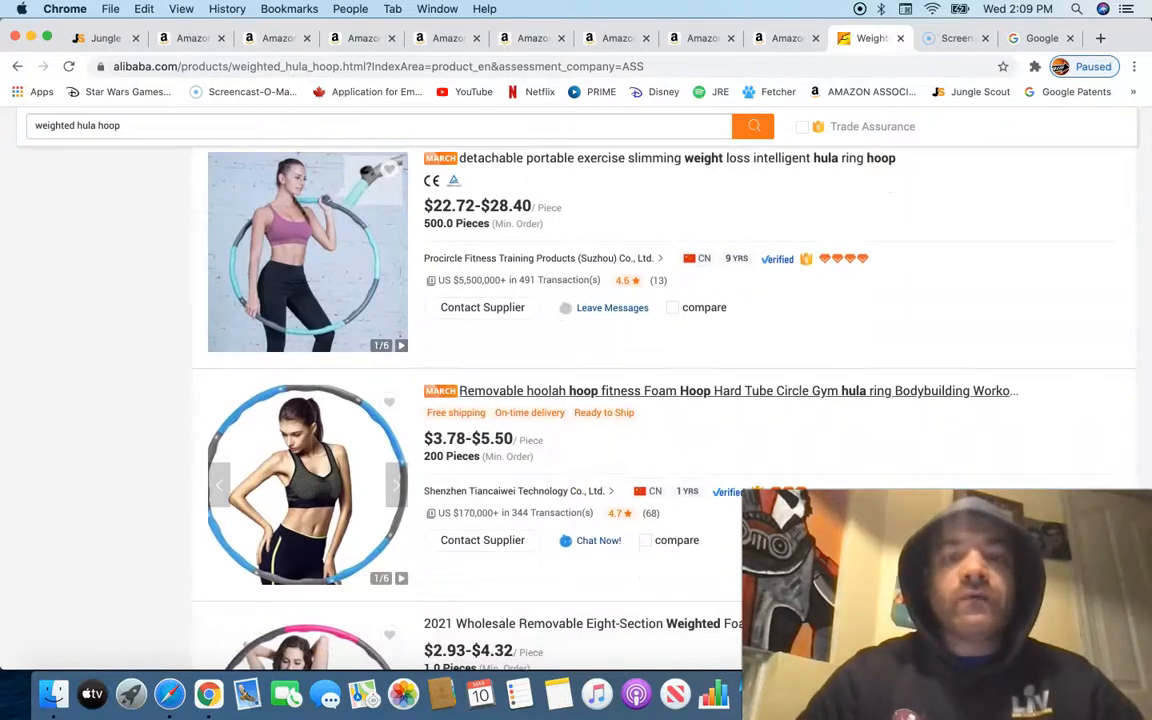
Step: Switch back to the Amazon.ca weighted hula hoop results and review prices and Jungle Scout sales data from the bestseller row down
{"action": "left_click", "coordinate": [195, 39]}
{"action": "scroll", "coordinate": [414, 412], "scroll_direction": "down", "scroll_amount": 3}
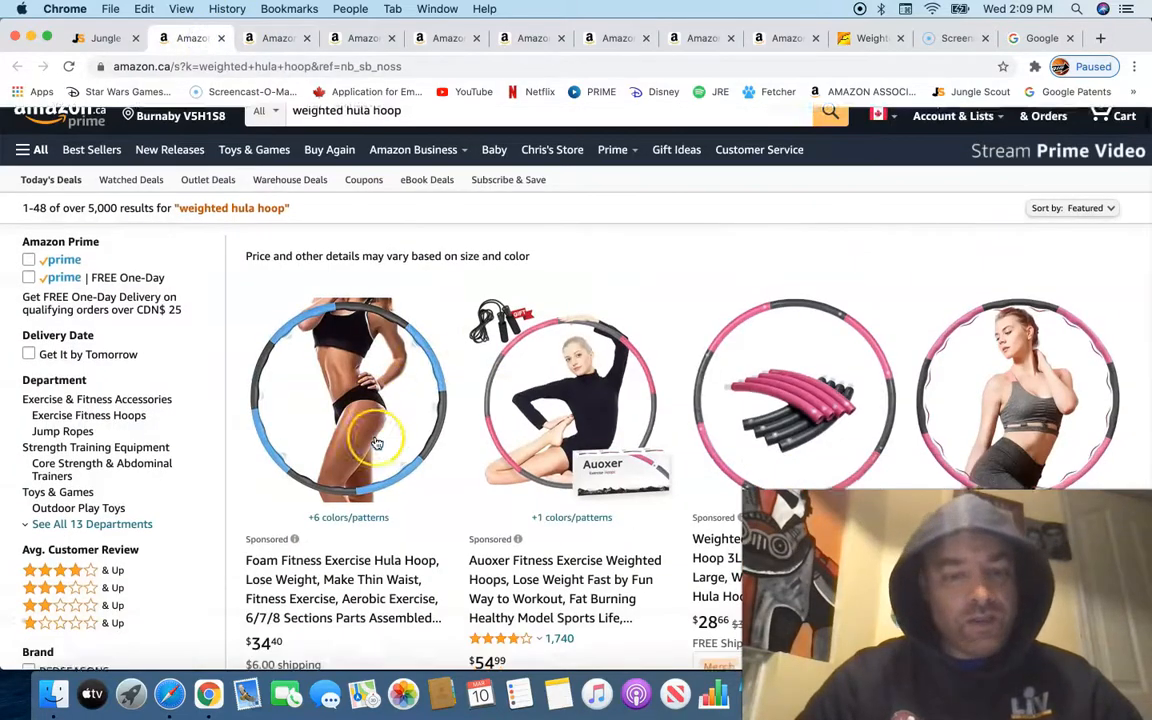
{"action": "scroll", "coordinate": [376, 443], "scroll_direction": "down", "scroll_amount": 10}
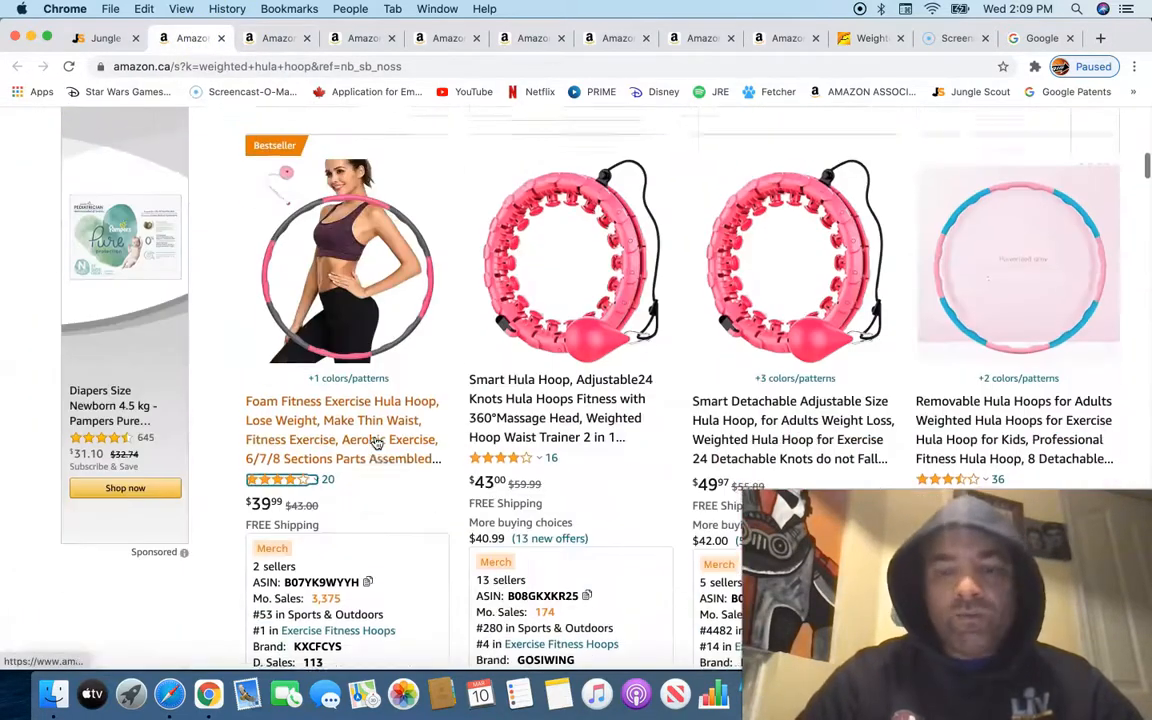
{"action": "scroll", "coordinate": [376, 443], "scroll_direction": "down", "scroll_amount": 15}
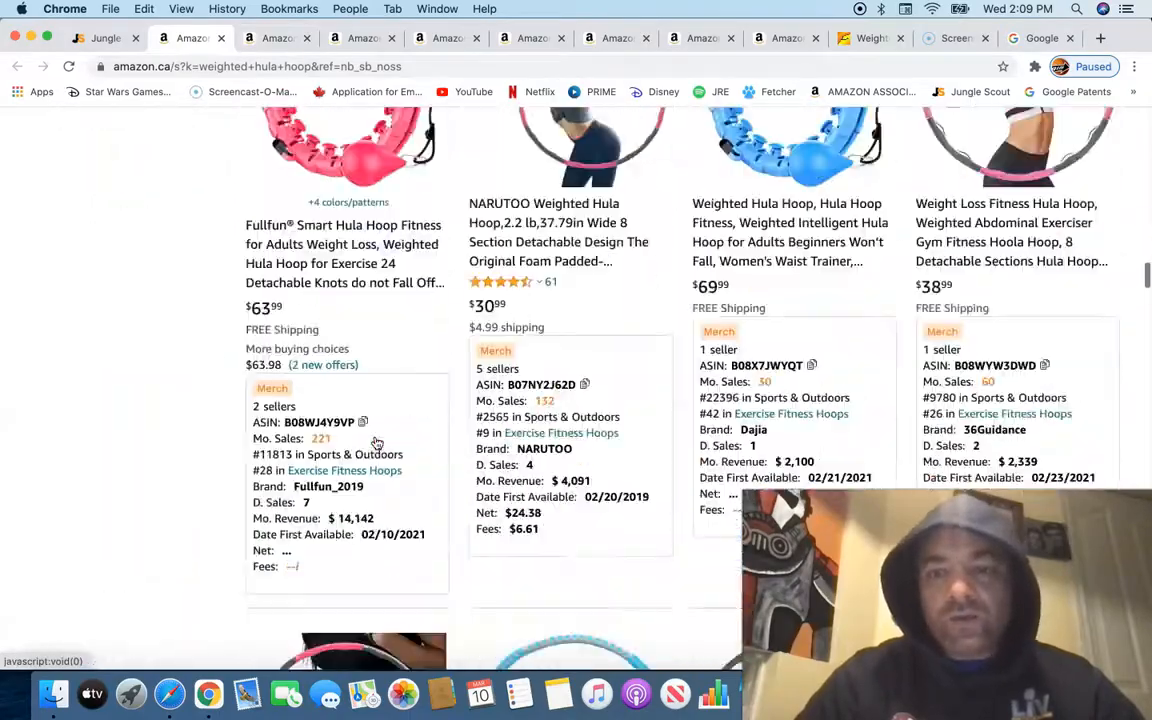
{"action": "scroll", "coordinate": [376, 443], "scroll_direction": "down", "scroll_amount": 15}
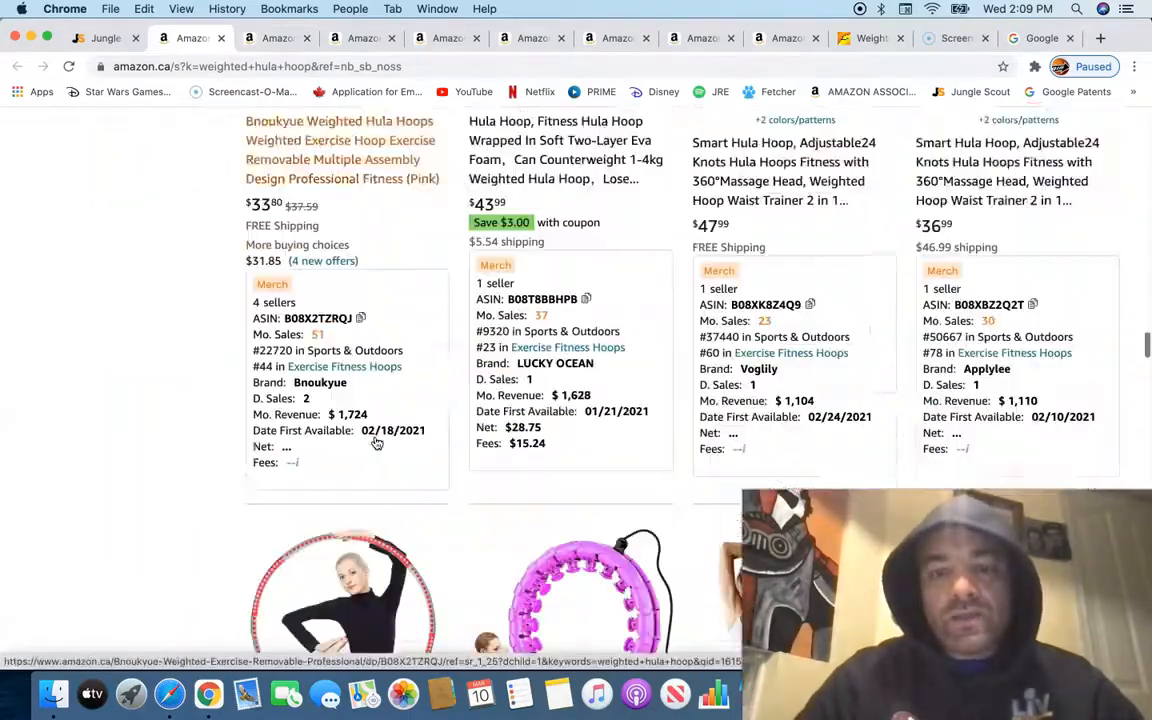
{"action": "scroll", "coordinate": [376, 443], "scroll_direction": "down", "scroll_amount": 8}
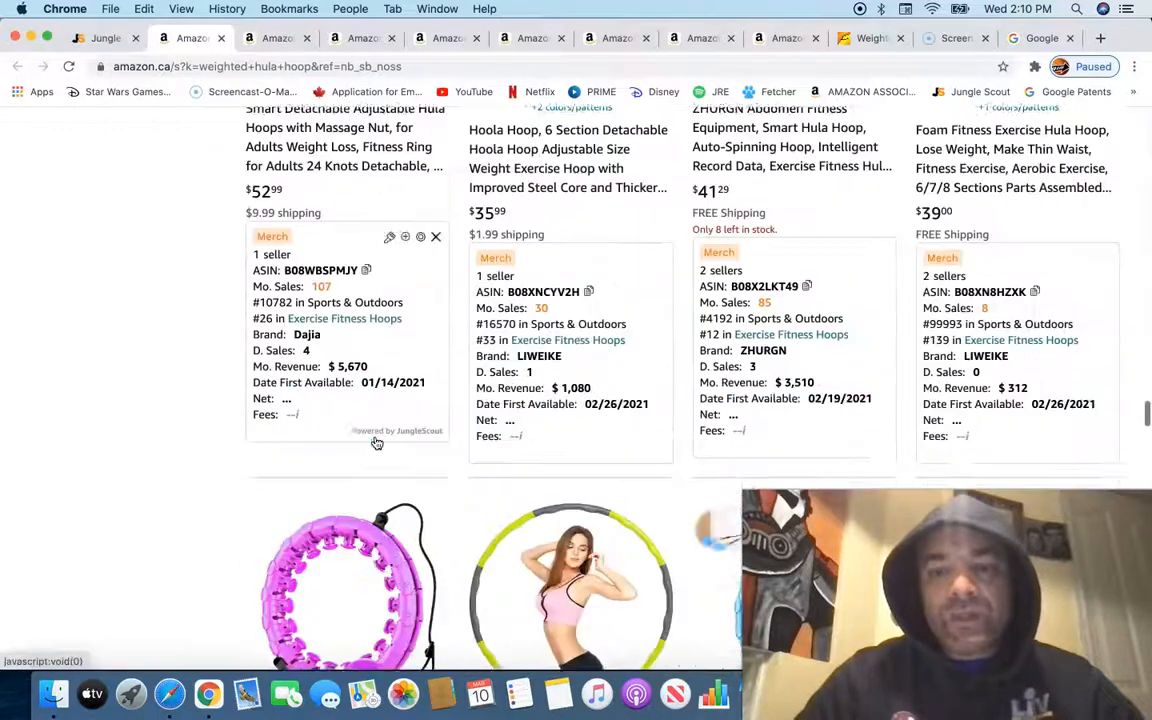
Step: Examine the monthly sales, net and fees of the lowest Amazon.ca hula hoop listings, down to the closing sponsored row
{"action": "left_click", "coordinate": [503, 384]}
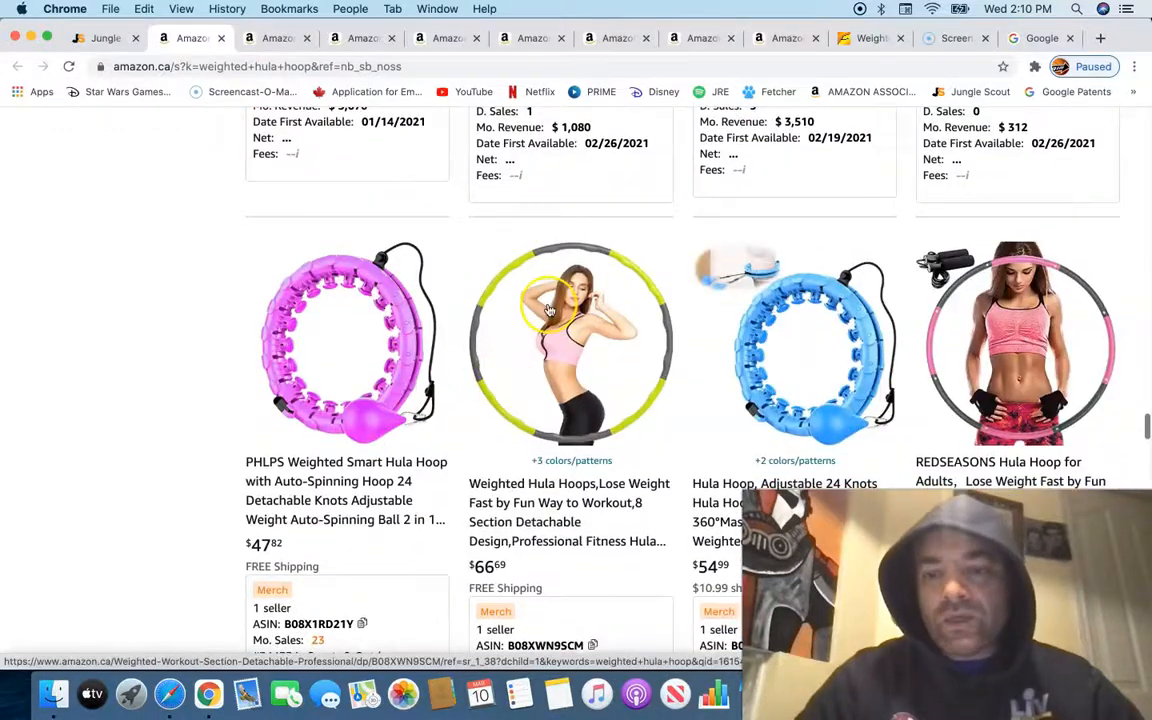
{"action": "scroll", "coordinate": [549, 310], "scroll_direction": "down", "scroll_amount": 3}
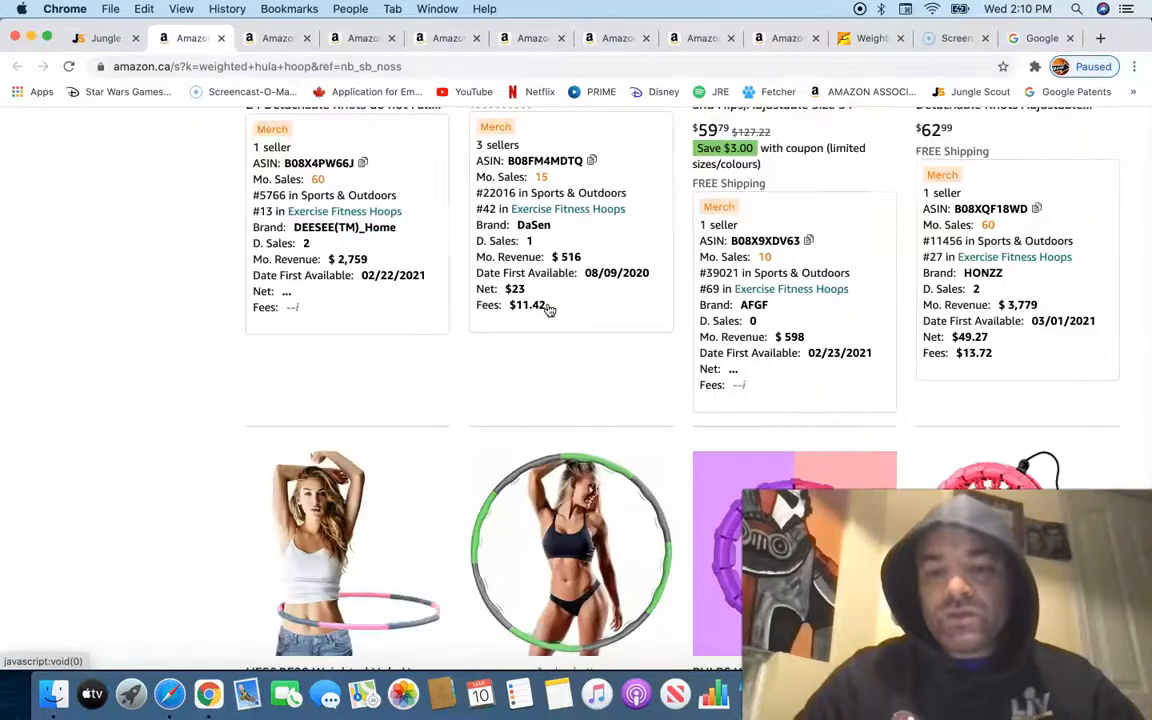
{"action": "scroll", "coordinate": [549, 310], "scroll_direction": "down", "scroll_amount": 2}
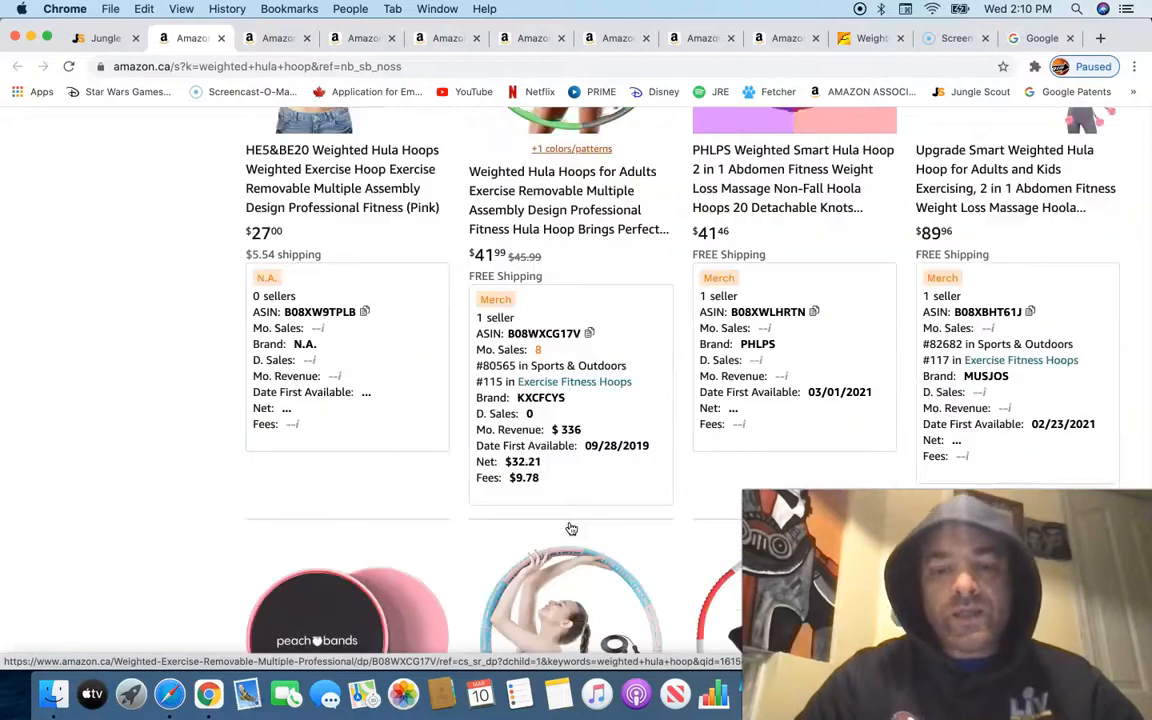
{"action": "scroll", "coordinate": [571, 528], "scroll_direction": "down", "scroll_amount": 4}
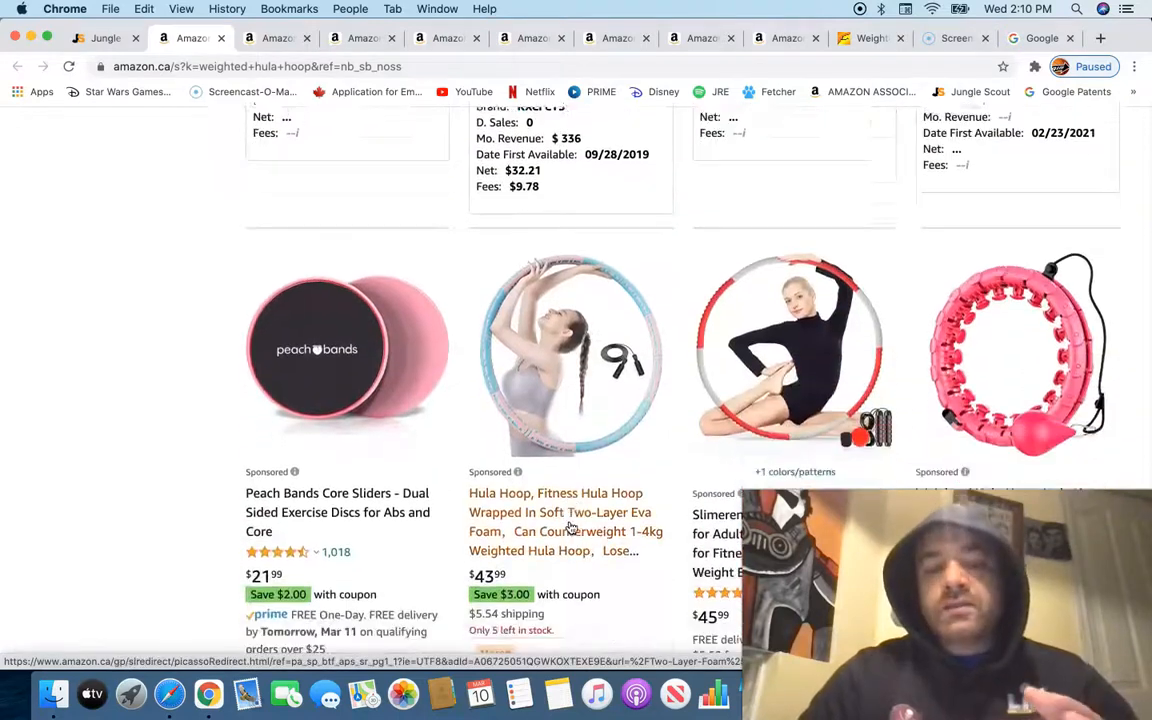
{"action": "scroll", "coordinate": [571, 528], "scroll_direction": "down", "scroll_amount": 1}
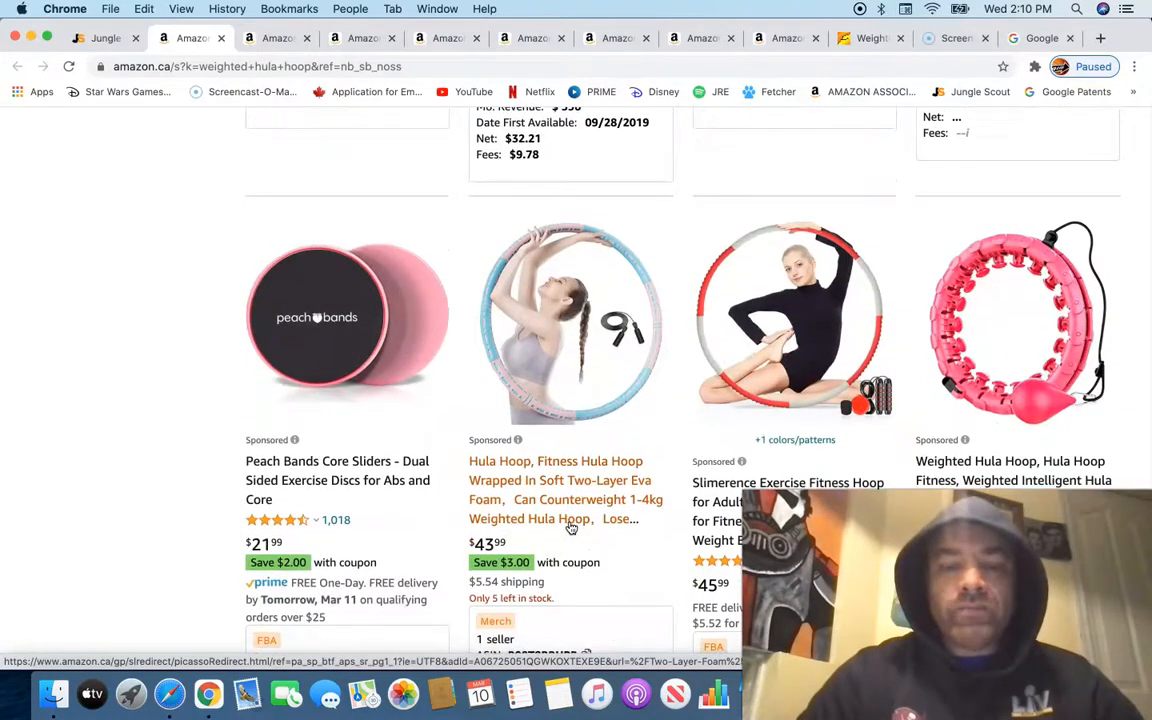
Step: Recheck the Amazon.ca weighted hula hoop listings from the closing sponsored row back up, comparing their prices and Jungle Scout sales data
{"action": "scroll", "coordinate": [571, 528], "scroll_direction": "down", "scroll_amount": 9}
{"action": "scroll", "coordinate": [571, 528], "scroll_direction": "up", "scroll_amount": 9}
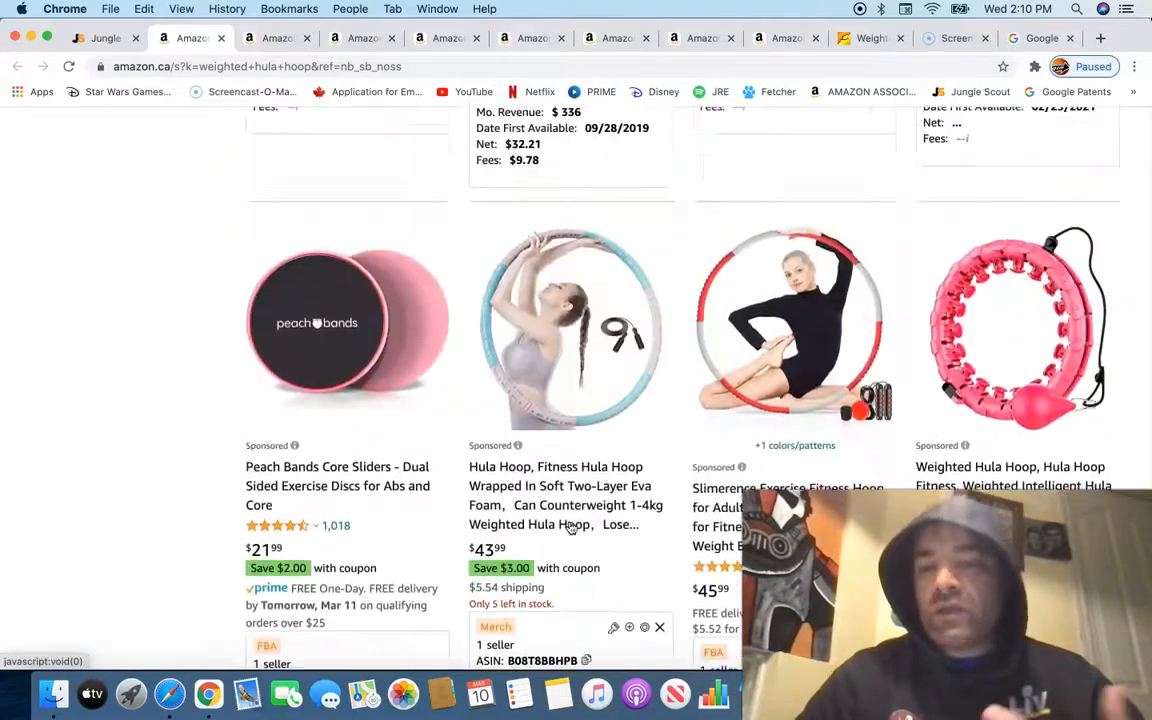
{"action": "scroll", "coordinate": [571, 528], "scroll_direction": "up", "scroll_amount": 10}
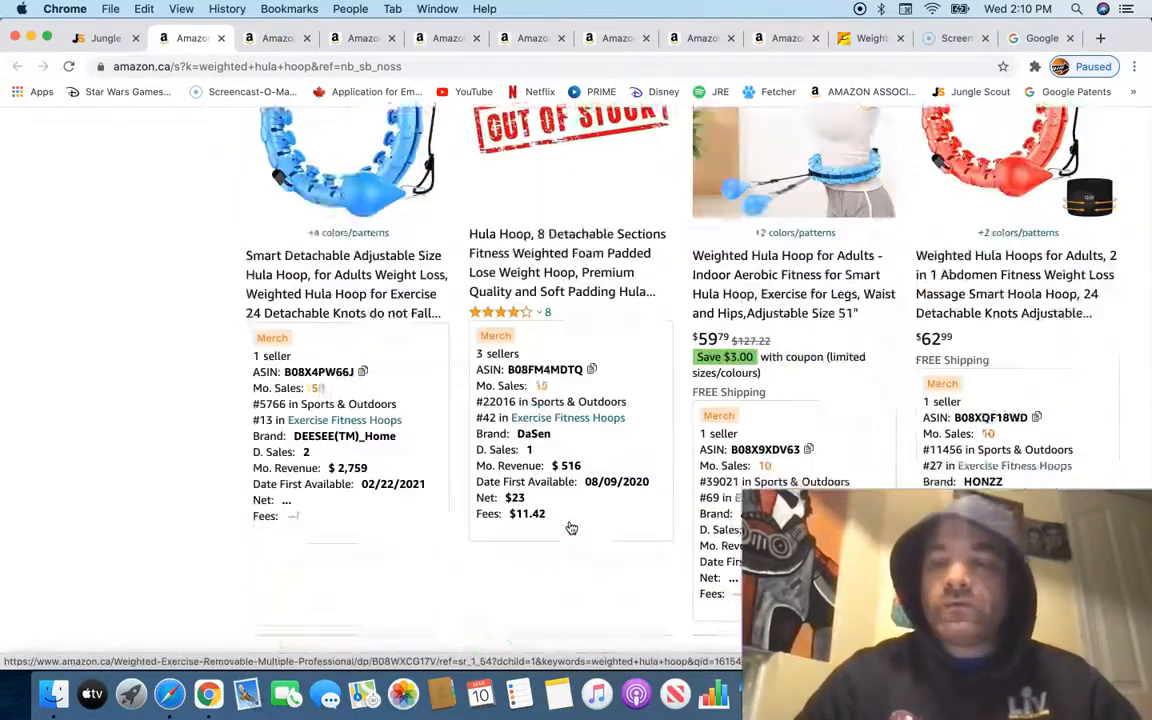
{"action": "scroll", "coordinate": [571, 528], "scroll_direction": "up", "scroll_amount": 15}
{"action": "scroll", "coordinate": [571, 528], "scroll_direction": "up", "scroll_amount": 10}
Step: Switch to the Alibaba weighted hula hoop results and compare prices and minimum orders from the removable foam hoops down
{"action": "left_click", "coordinate": [868, 40]}
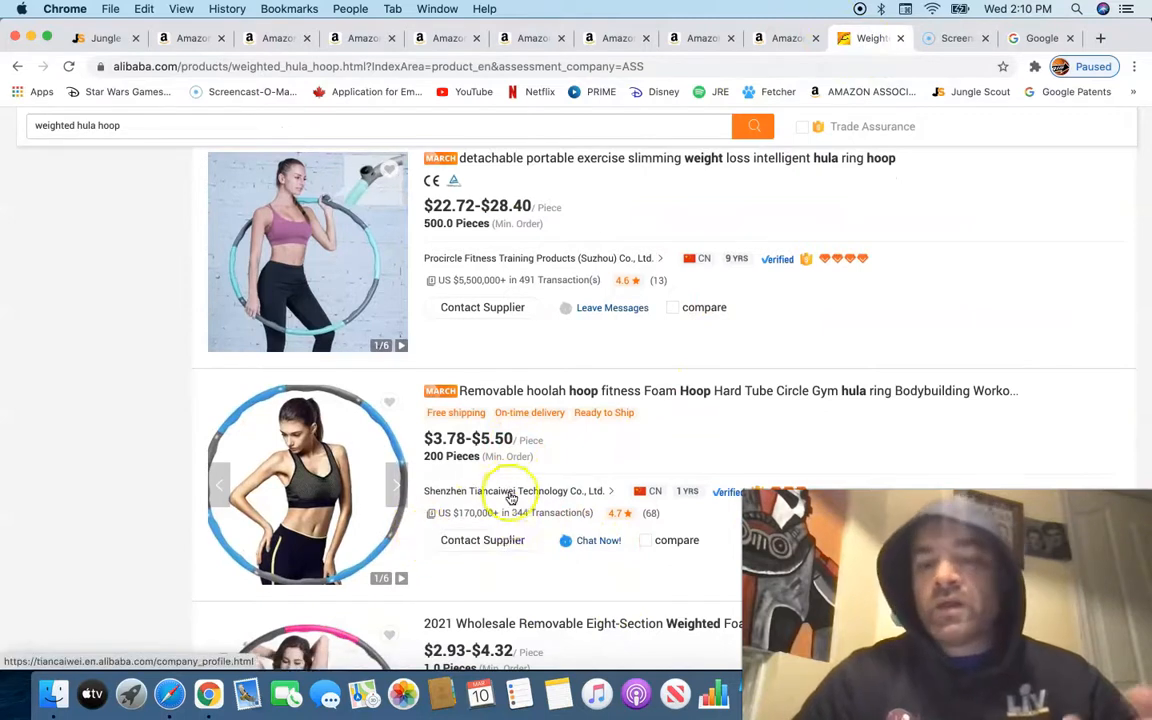
{"action": "scroll", "coordinate": [511, 498], "scroll_direction": "down", "scroll_amount": 5}
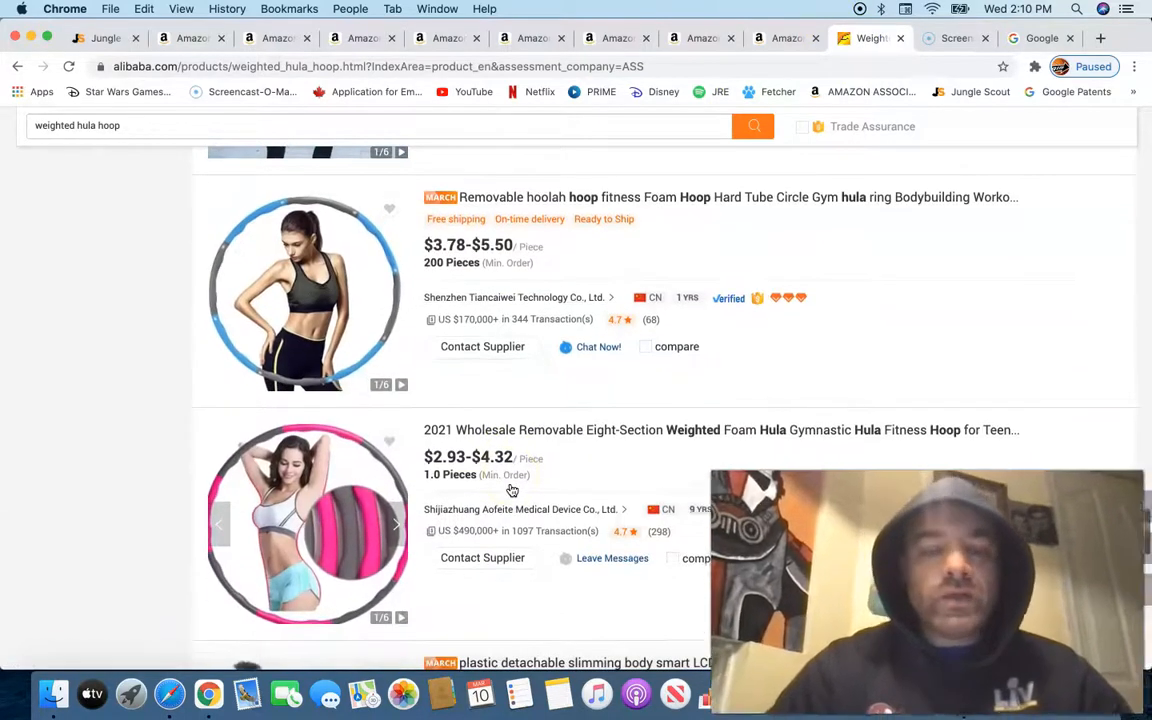
{"action": "scroll", "coordinate": [511, 490], "scroll_direction": "down", "scroll_amount": 2}
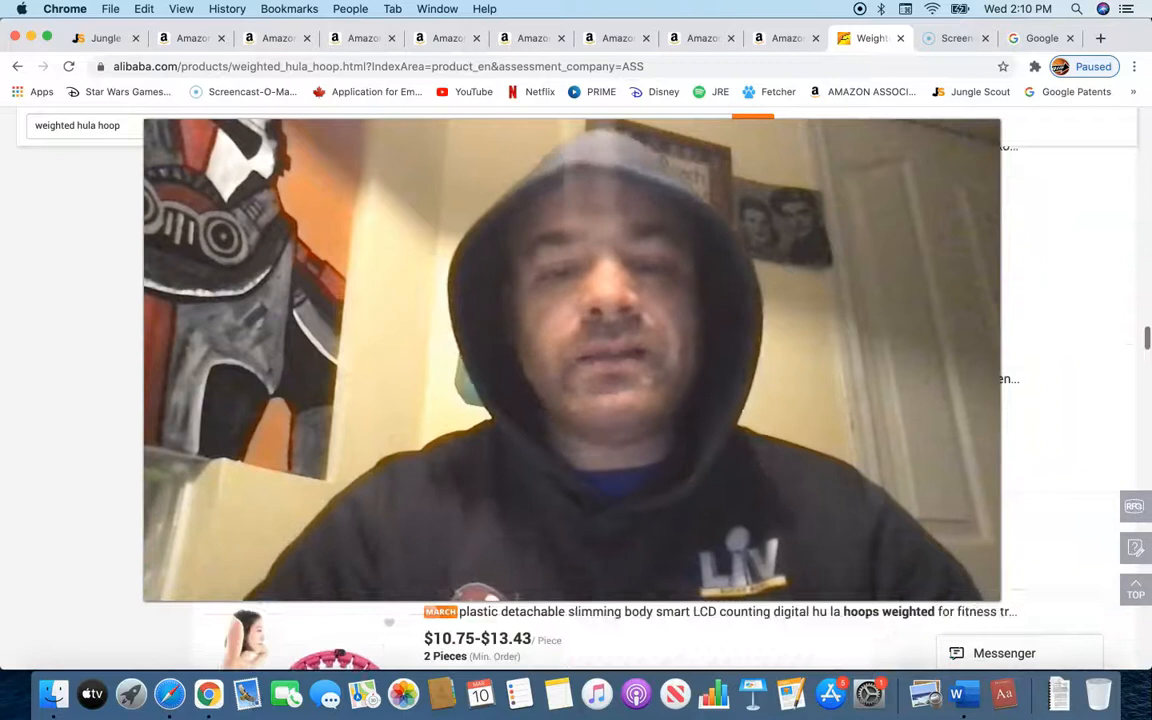
{"action": "scroll", "coordinate": [576, 400], "scroll_direction": "down", "scroll_amount": 5}
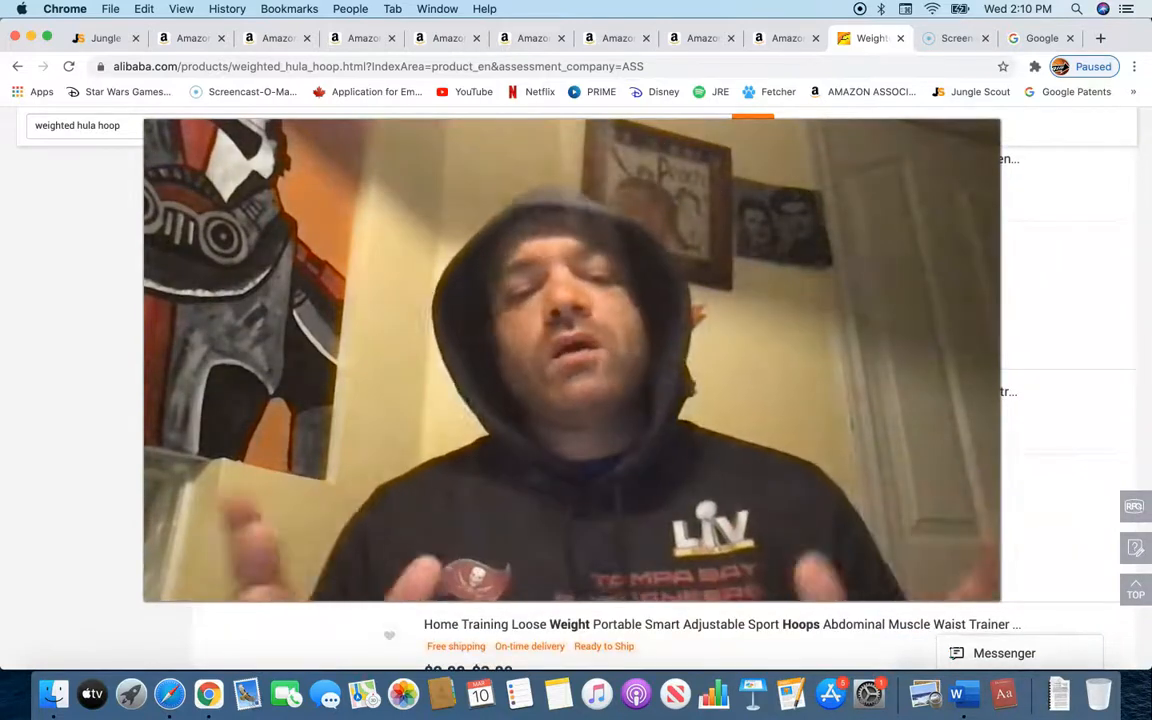